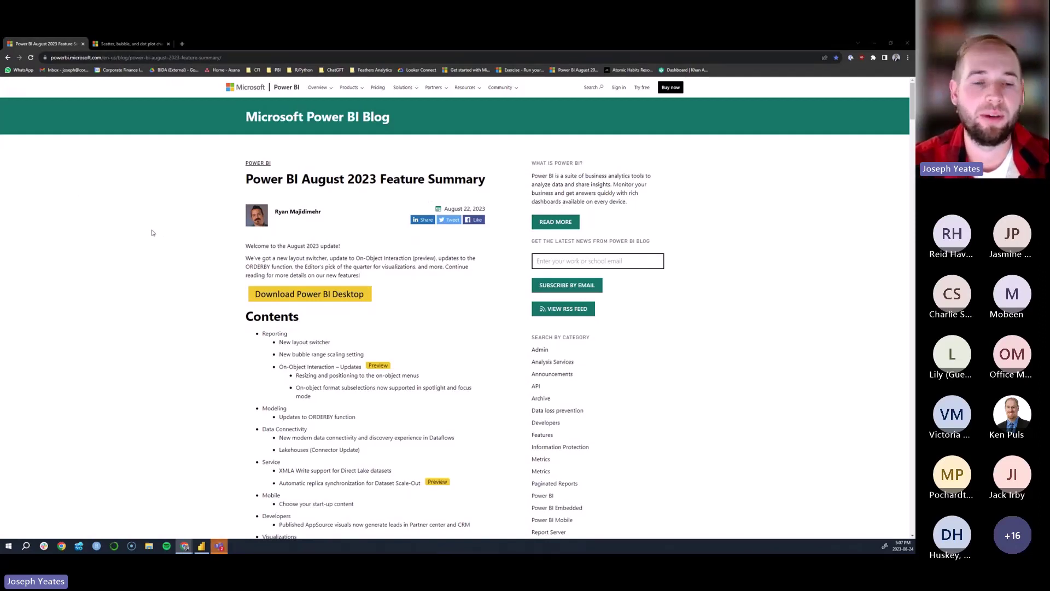
# Review the contents of the Power BI August 2023 Feature Summary and go to its New layout switcher section
pyautogui.scroll(-2, 151, 235)
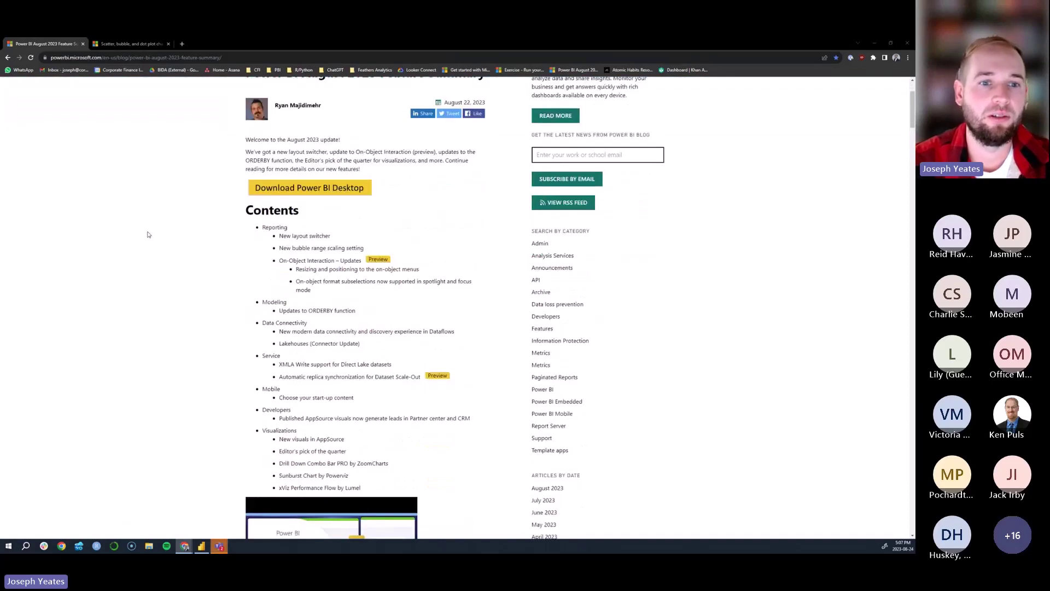
pyautogui.scroll(-1, 148, 235)
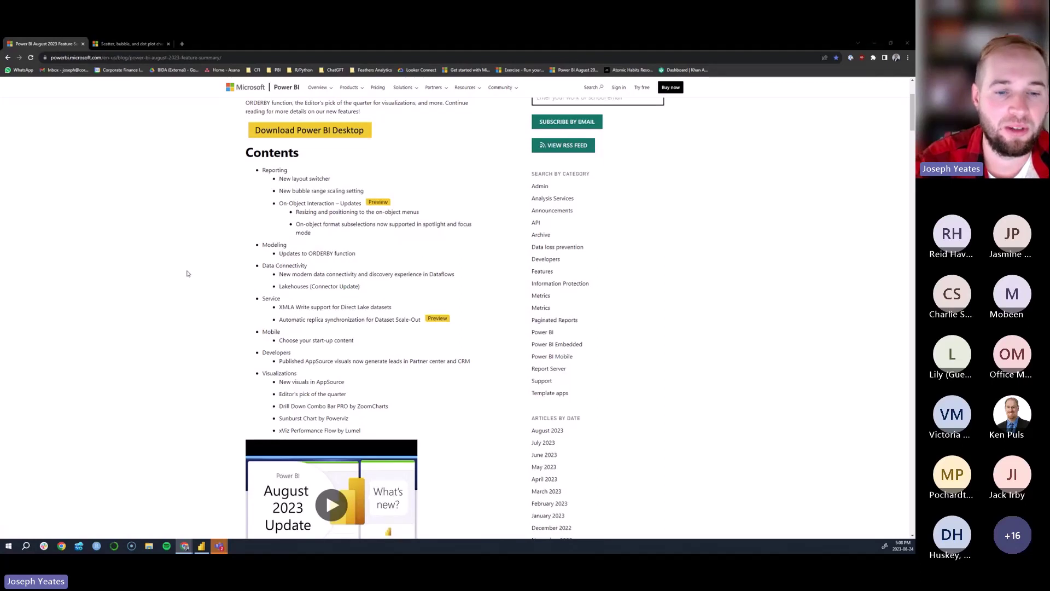
pyautogui.scroll(-1, 217, 342)
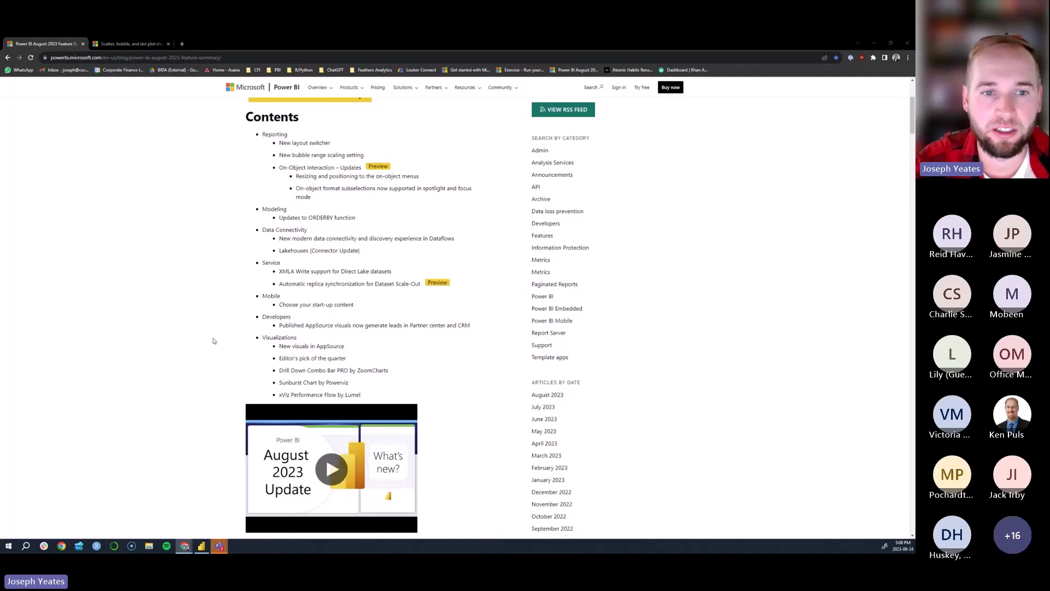
pyautogui.scroll(2, 214, 341)
pyautogui.scroll(1, 214, 341)
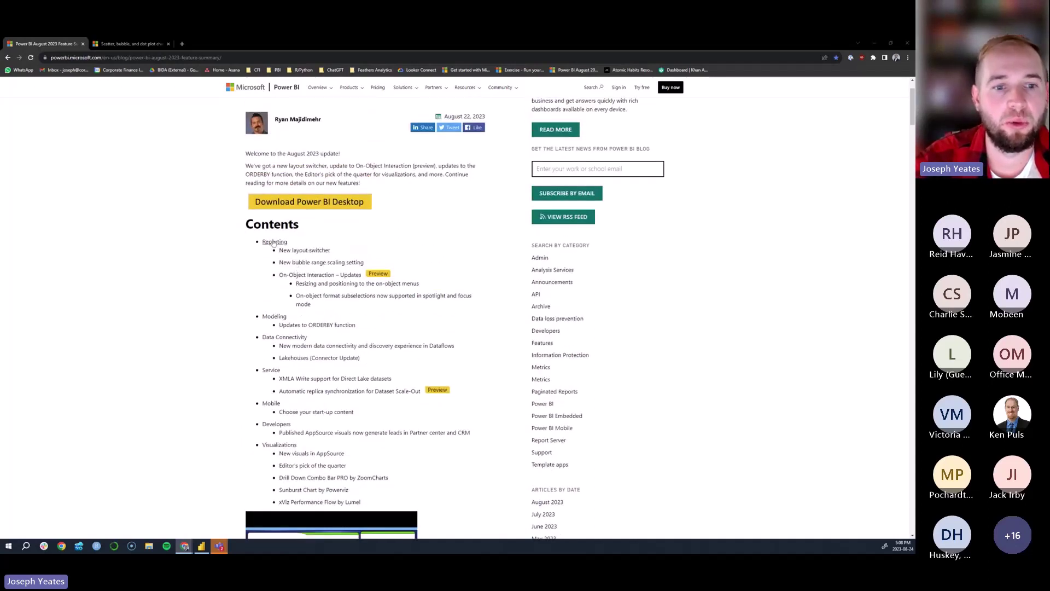
pyautogui.click(304, 252)
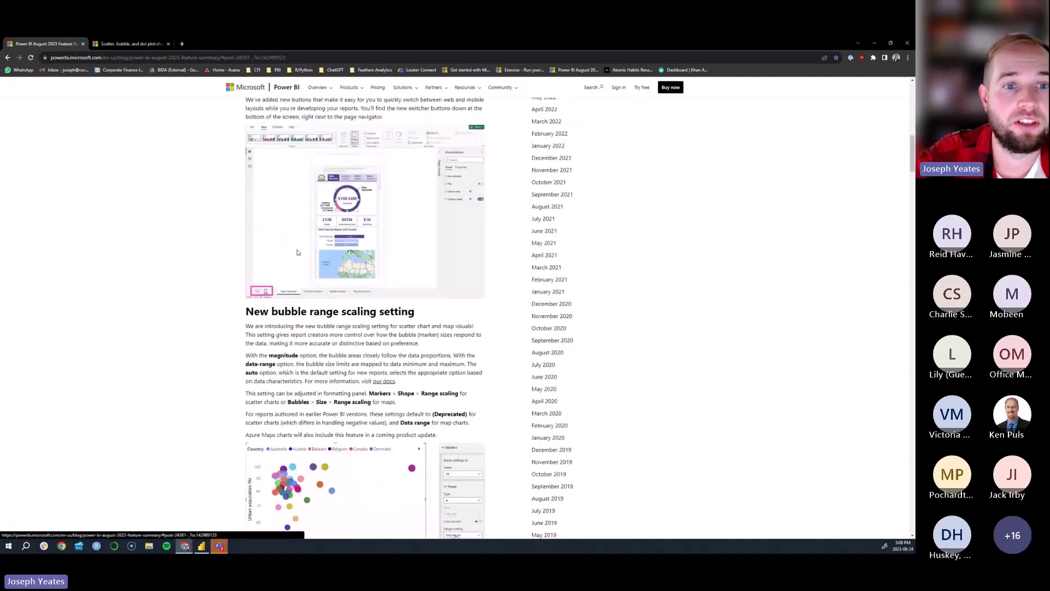
pyautogui.scroll(2, 164, 312)
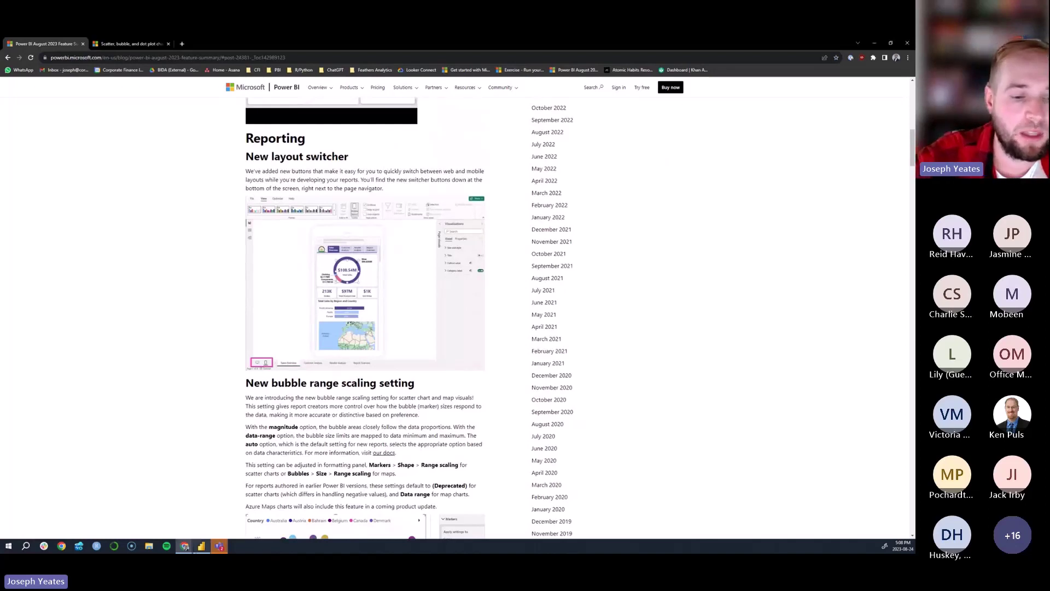
# Switch to Power BI Desktop and show the report's Home page in mobile layout
pyautogui.click(199, 550)
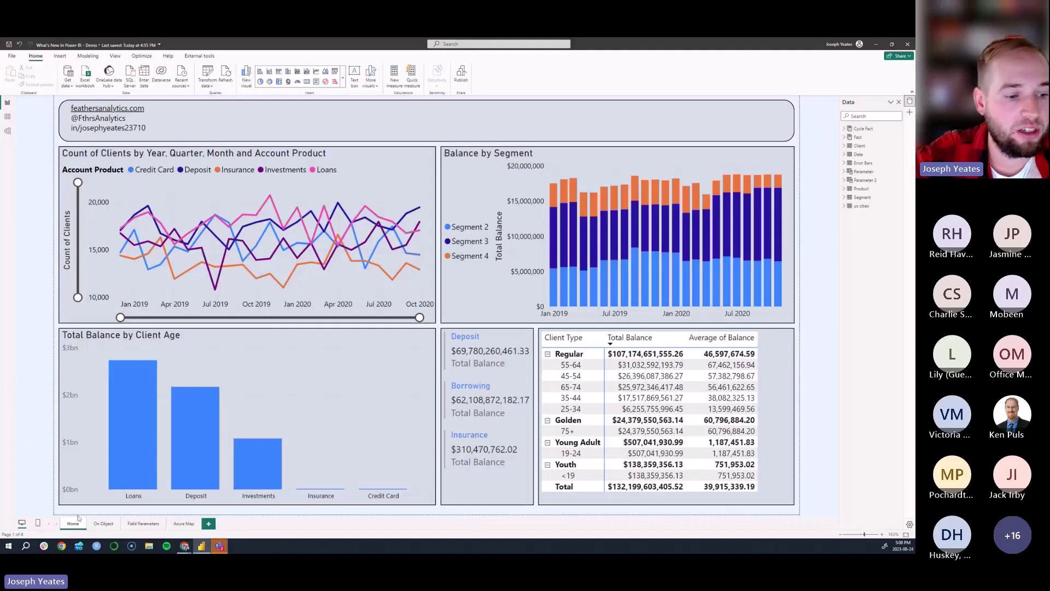
pyautogui.click(37, 524)
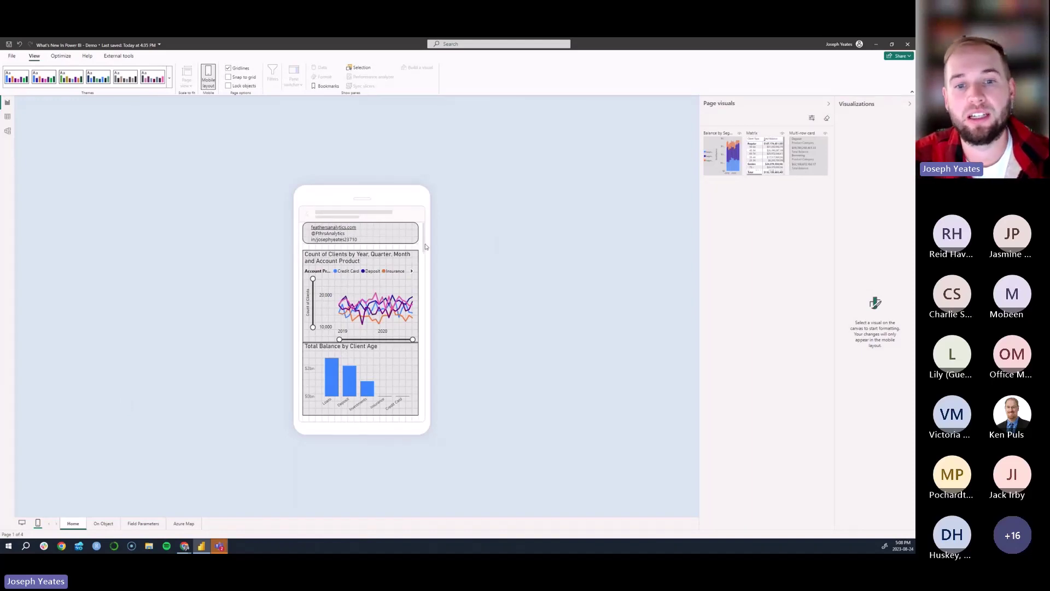
pyautogui.scroll(-5, 426, 242)
pyautogui.scroll(5, 427, 241)
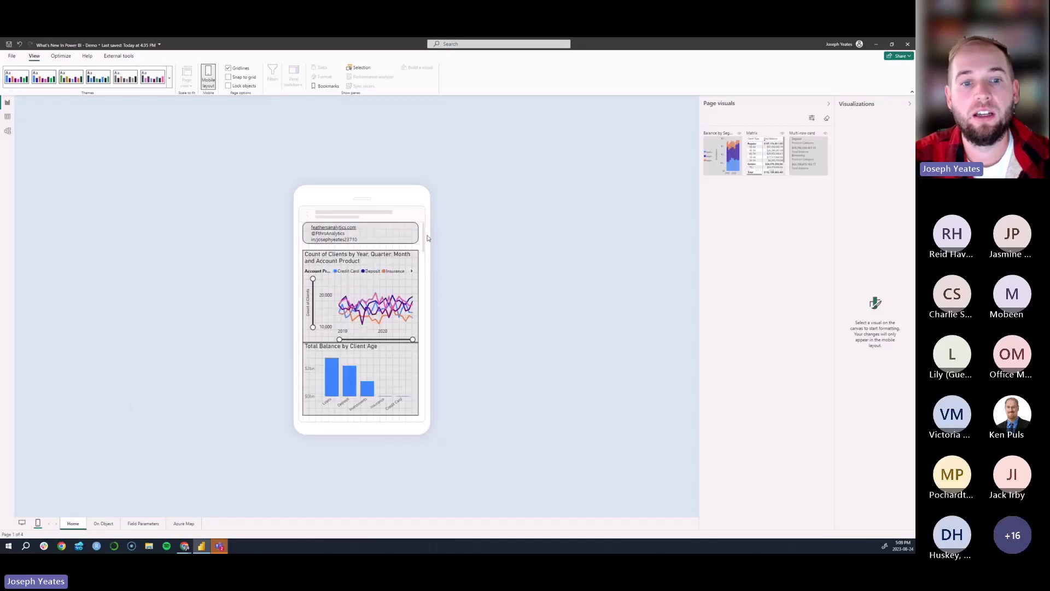
# Add the Balance by Segment visual below Total Balance by Client Age in the mobile layout and enlarge it to the full canvas width
pyautogui.scroll(-5, 427, 240)
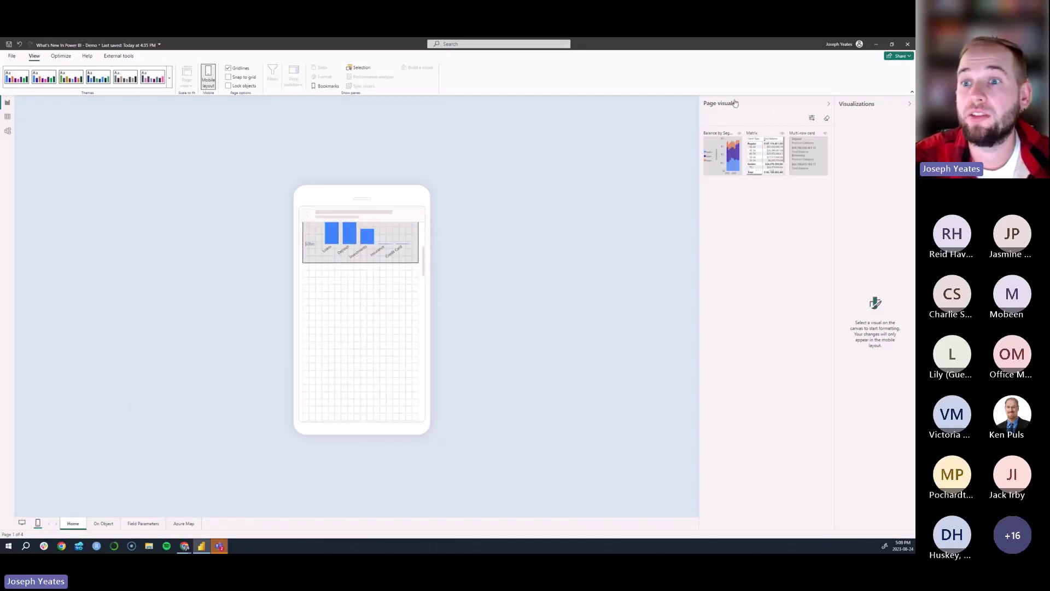
pyautogui.moveTo(726, 148); pyautogui.dragTo(322, 287)
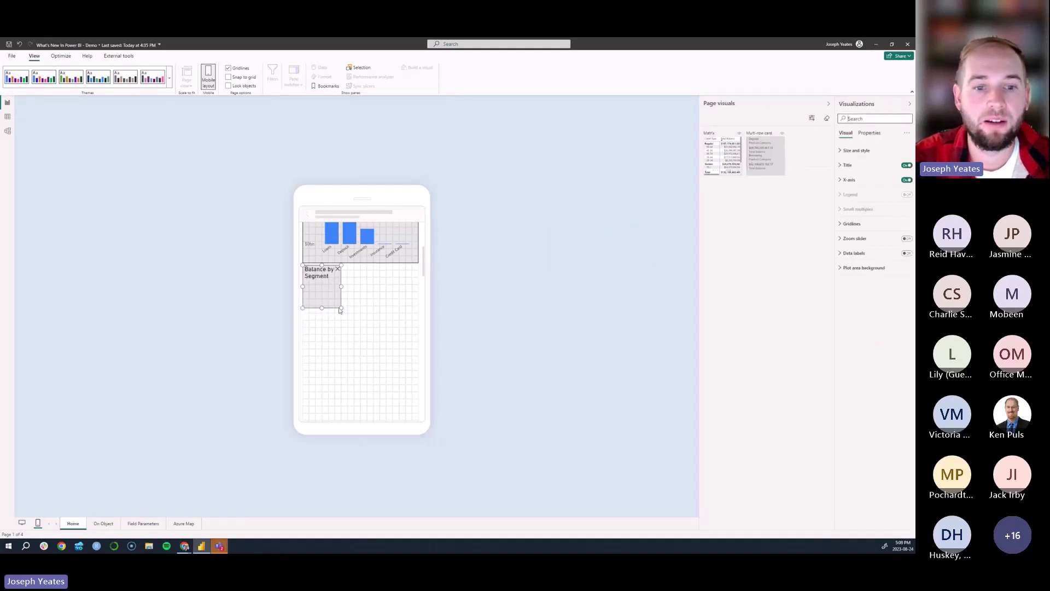
pyautogui.moveTo(342, 308); pyautogui.dragTo(421, 325)
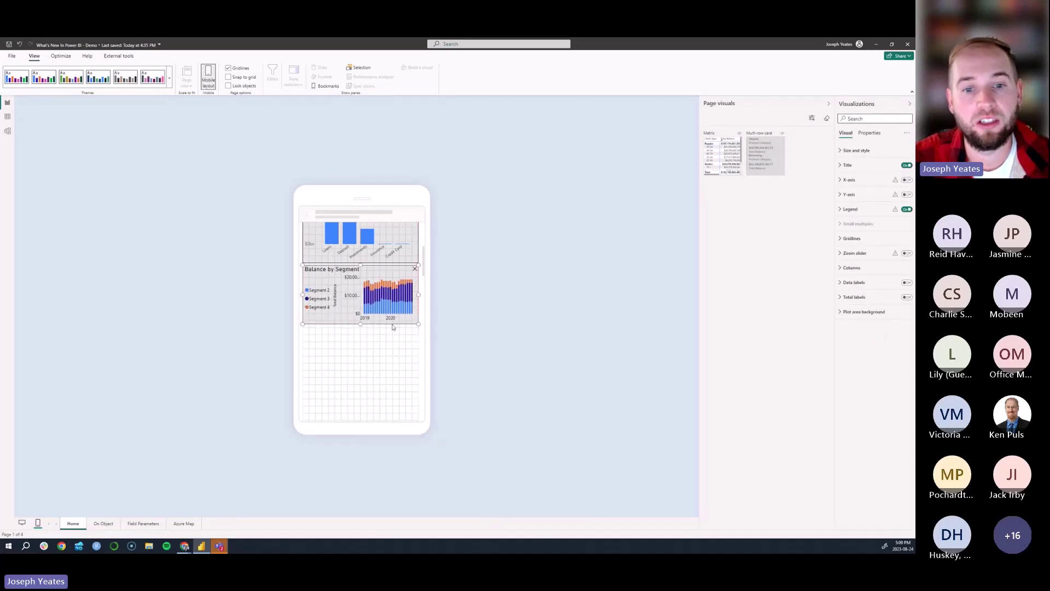
pyautogui.scroll(2, 394, 334)
pyautogui.click(362, 259)
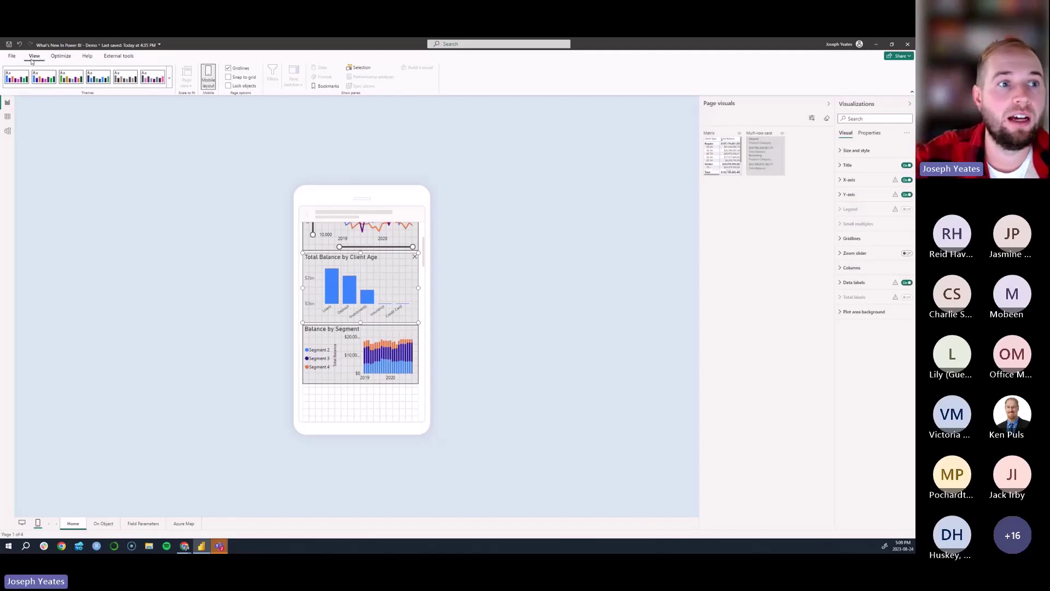
# Return the Home page to desktop layout and look at the page view options
pyautogui.click(22, 522)
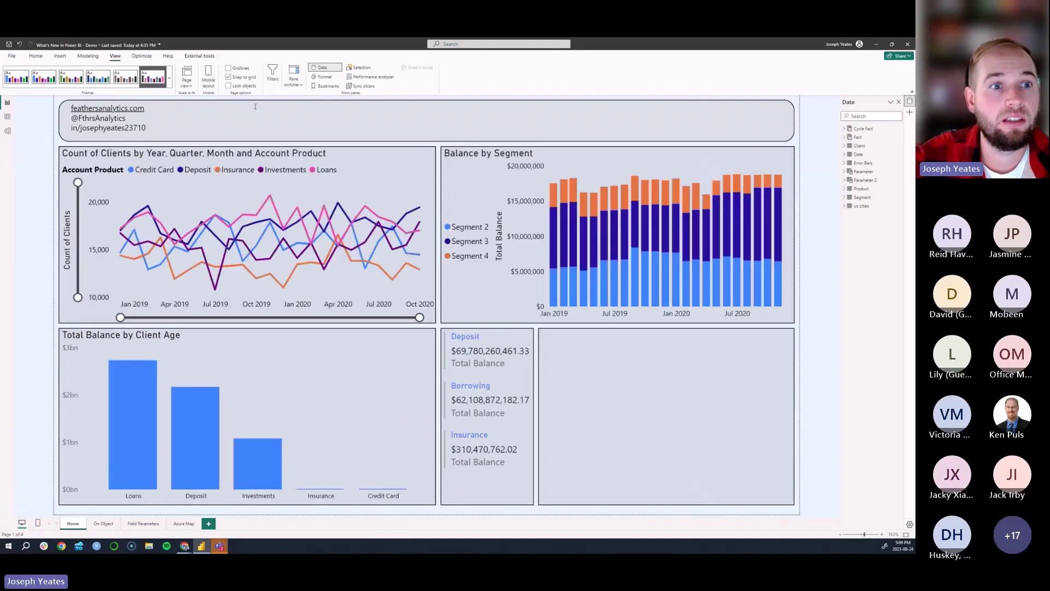
pyautogui.click(186, 79)
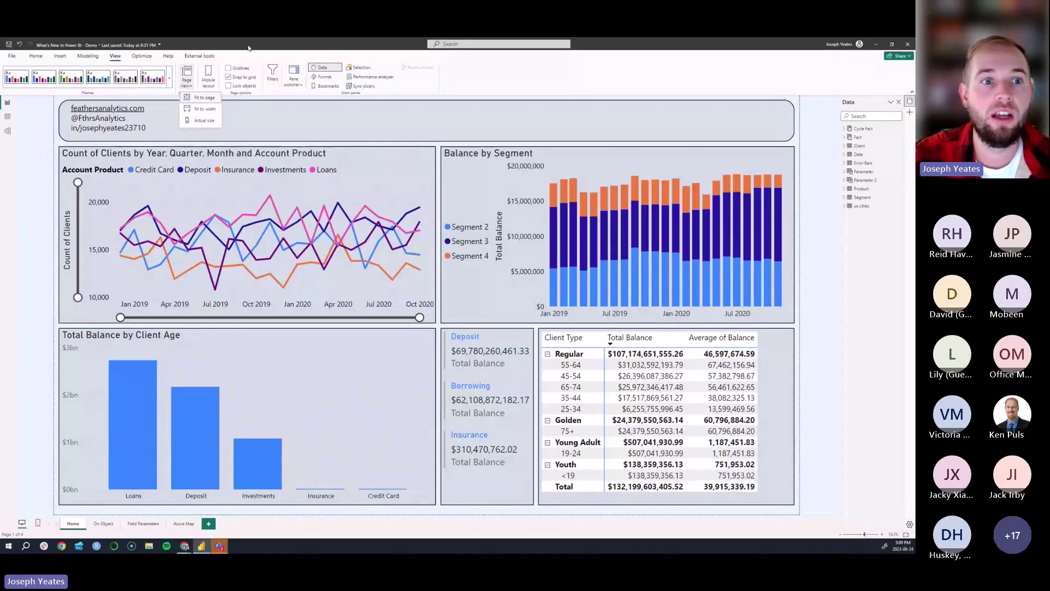
pyautogui.click(209, 80)
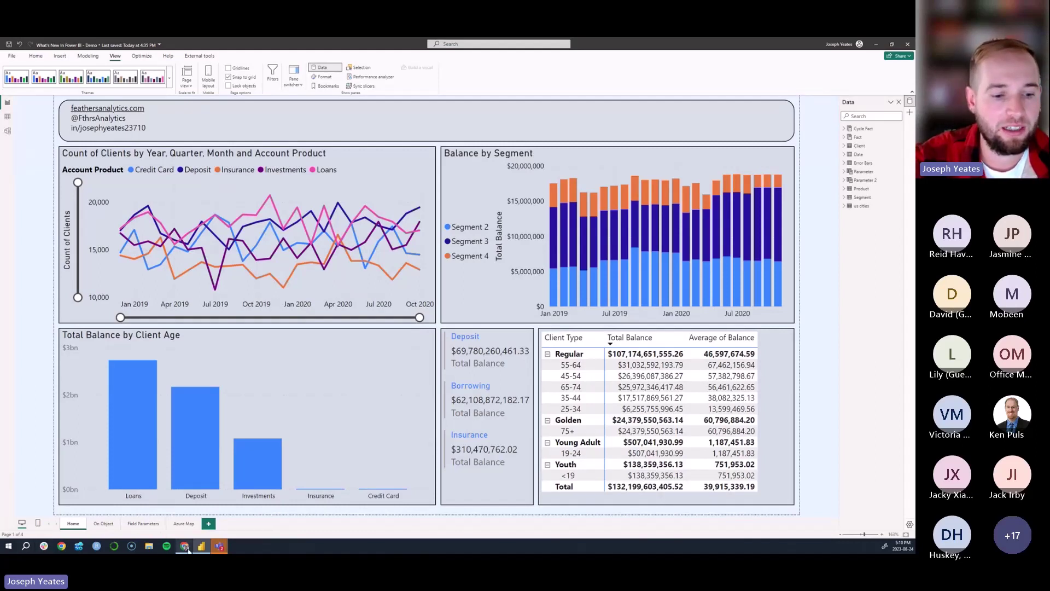
# Switch to the browser and read the New bubble range scaling setting section of the August 2023 blog post
pyautogui.moveTo(184, 546)
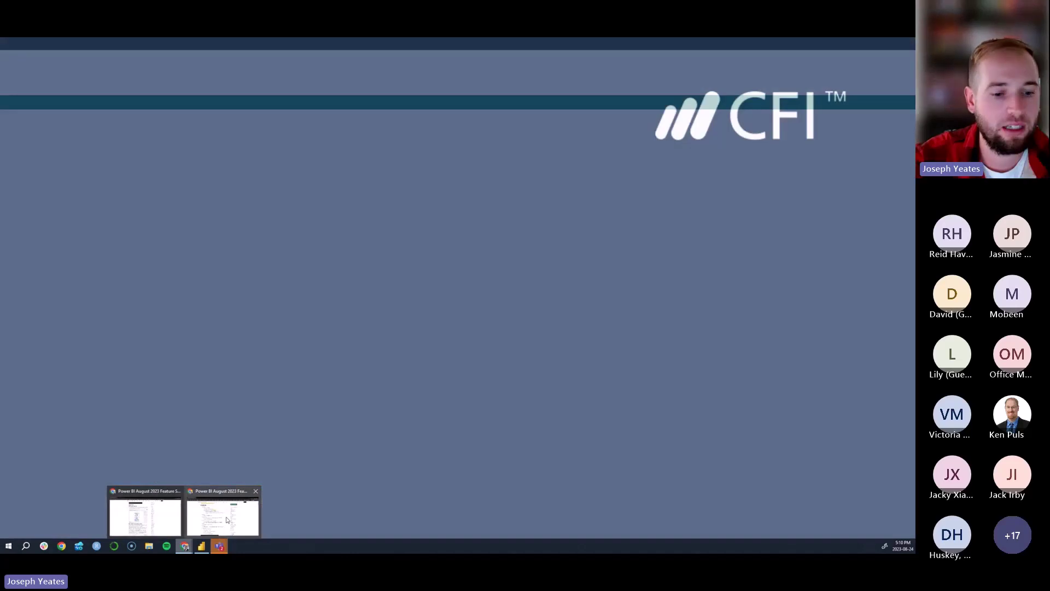
pyautogui.click(225, 519)
pyautogui.hotkey('alt', 'Tab')
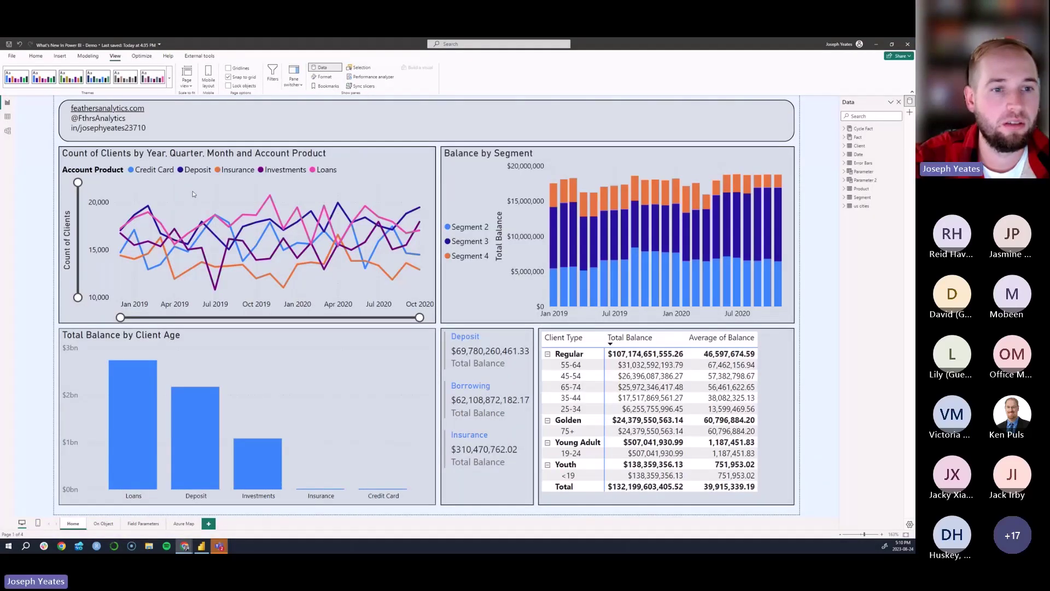
pyautogui.hotkey('alt', 'Tab')
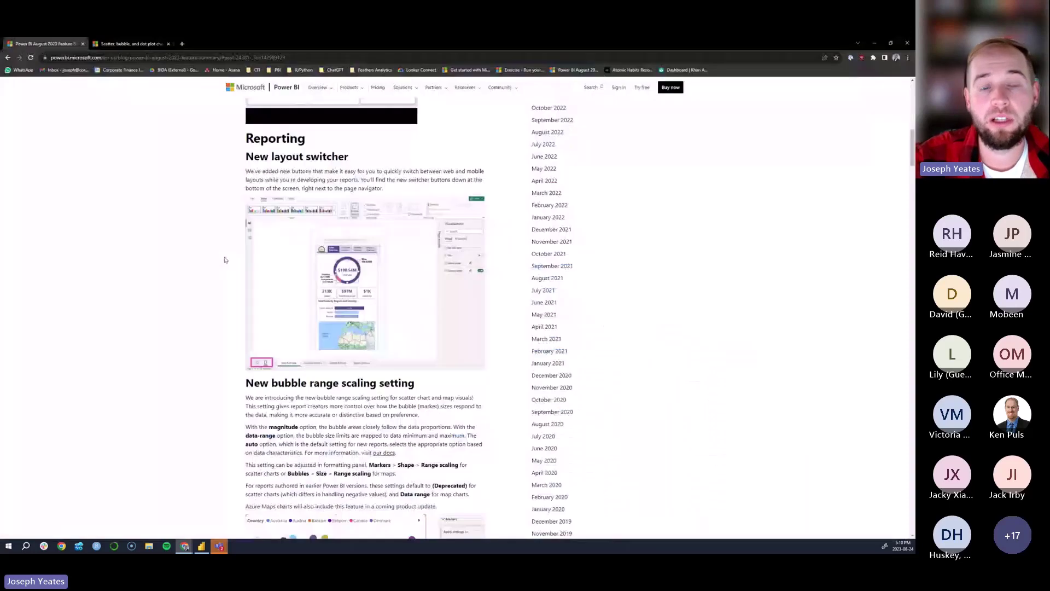
pyautogui.scroll(-5, 210, 392)
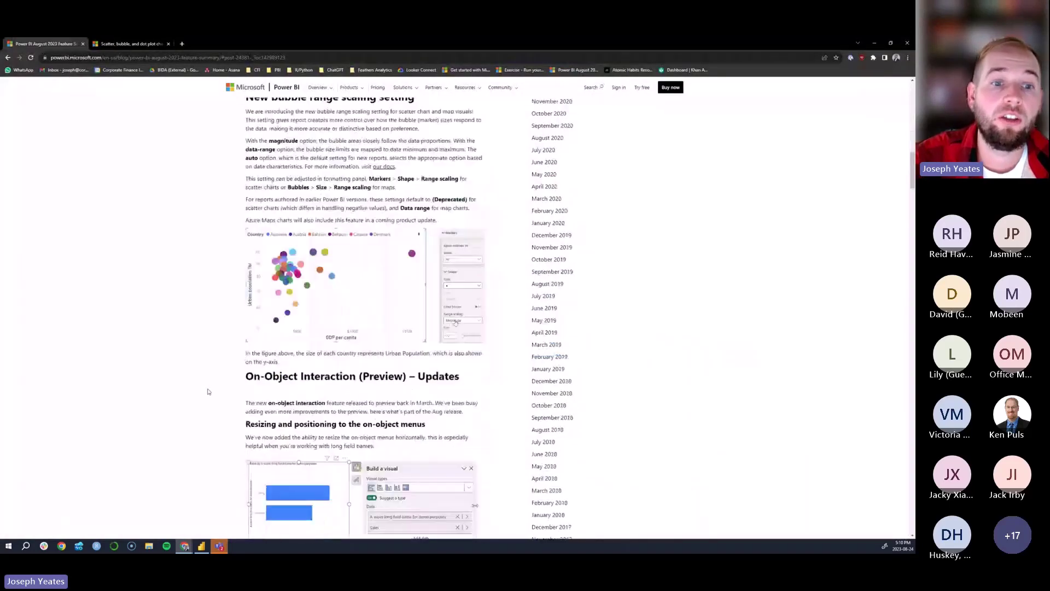
pyautogui.scroll(1, 189, 376)
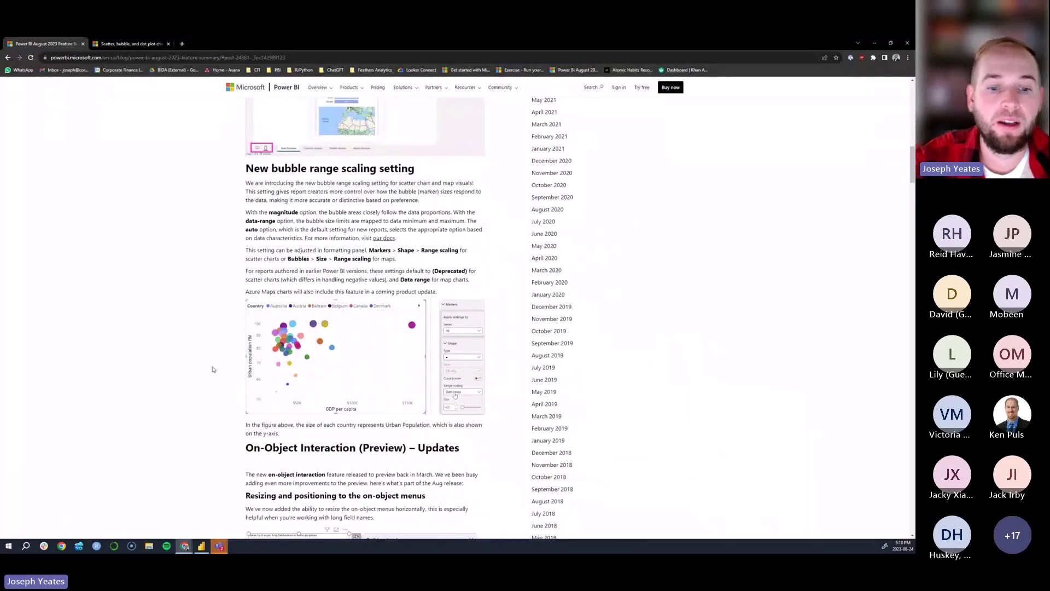
pyautogui.scroll(-1, 205, 378)
pyautogui.scroll(1, 200, 388)
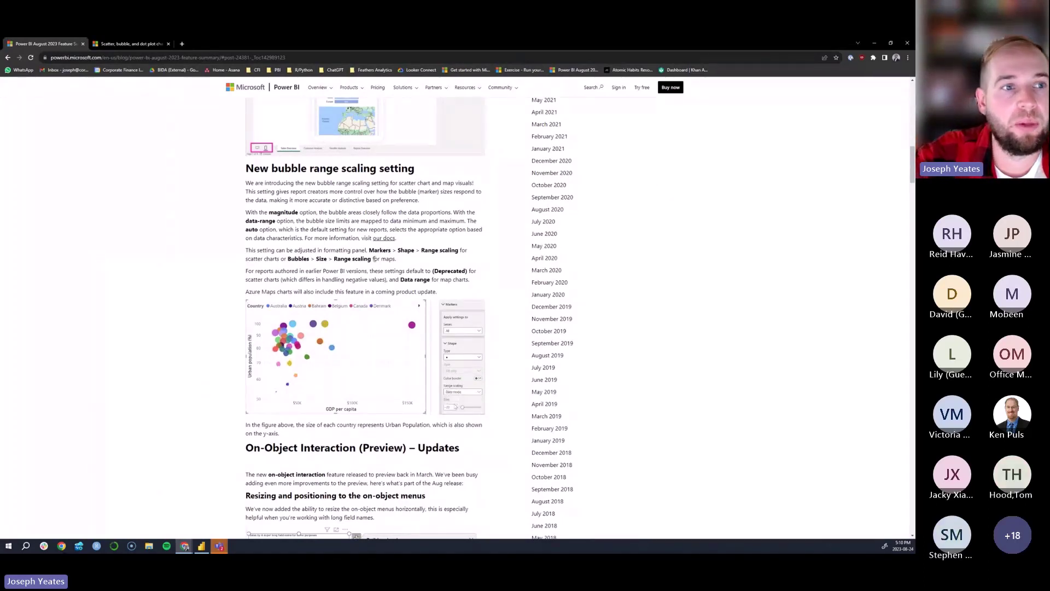
# Examine the Auto, Magnitude and Data Range descriptions in the scatter chart documentation, highlighting the Magnitude explanation
pyautogui.click(158, 47)
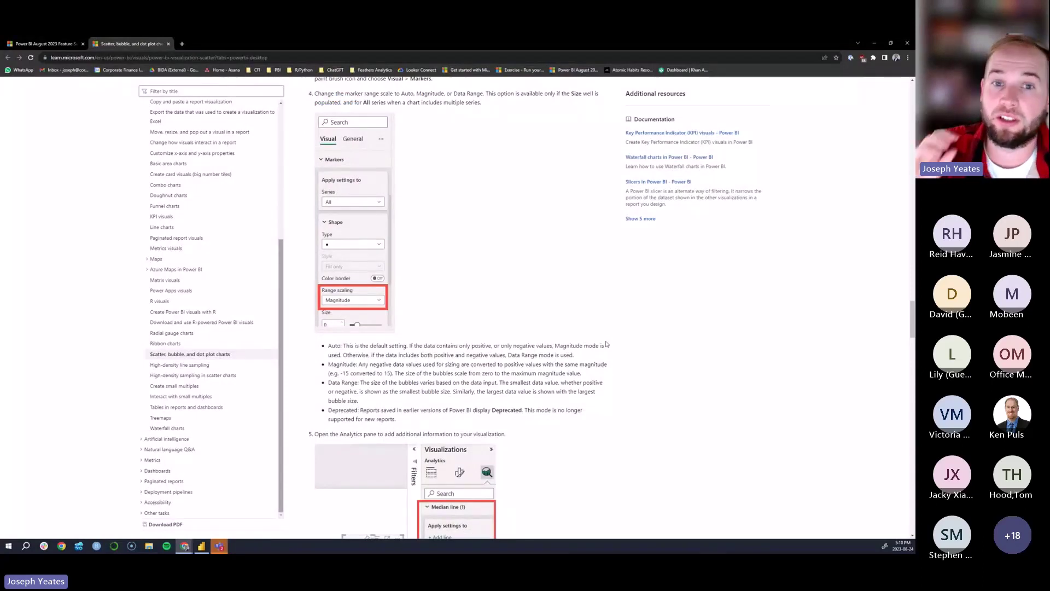
pyautogui.scroll(2, 530, 333)
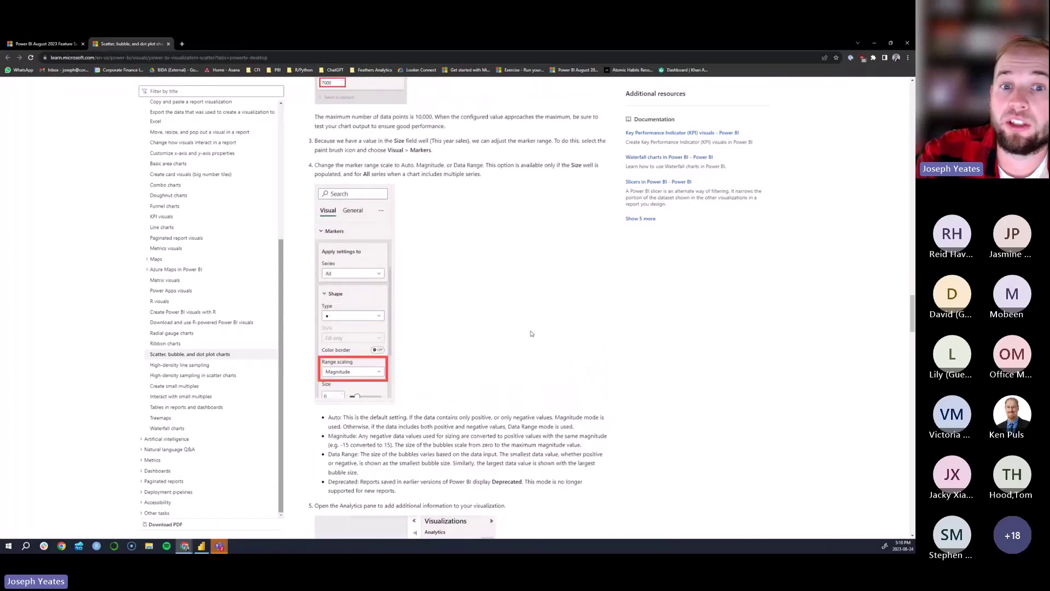
pyautogui.scroll(-1, 546, 359)
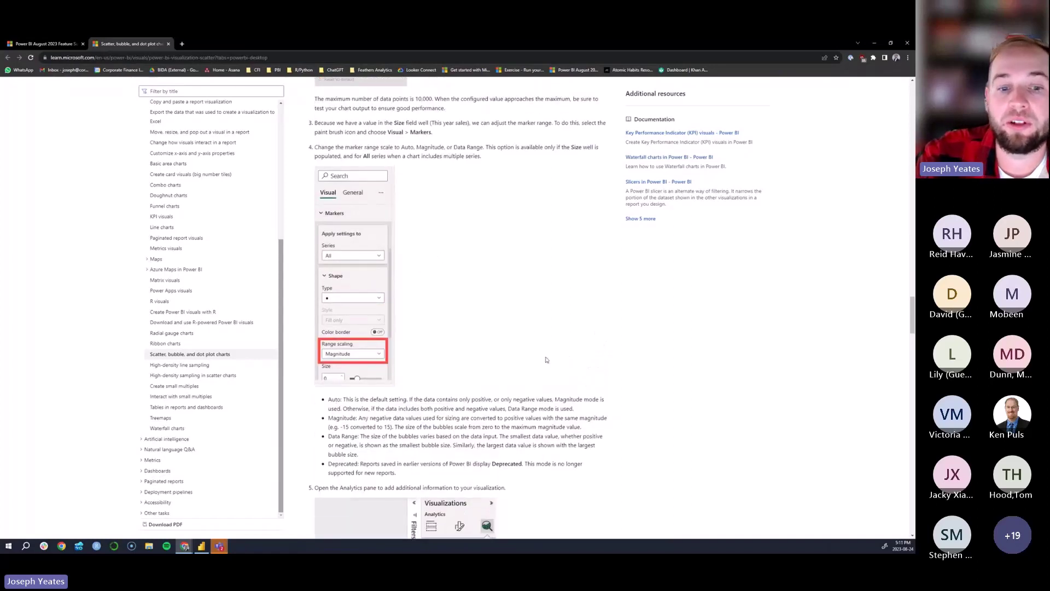
pyautogui.scroll(-3, 546, 360)
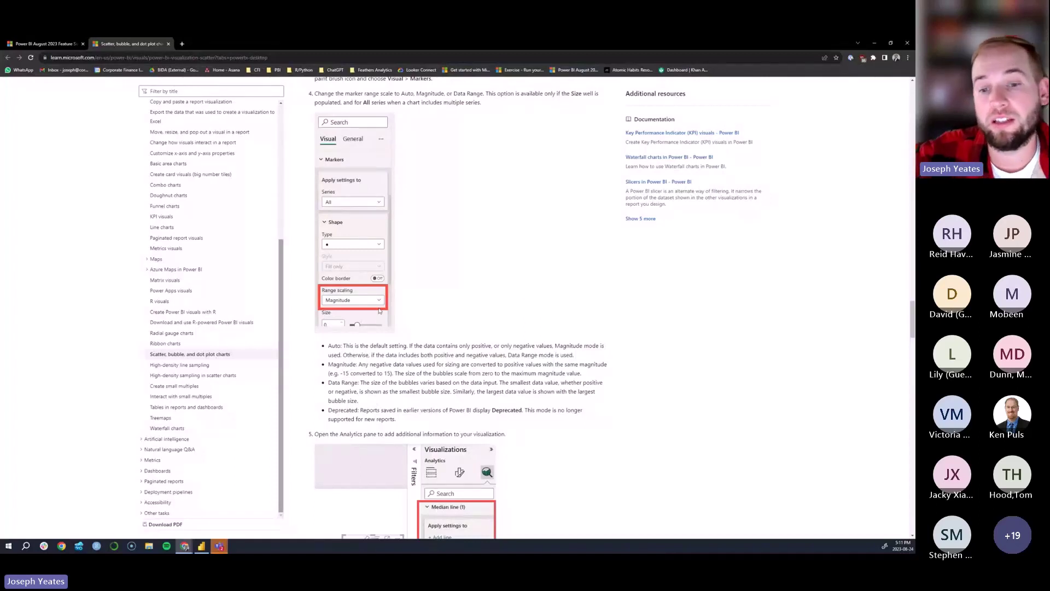
pyautogui.scroll(-2, 380, 310)
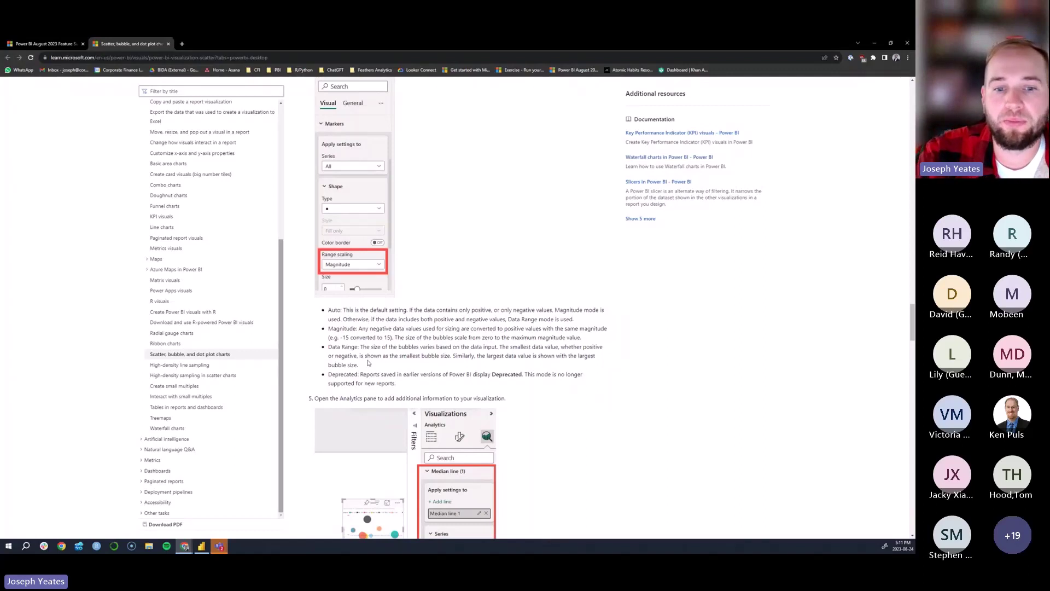
pyautogui.moveTo(360, 328); pyautogui.dragTo(603, 339)
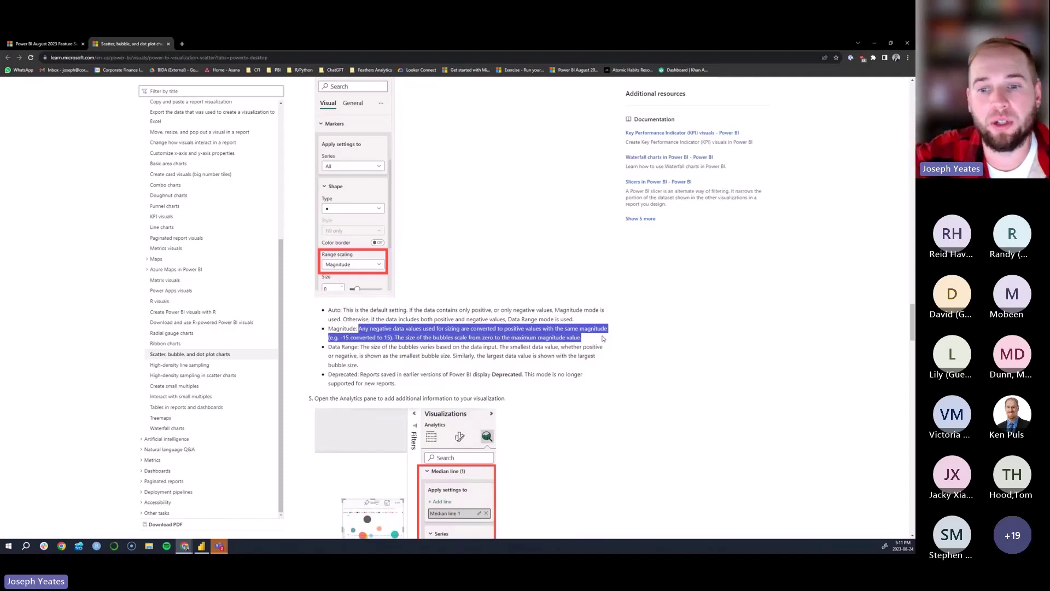
pyautogui.click(603, 339)
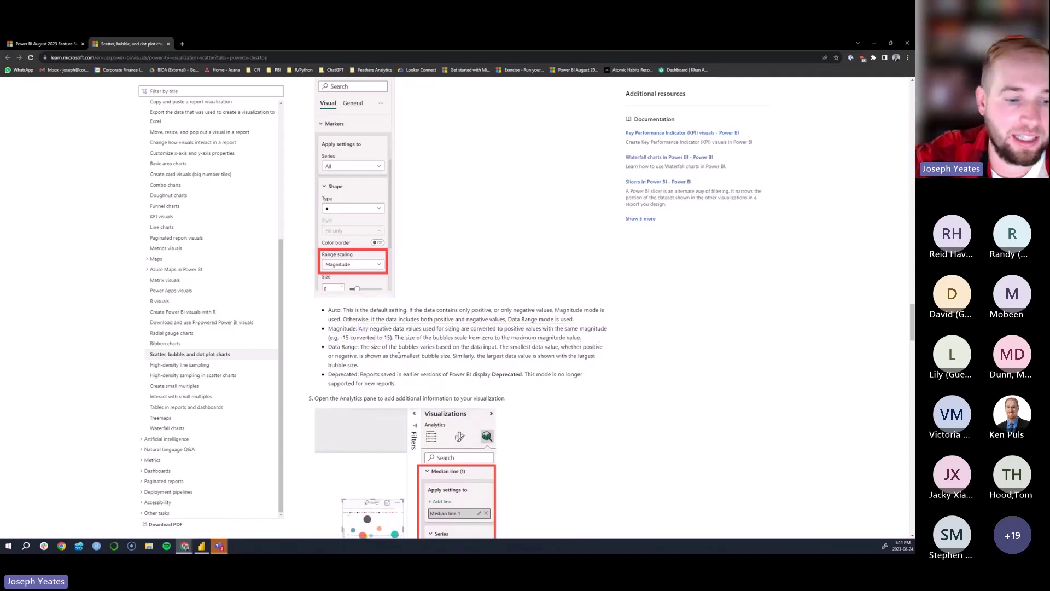
# Switch to Power BI Desktop and open the Markers formatting settings of the scatter chart on the On Object page
pyautogui.click(200, 546)
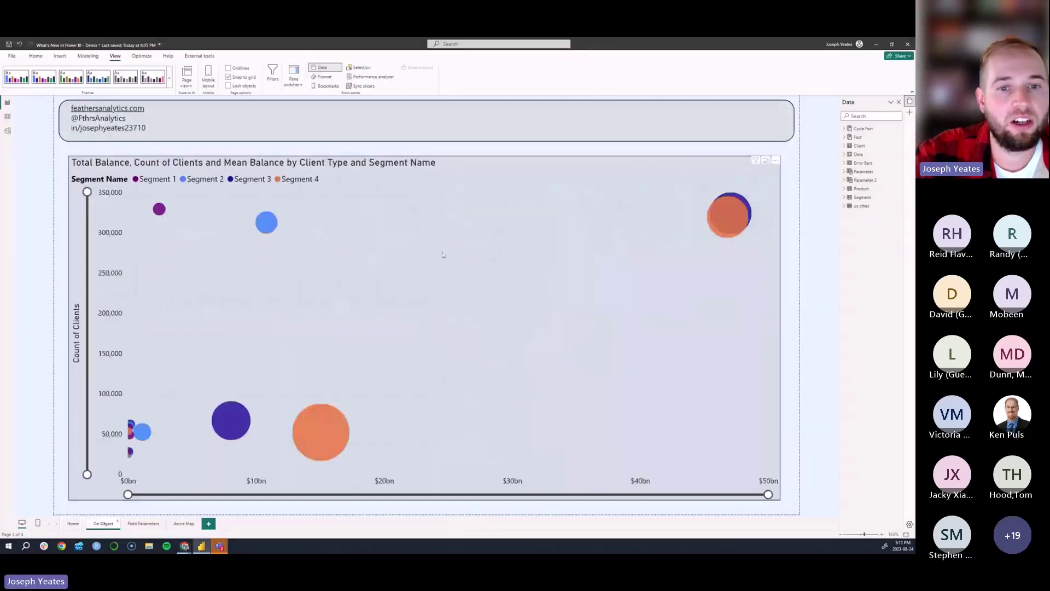
pyautogui.click(503, 166)
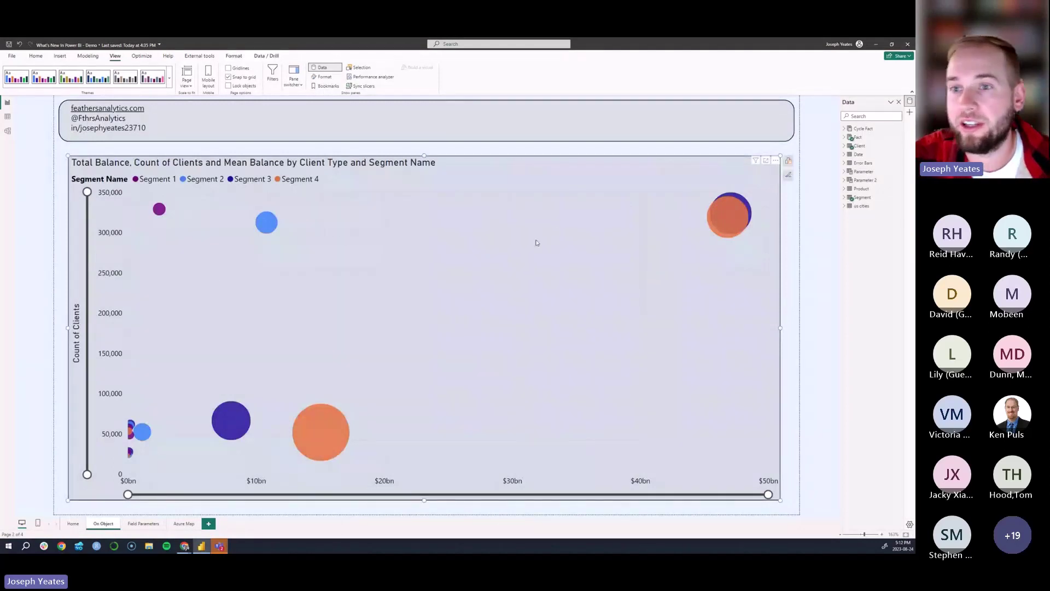
pyautogui.click(788, 175)
pyautogui.click(685, 254)
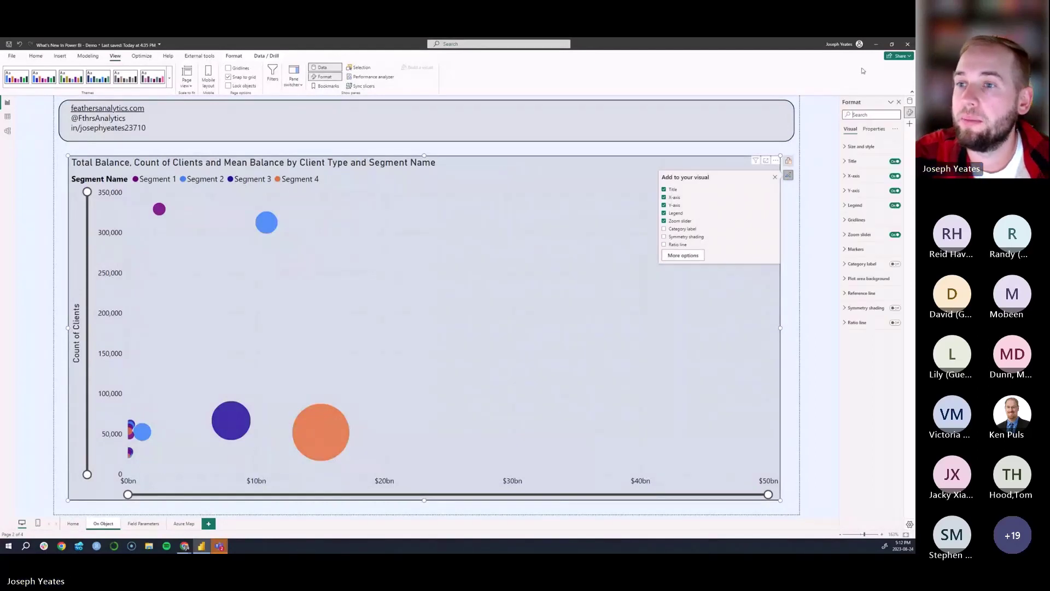
pyautogui.click(856, 249)
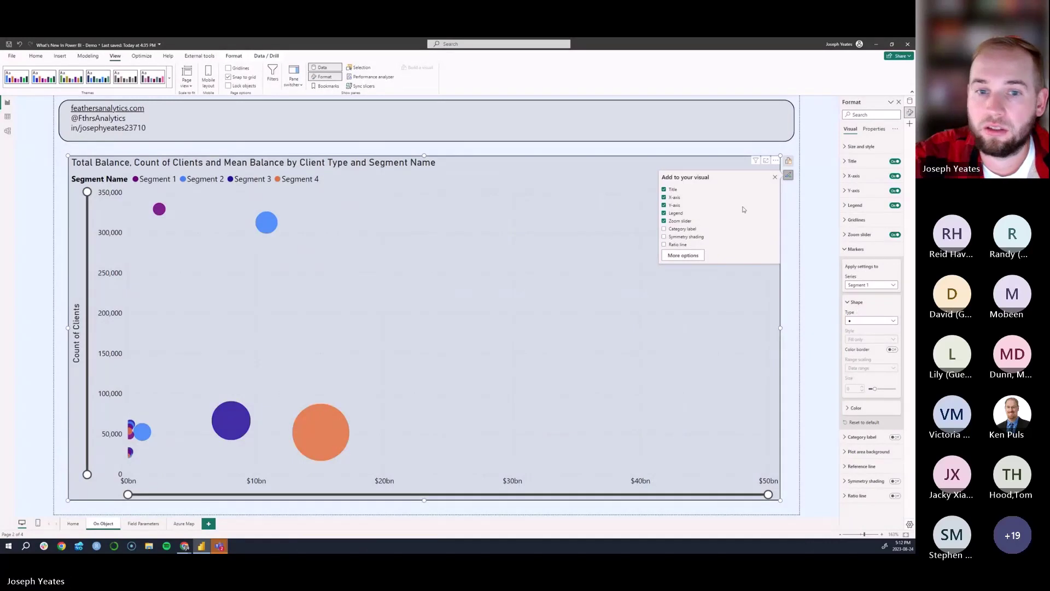
# Remove Mean Balance from the scatter chart's Size field and restore it
pyautogui.click(788, 162)
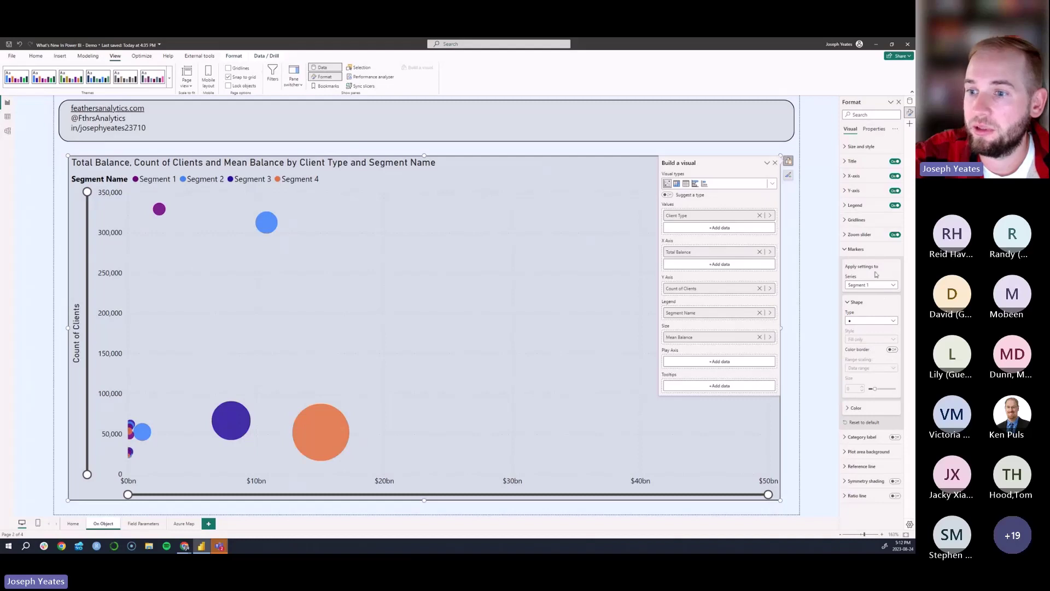
pyautogui.click(759, 337)
pyautogui.click(747, 338)
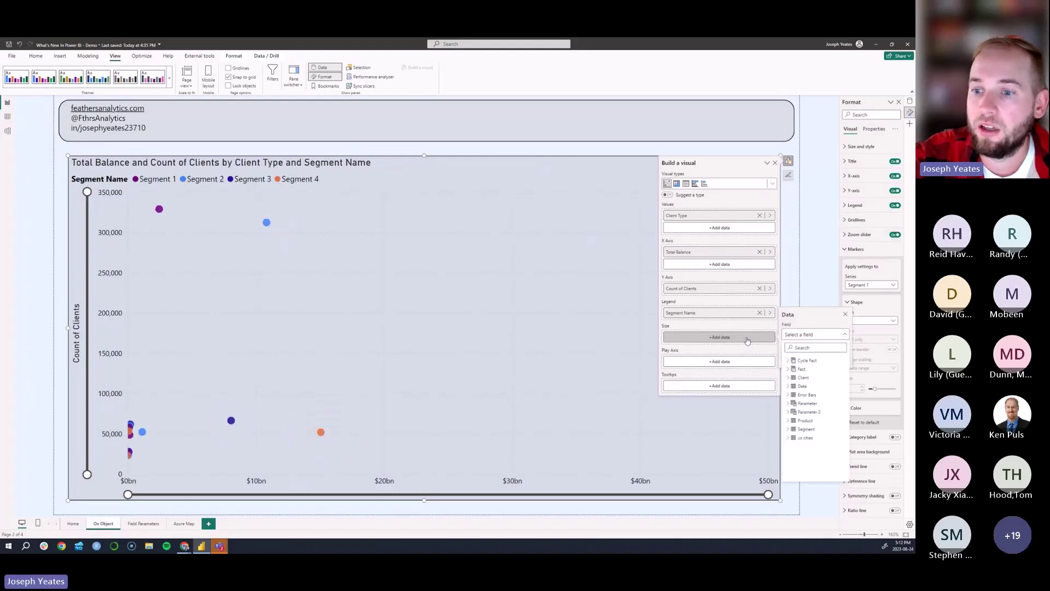
pyautogui.click(816, 386)
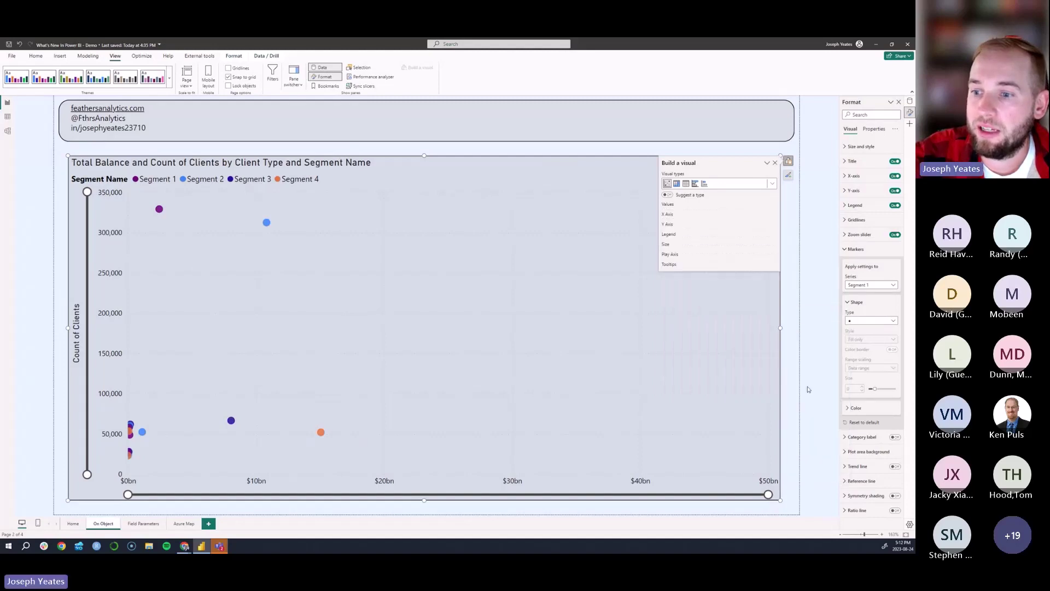
# Apply the scatter chart's marker settings to all series and try Magnitude range scaling before returning to Data range
pyautogui.click(886, 283)
pyautogui.click(869, 313)
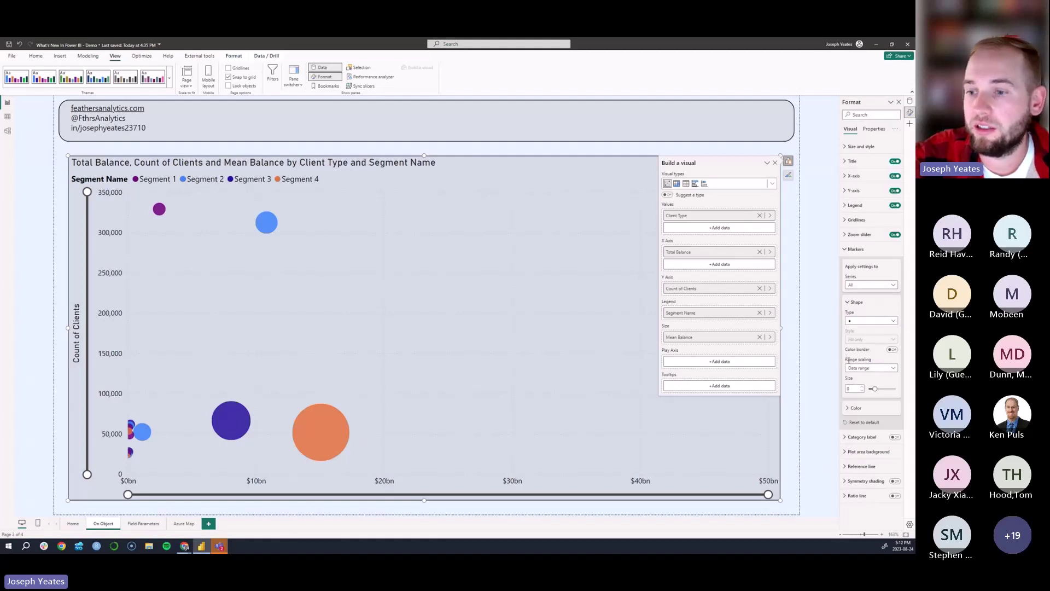
pyautogui.click(890, 368)
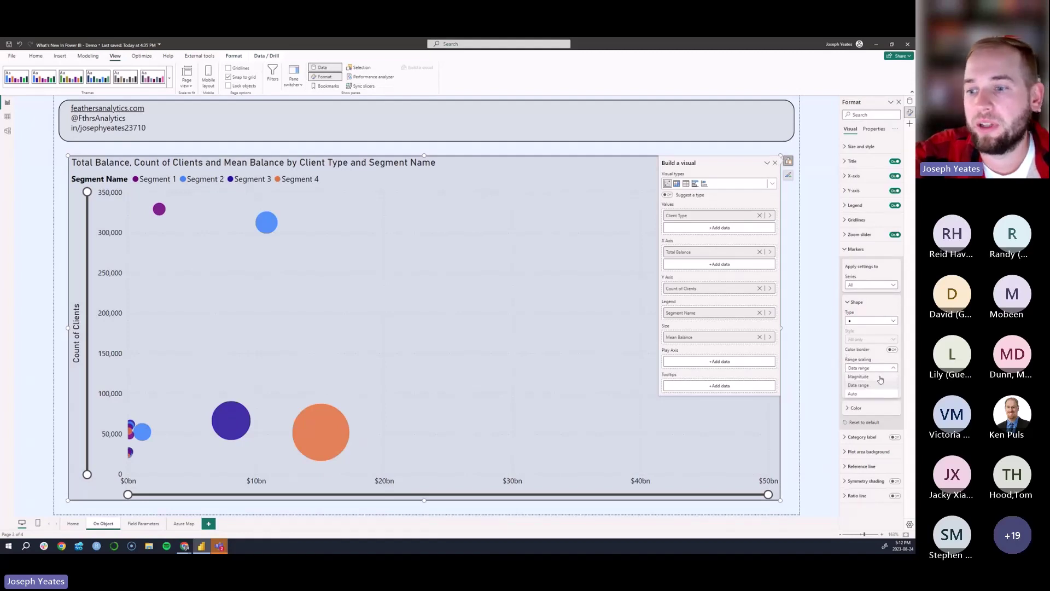
pyautogui.click(881, 377)
pyautogui.click(883, 370)
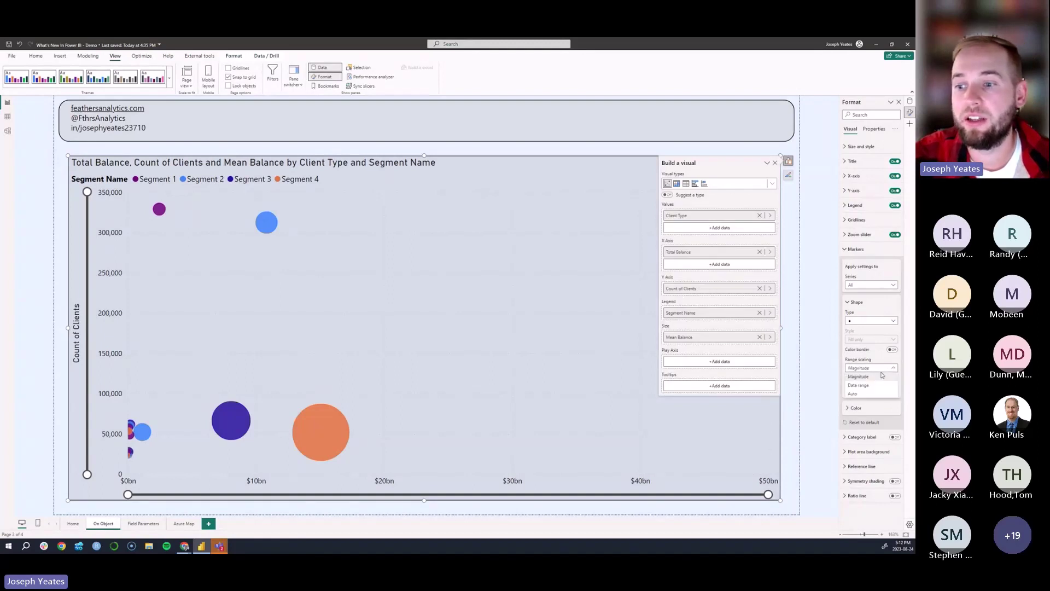
pyautogui.click(874, 385)
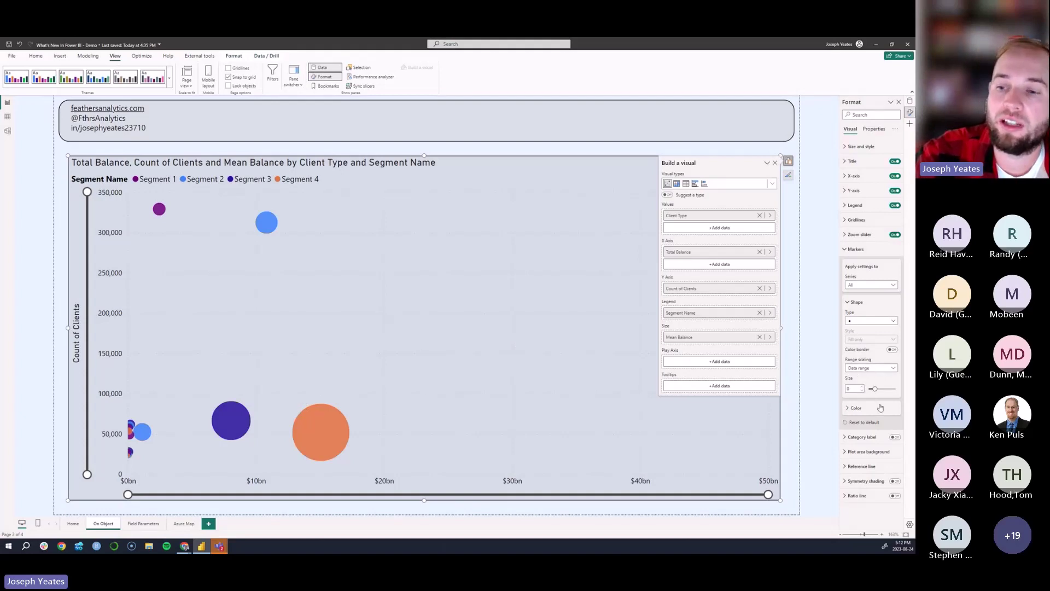
# Try a marker size of 31 for all series, and set the size to -10
pyautogui.moveTo(874, 388); pyautogui.dragTo(881, 389)
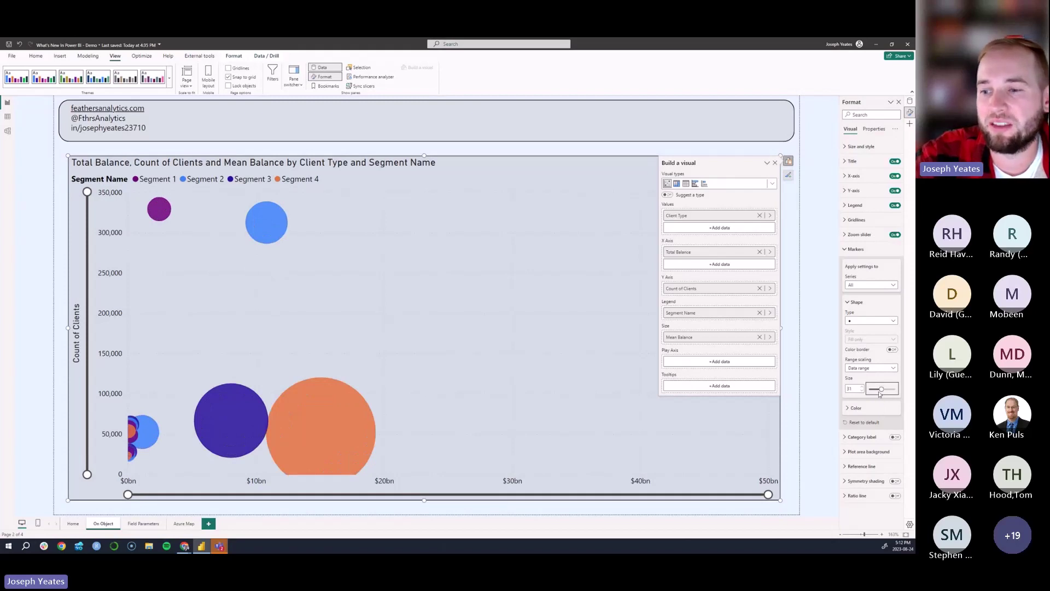
pyautogui.moveTo(856, 389); pyautogui.dragTo(832, 392)
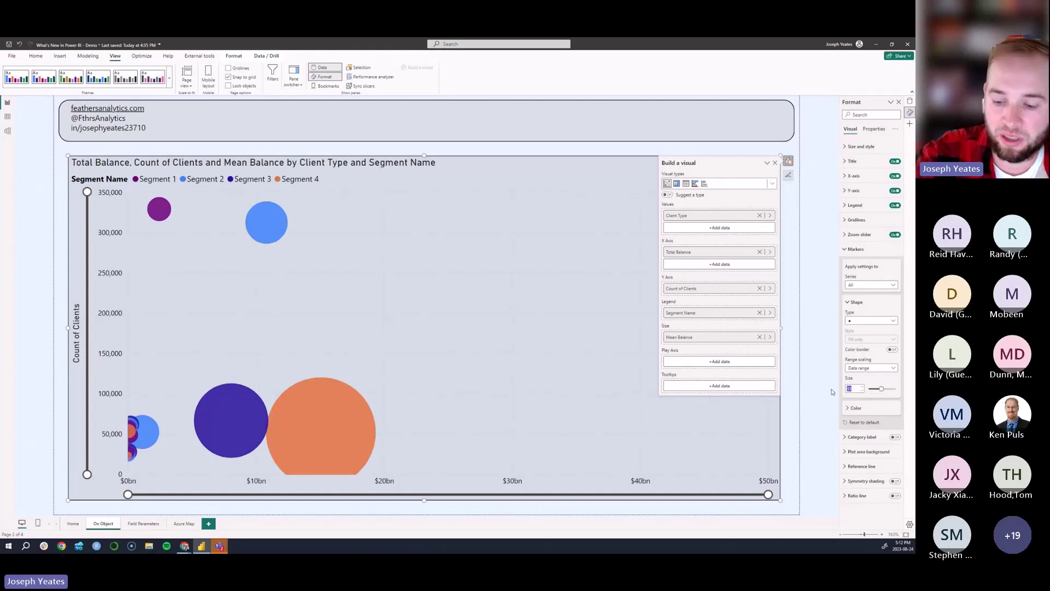
pyautogui.write('-10')
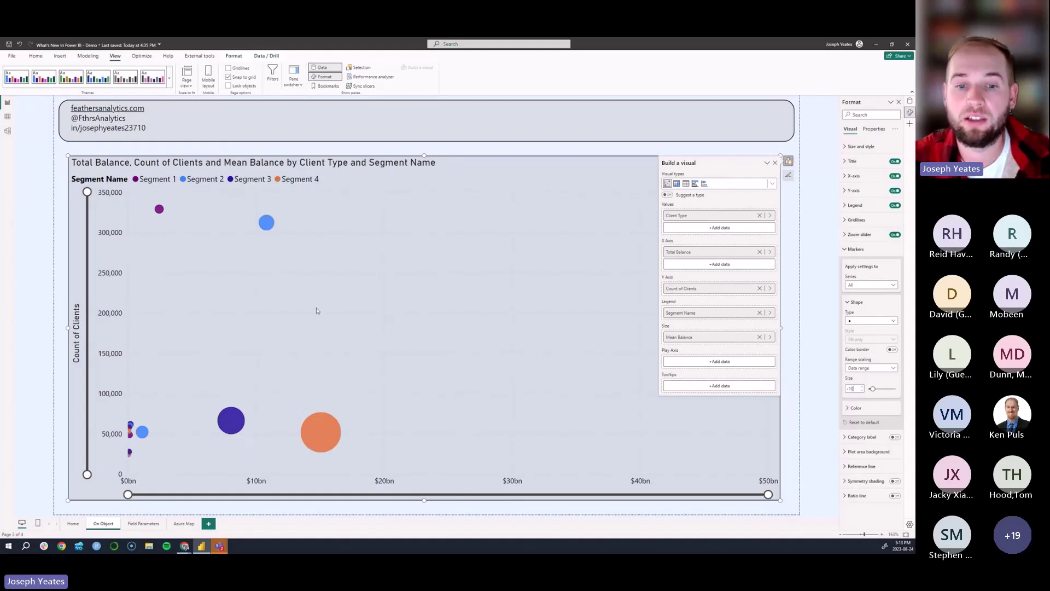
# View the elements that can be added to the scatter chart, return to Build a visual and make it narrower
pyautogui.click(788, 175)
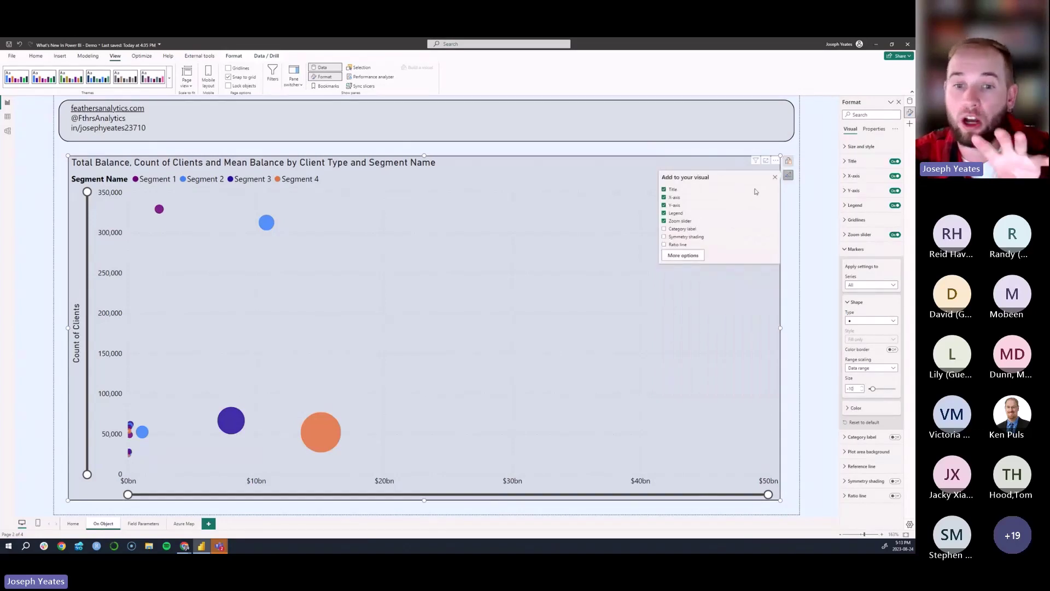
pyautogui.click(789, 162)
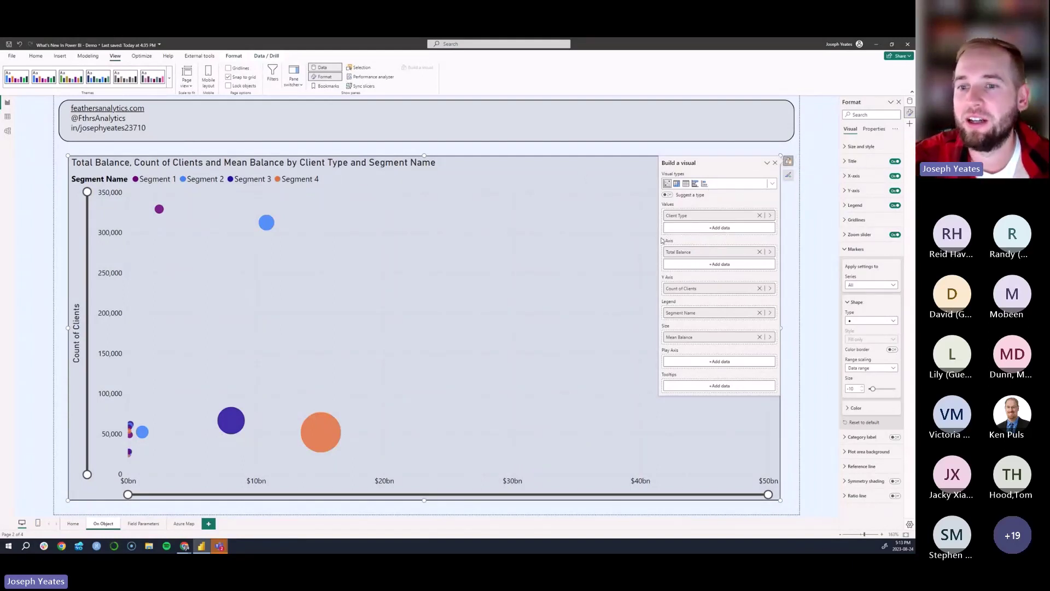
pyautogui.moveTo(659, 241)
pyautogui.mouseDown()
pyautogui.moveTo(713, 241)
pyautogui.moveTo(622, 241)
pyautogui.moveTo(726, 240)
pyautogui.moveTo(646, 242)
pyautogui.mouseUp()
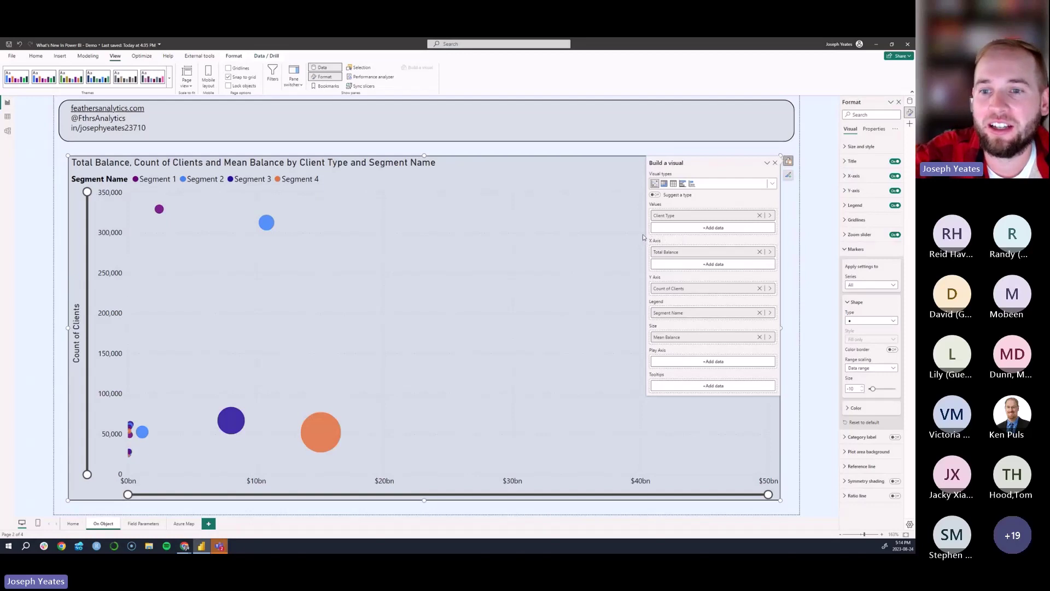
pyautogui.moveTo(645, 236); pyautogui.dragTo(716, 231)
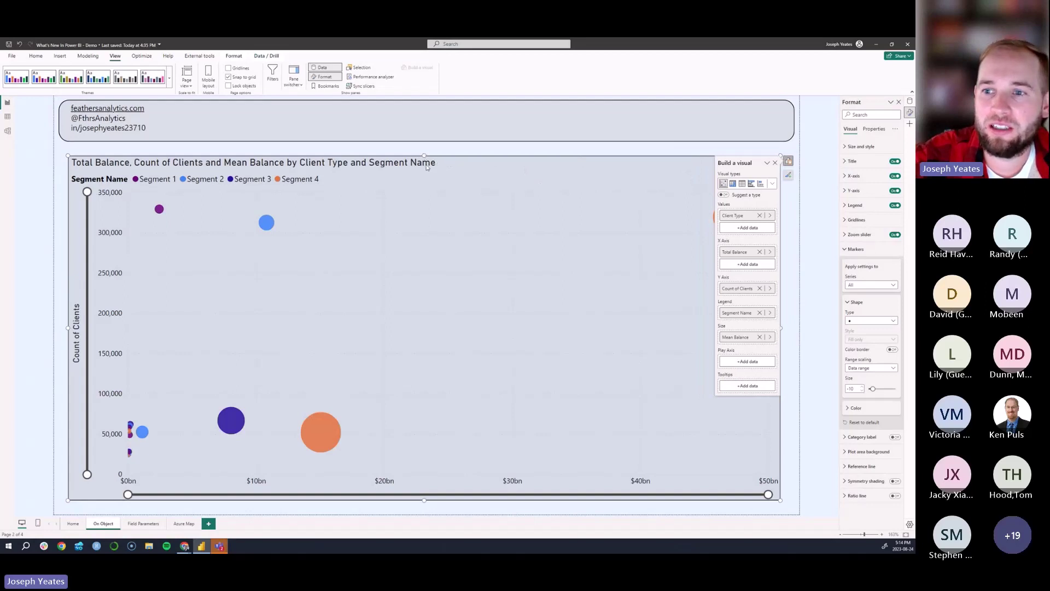
# Shrink the scatter chart to about half the page width and move it into the page's lower-right corner
pyautogui.moveTo(427, 167); pyautogui.dragTo(439, 328)
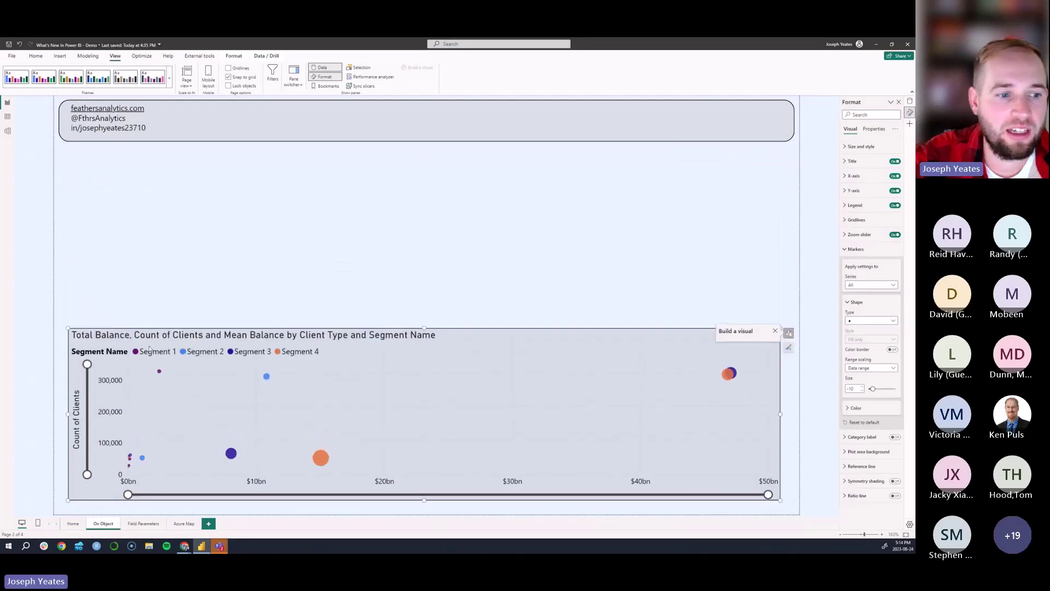
pyautogui.moveTo(68, 327); pyautogui.dragTo(394, 356)
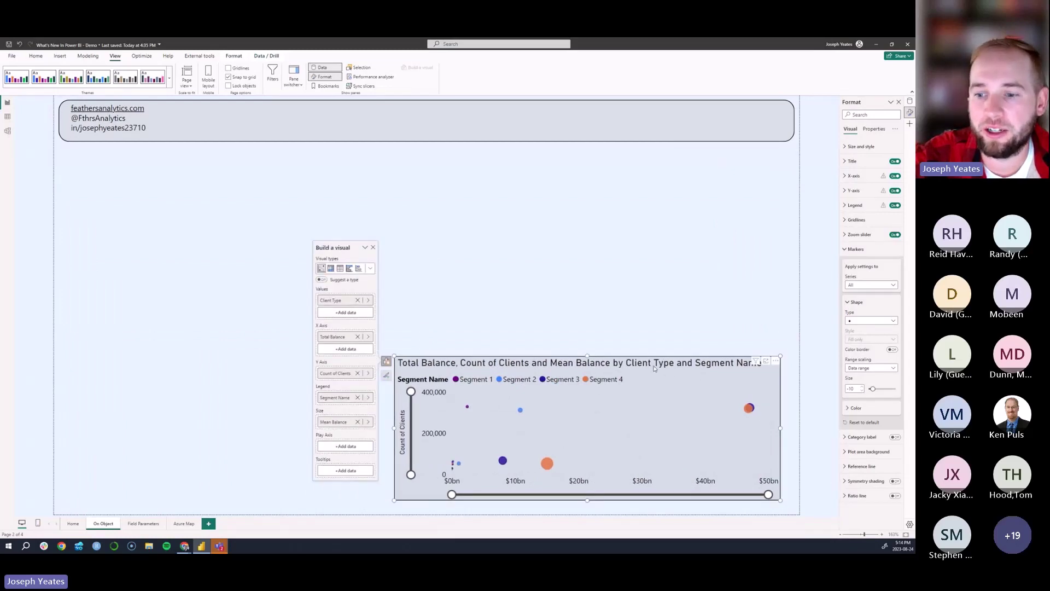
pyautogui.moveTo(655, 368); pyautogui.dragTo(673, 382)
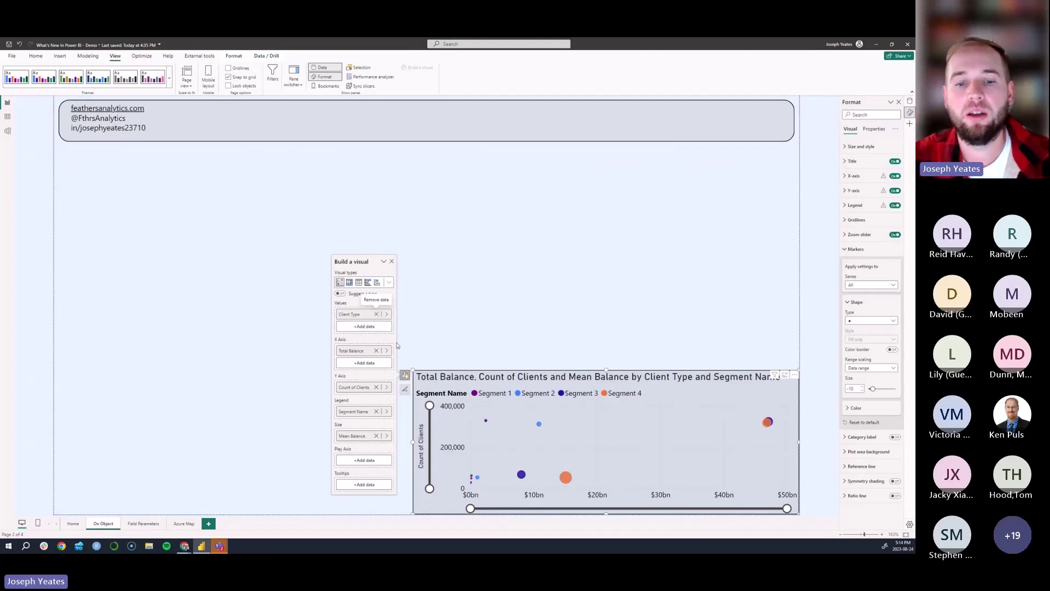
# Enlarge the scatter chart to the left and upward until it fills the page area below the header
pyautogui.moveTo(412, 368); pyautogui.dragTo(94, 281)
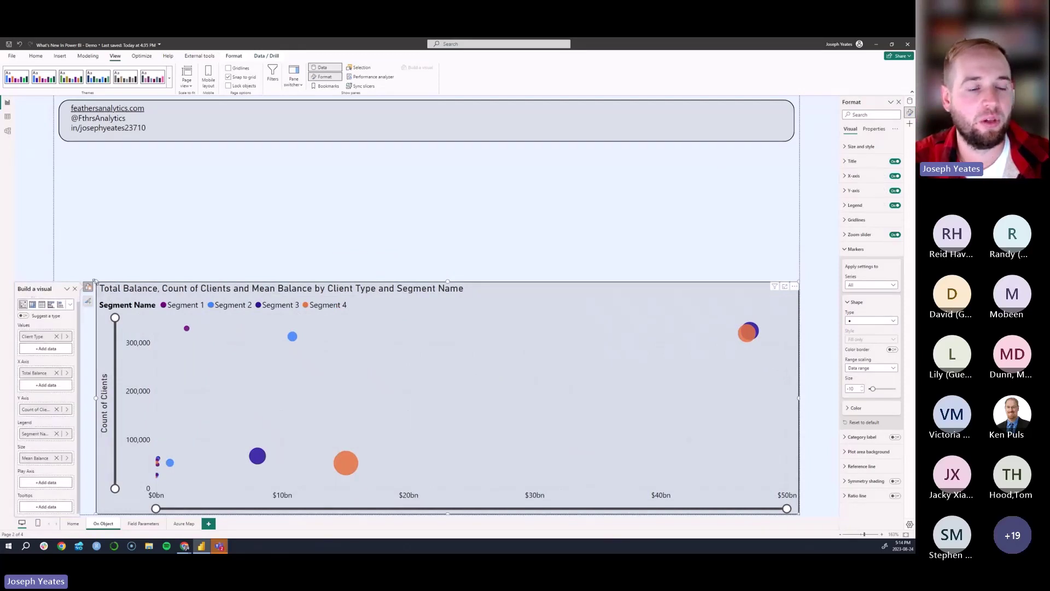
pyautogui.moveTo(95, 280); pyautogui.dragTo(72, 271)
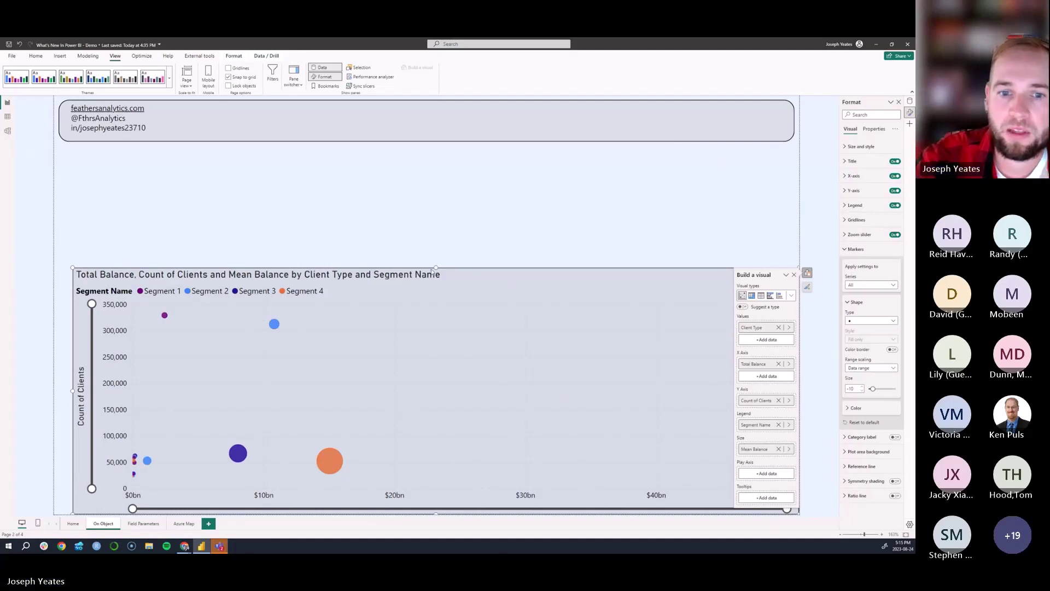
pyautogui.moveTo(437, 266); pyautogui.dragTo(436, 155)
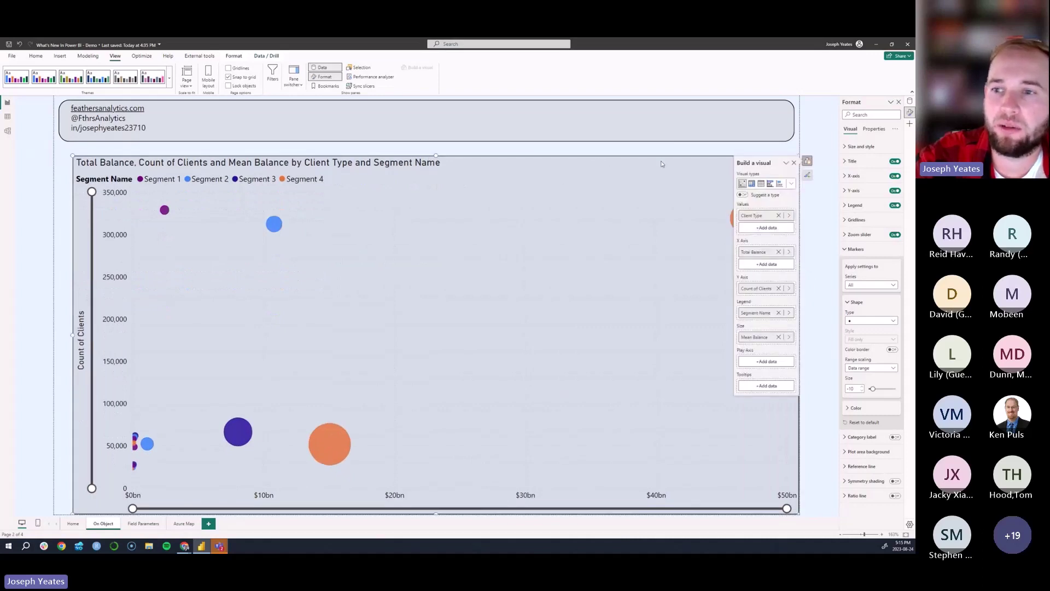
# Open the scatter chart in focus mode and start formatting it there
pyautogui.click(808, 161)
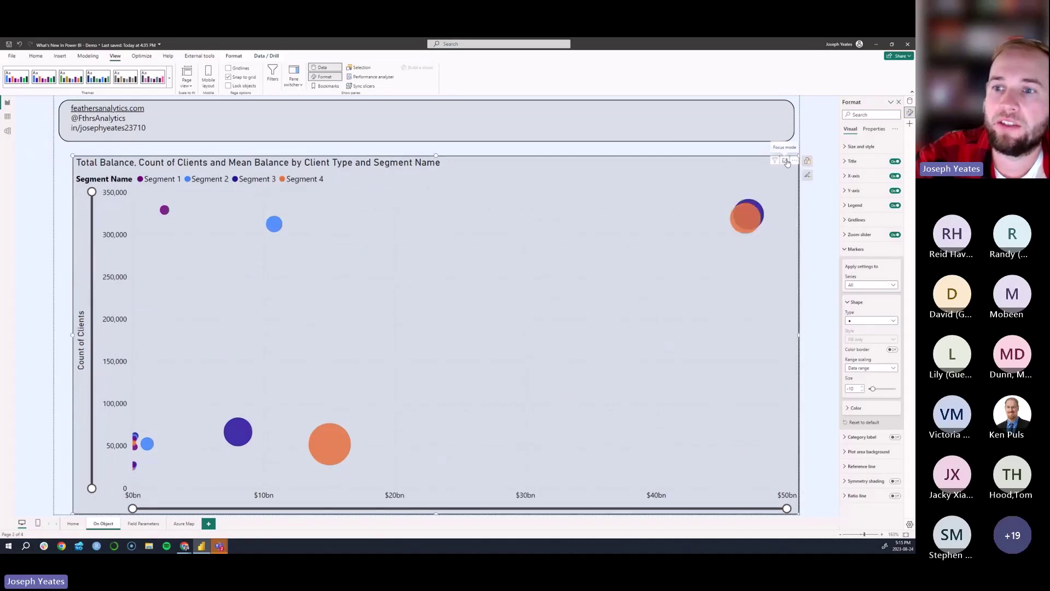
pyautogui.click(787, 161)
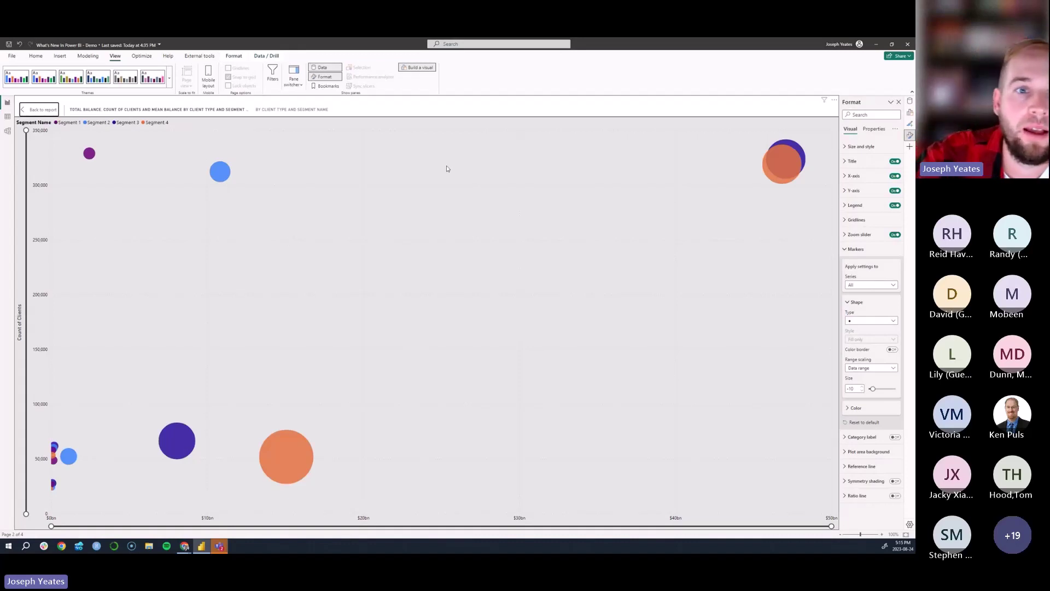
pyautogui.click(835, 100)
pyautogui.click(847, 134)
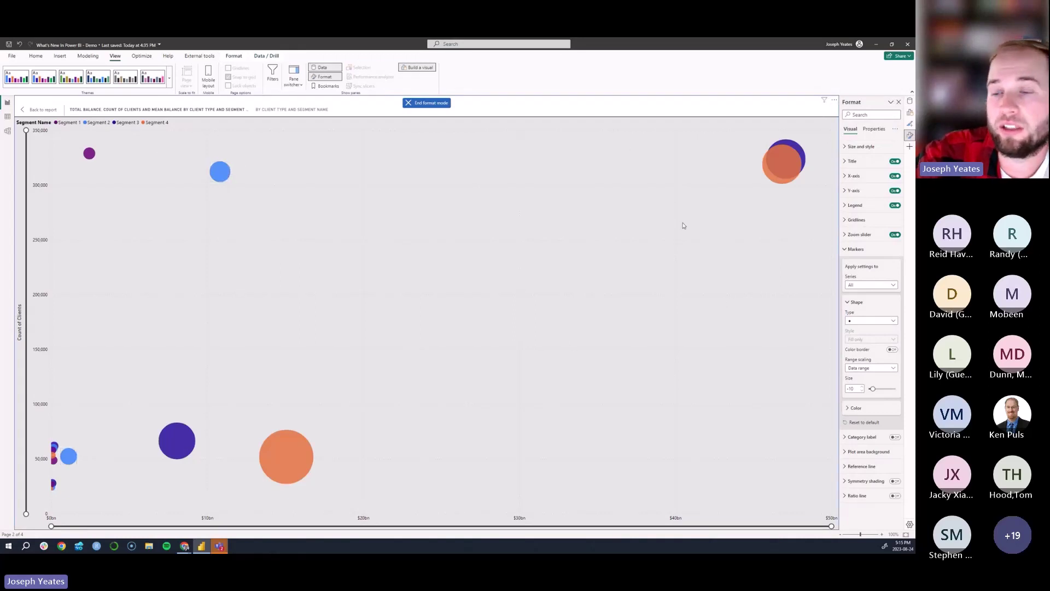
# Select the legend, its title and the Segment 2 bubbles in turn to examine their formatting settings
pyautogui.click(133, 126)
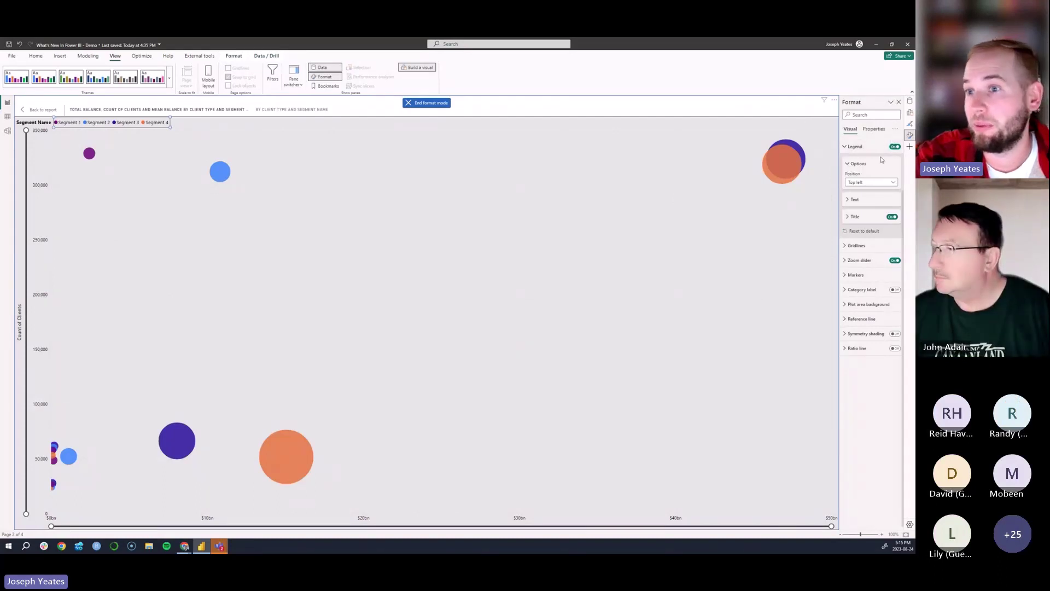
pyautogui.click(51, 121)
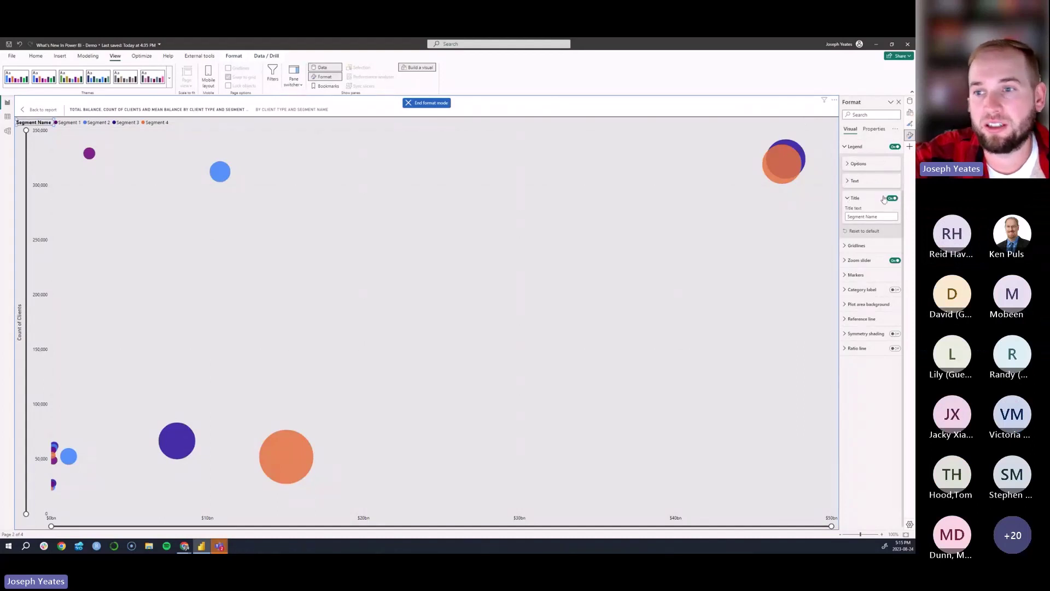
pyautogui.click(222, 172)
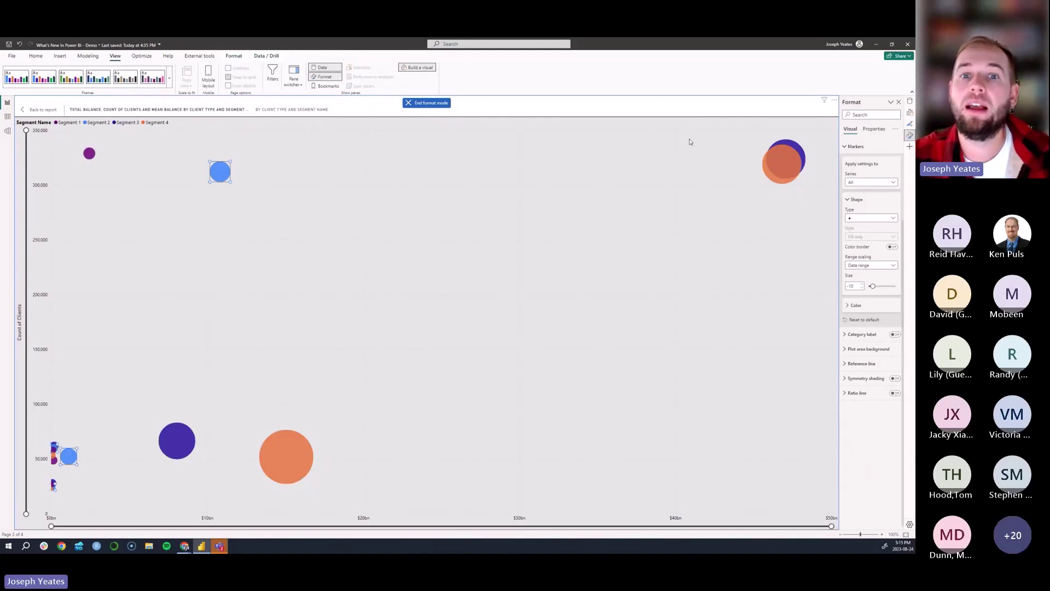
# End format mode and return from focus mode to the On Object report page
pyautogui.click(834, 100)
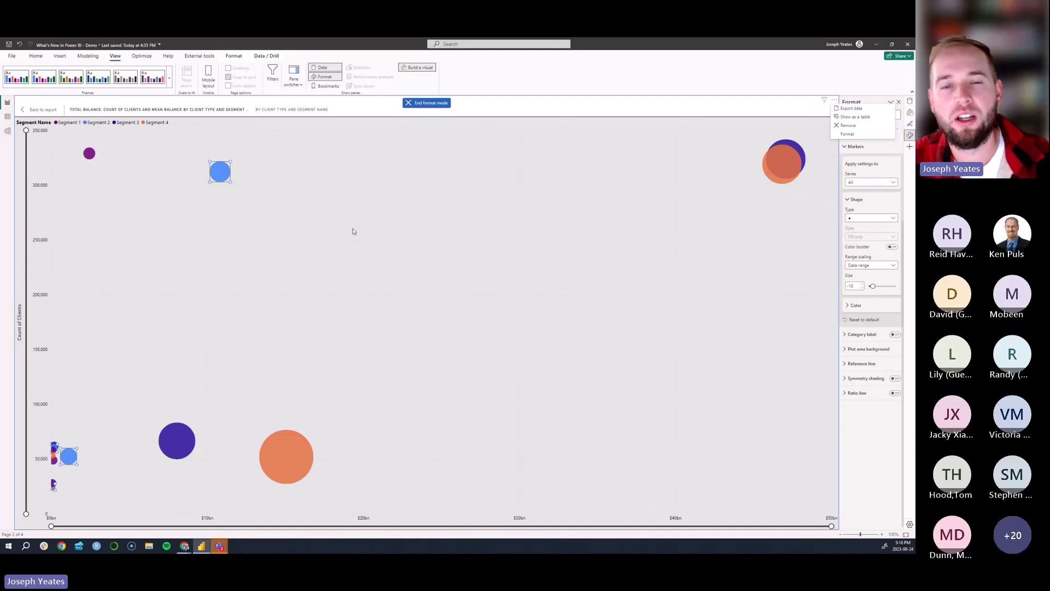
pyautogui.click(430, 105)
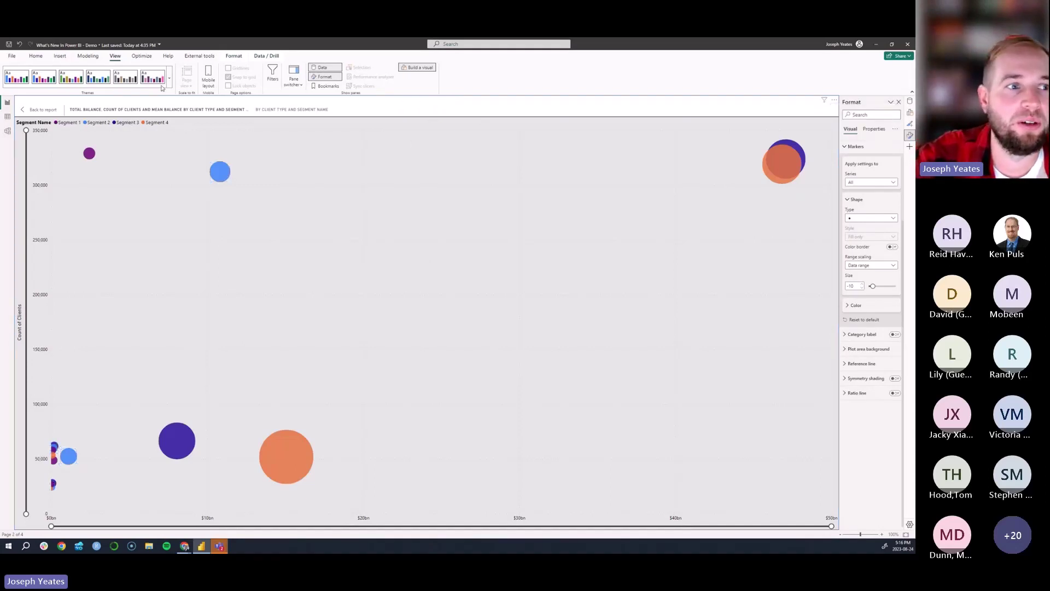
pyautogui.click(41, 109)
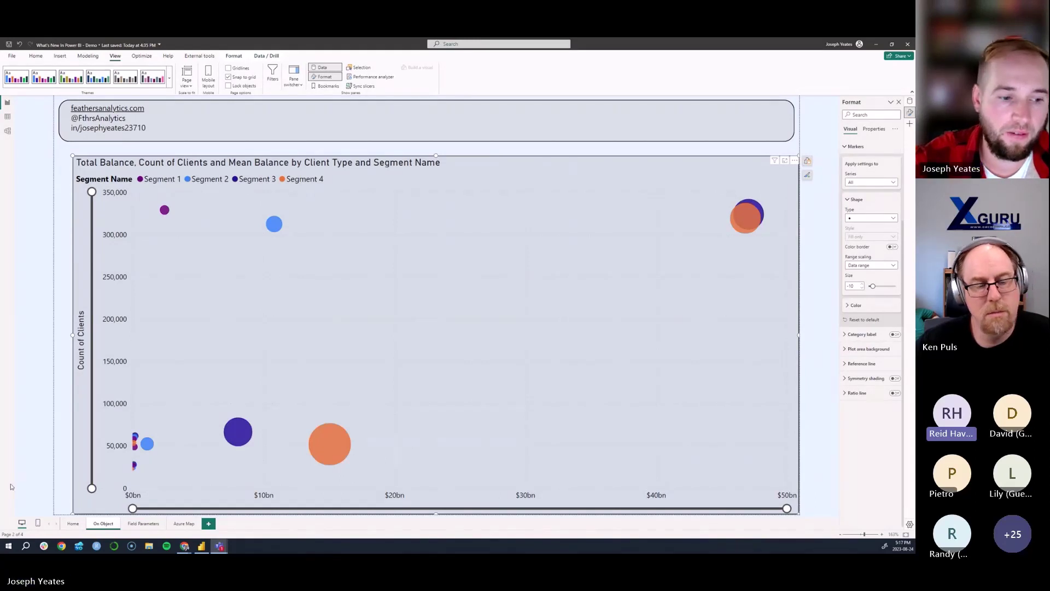
# On the Home page, open the Lines formatting settings of the Count of Clients line chart
pyautogui.click(73, 523)
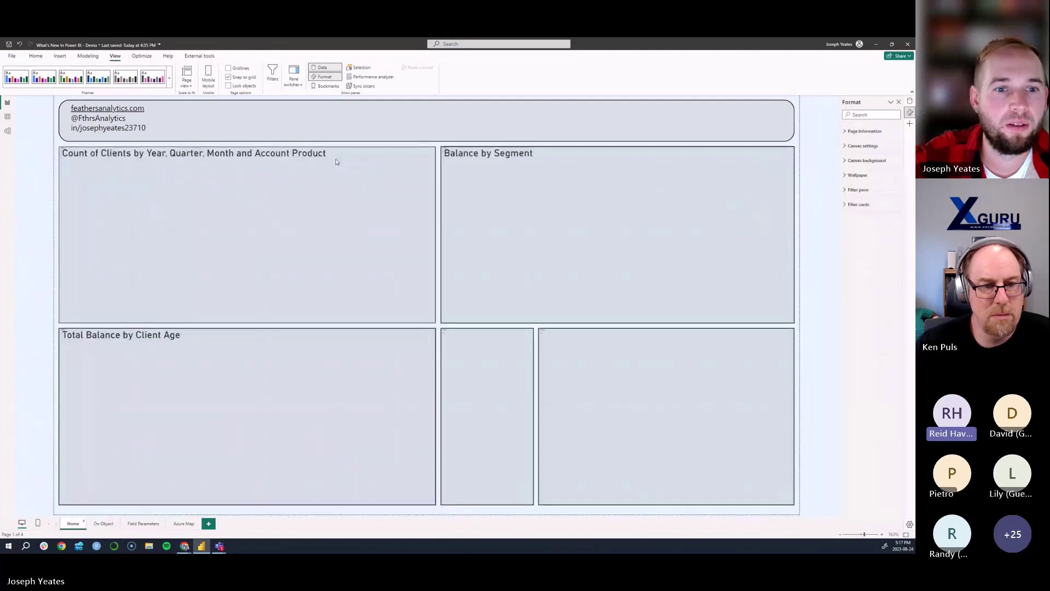
pyautogui.click(339, 159)
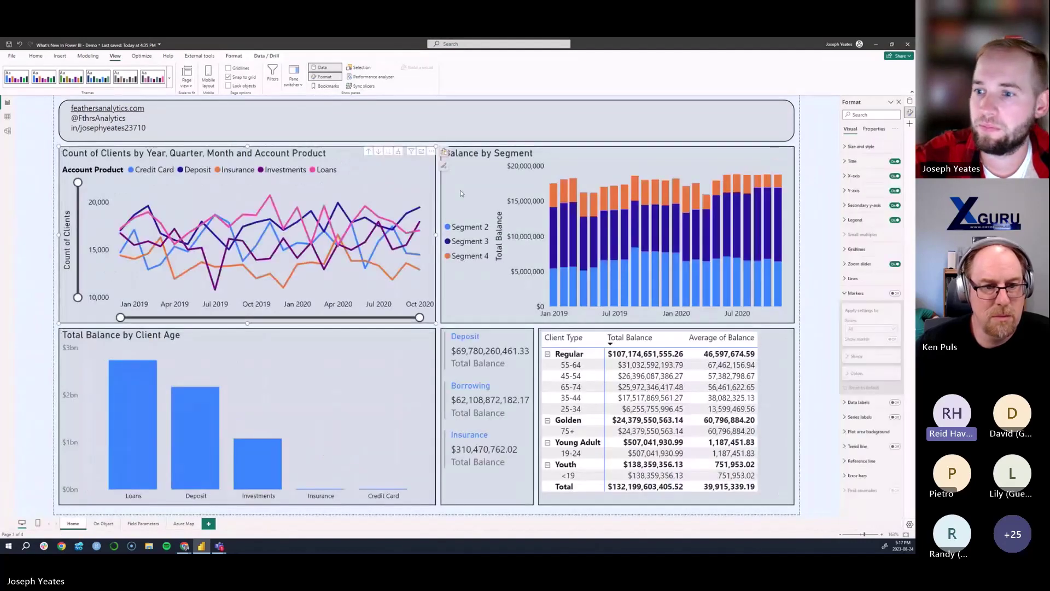
pyautogui.click(848, 294)
pyautogui.click(847, 293)
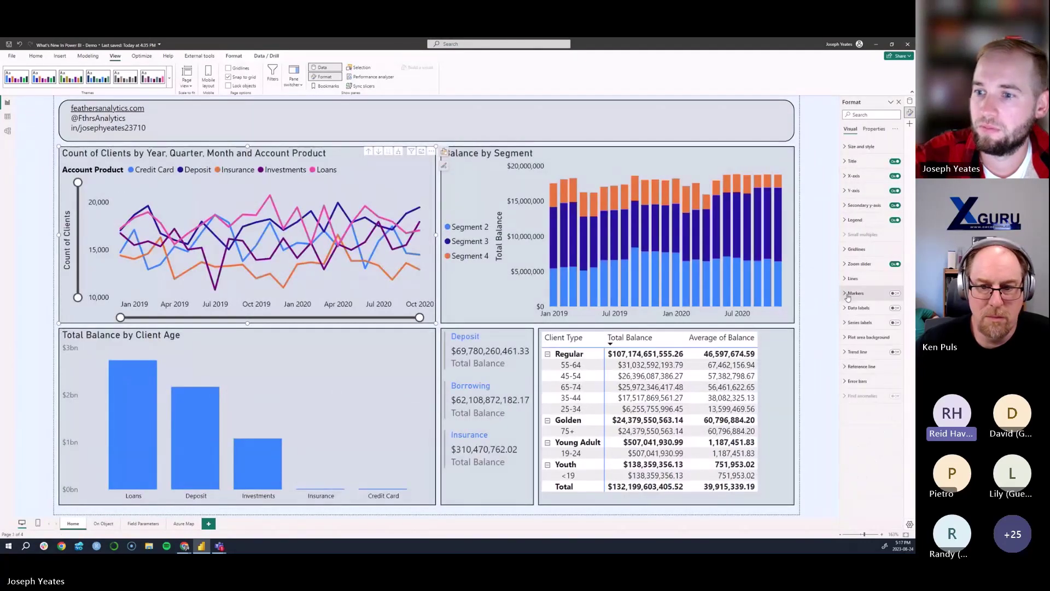
pyautogui.click(852, 279)
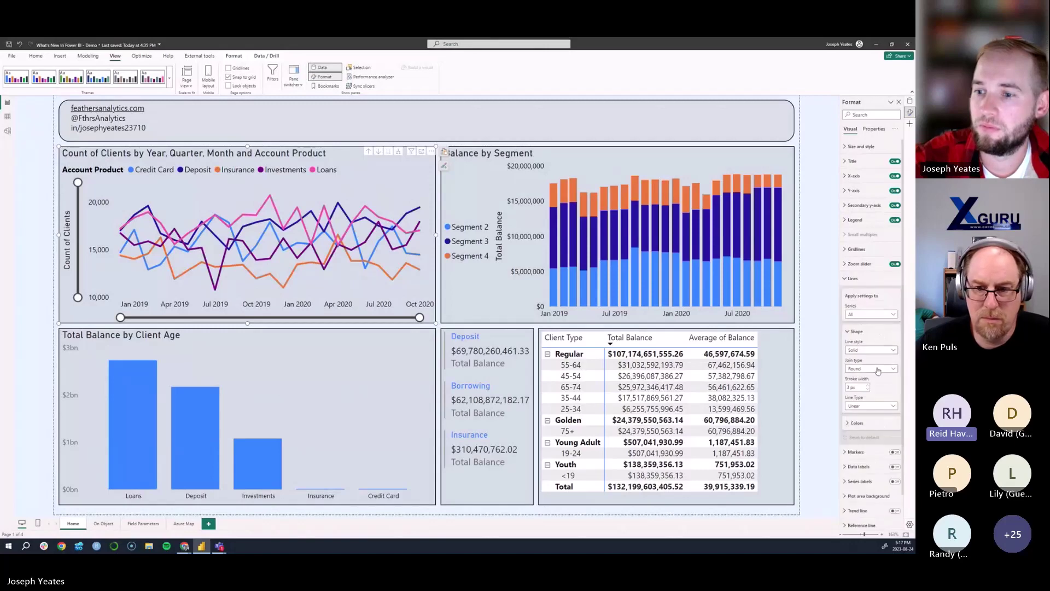
# Examine the available line styles and line types for the line chart's lines without changing them
pyautogui.click(877, 351)
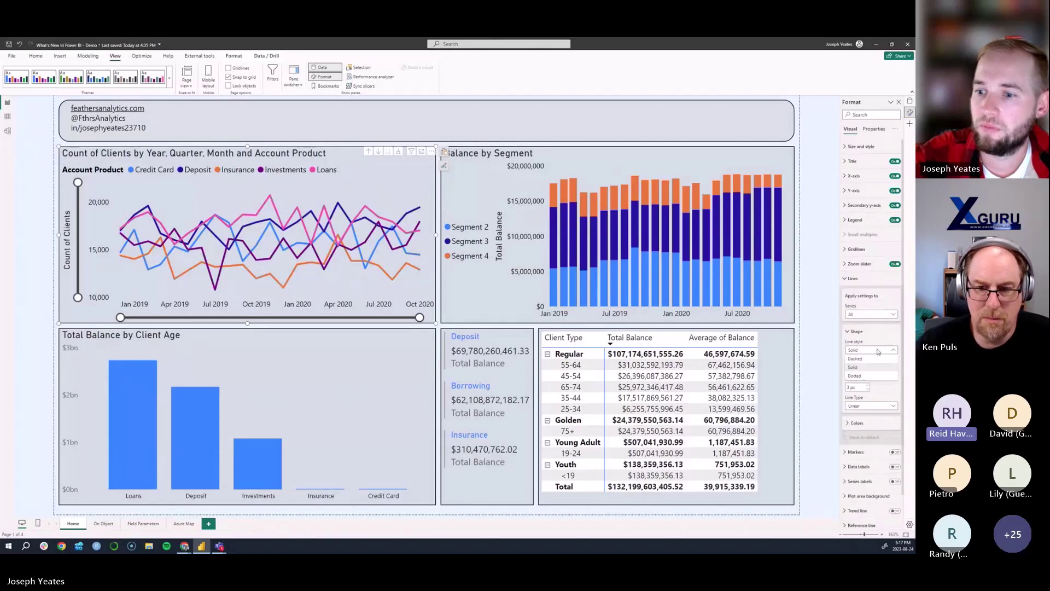
pyautogui.click(878, 350)
pyautogui.click(889, 406)
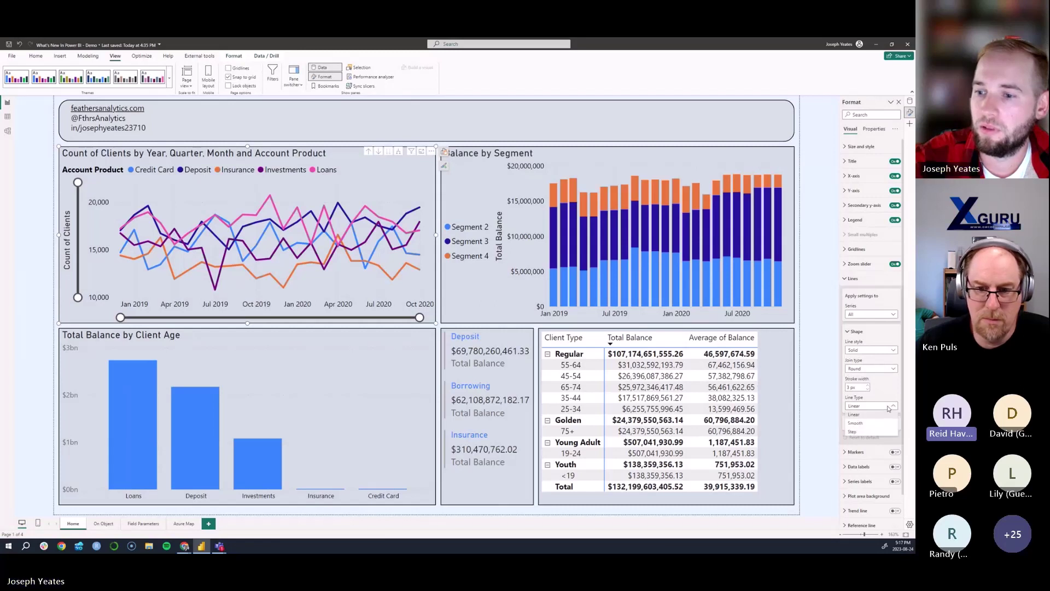
pyautogui.click(888, 407)
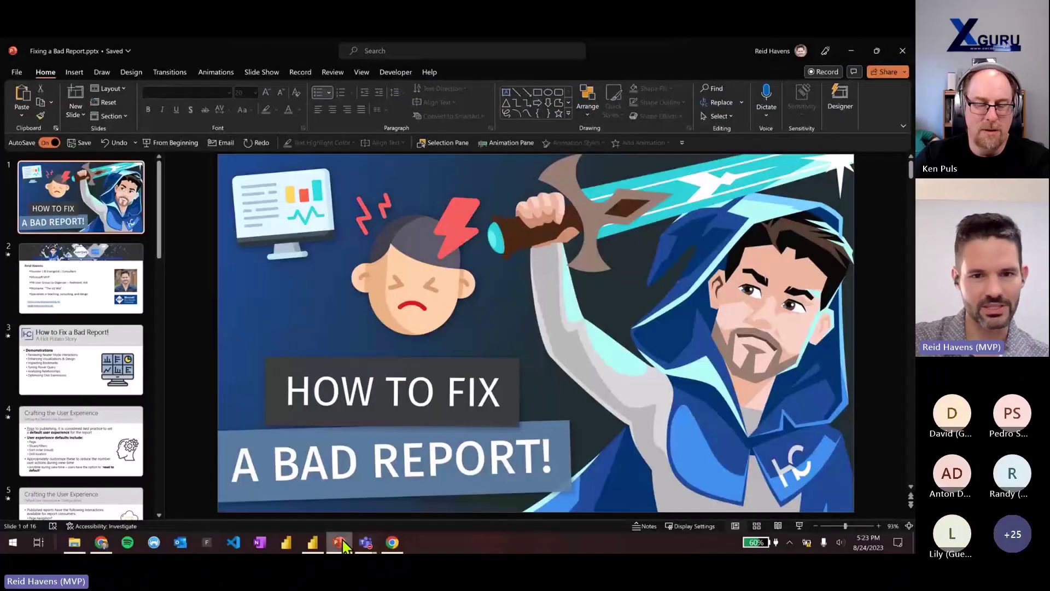
# Start the slide show of the Fixing a Bad Report presentation in PowerPoint
pyautogui.click(799, 526)
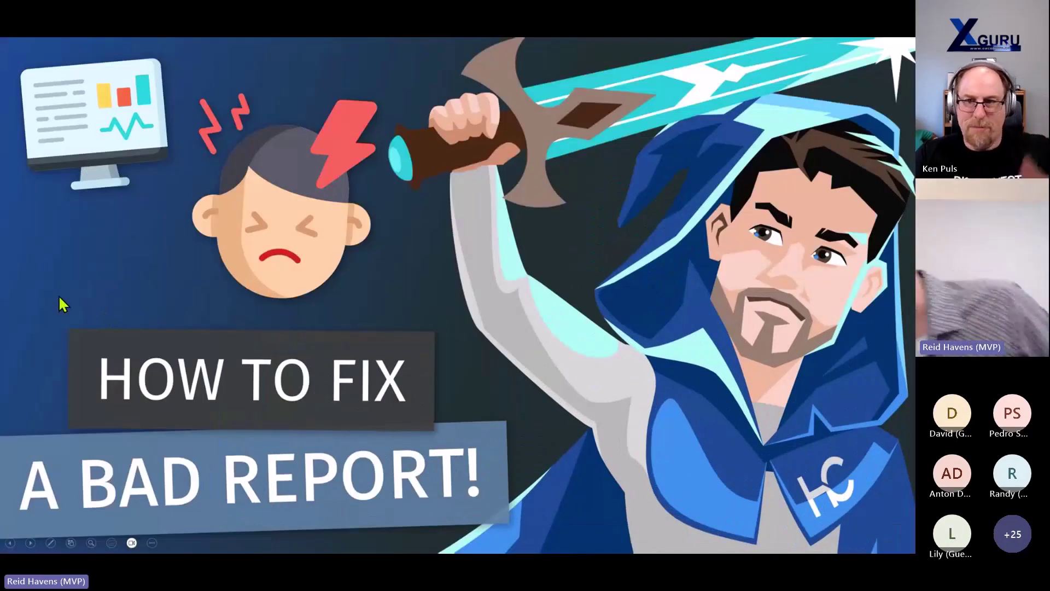
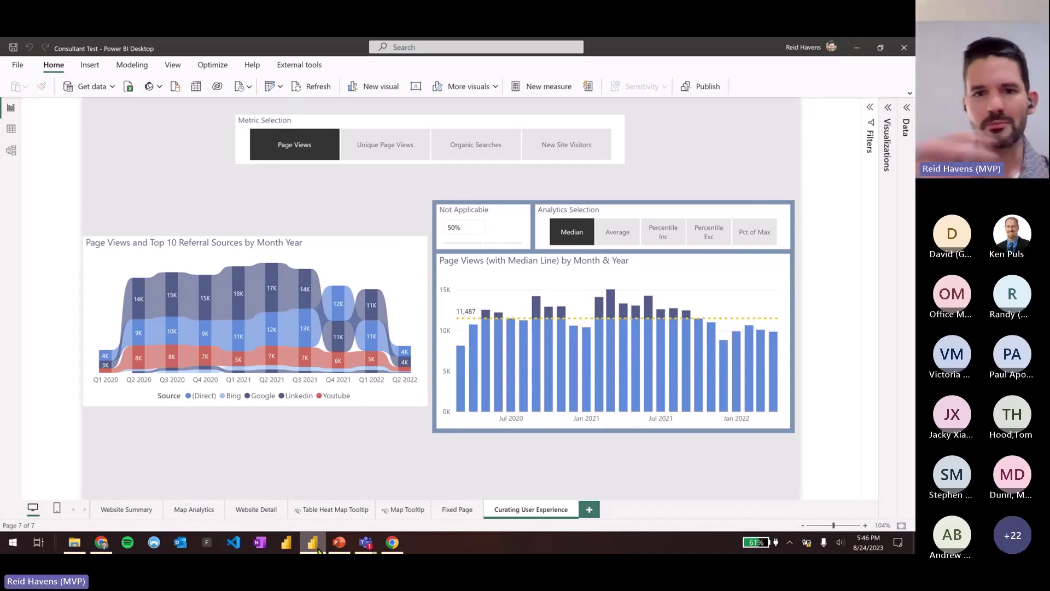
# Start publishing the Consultant Test report, cancel it, and switch to the Vancouver Demo report in the browser
pyautogui.click(702, 93)
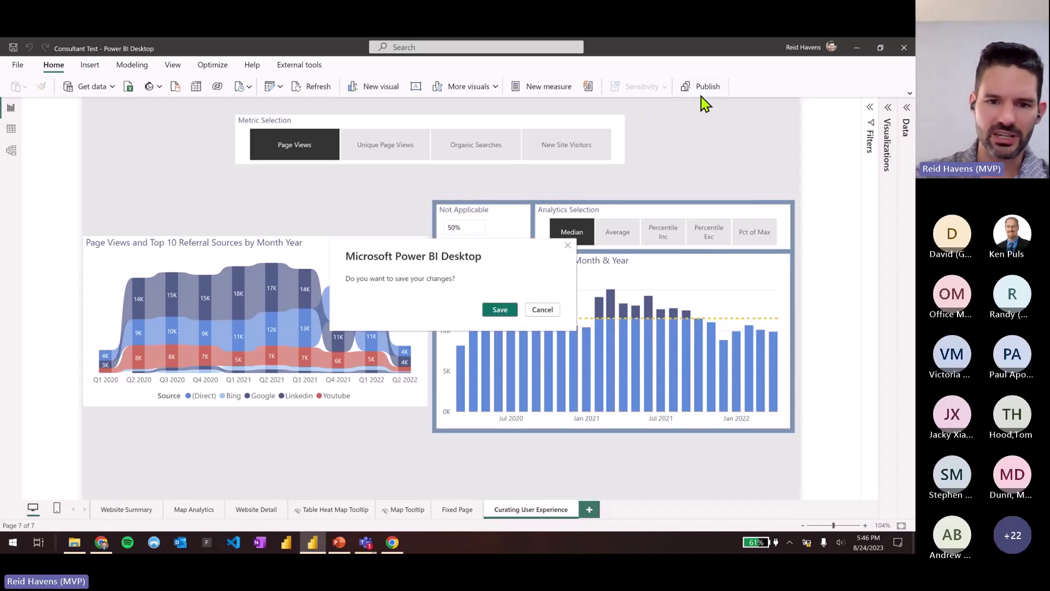
pyautogui.click(552, 310)
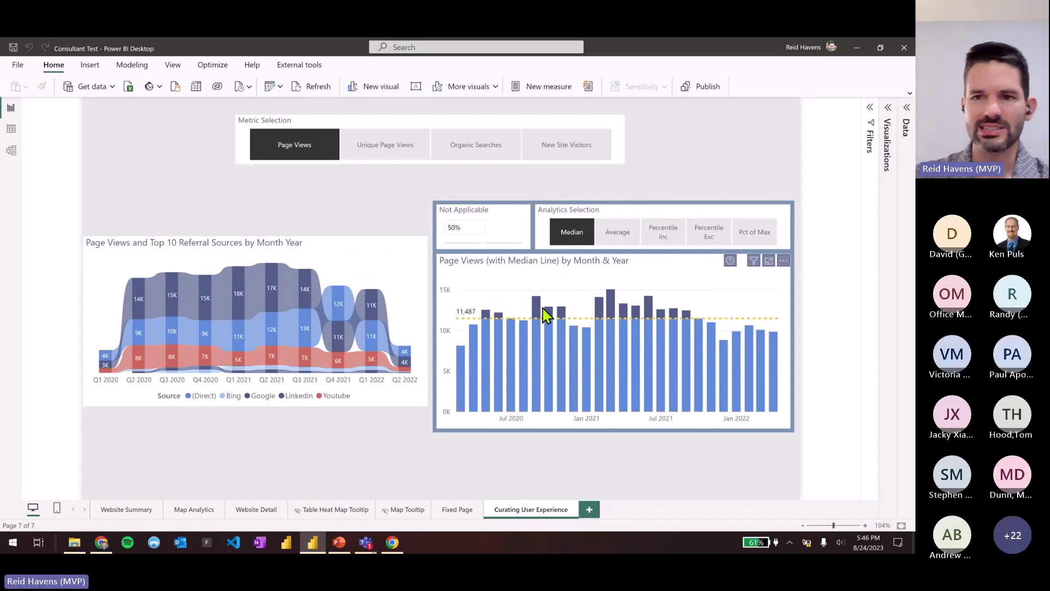
pyautogui.click(856, 49)
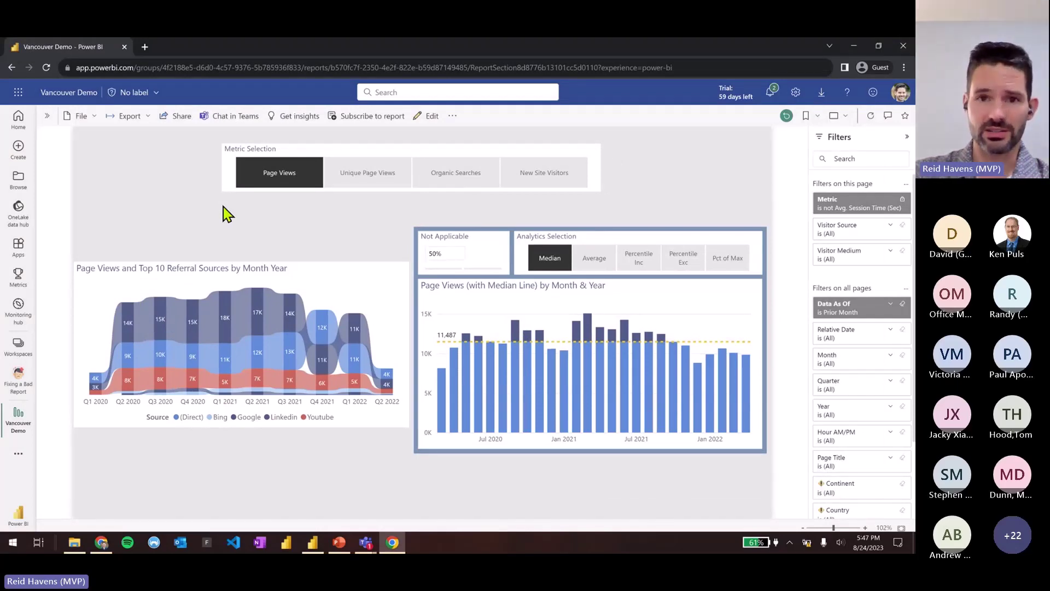
# Examine the file options that readers of the published report get, including downloading this file
pyautogui.click(88, 121)
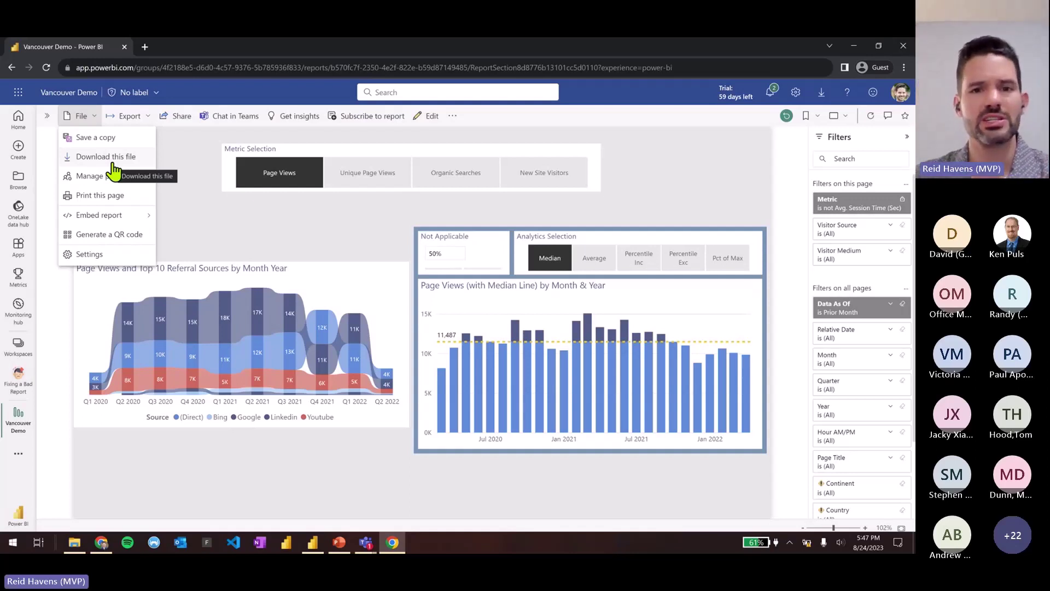
pyautogui.click(240, 235)
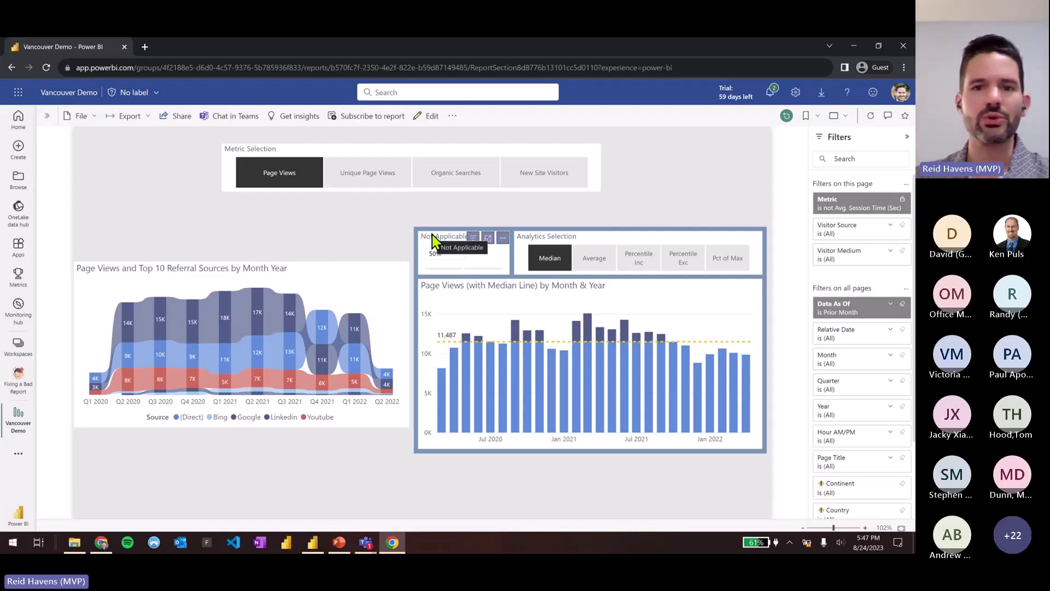
# View the Not Applicable slicer in focus mode, return to the report and examine the slicer's additional options
pyautogui.click(488, 237)
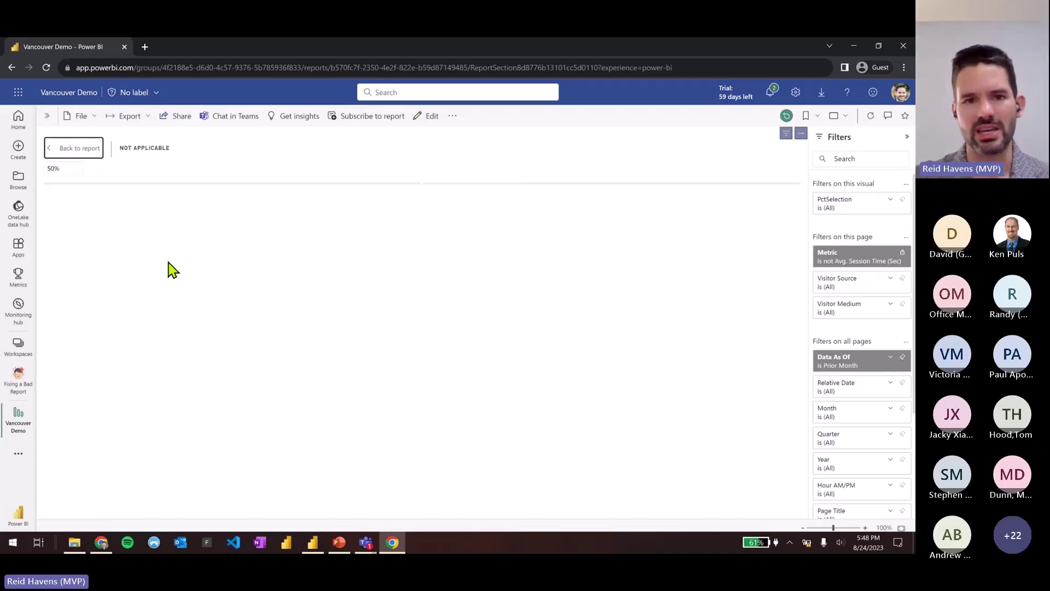
pyautogui.click(92, 152)
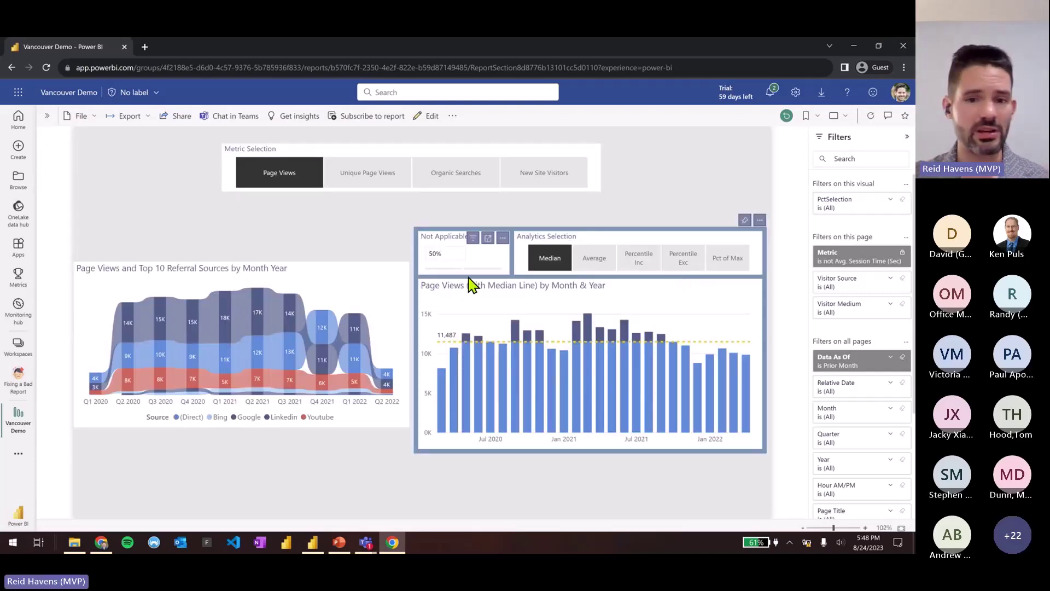
pyautogui.click(504, 247)
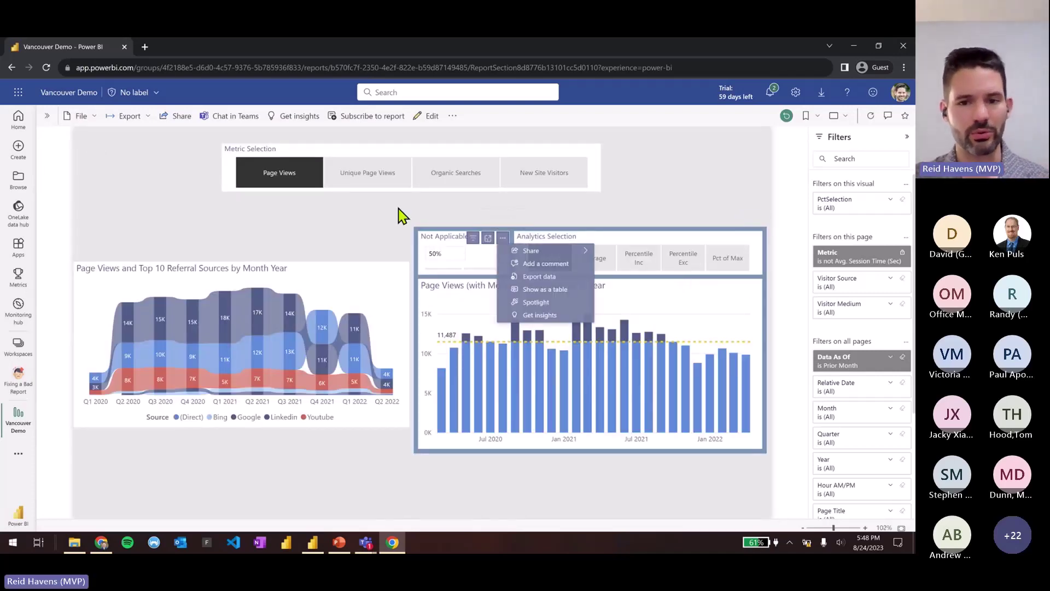
pyautogui.click(398, 211)
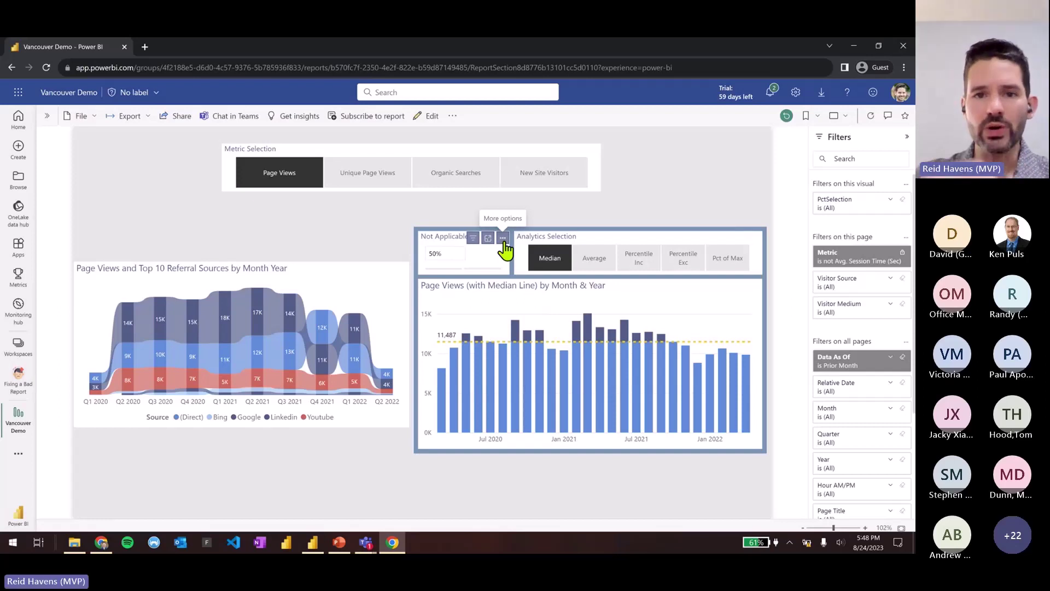
# Edit the report and turn off the header icons of the Not Applicable slicer
pyautogui.click(431, 123)
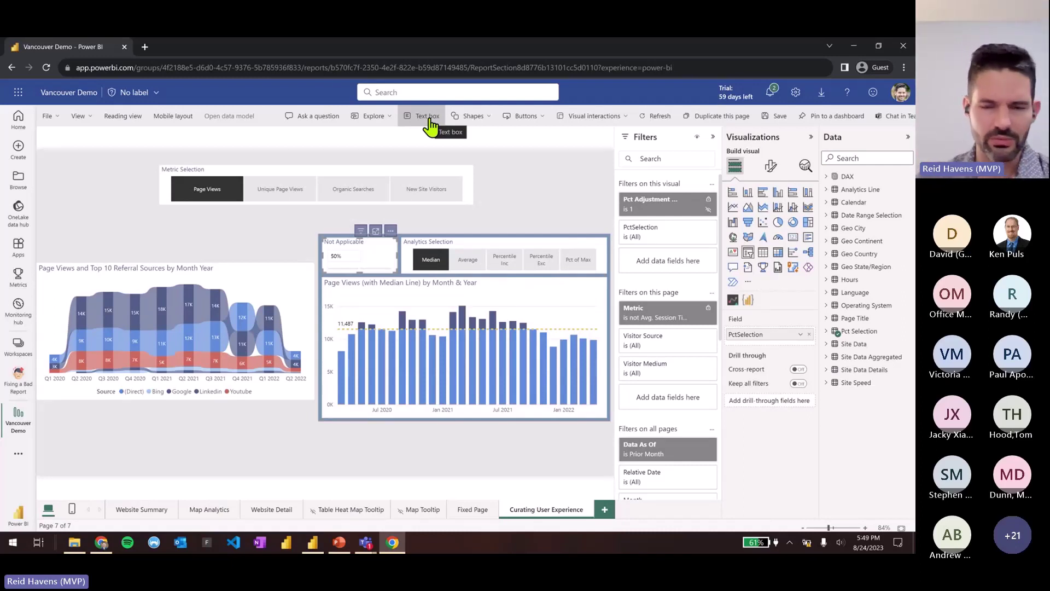
pyautogui.click(526, 209)
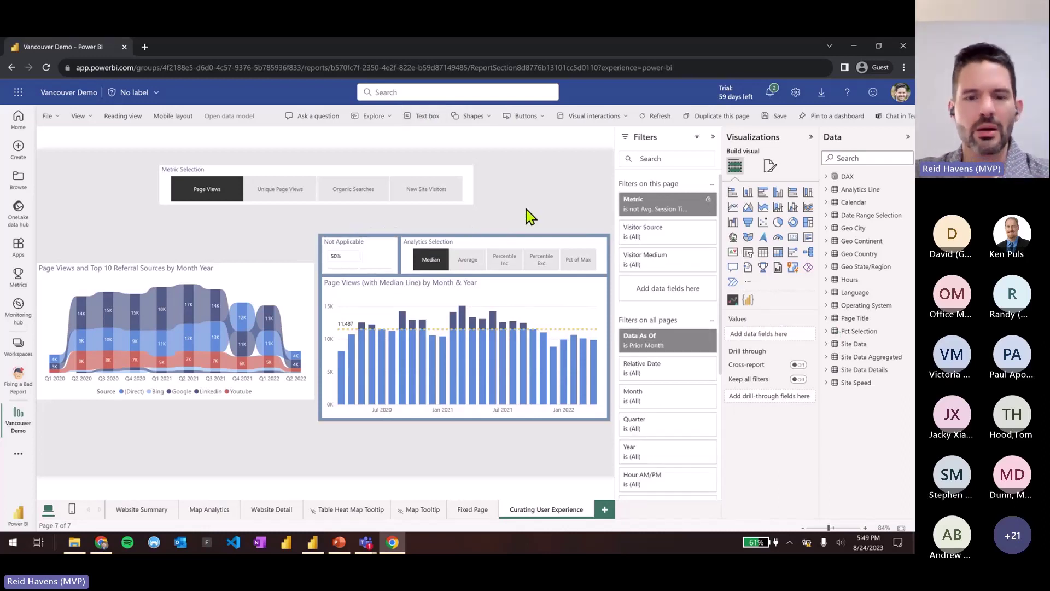
pyautogui.click(353, 247)
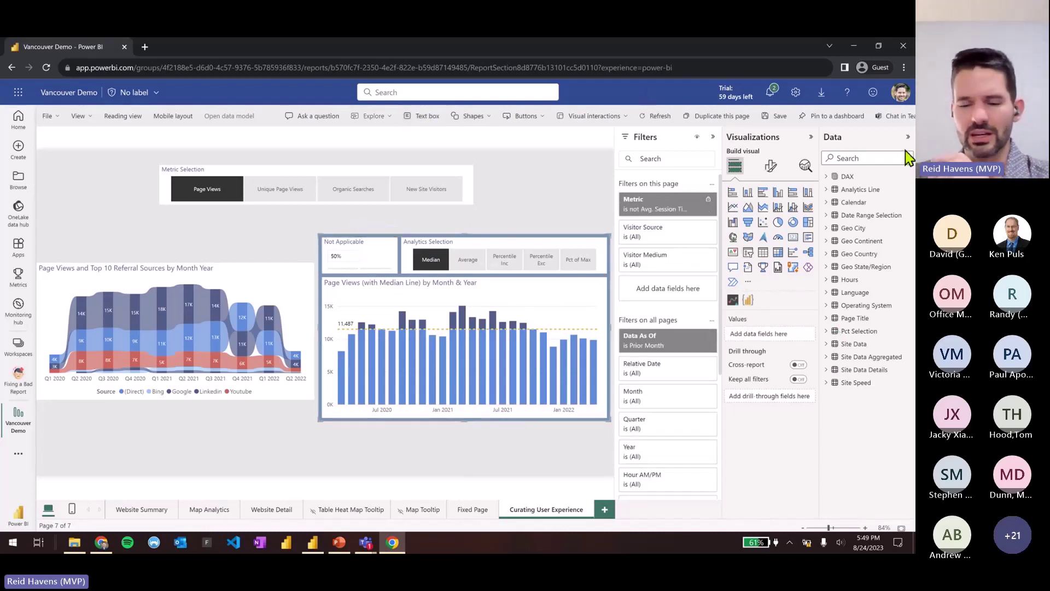
pyautogui.click(713, 137)
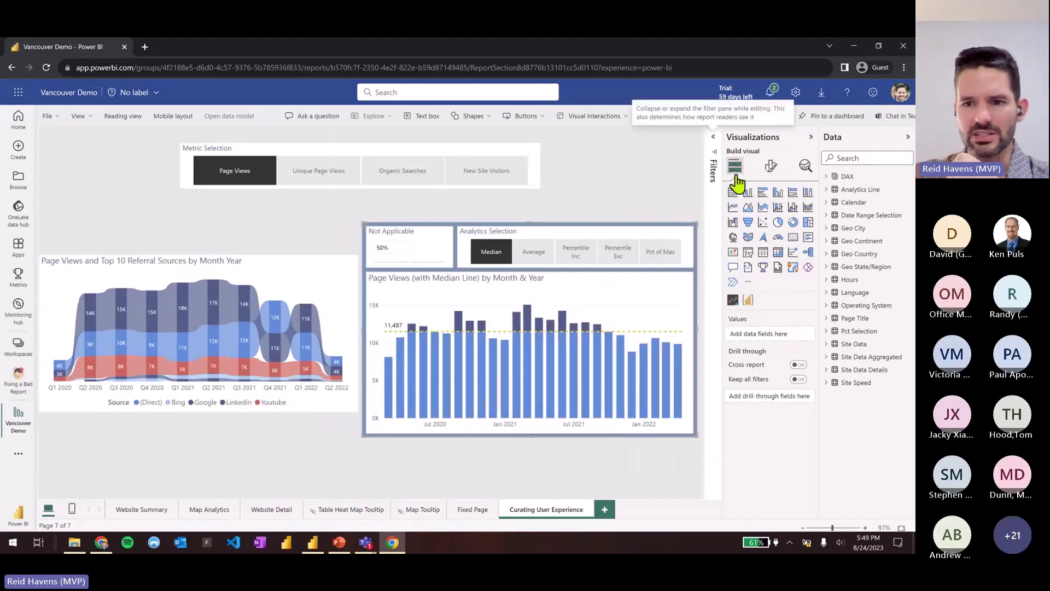
pyautogui.click(386, 239)
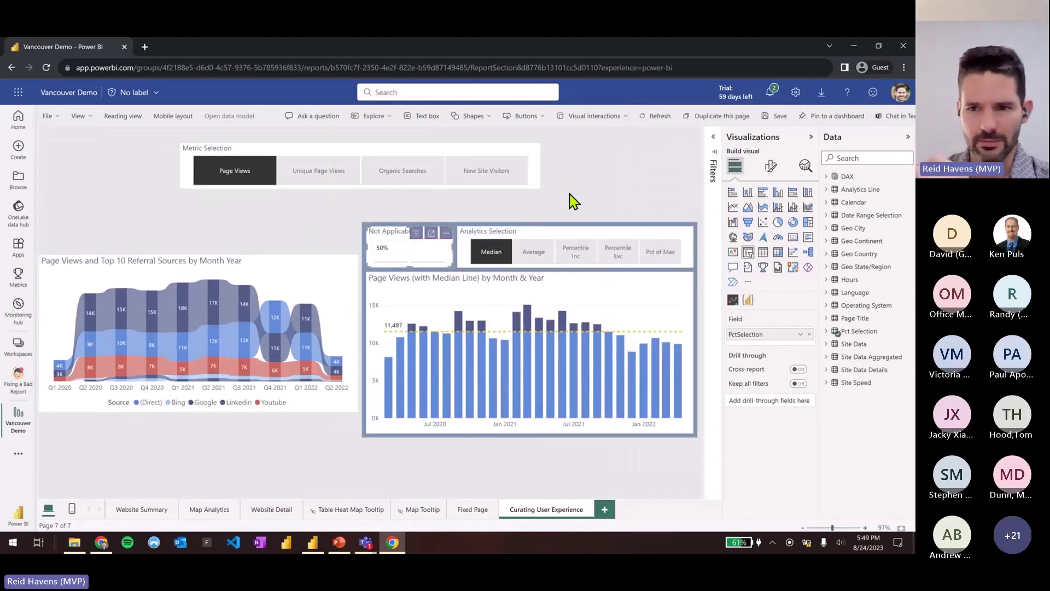
pyautogui.click(768, 167)
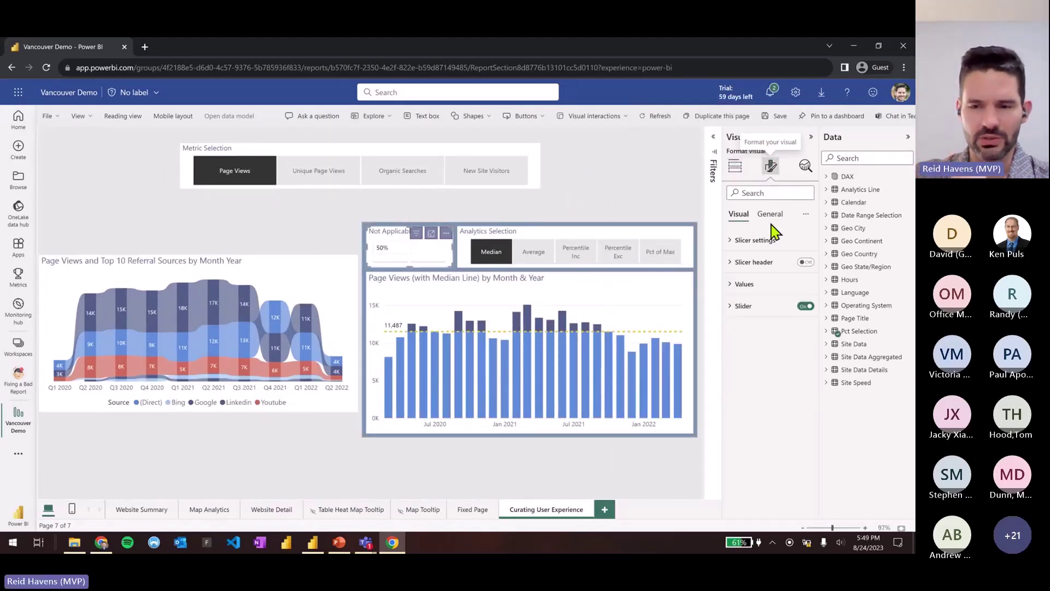
pyautogui.click(770, 215)
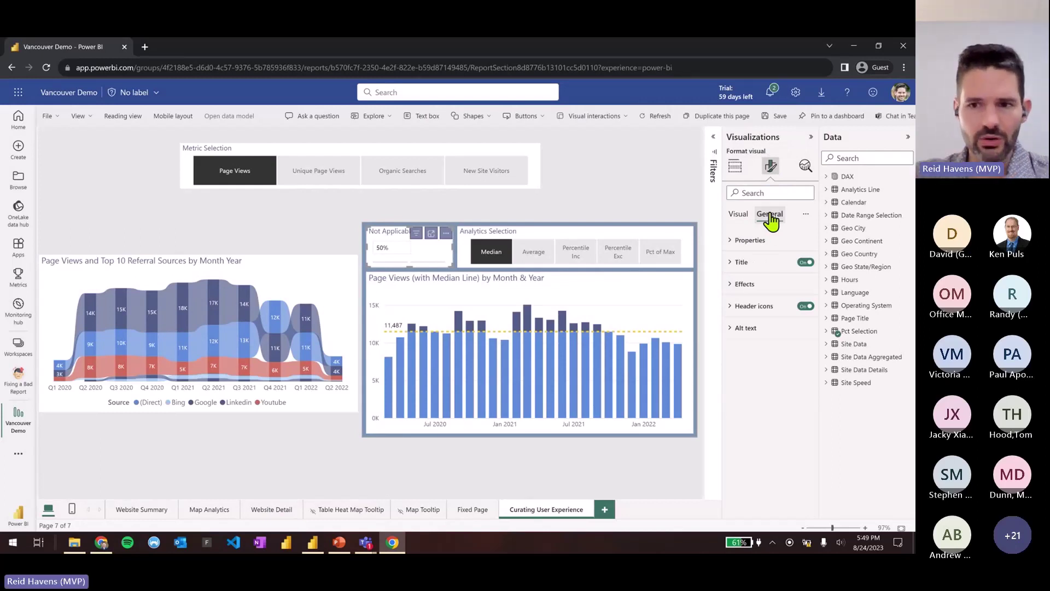
pyautogui.click(806, 312)
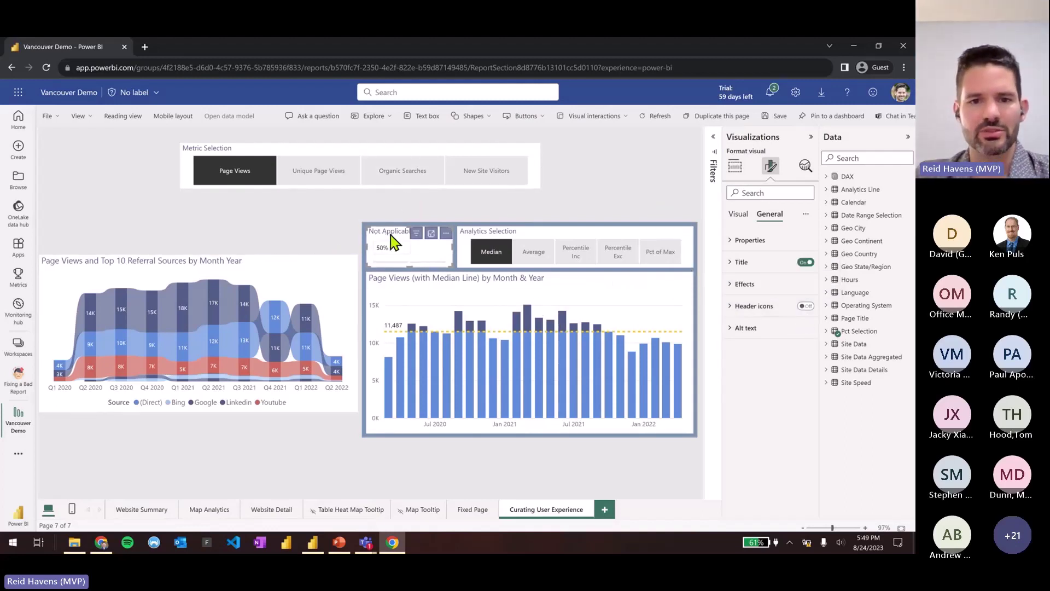
# Return to the reading view and save the changes to the report
pyautogui.click(118, 120)
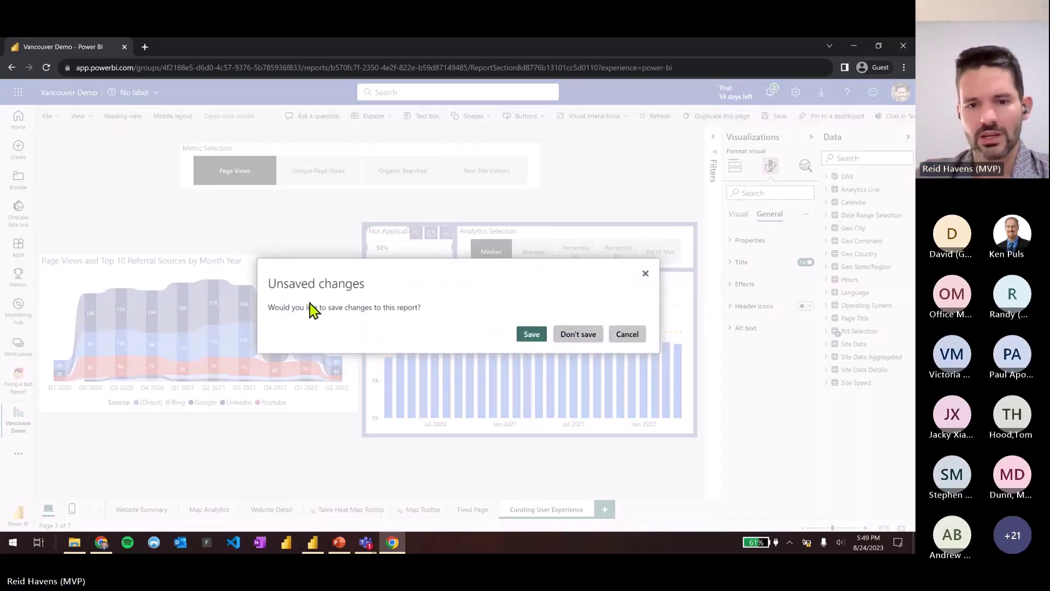
pyautogui.click(532, 339)
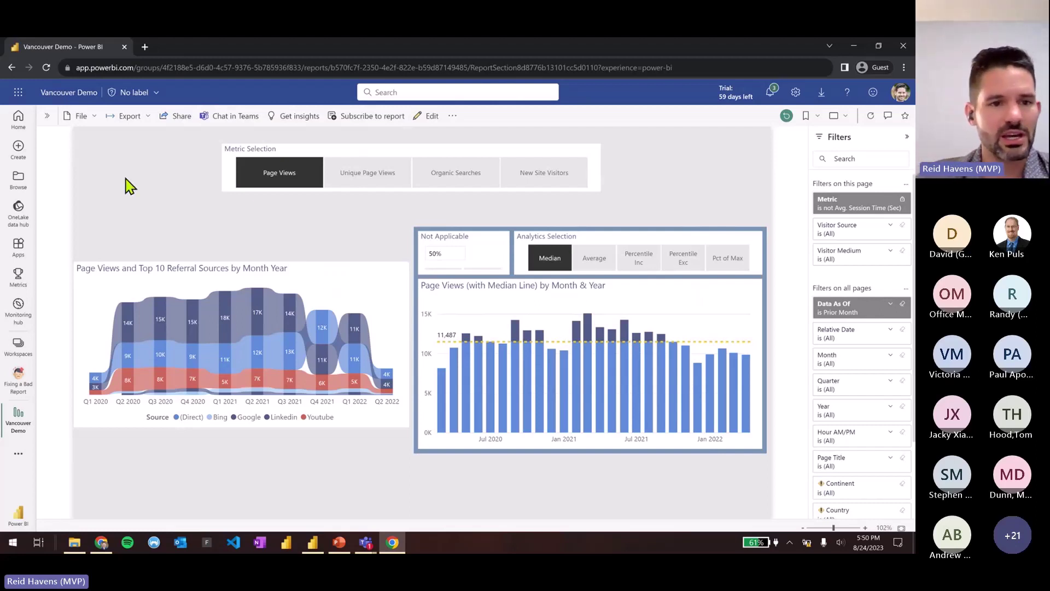
pyautogui.click(244, 184)
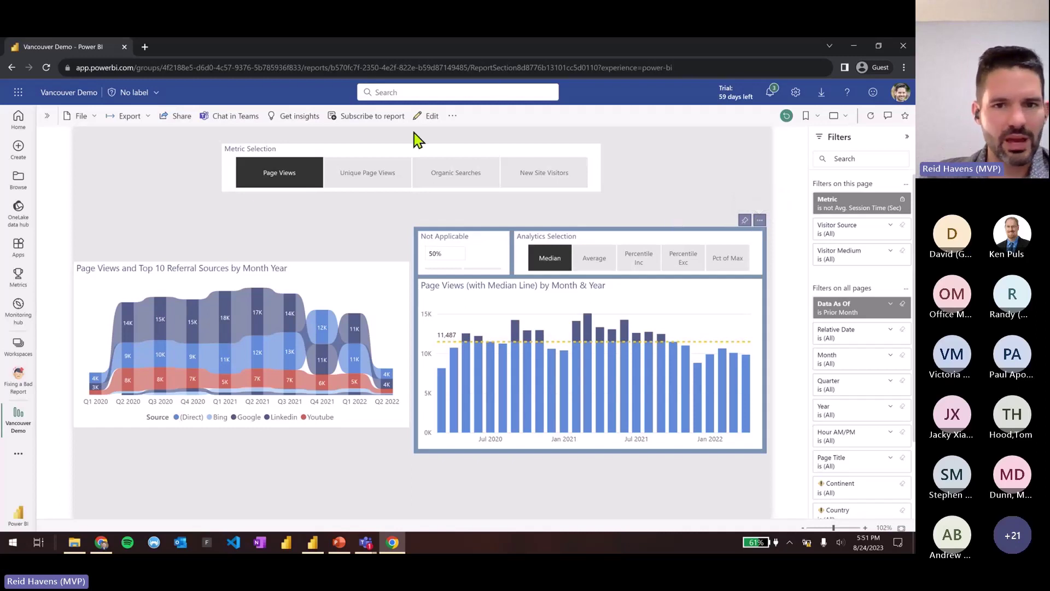
# Edit the report again and collapse the Filters, Visualizations and Data panes to enlarge the canvas
pyautogui.click(429, 117)
pyautogui.click(48, 116)
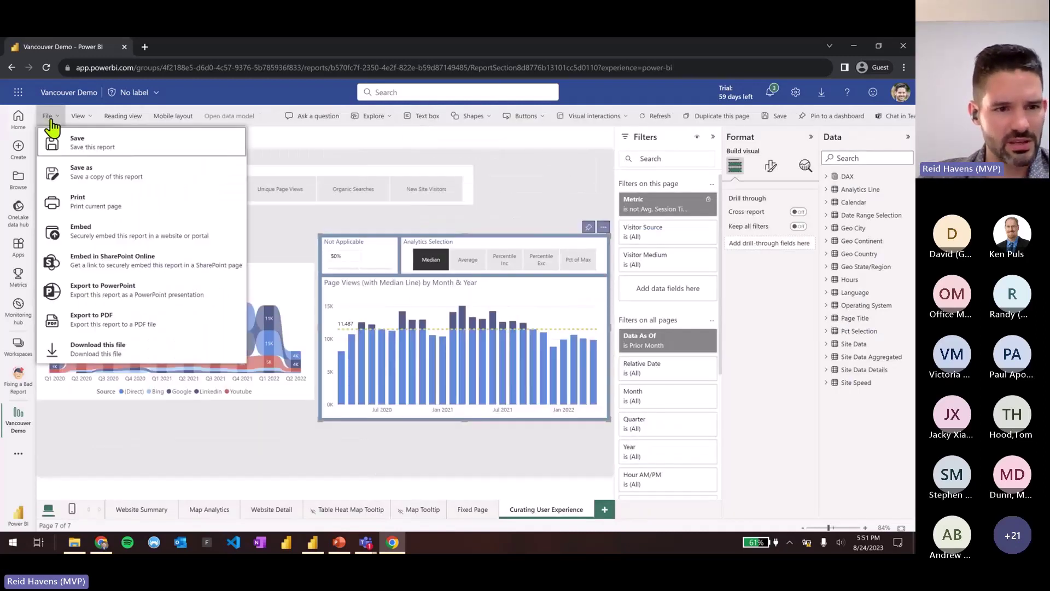
pyautogui.click(78, 117)
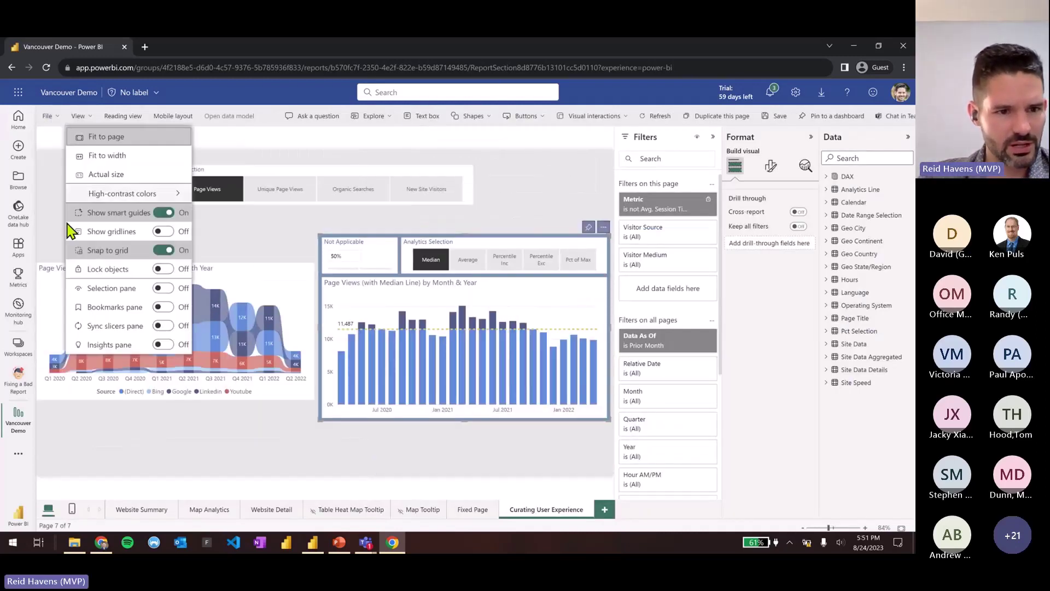
pyautogui.click(163, 250)
pyautogui.click(713, 136)
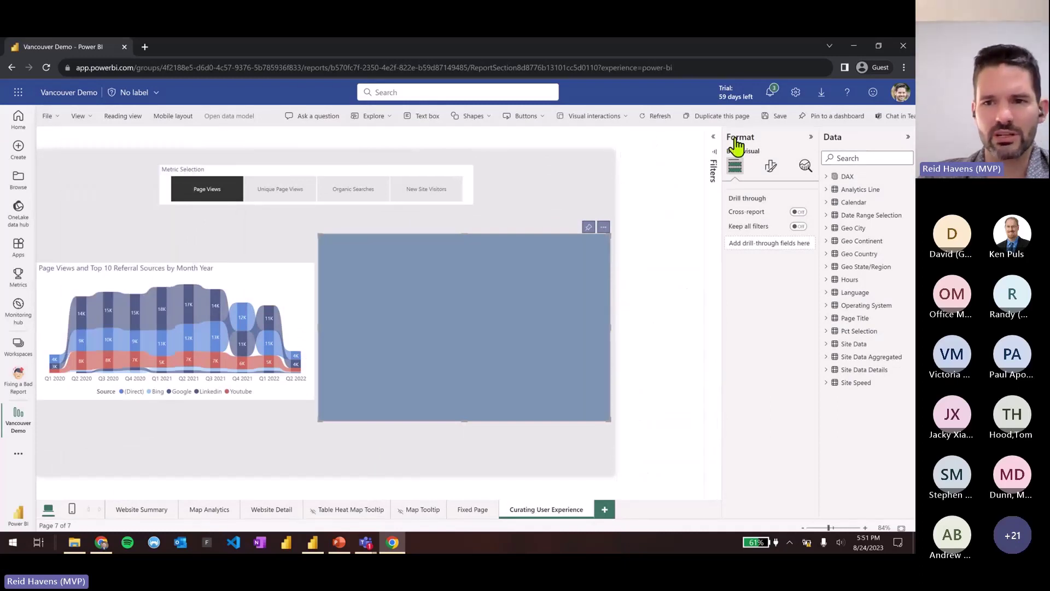
pyautogui.click(810, 136)
pyautogui.click(908, 137)
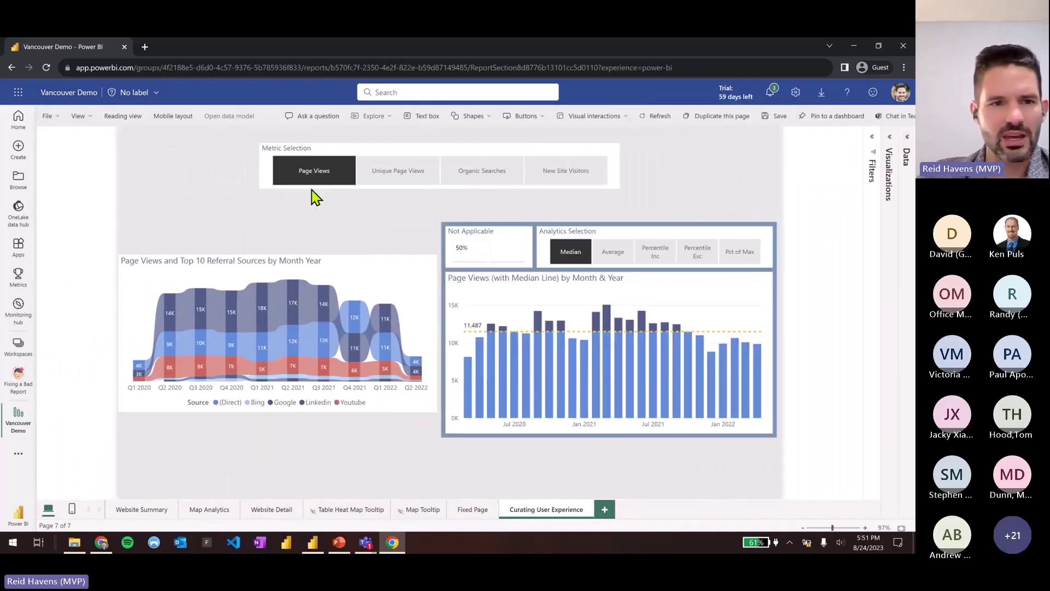
# Examine the Snap to grid view option and select the blue background behind the analytics visuals
pyautogui.click(78, 116)
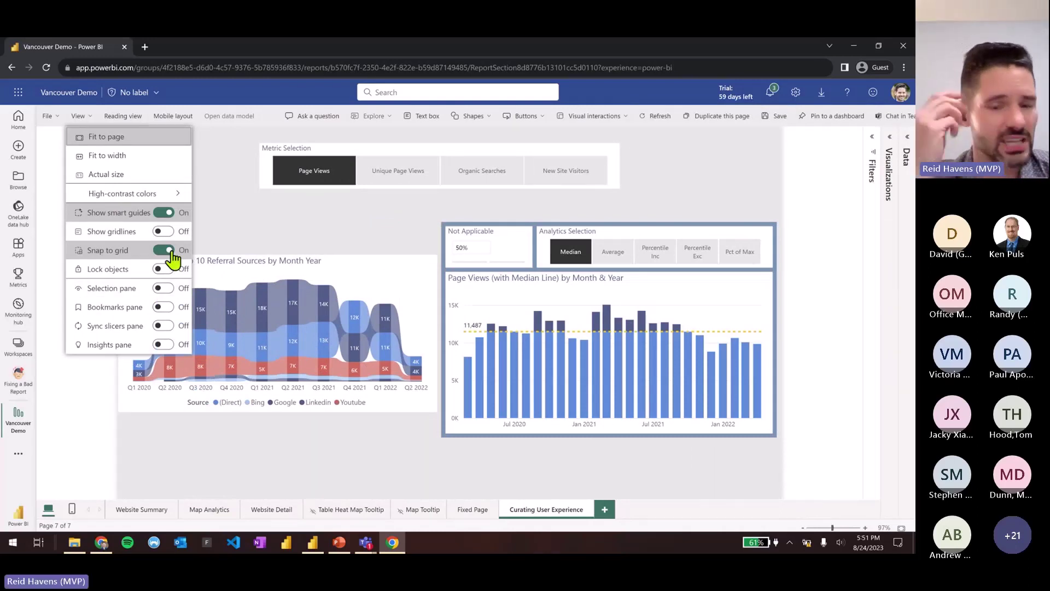
pyautogui.click(499, 228)
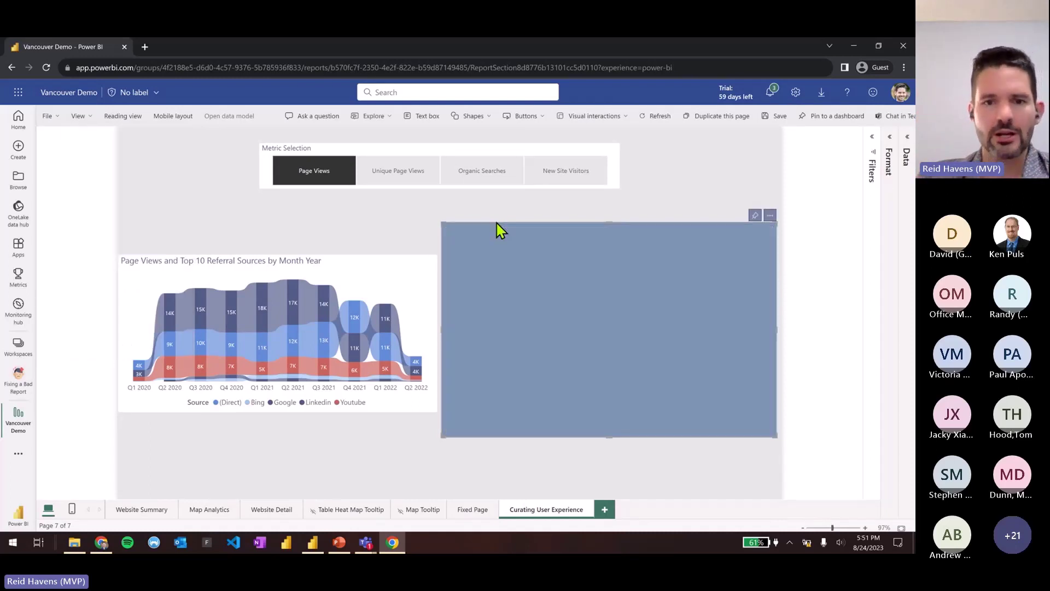
pyautogui.click(398, 231)
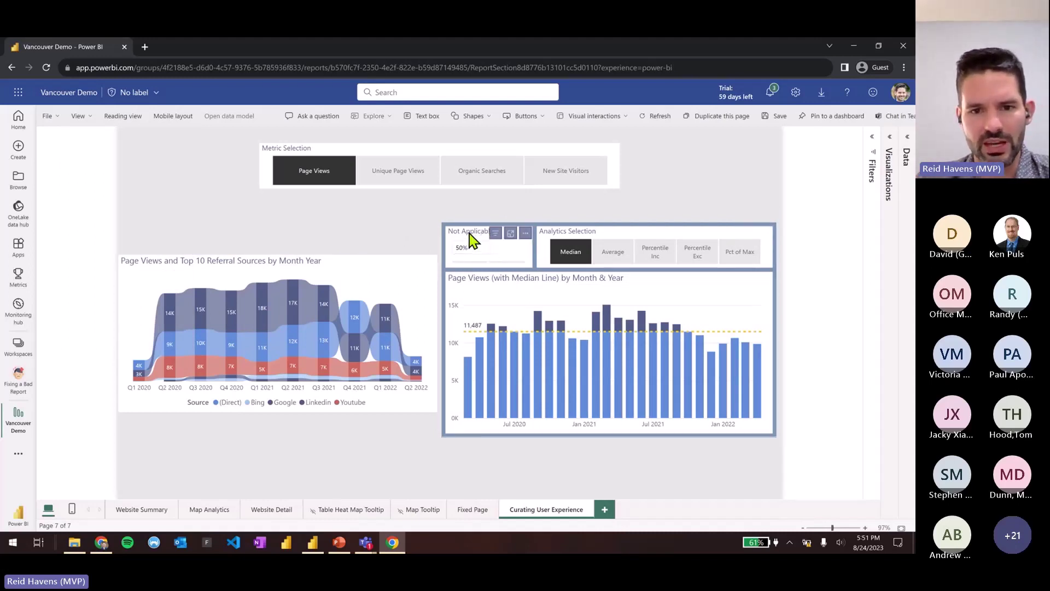
# Try moving and resizing the blue background group with its analytics visuals, undoing each change
pyautogui.moveTo(472, 228); pyautogui.dragTo(415, 216)
pyautogui.hotkey('ctrl', 'z')
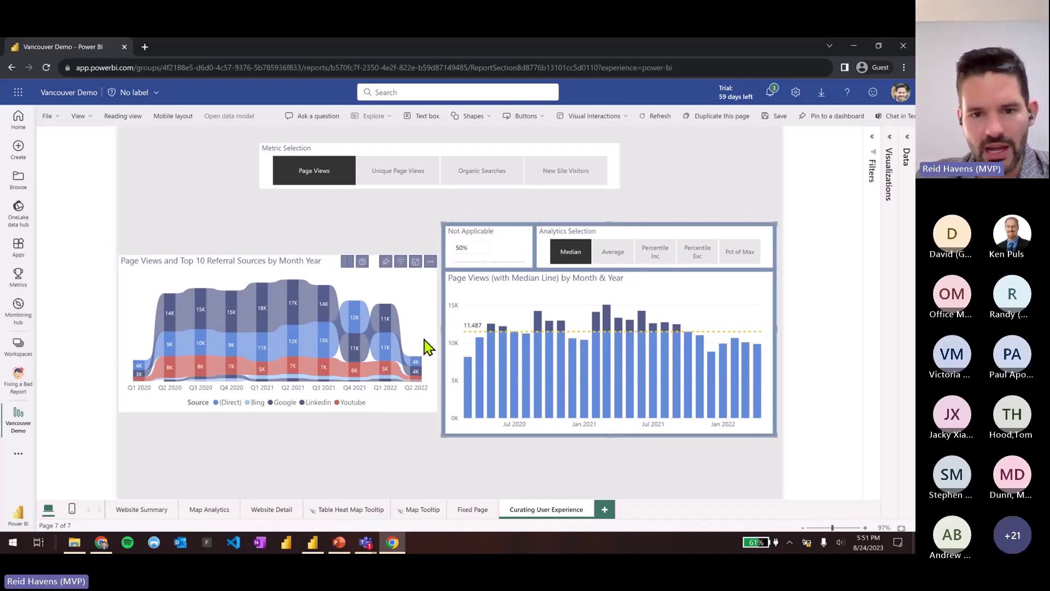
pyautogui.moveTo(441, 329); pyautogui.dragTo(450, 335)
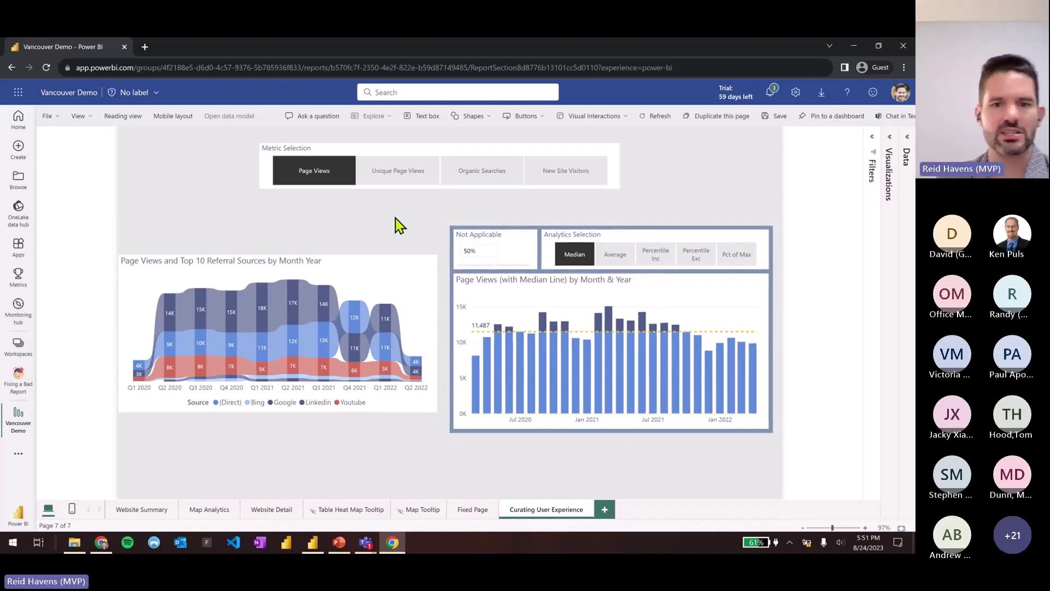
pyautogui.hotkey('ctrl', 'z')
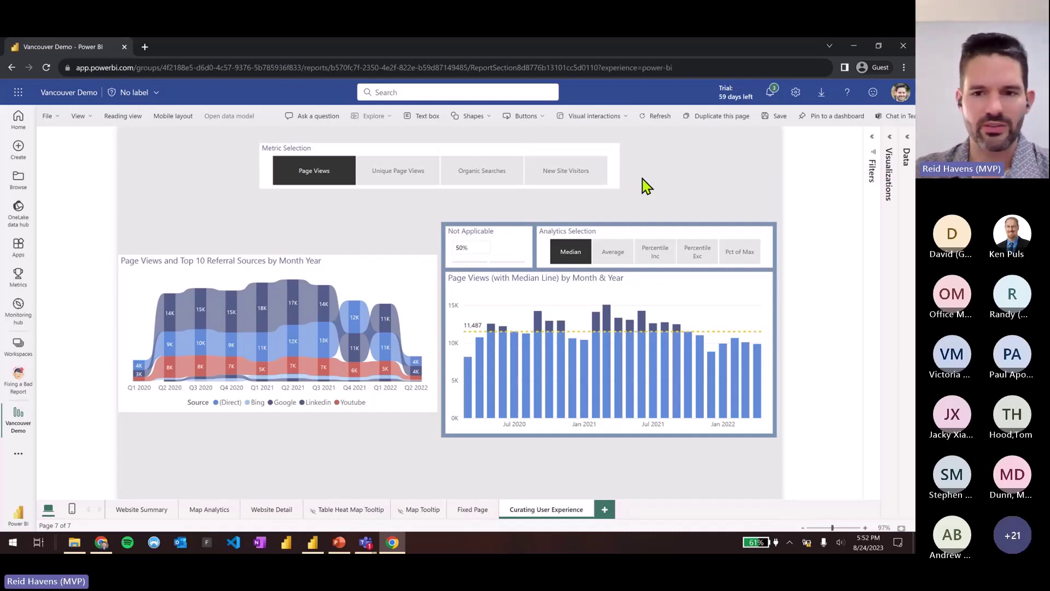
# Open the general format settings of the blue background behind the analytics visuals
pyautogui.click(543, 225)
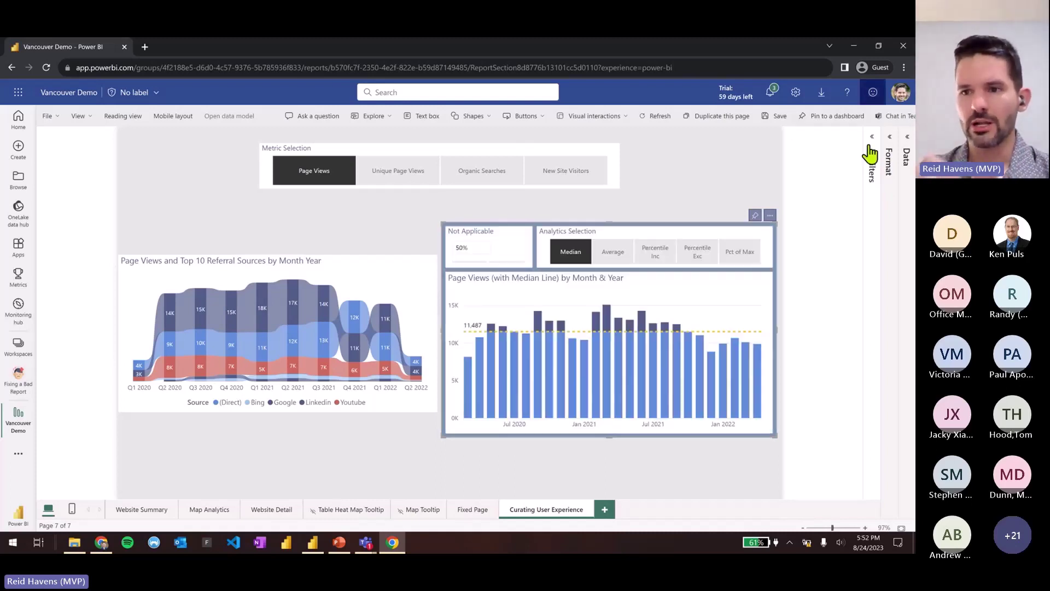
pyautogui.click(887, 160)
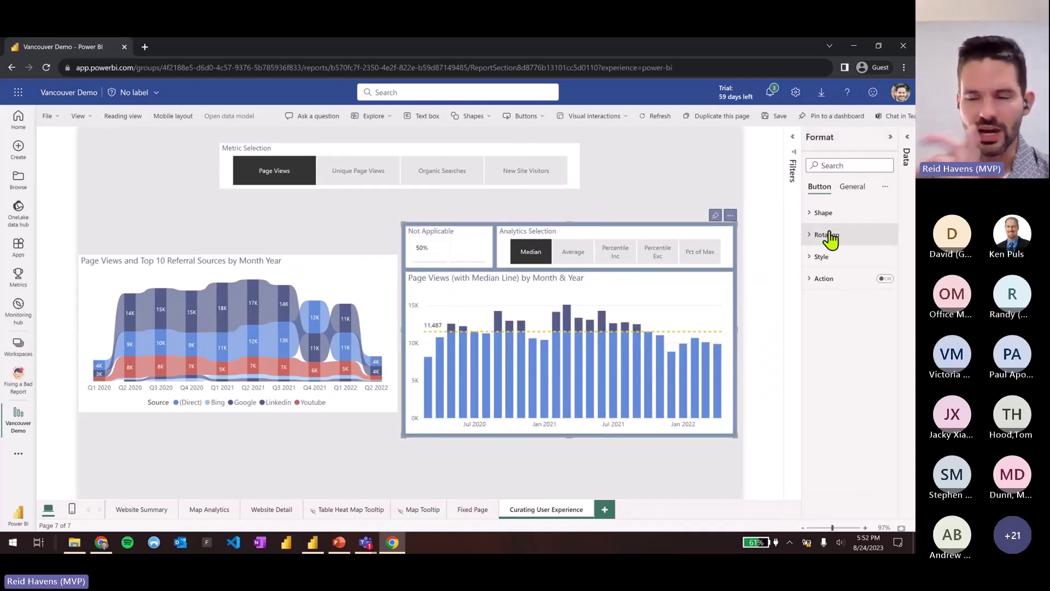
pyautogui.click(851, 187)
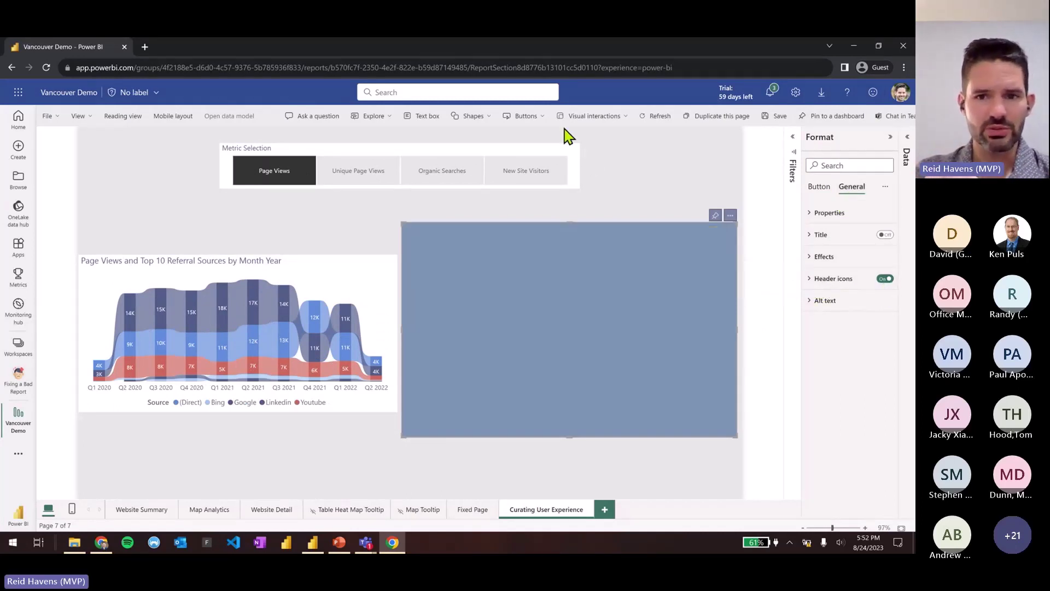
# Insert a rectangle shape, move it to the page's upper-left corner, check its Header icons setting and delete it
pyautogui.click(474, 118)
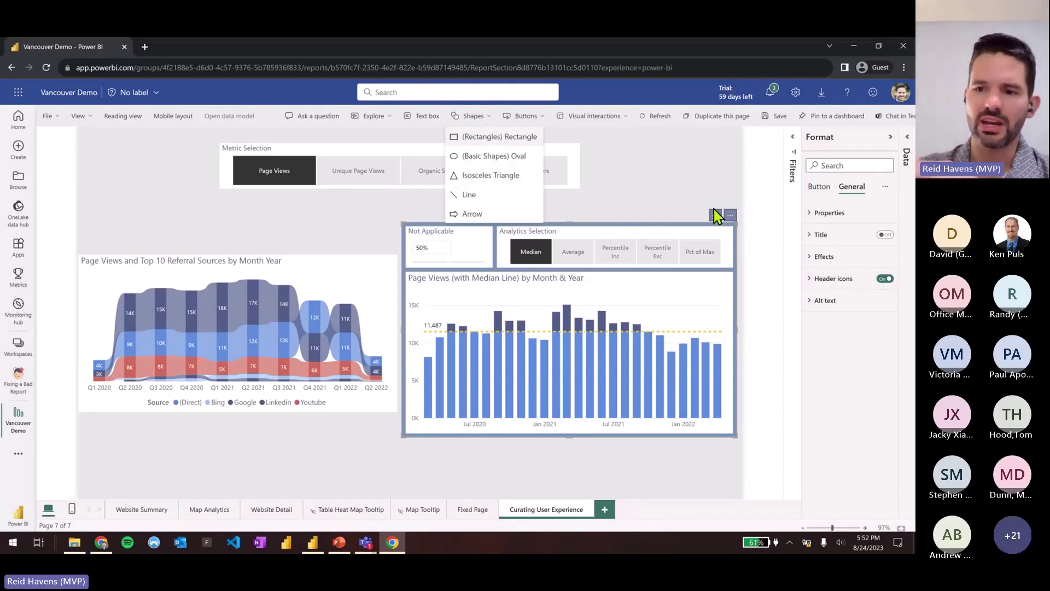
pyautogui.click(148, 221)
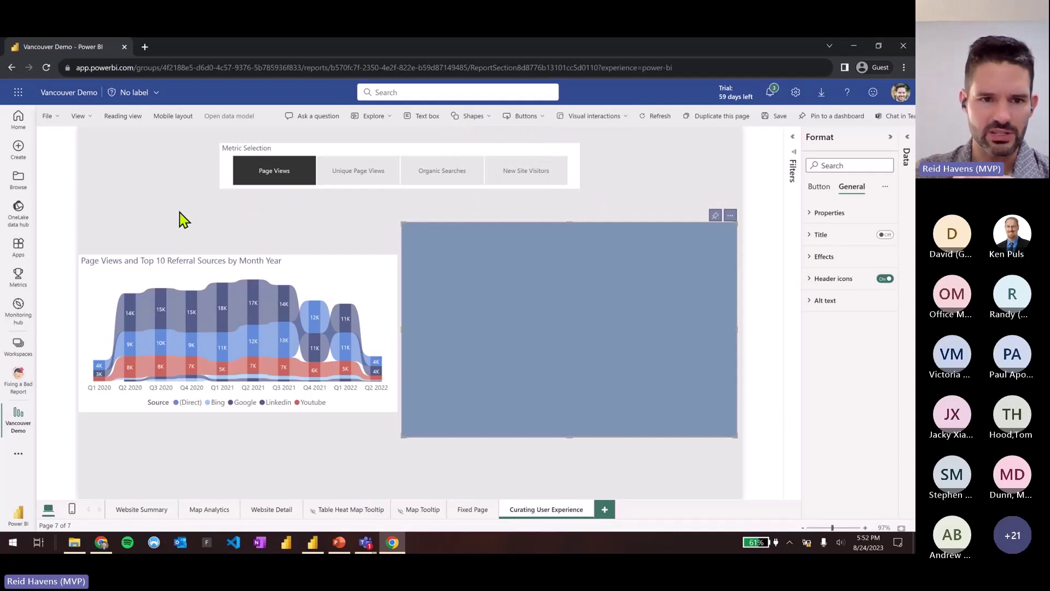
pyautogui.click(473, 116)
pyautogui.click(477, 134)
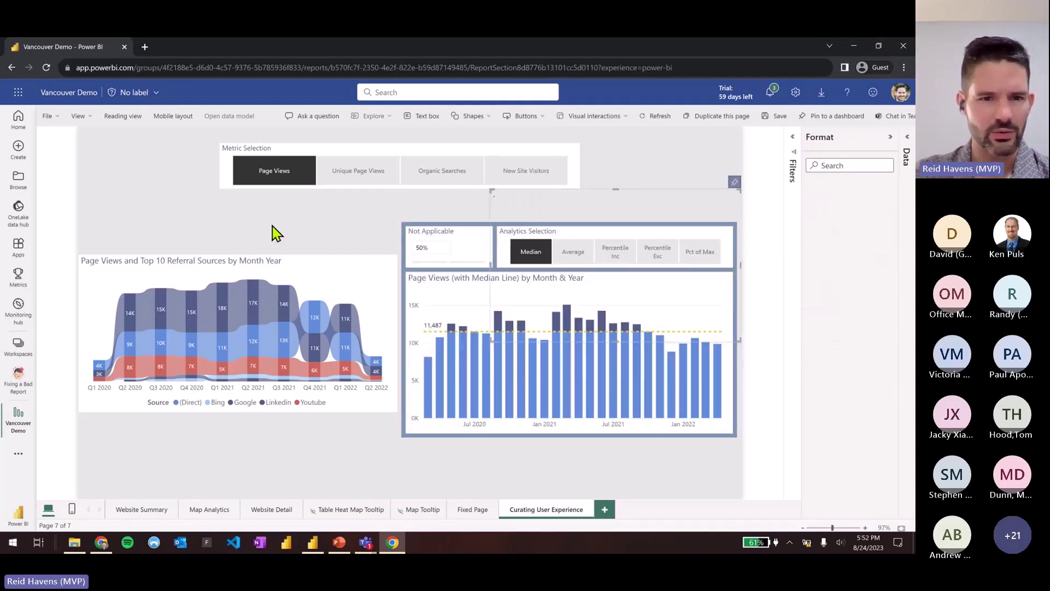
pyautogui.moveTo(610, 244); pyautogui.dragTo(197, 181)
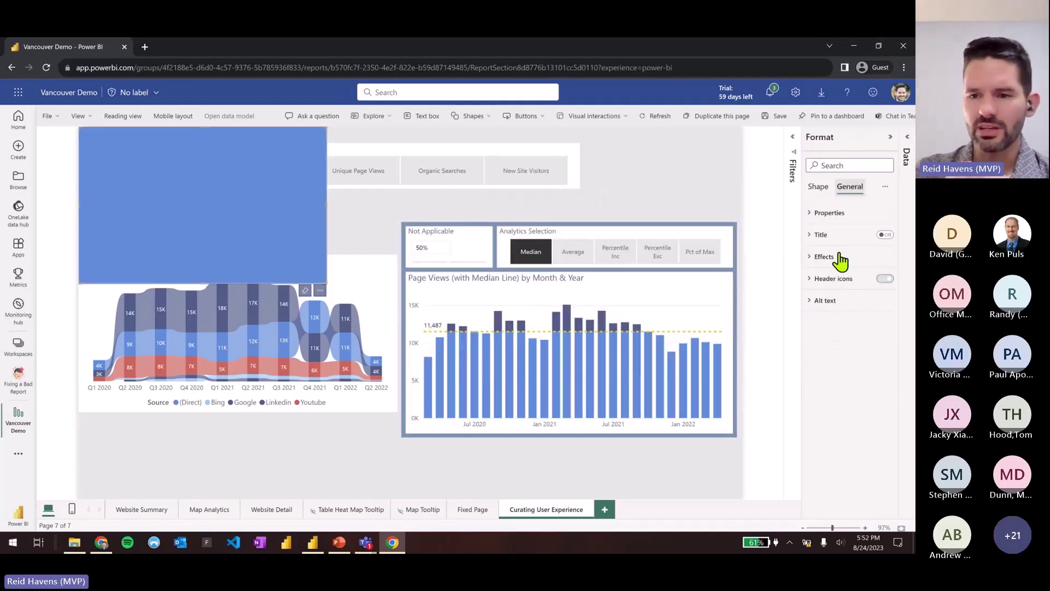
pyautogui.click(883, 278)
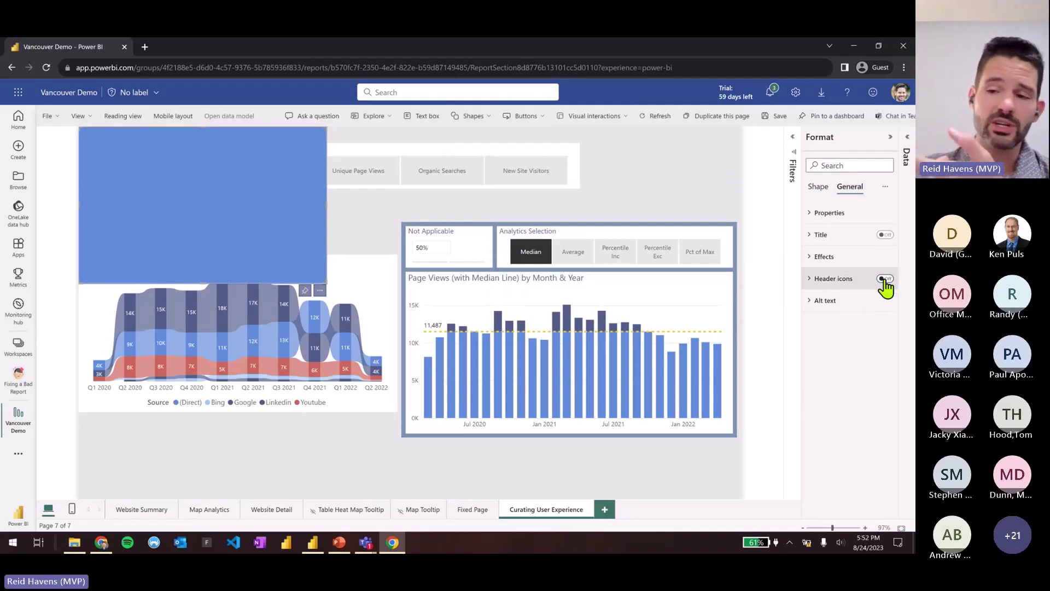
pyautogui.press('Delete')
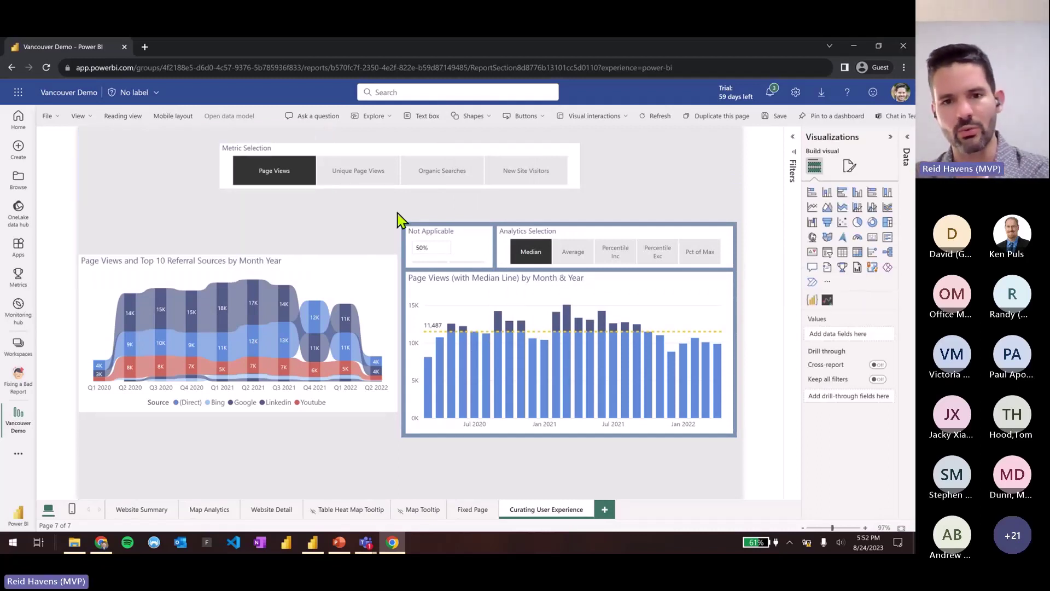
# Turn off Header icons for the blue background behind the analytics visuals
pyautogui.click(539, 230)
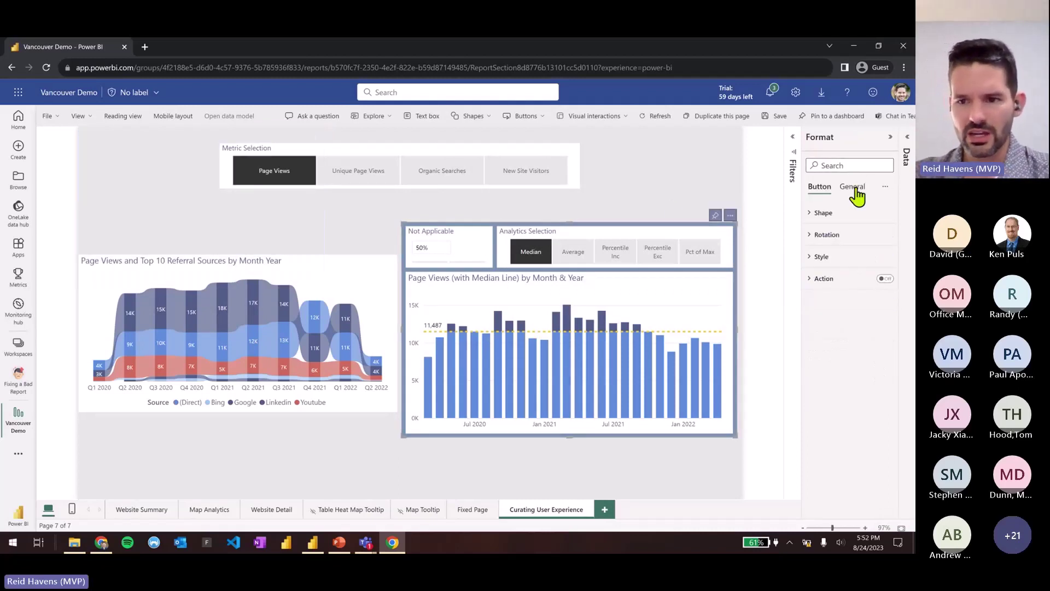
pyautogui.click(852, 187)
pyautogui.click(885, 279)
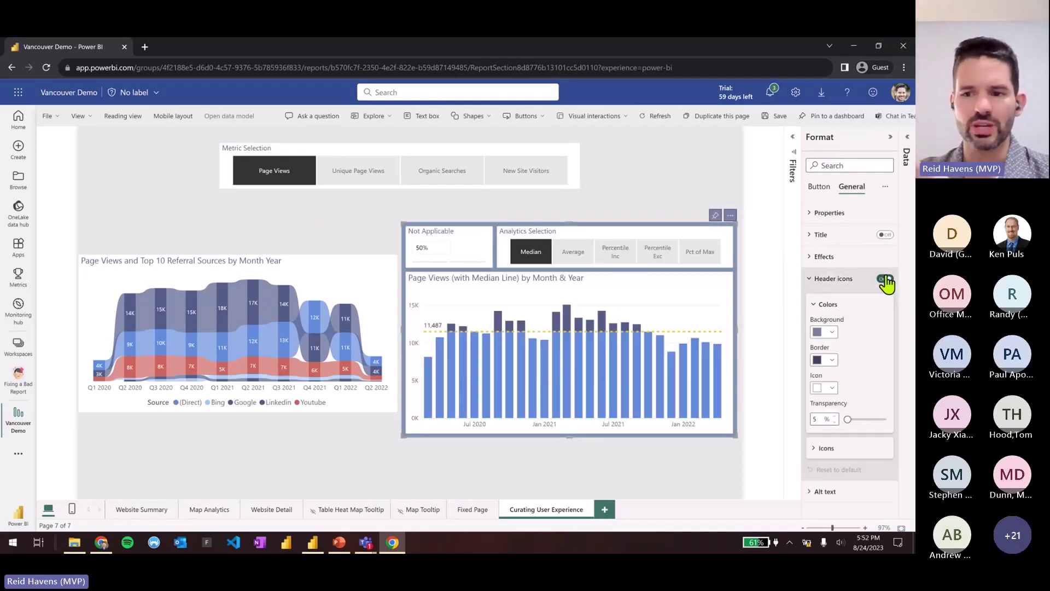
pyautogui.click(884, 279)
# Reveal the background's advanced property options, then show the Selection pane with Group 1 expanded
pyautogui.click(829, 213)
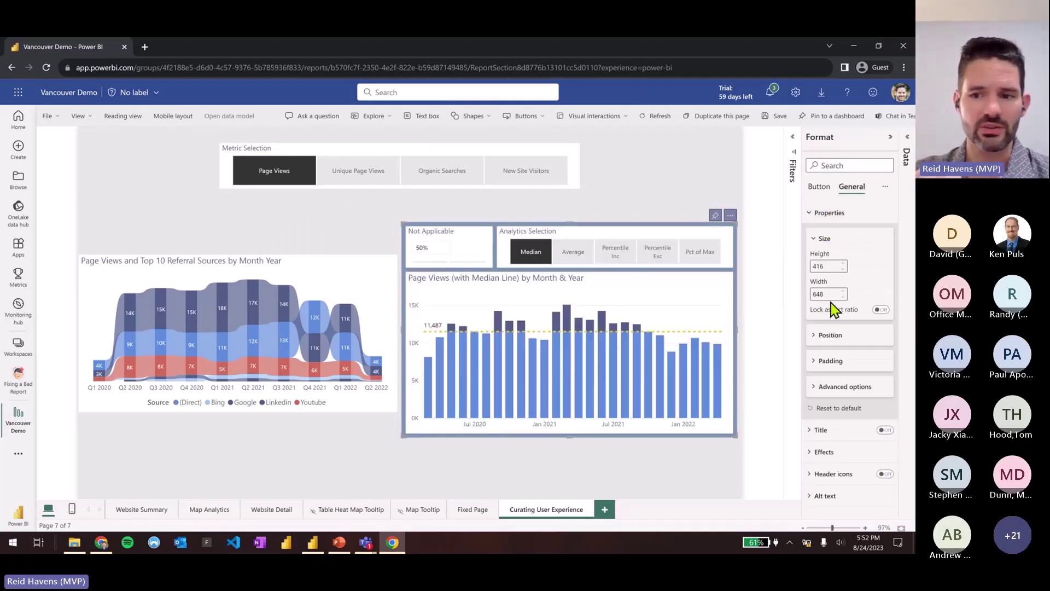
pyautogui.click(827, 389)
pyautogui.moveTo(853, 417)
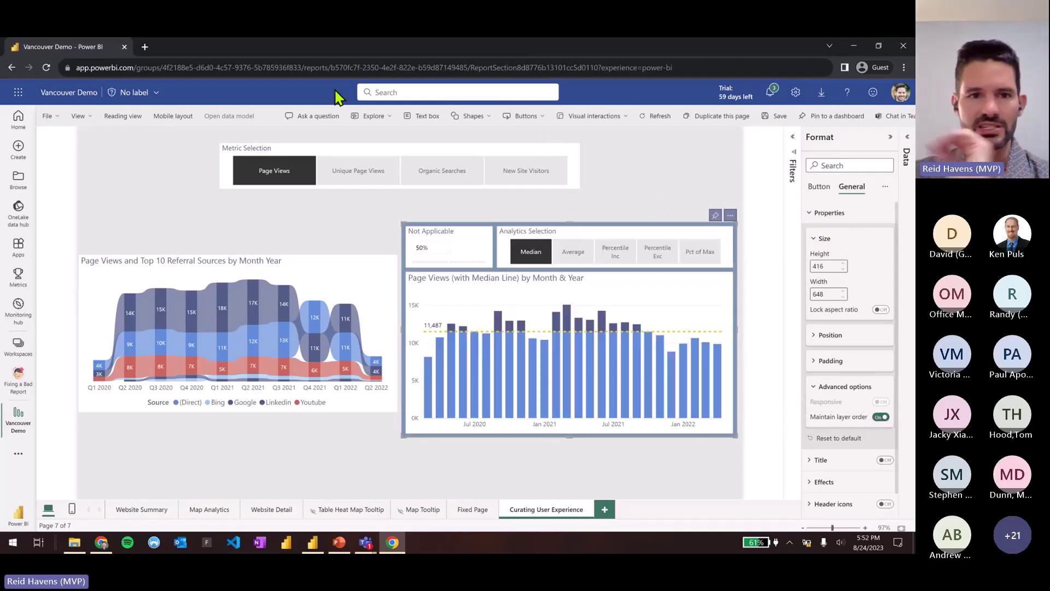
pyautogui.click(79, 117)
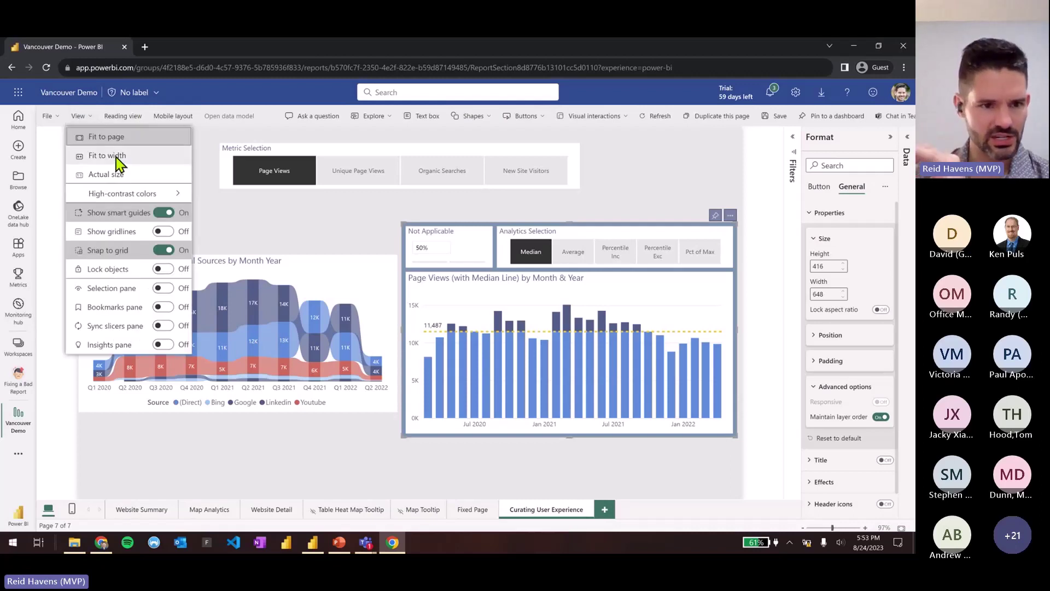
pyautogui.click(163, 288)
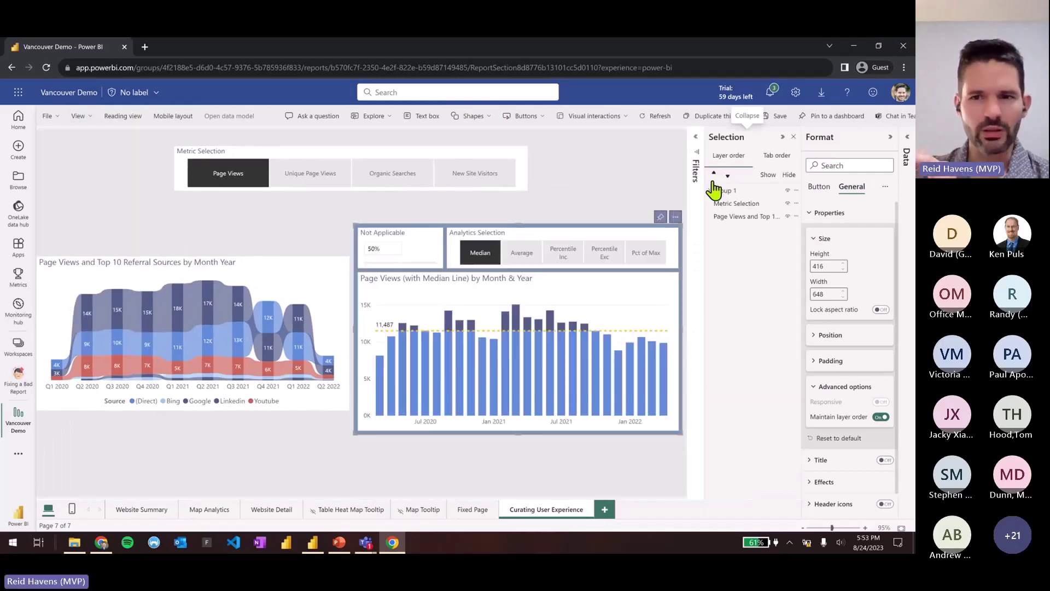
pyautogui.click(709, 190)
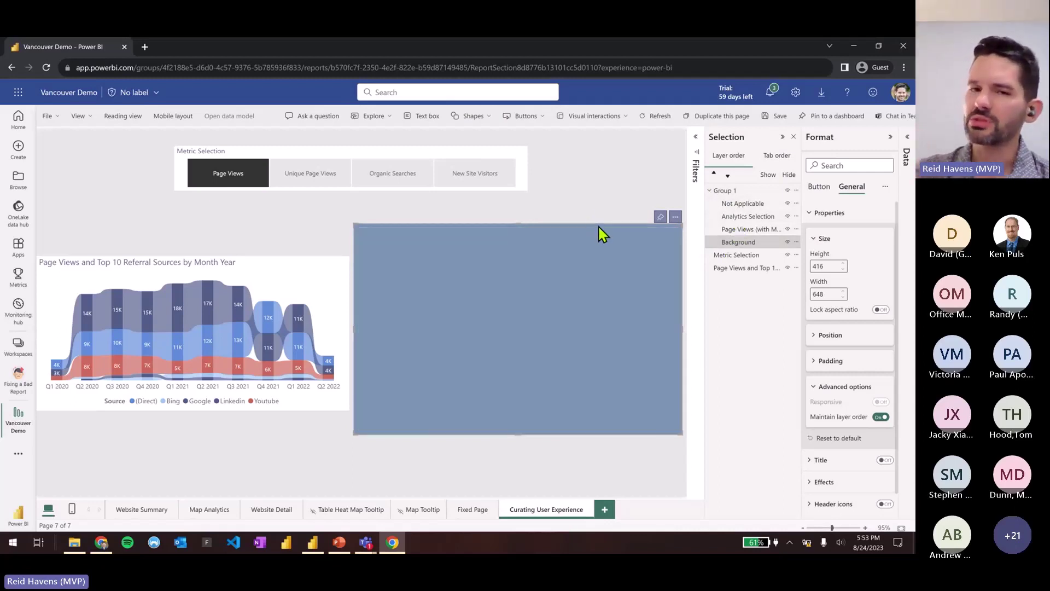
# Turn off Maintain layer order for the background, then return to the reading view and save the changes
pyautogui.click(880, 417)
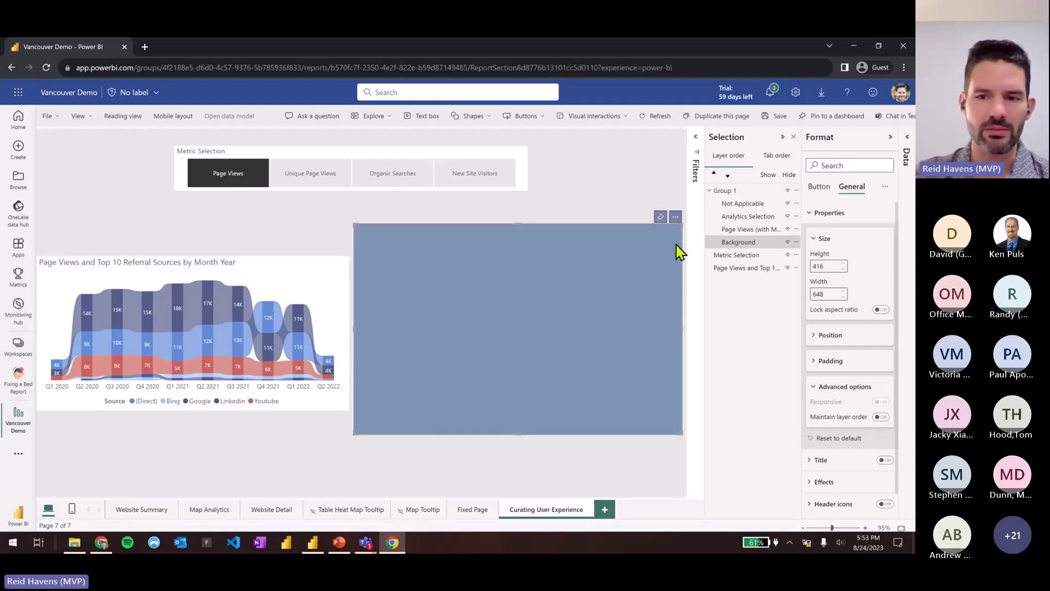
pyautogui.click(616, 209)
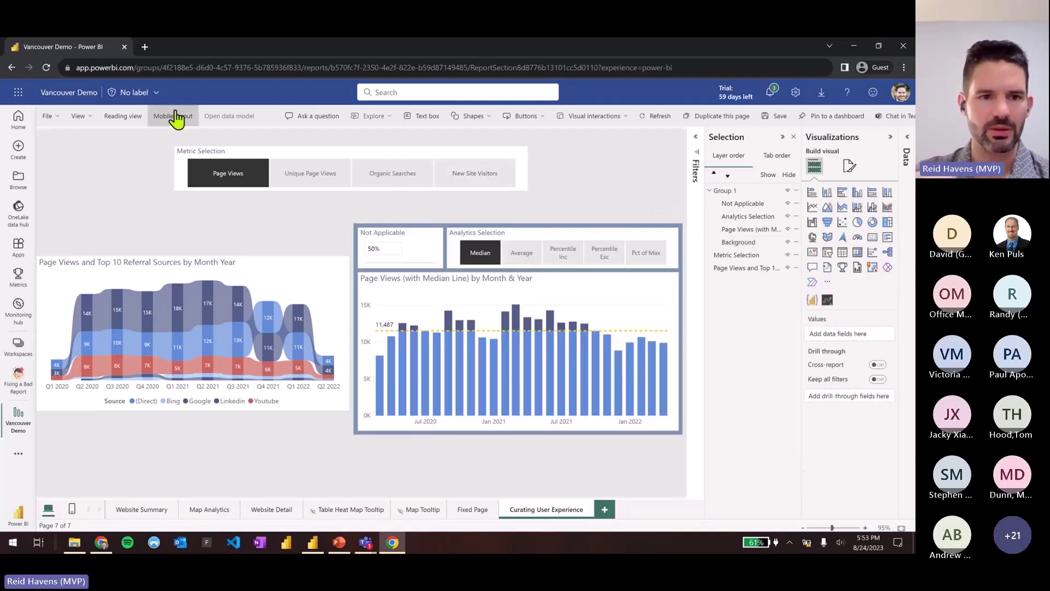
pyautogui.click(134, 123)
pyautogui.click(528, 335)
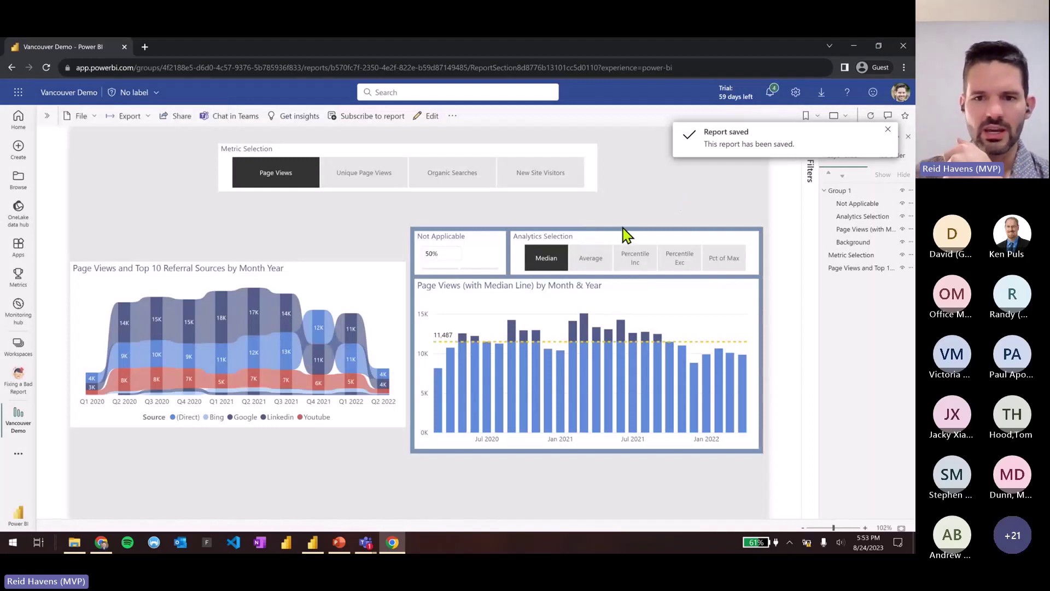
# Test in the reading view how selecting the blue background affects the analytics visuals on top of it
pyautogui.click(622, 231)
pyautogui.click(634, 222)
pyautogui.click(600, 239)
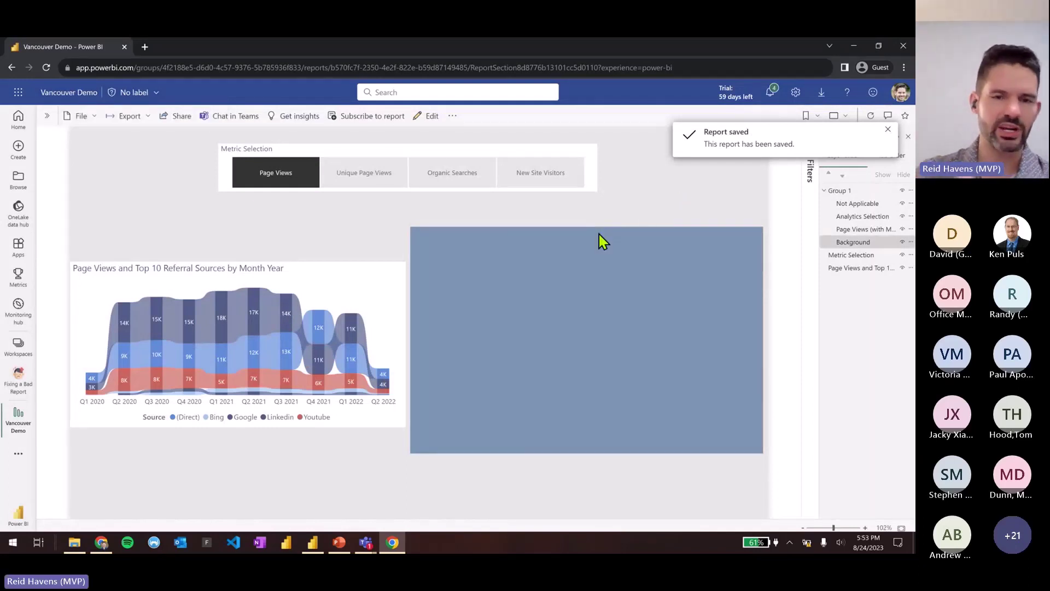
pyautogui.click(599, 235)
pyautogui.click(649, 233)
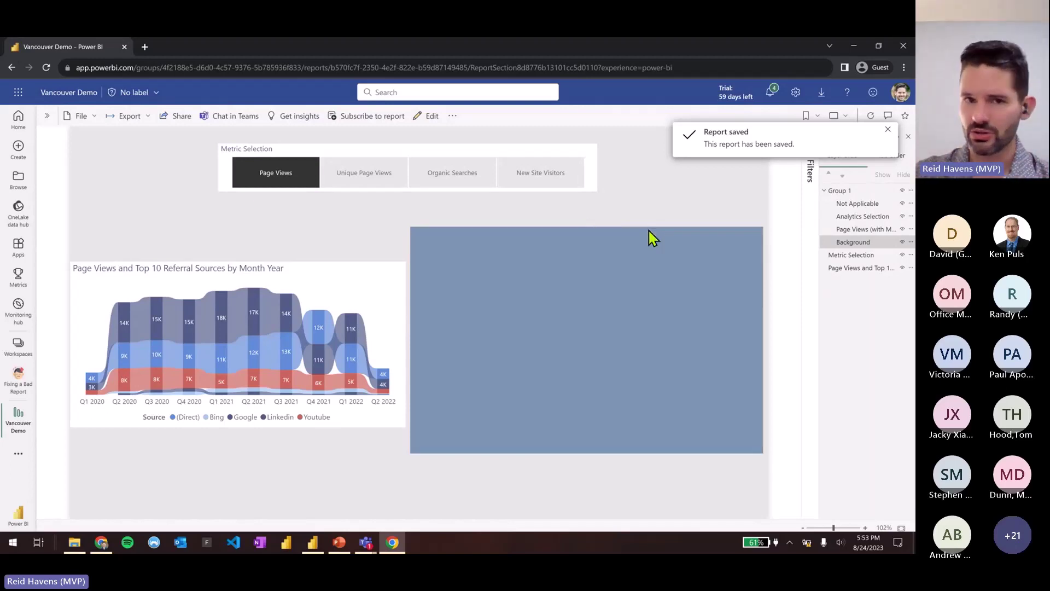
# Edit the report again and turn on Maintain layer order for the background in its advanced options
pyautogui.click(652, 237)
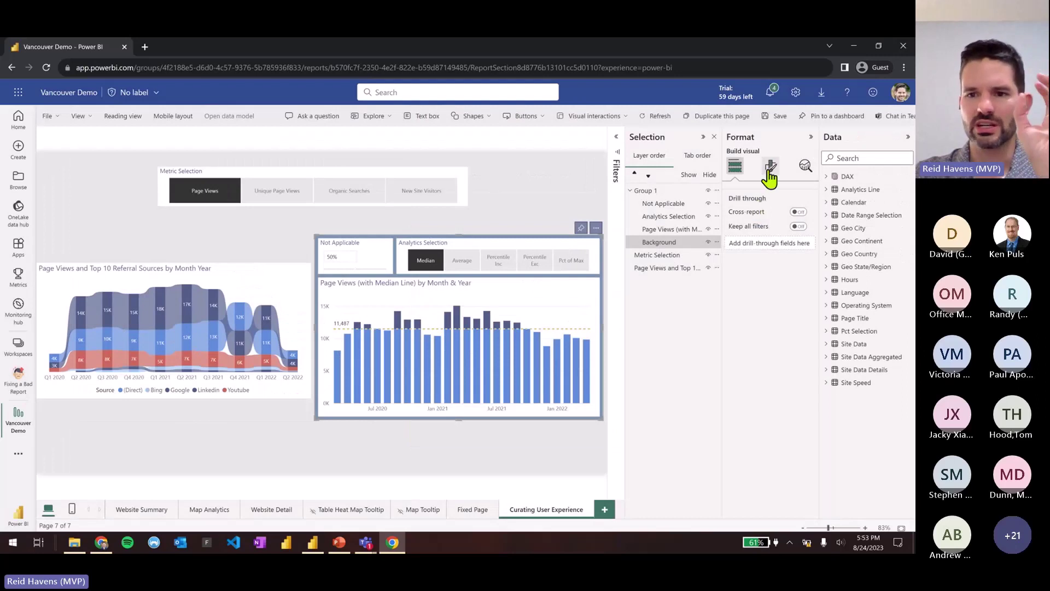
pyautogui.click(770, 166)
pyautogui.click(772, 214)
pyautogui.click(768, 241)
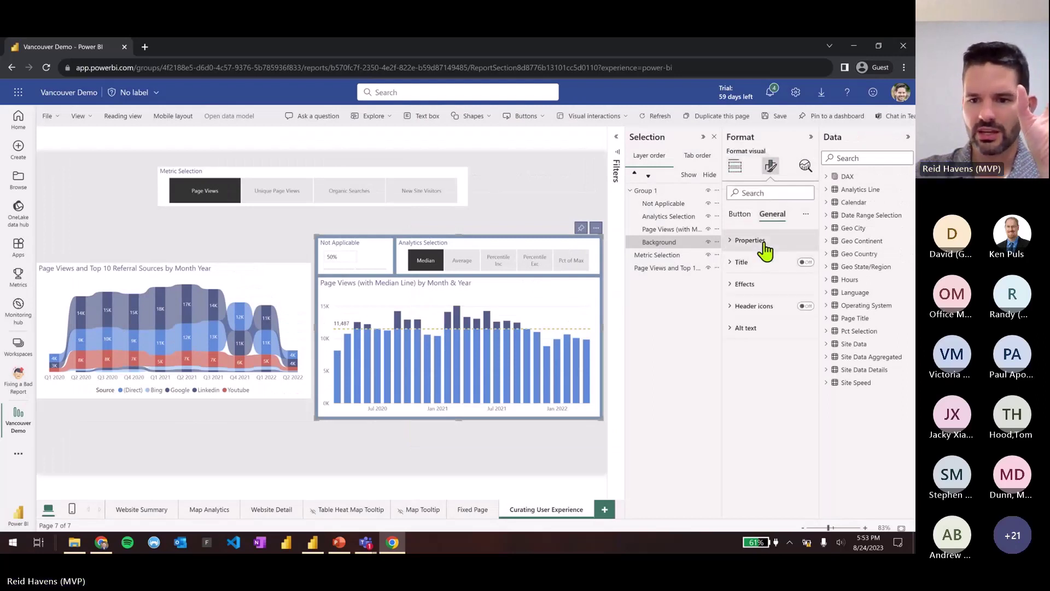
pyautogui.click(782, 413)
pyautogui.scroll(-1, 817, 421)
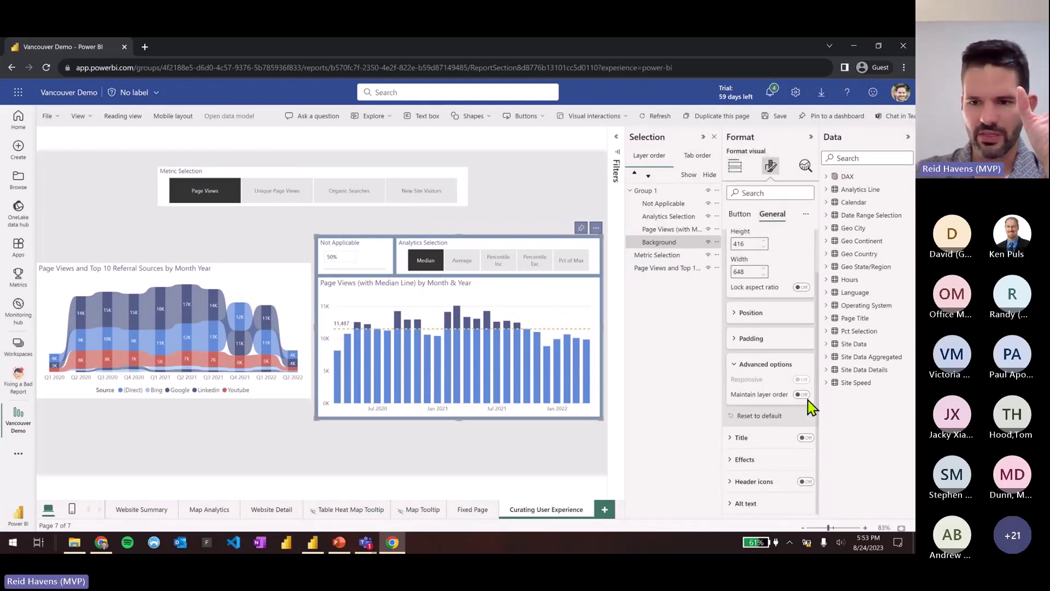
pyautogui.click(802, 395)
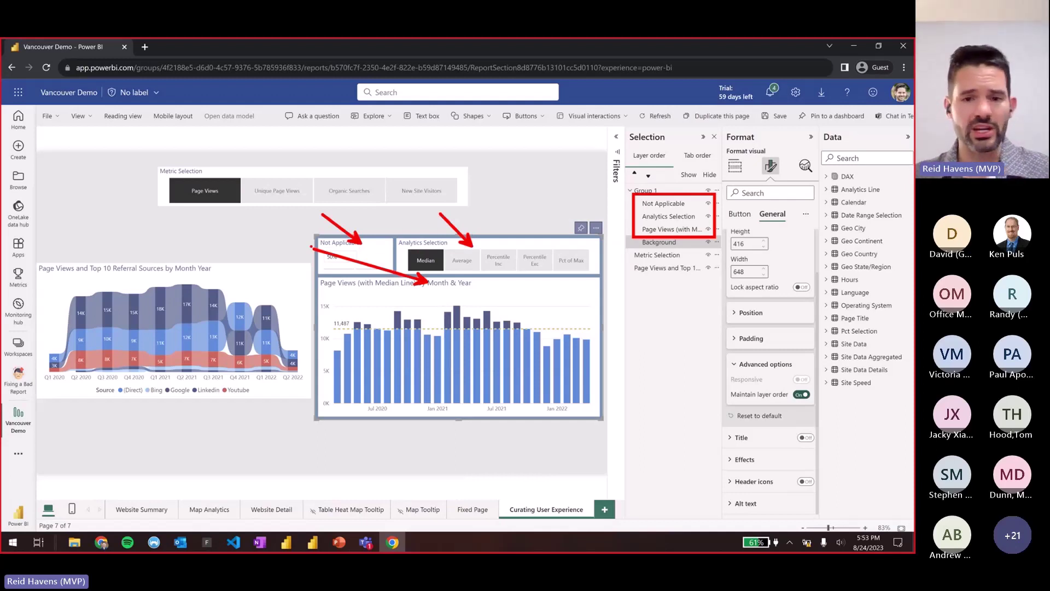
# Select the Not Applicable slicer in Group 1 and open its advanced property options containing Maintain layer order
pyautogui.click(663, 203)
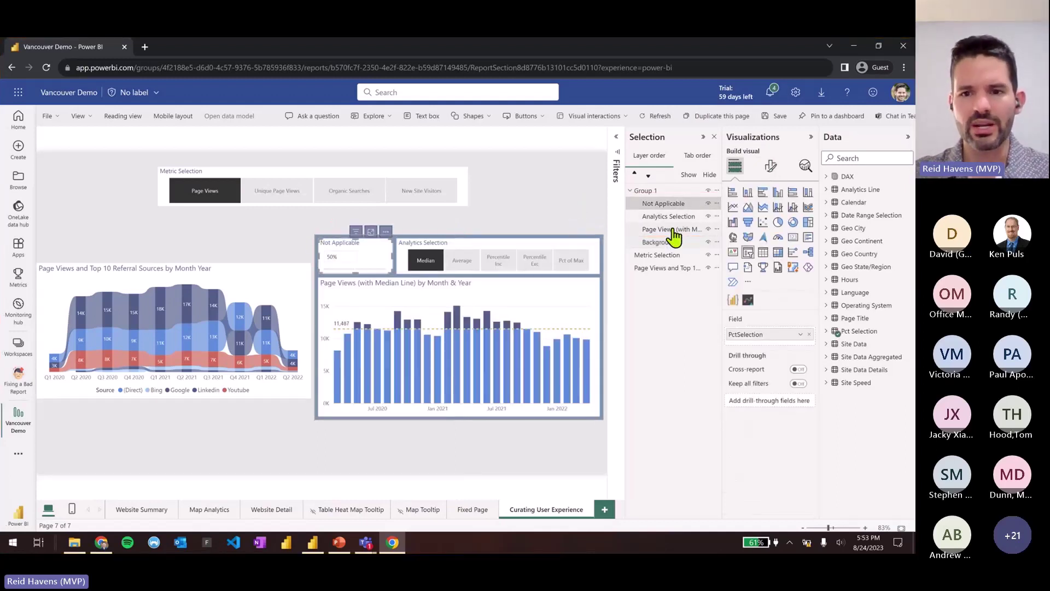
pyautogui.click(771, 166)
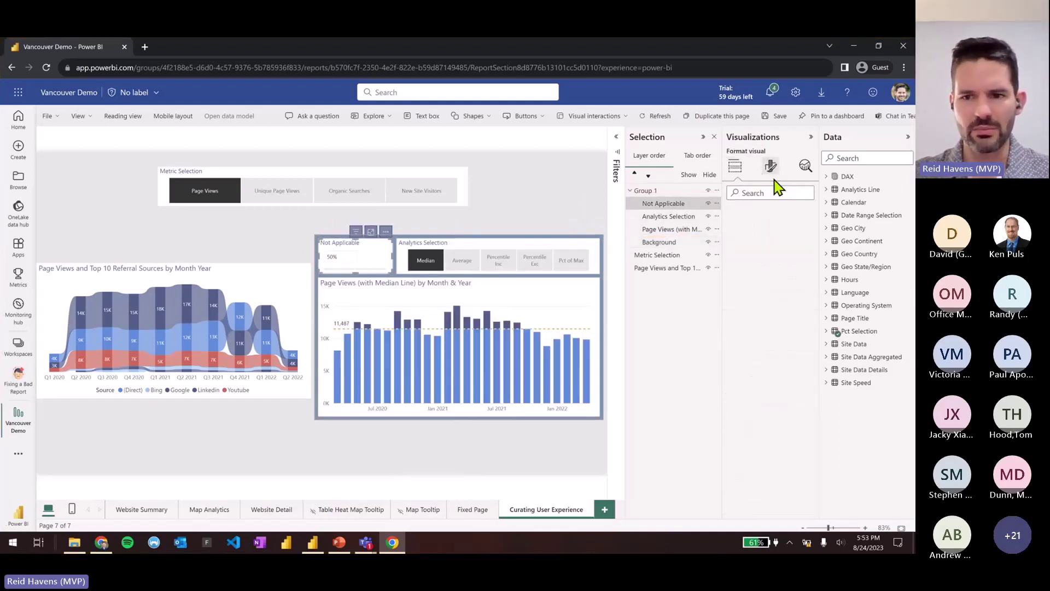
pyautogui.click(772, 216)
pyautogui.click(761, 242)
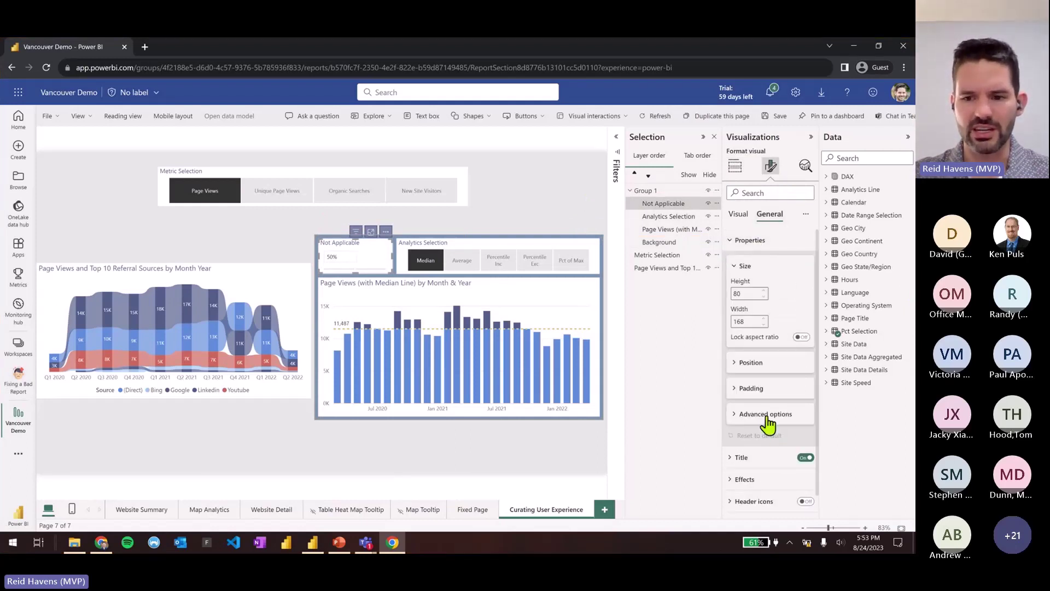
pyautogui.click(766, 417)
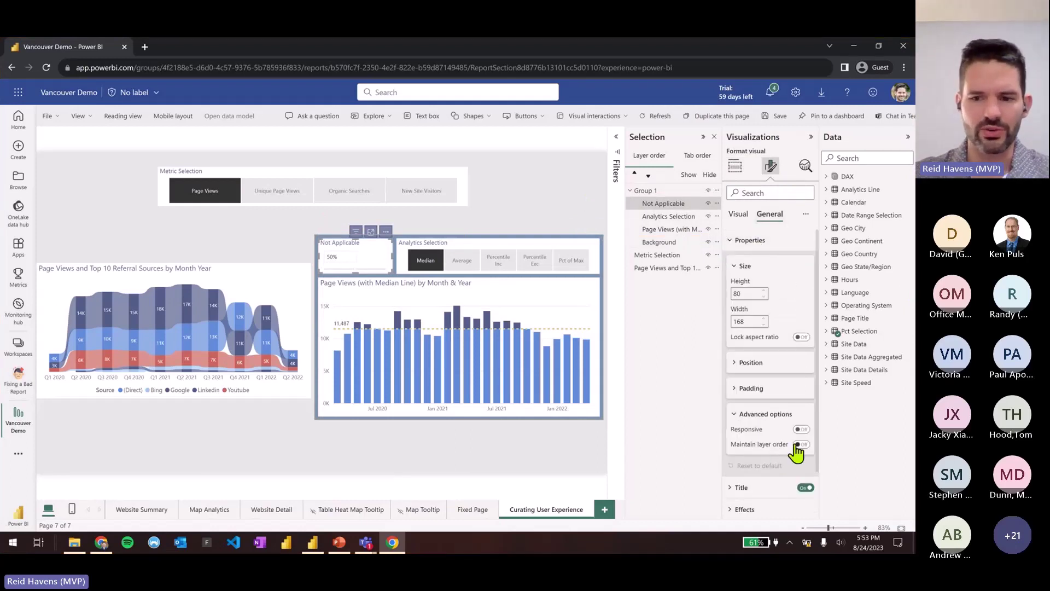
# Turn on Maintain layer order for the Analytics Selection slicer and clear the canvas selection
pyautogui.click(528, 253)
pyautogui.click(769, 214)
pyautogui.click(755, 241)
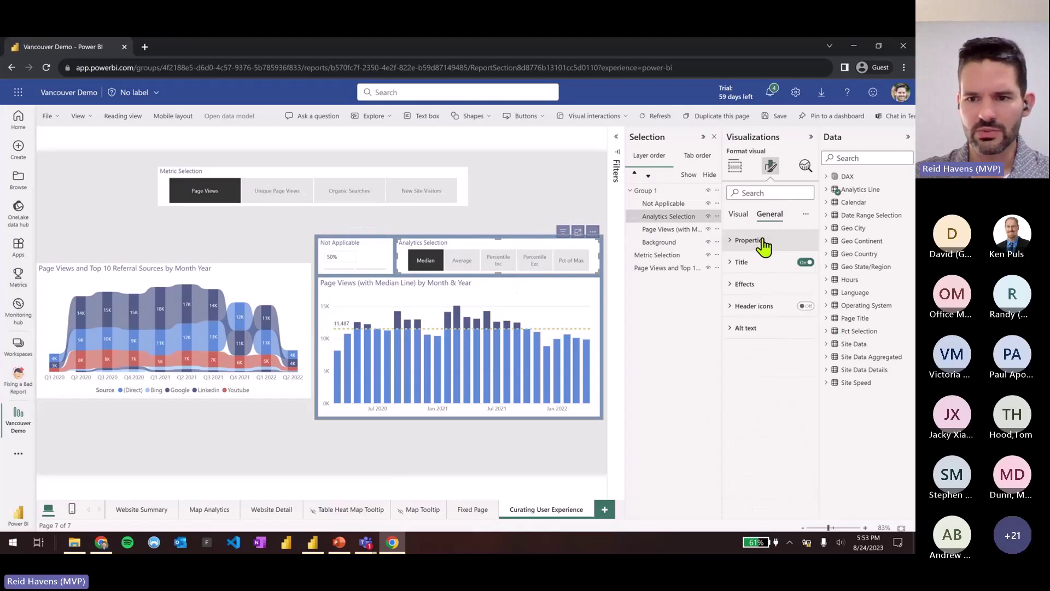
pyautogui.click(755, 241)
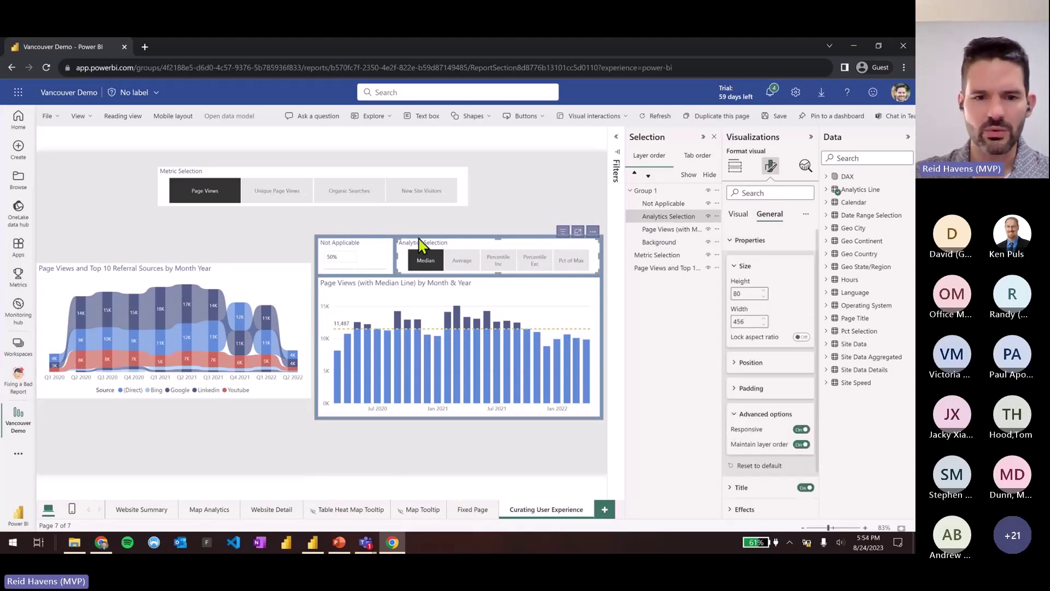
pyautogui.click(352, 251)
pyautogui.click(521, 226)
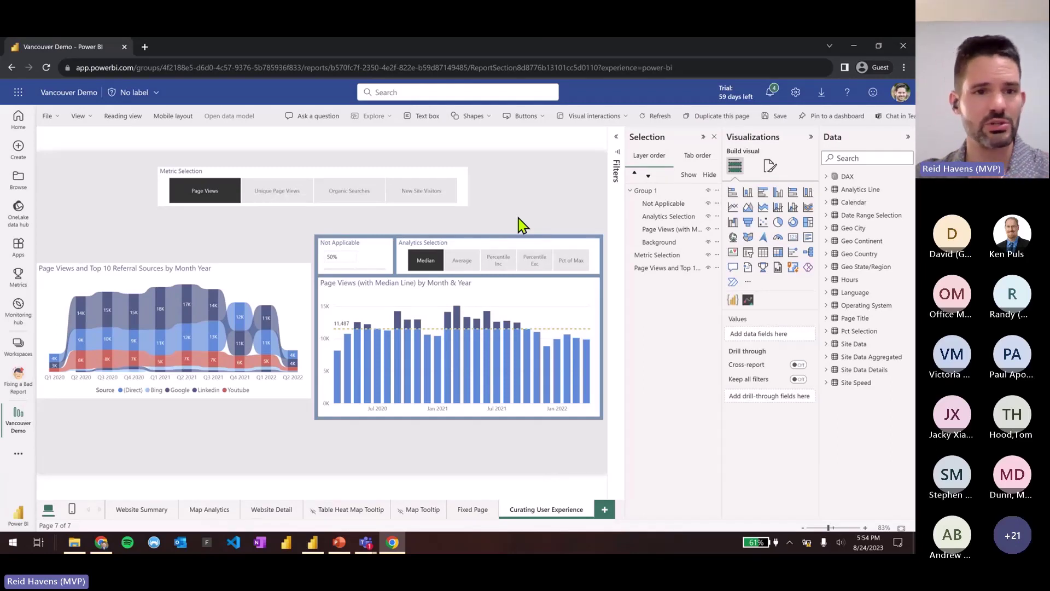
# Return to the reading view, save the report changes and choose Page Views in the Metric Selection slicer
pyautogui.click(129, 116)
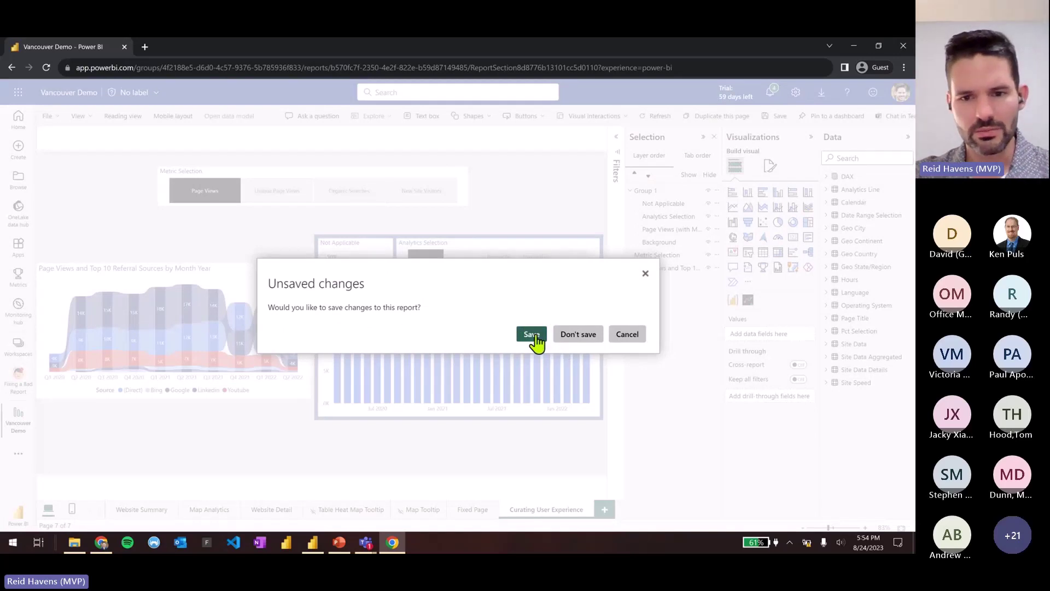
pyautogui.click(533, 335)
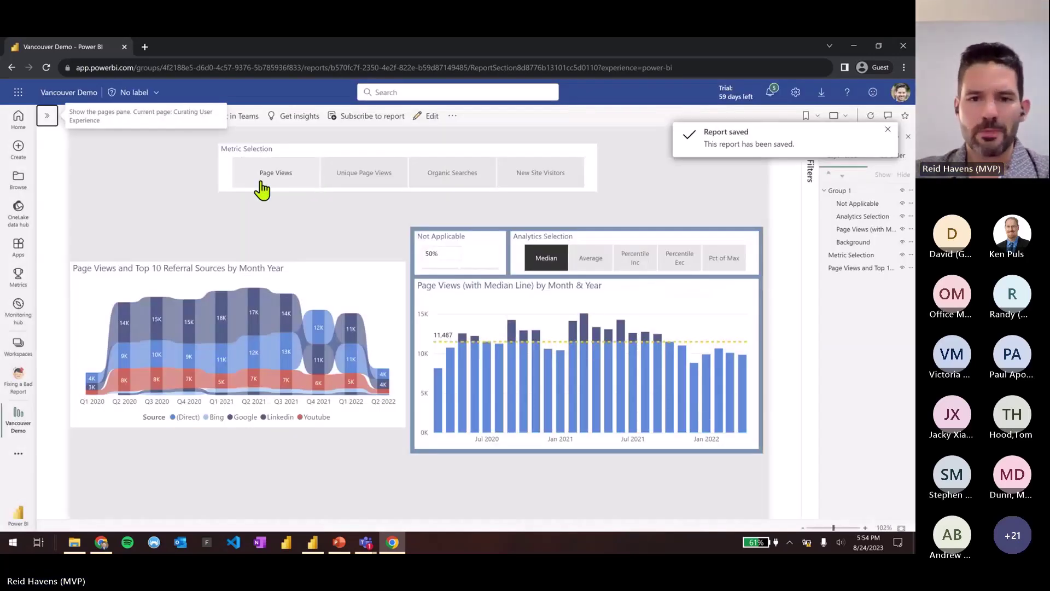
pyautogui.click(262, 185)
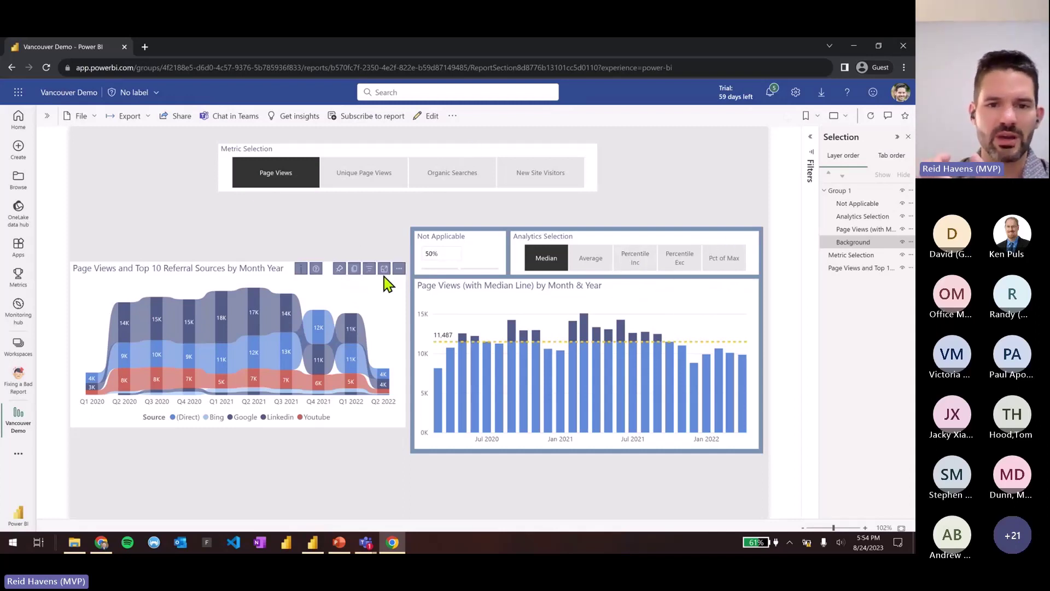
# View the Page Views and Top 10 Referral Sources chart in focus mode and return to the report
pyautogui.click(384, 268)
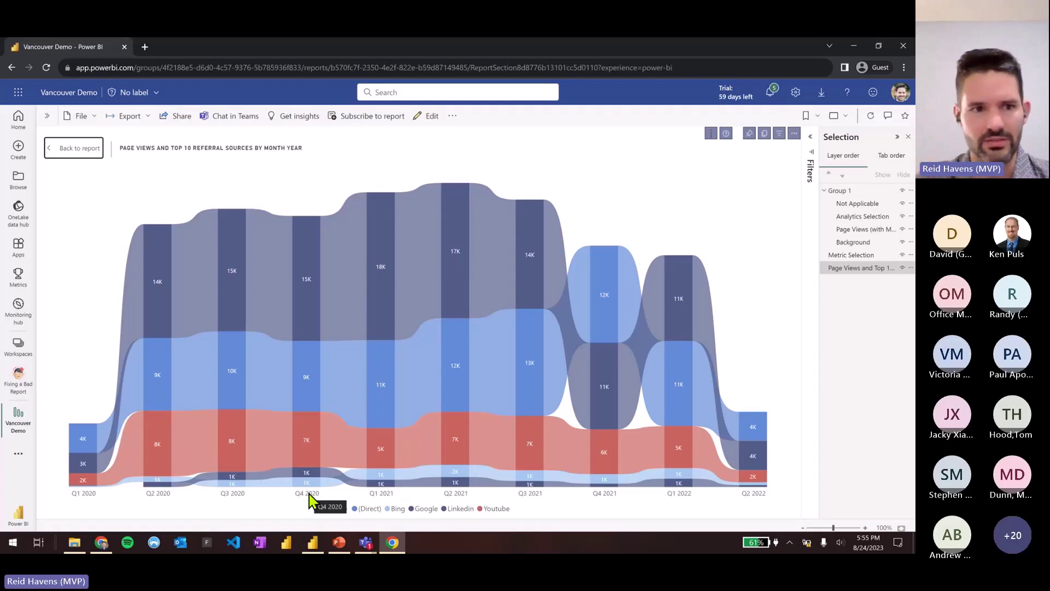
pyautogui.click(96, 155)
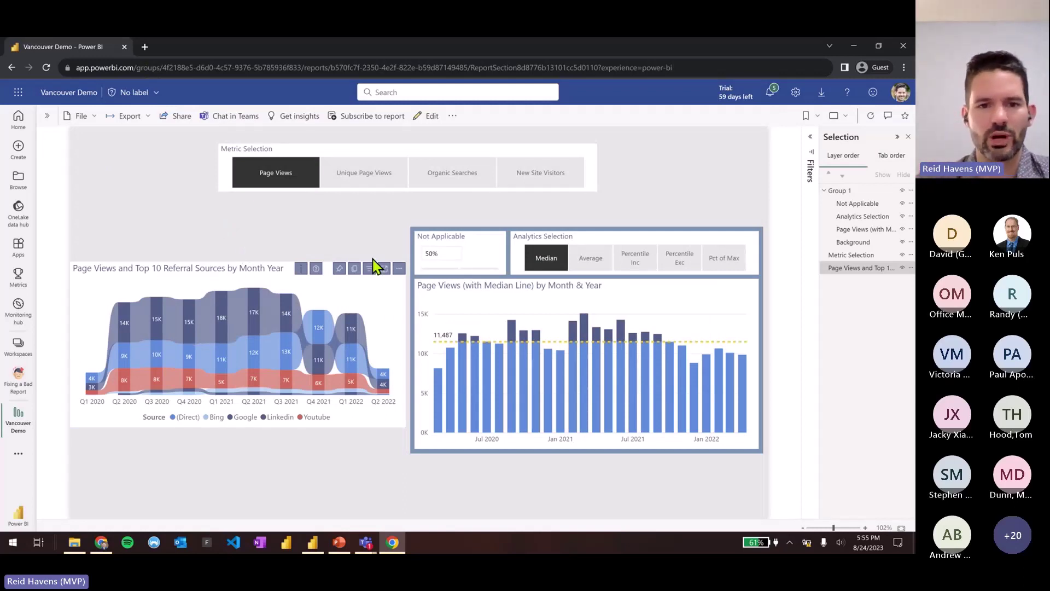
# Edit the report and turn off the Pin and Focus mode header icons of the Page Views and Top 10 Referral Sources chart
pyautogui.click(431, 116)
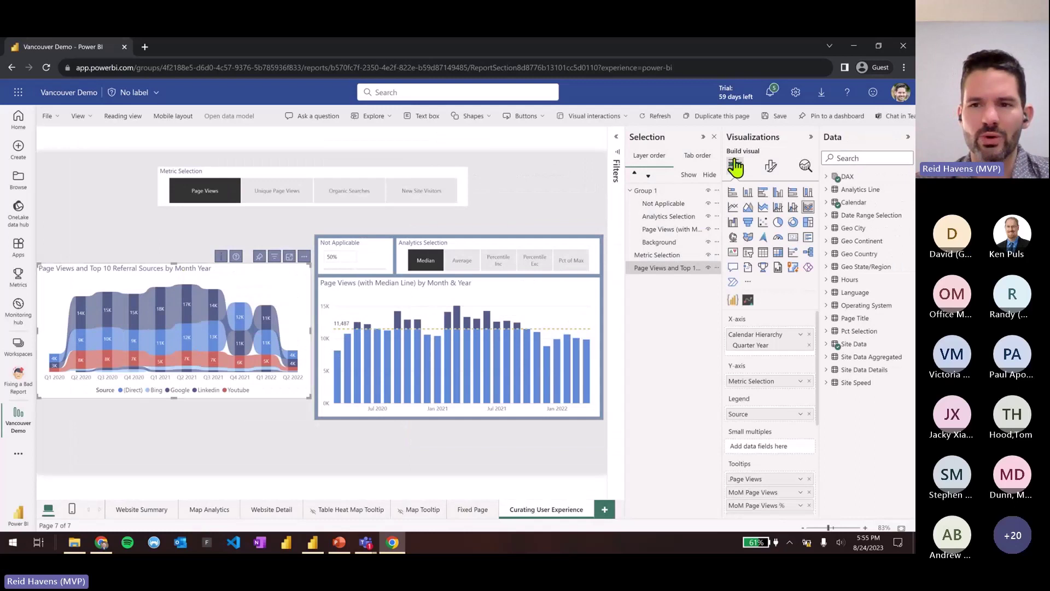
pyautogui.click(771, 166)
pyautogui.click(776, 220)
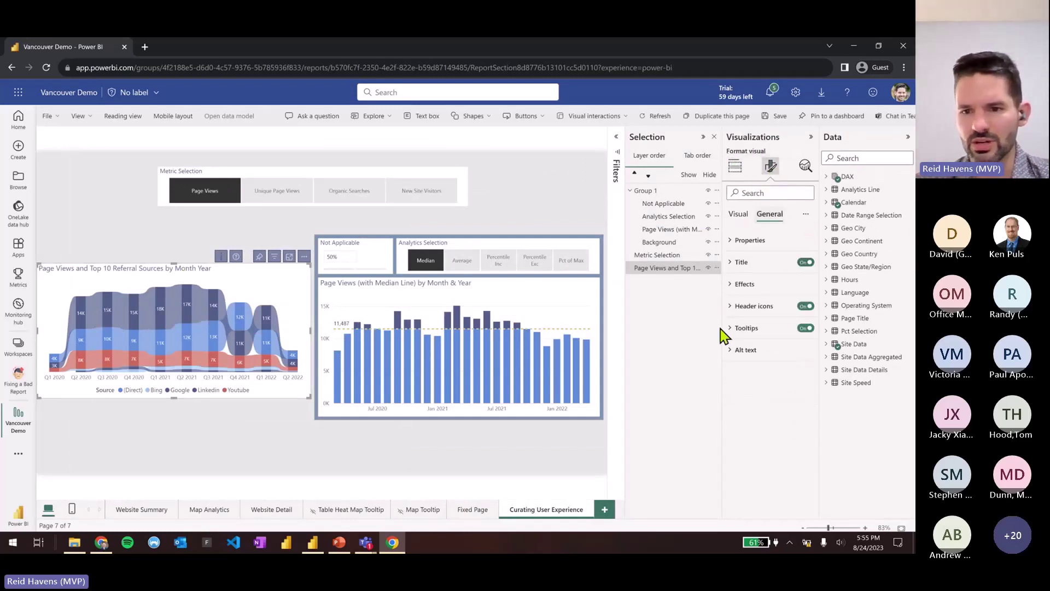
pyautogui.click(746, 317)
pyautogui.scroll(-1, 755, 378)
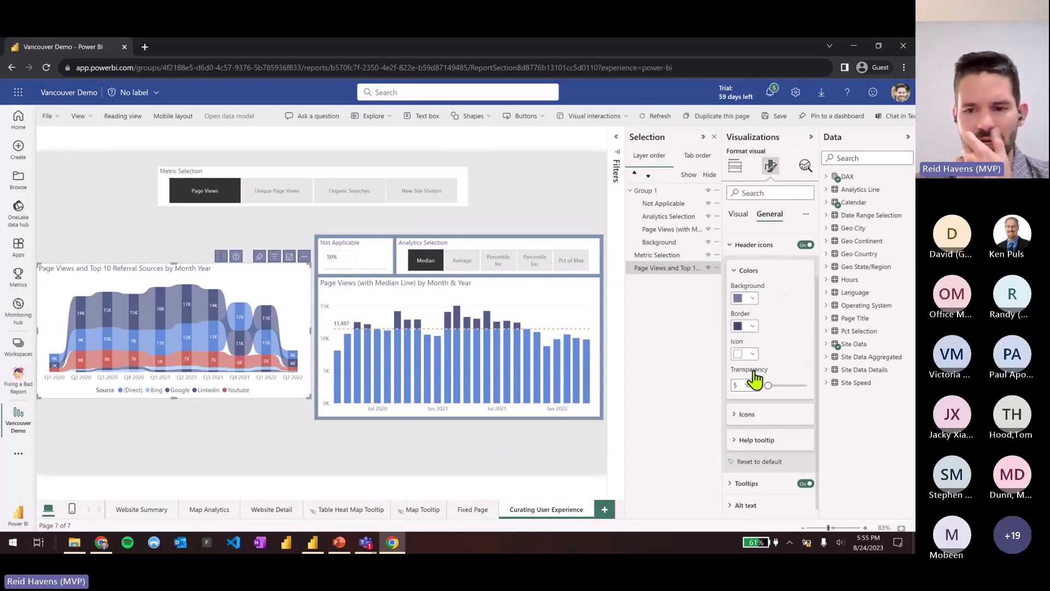
pyautogui.click(755, 414)
pyautogui.scroll(-3, 765, 372)
pyautogui.scroll(3, 770, 366)
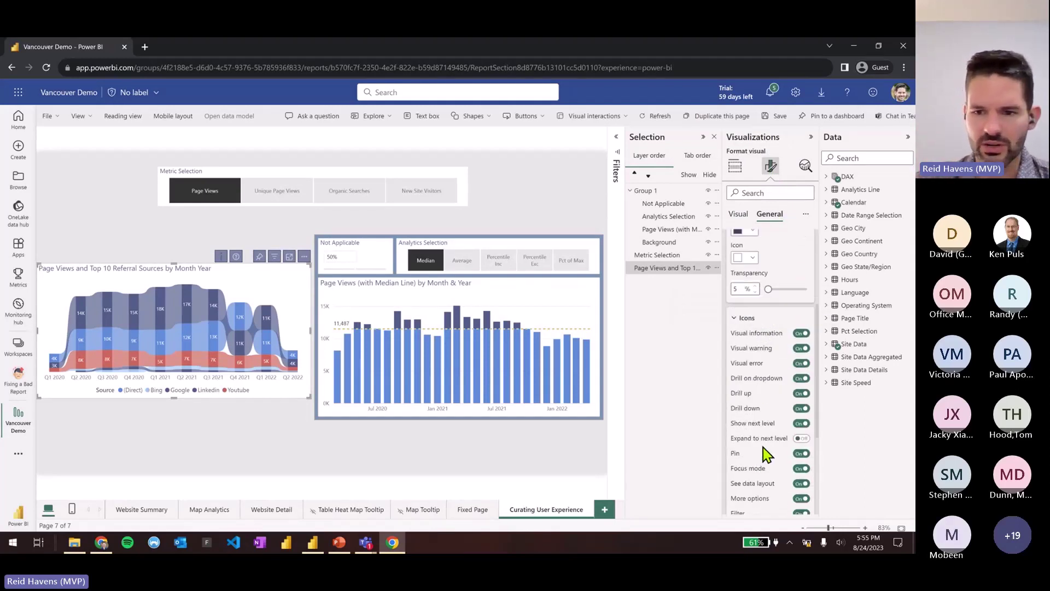
pyautogui.scroll(-1, 785, 407)
pyautogui.click(799, 400)
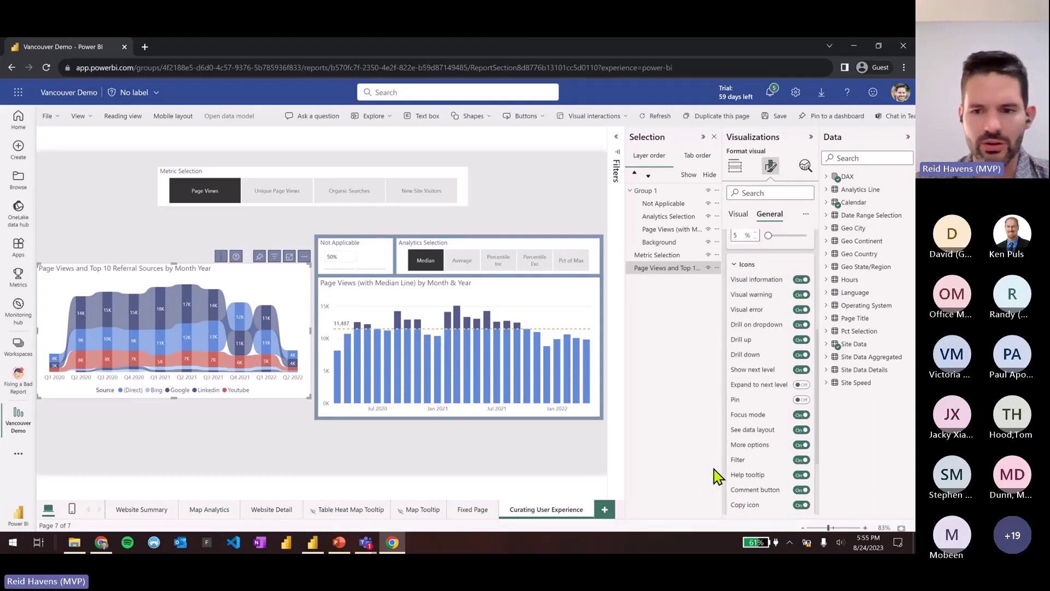
pyautogui.click(801, 414)
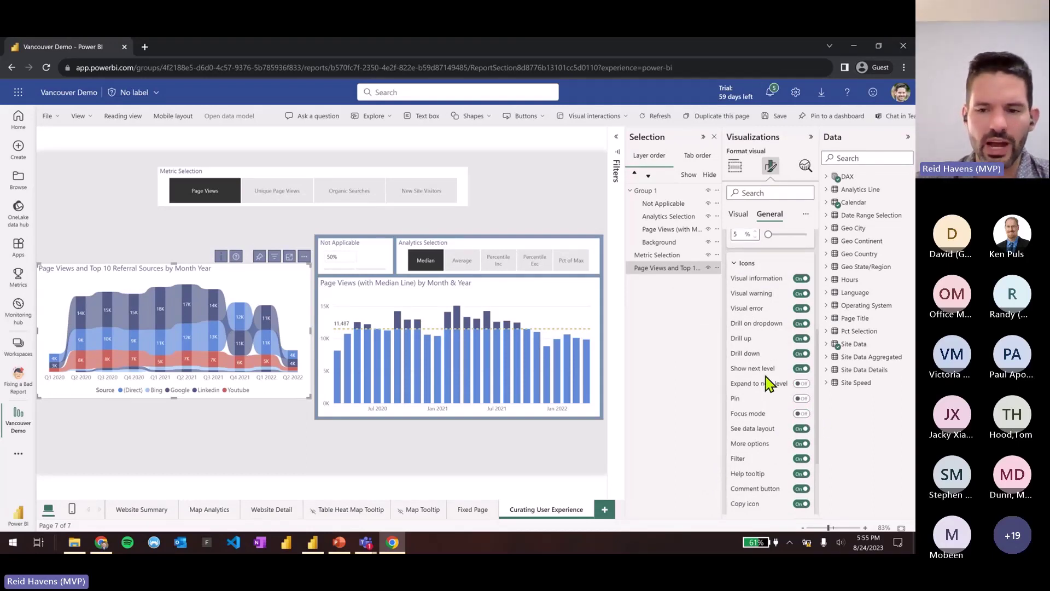
# Check the referral sources chart's additional options, including Export data, and turn off its See data layout header icon
pyautogui.scroll(-1, 768, 382)
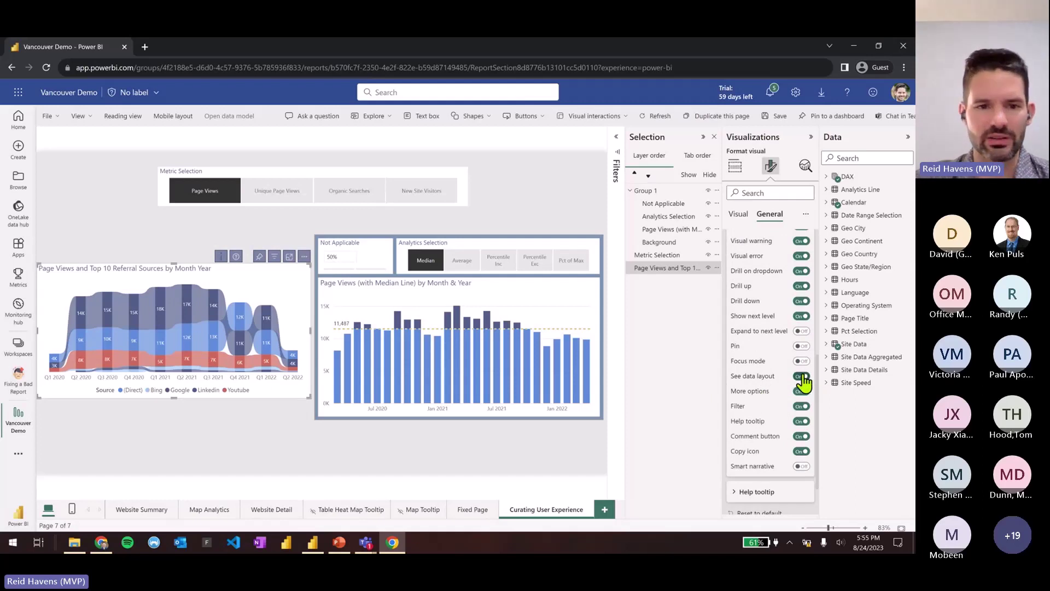
pyautogui.click(304, 257)
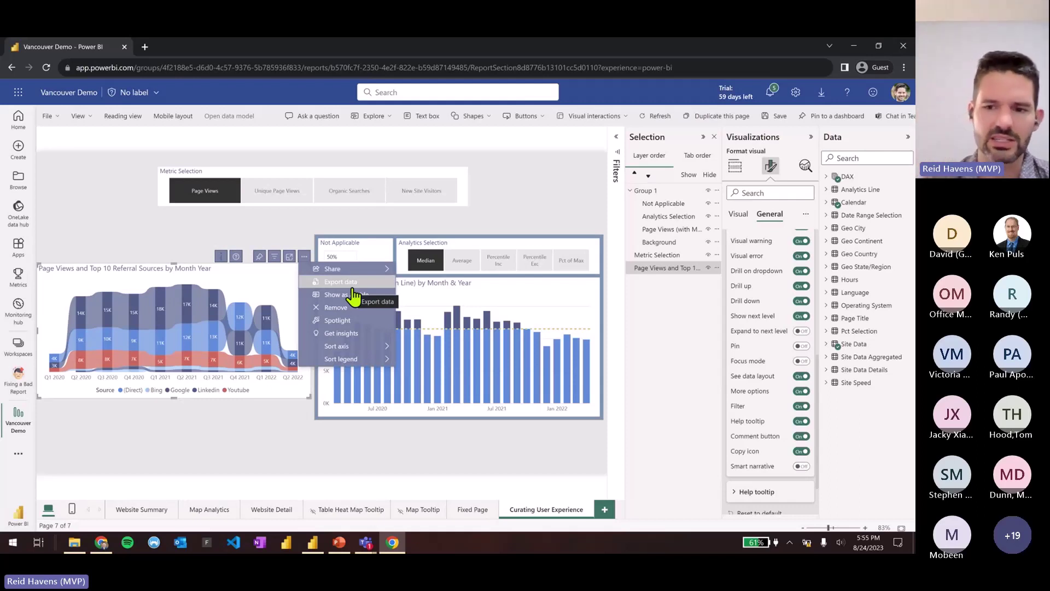
pyautogui.click(801, 376)
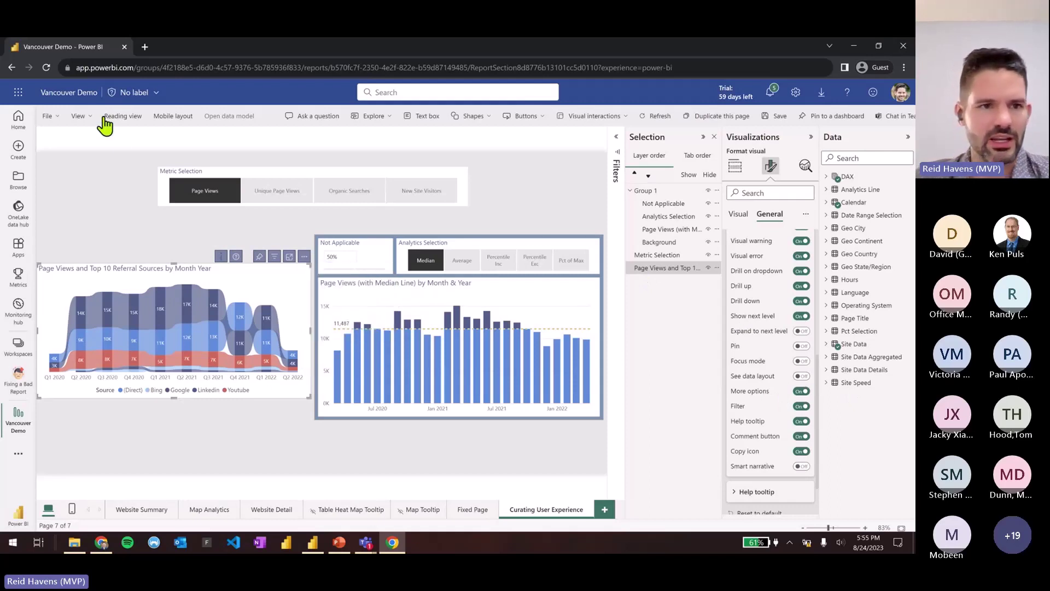
# Save the report changes while returning to the reading view and check the referral sources chart's remaining header icons and options
pyautogui.click(131, 124)
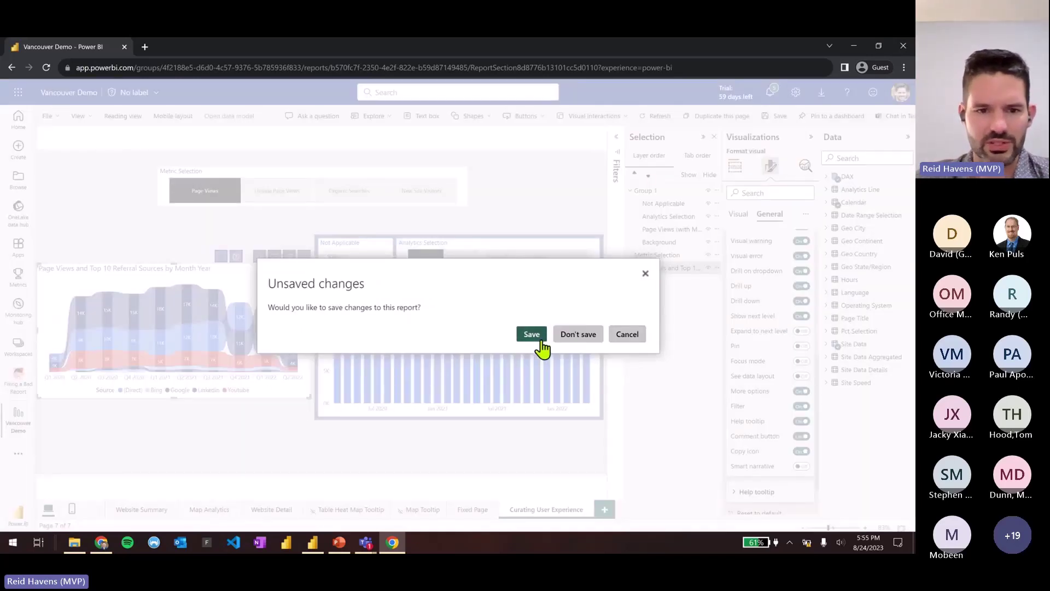
pyautogui.click(539, 341)
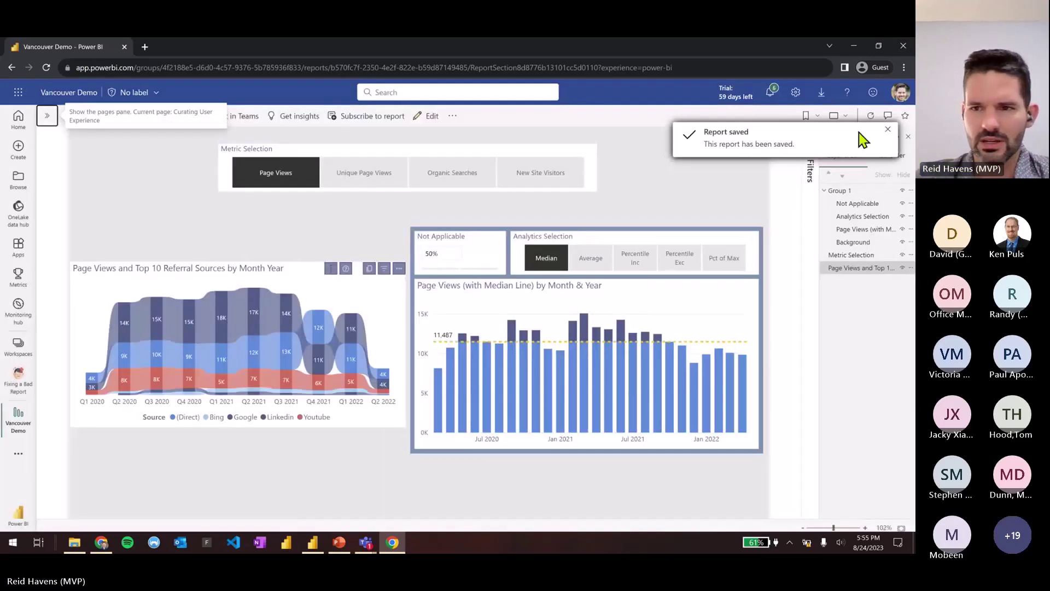
pyautogui.click(888, 131)
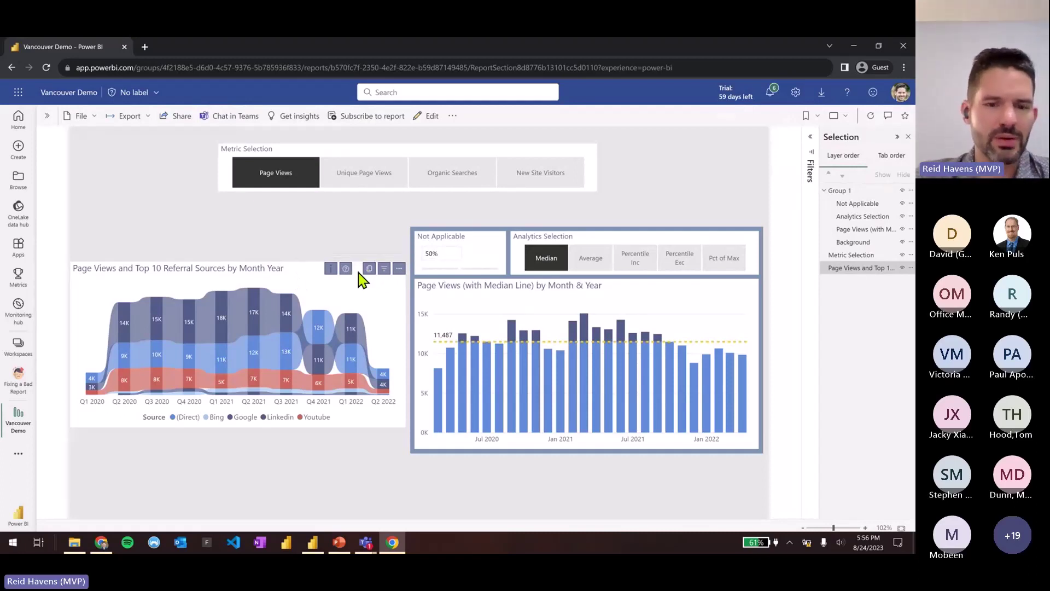
pyautogui.click(398, 269)
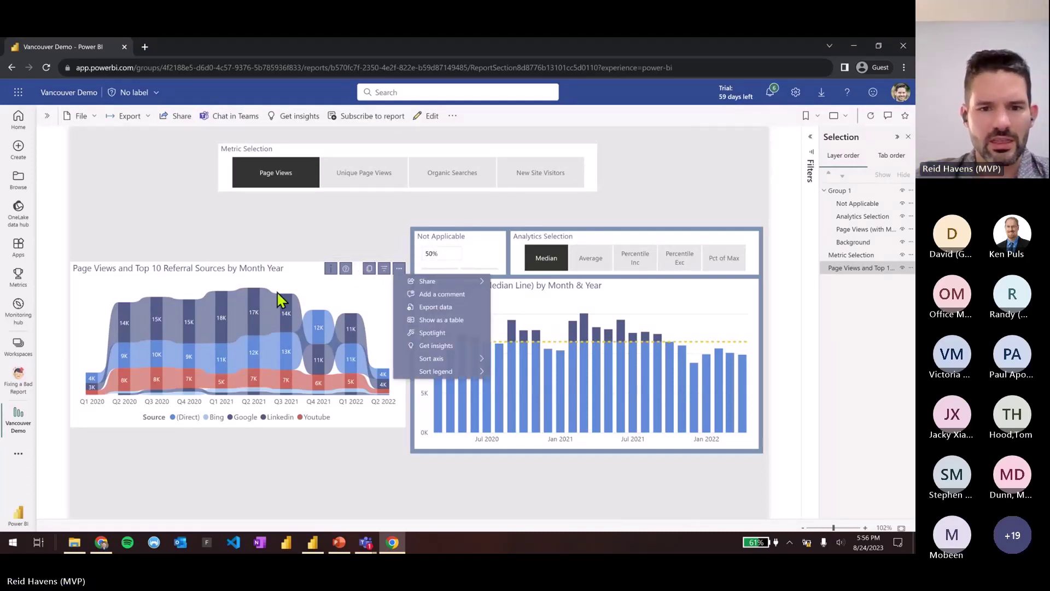
pyautogui.click(256, 253)
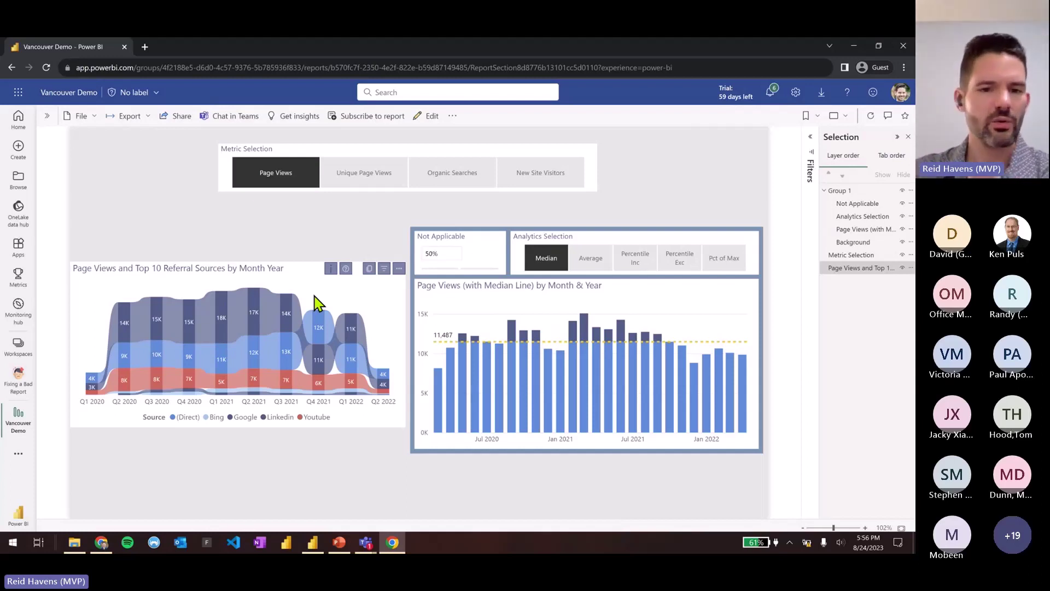
pyautogui.moveTo(345, 269)
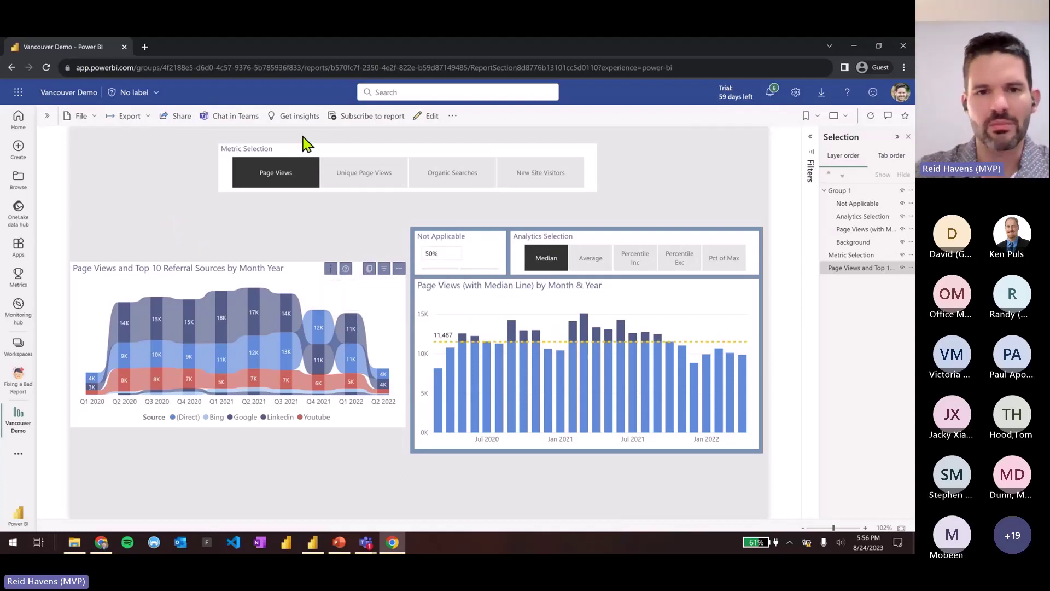
# Turn off the Visual information, Visual warning and Visual error header icons of the referral sources chart, and save on returning to the reading view
pyautogui.click(425, 118)
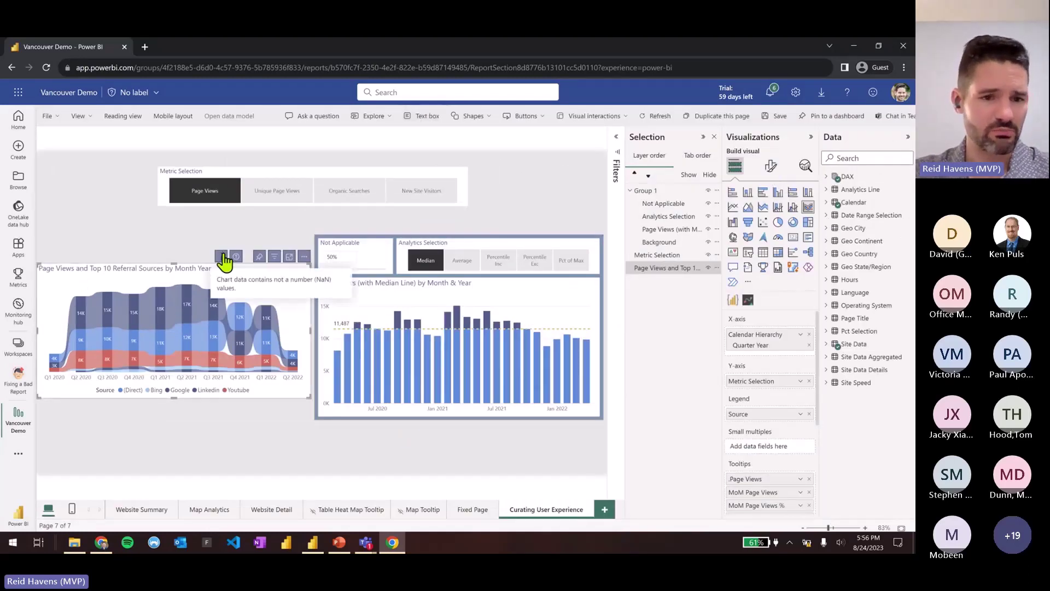
pyautogui.click(771, 166)
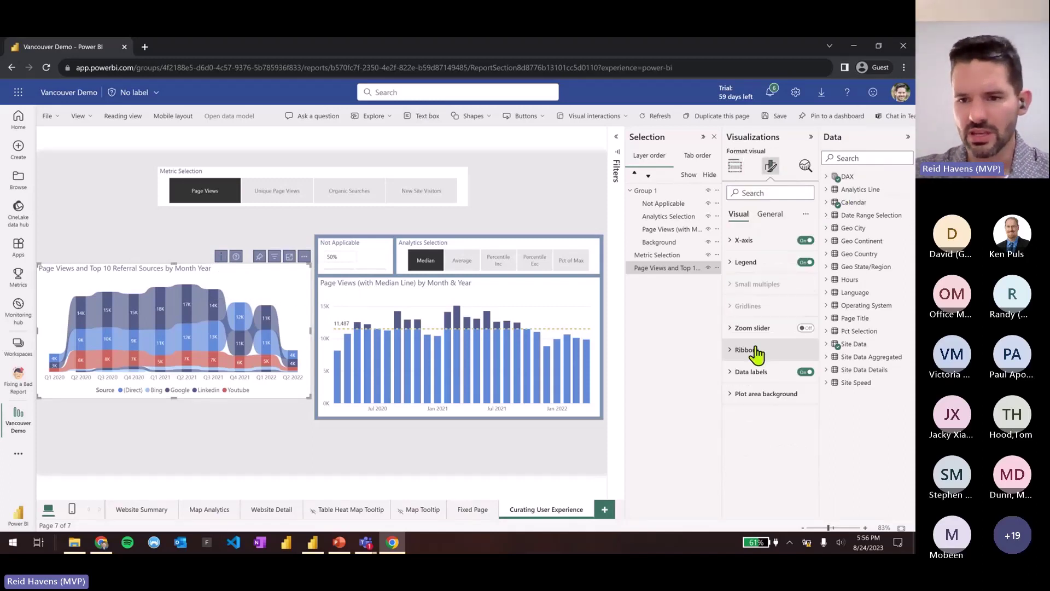
pyautogui.click(770, 214)
pyautogui.click(781, 308)
pyautogui.scroll(-1, 766, 288)
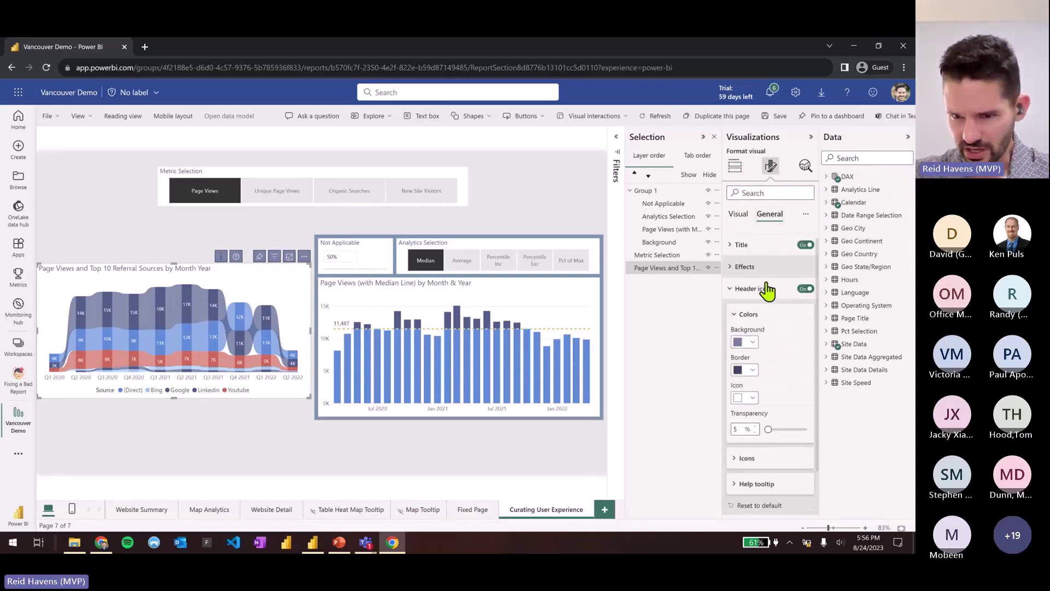
pyautogui.scroll(-3, 792, 310)
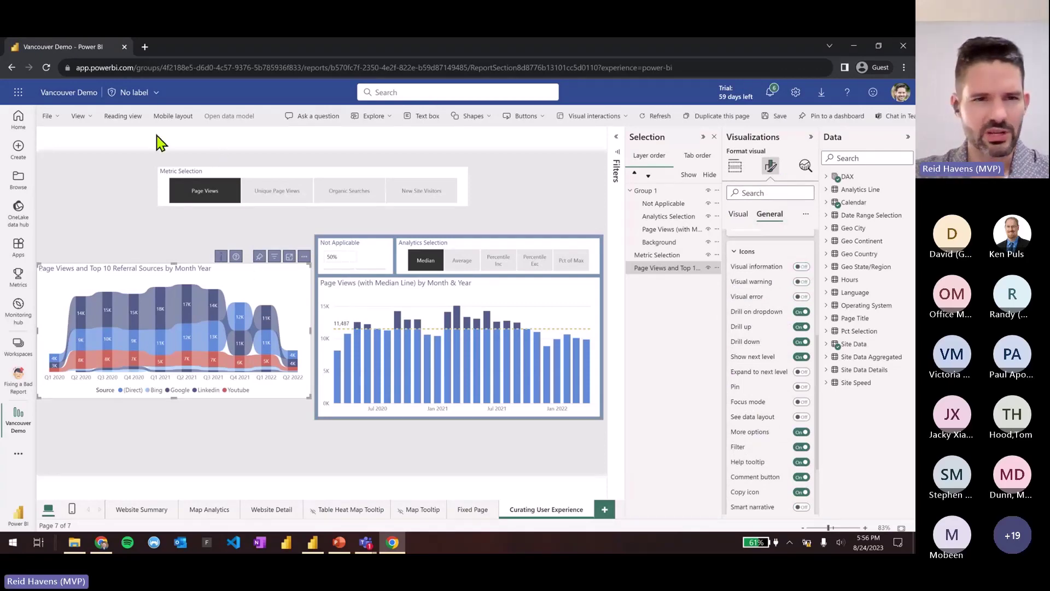
pyautogui.click(134, 117)
pyautogui.click(533, 333)
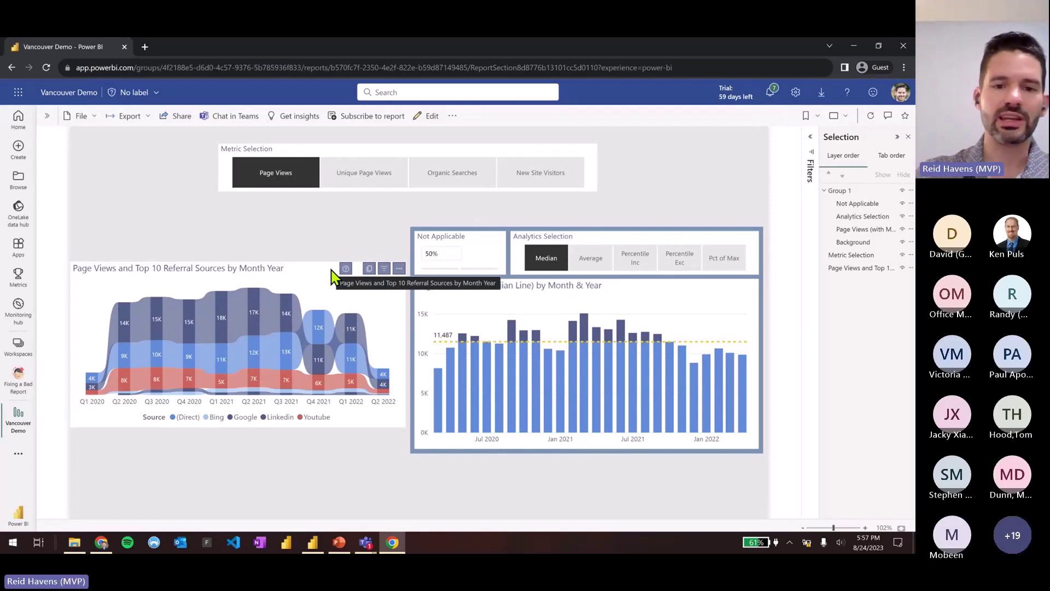
# Show the filters and slicers affecting the referral sources chart and draw check marks beside Data As Of and Metric is Page Views
pyautogui.moveTo(382, 269)
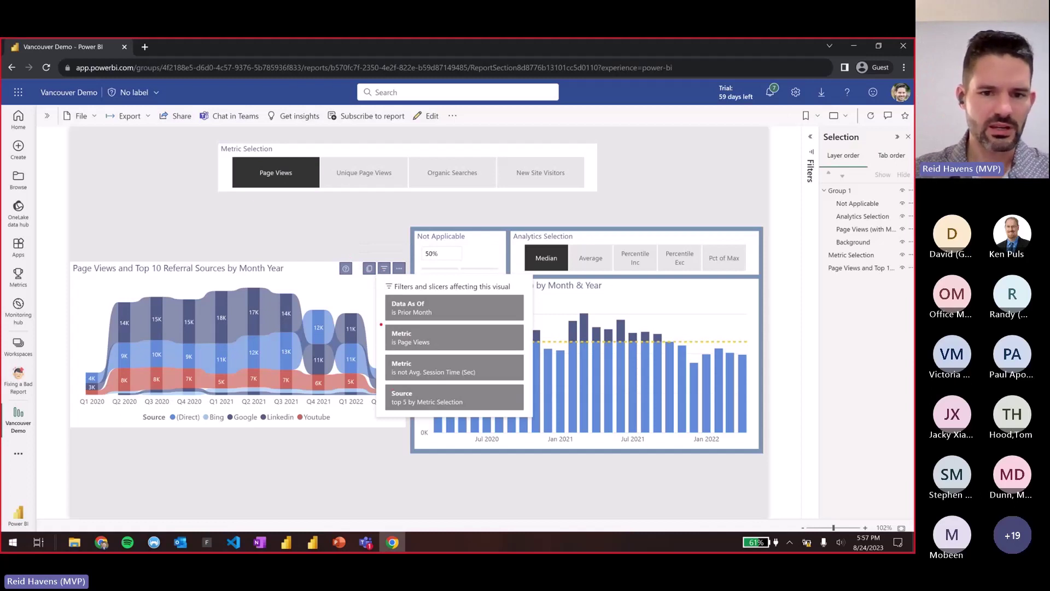
pyautogui.moveTo(265, 264); pyautogui.dragTo(387, 305)
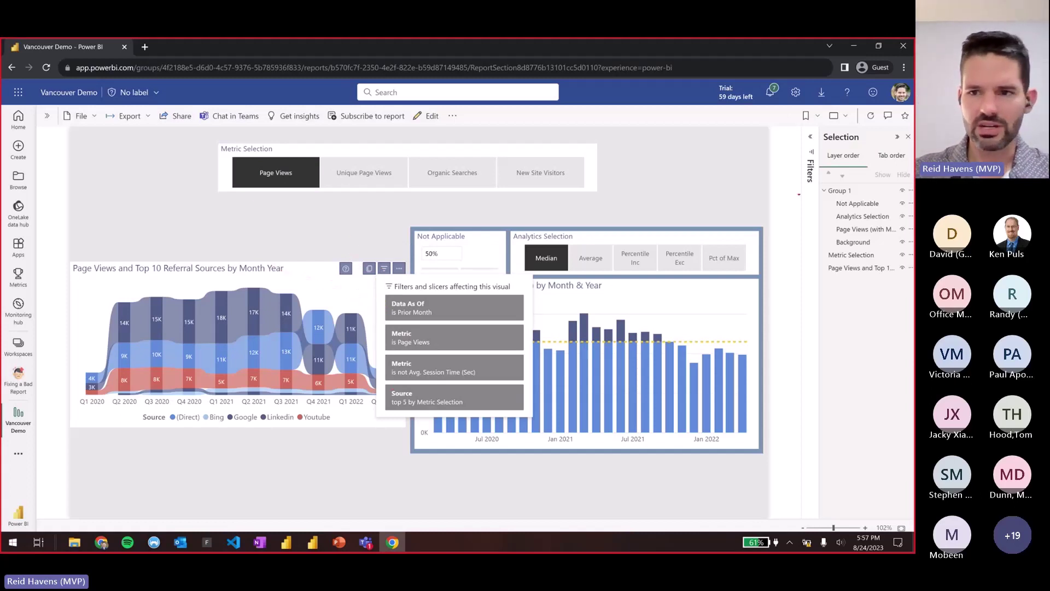
pyautogui.moveTo(796, 134); pyautogui.dragTo(826, 219)
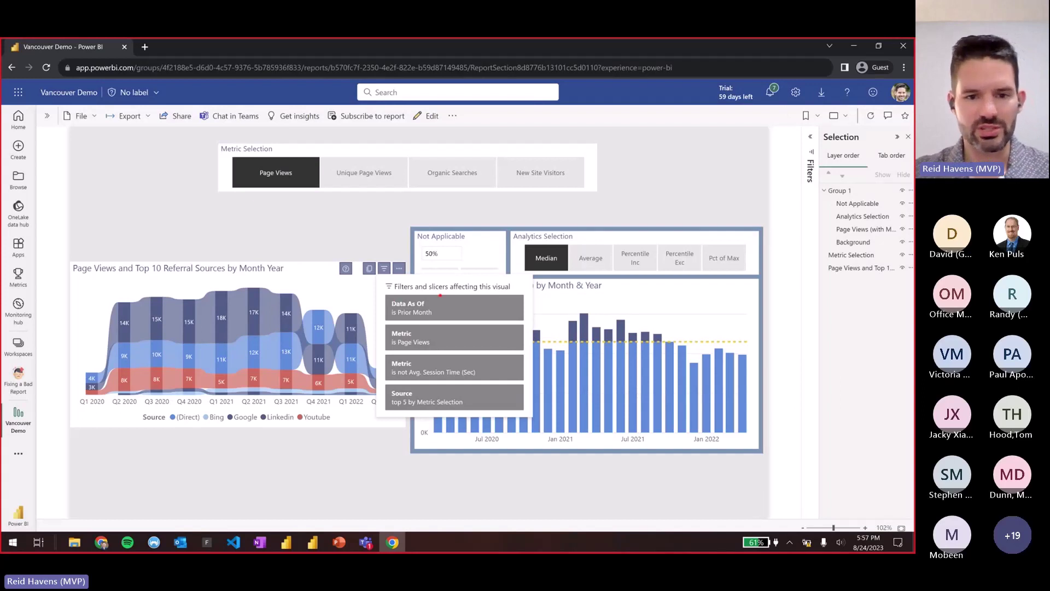
pyautogui.moveTo(382, 296)
pyautogui.mouseDown()
pyautogui.moveTo(369, 319)
pyautogui.moveTo(365, 308)
pyautogui.mouseUp()
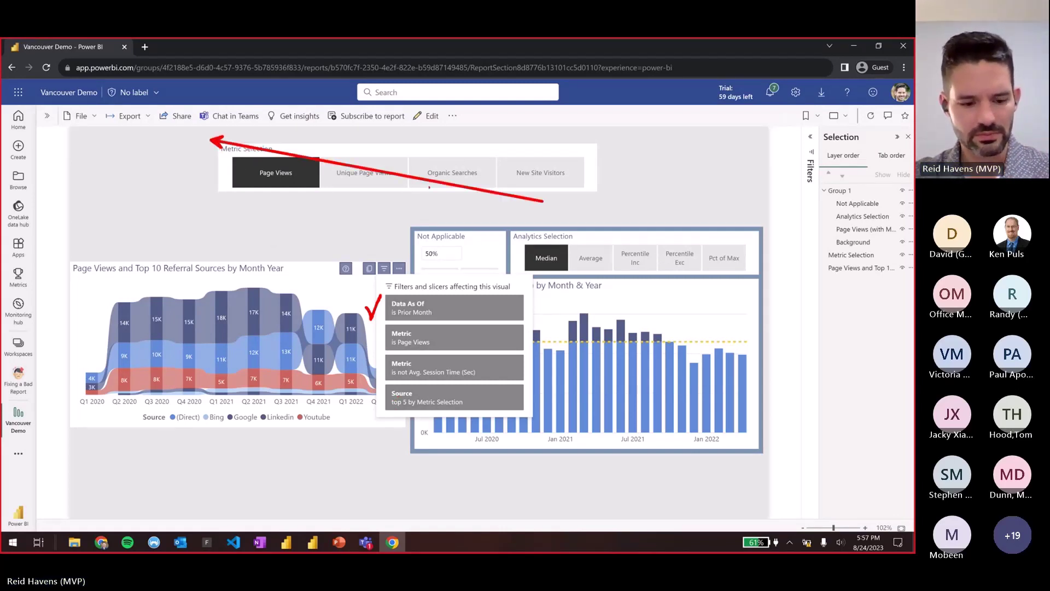
pyautogui.moveTo(194, 140); pyautogui.dragTo(612, 204)
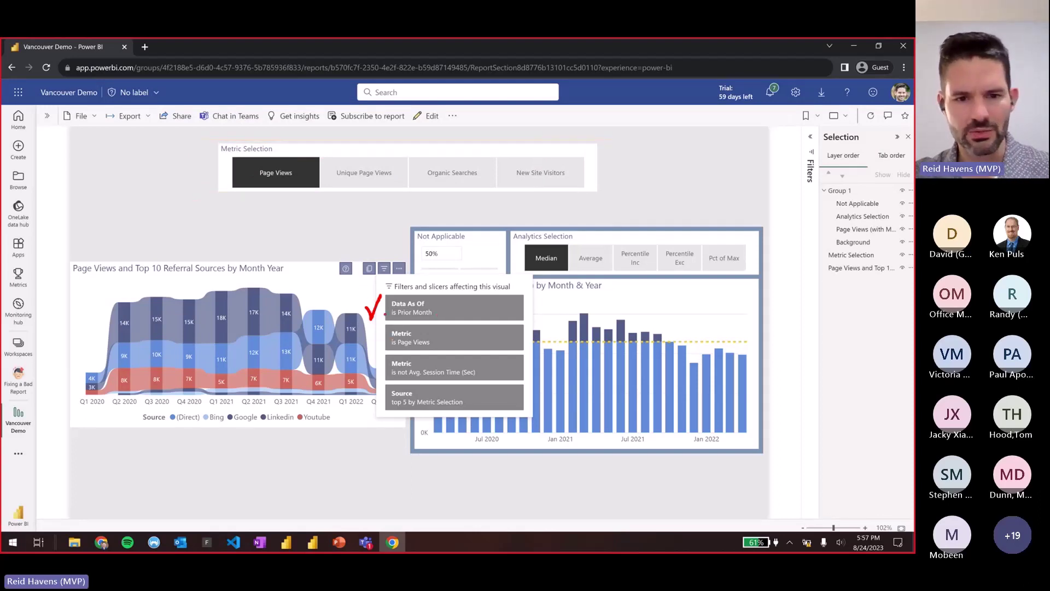
pyautogui.moveTo(356, 339)
pyautogui.mouseDown()
pyautogui.moveTo(381, 323)
pyautogui.moveTo(399, 357)
pyautogui.moveTo(559, 383)
pyautogui.mouseUp()
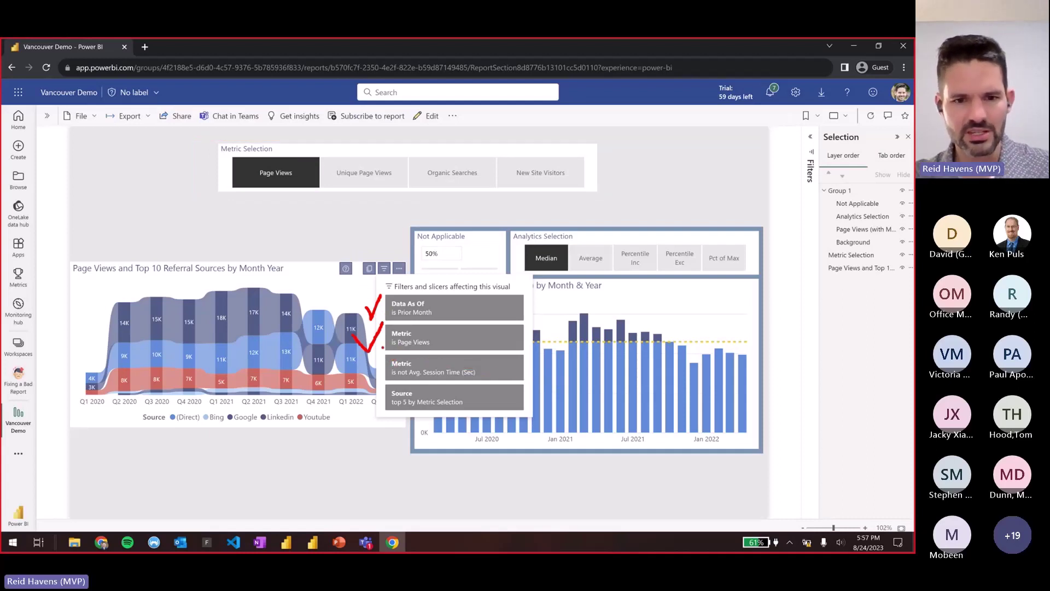
pyautogui.moveTo(384, 352); pyautogui.dragTo(538, 379)
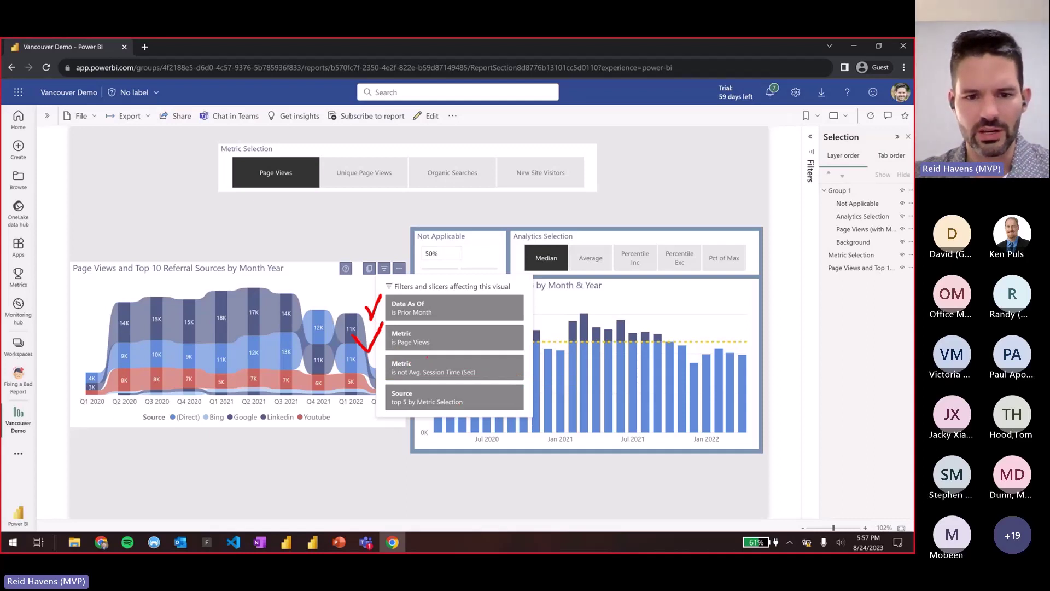
# Cross out the Avg. Session Time and Source top 5 filters, draw an arrow to the chart title, and clear the annotations
pyautogui.moveTo(408, 351)
pyautogui.mouseDown()
pyautogui.moveTo(474, 378)
pyautogui.moveTo(470, 361)
pyautogui.moveTo(411, 386)
pyautogui.mouseUp()
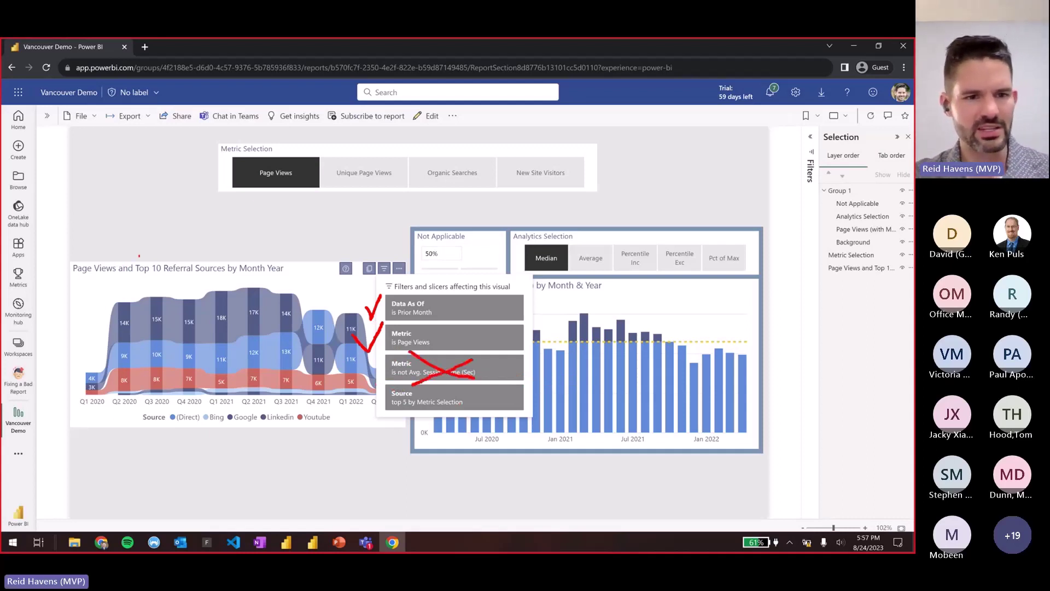
pyautogui.moveTo(155, 262); pyautogui.dragTo(80, 210)
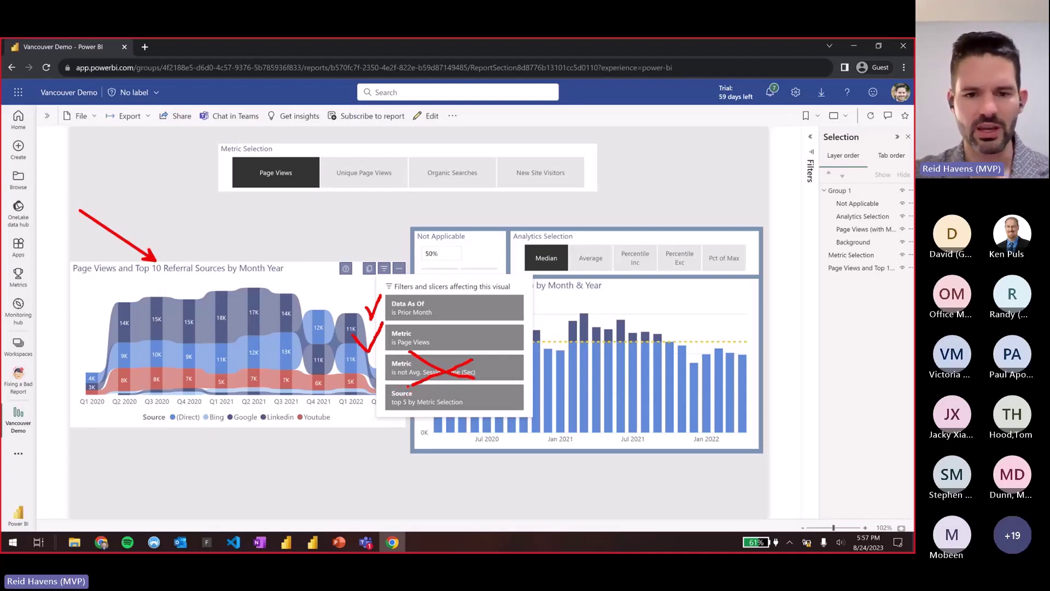
pyautogui.moveTo(407, 385); pyautogui.dragTo(475, 432)
pyautogui.moveTo(458, 389); pyautogui.dragTo(386, 406)
pyautogui.click(354, 413)
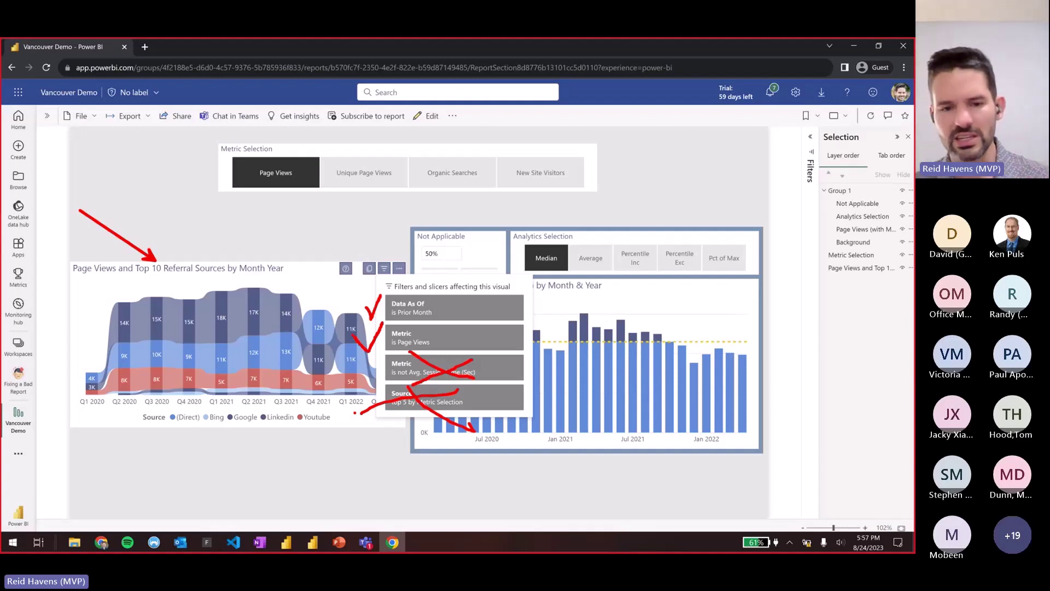
pyautogui.press('Escape')
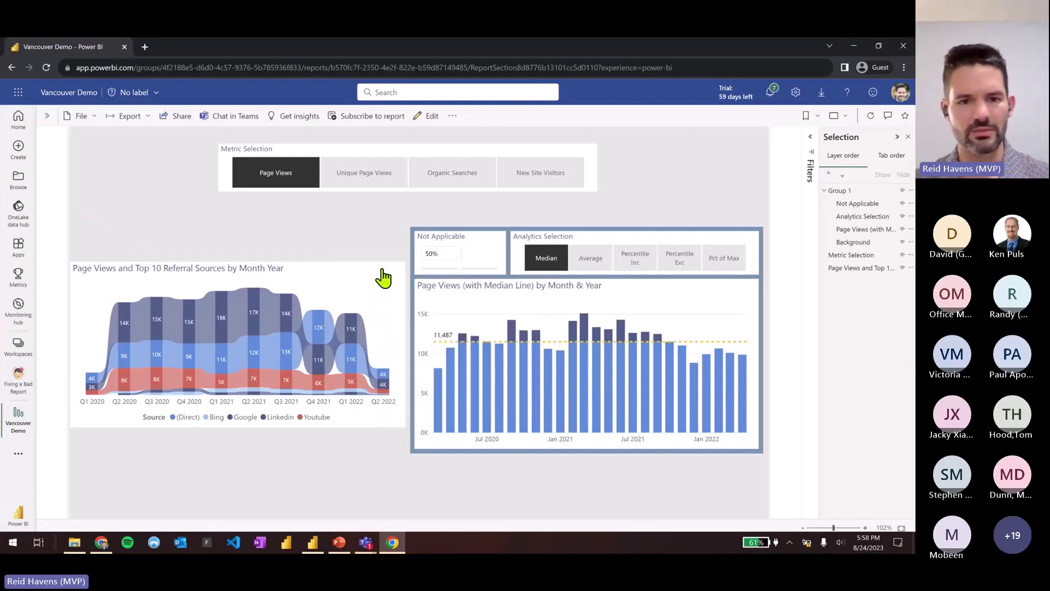
# Switch the report to editing and show the referral sources chart's filters, closing Selection and collapsing Visualizations and Data
pyautogui.click(431, 116)
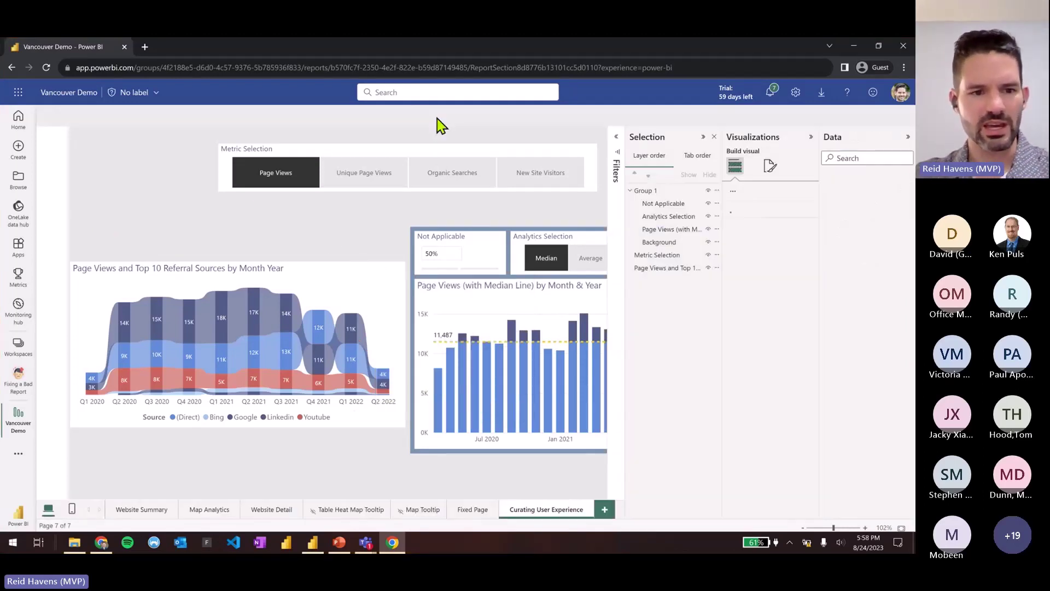
pyautogui.click(139, 268)
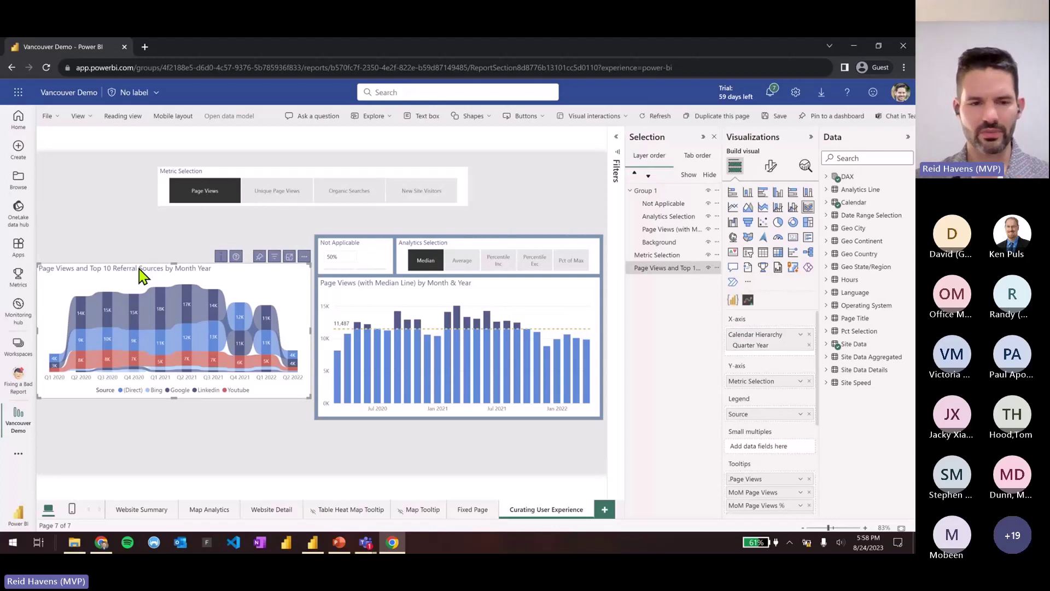
pyautogui.click(617, 138)
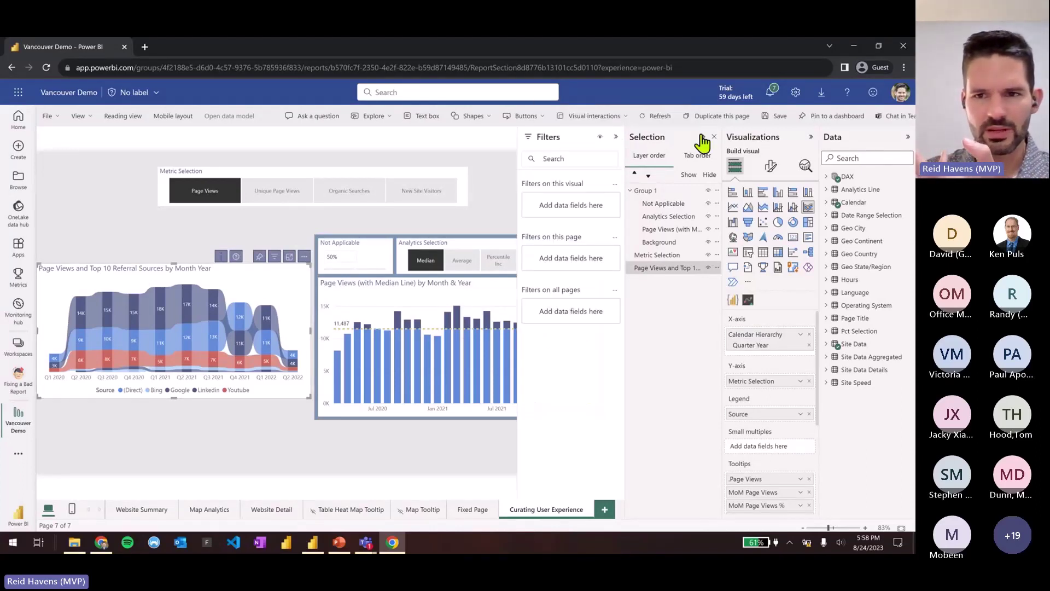
pyautogui.click(714, 137)
pyautogui.click(812, 137)
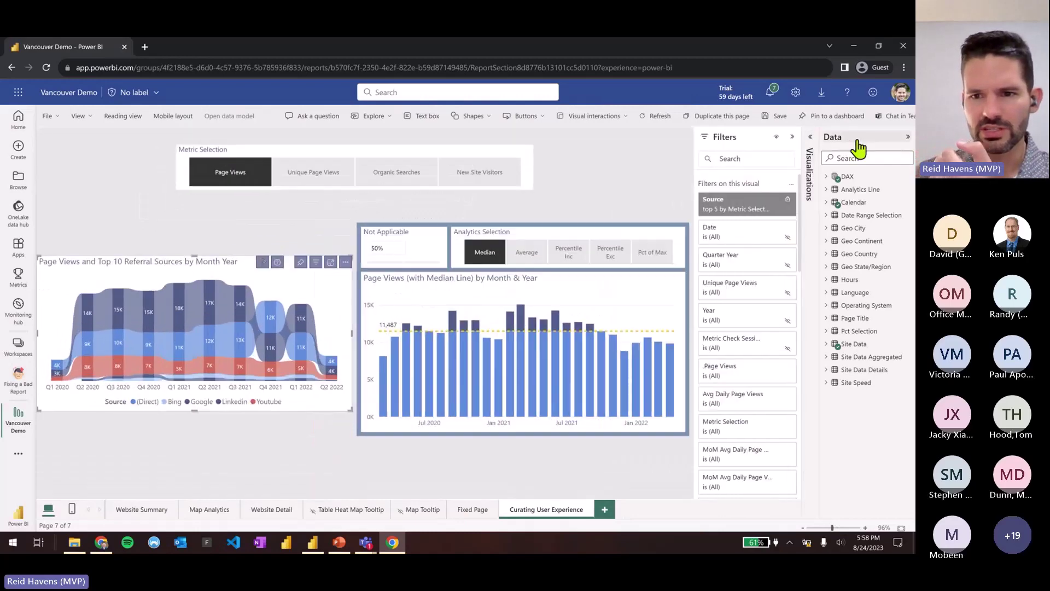
pyautogui.click(908, 137)
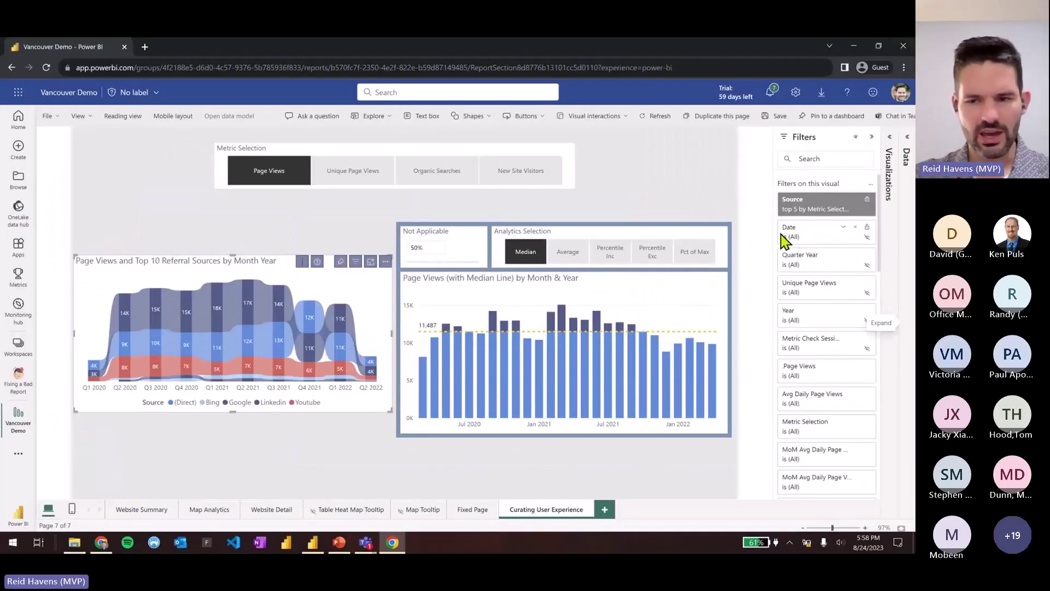
# Check the filters on the page and the choices of the Data As Of filter, staying in editing
pyautogui.click(578, 181)
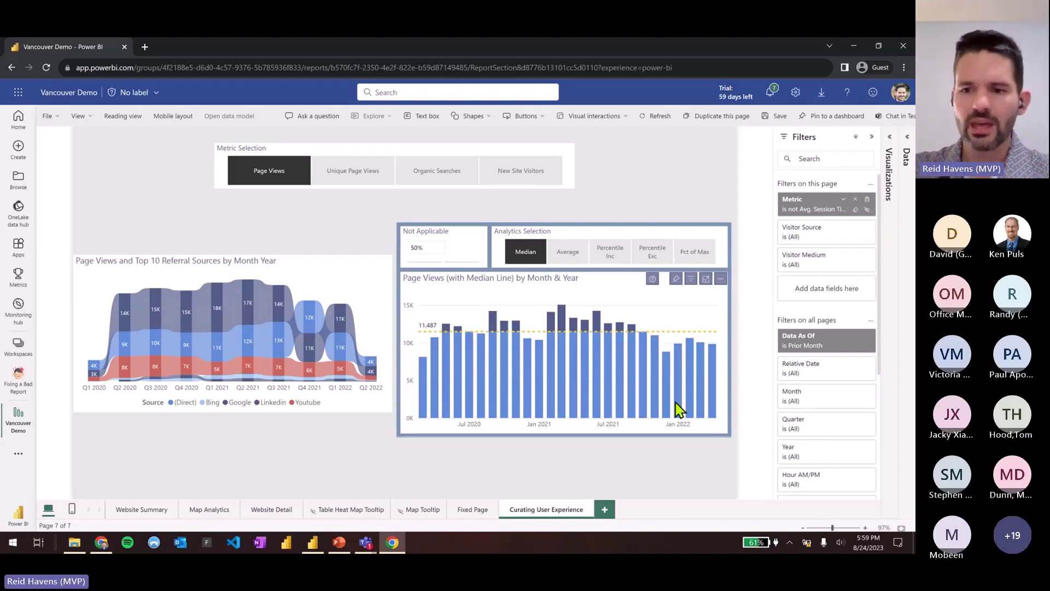
pyautogui.click(843, 336)
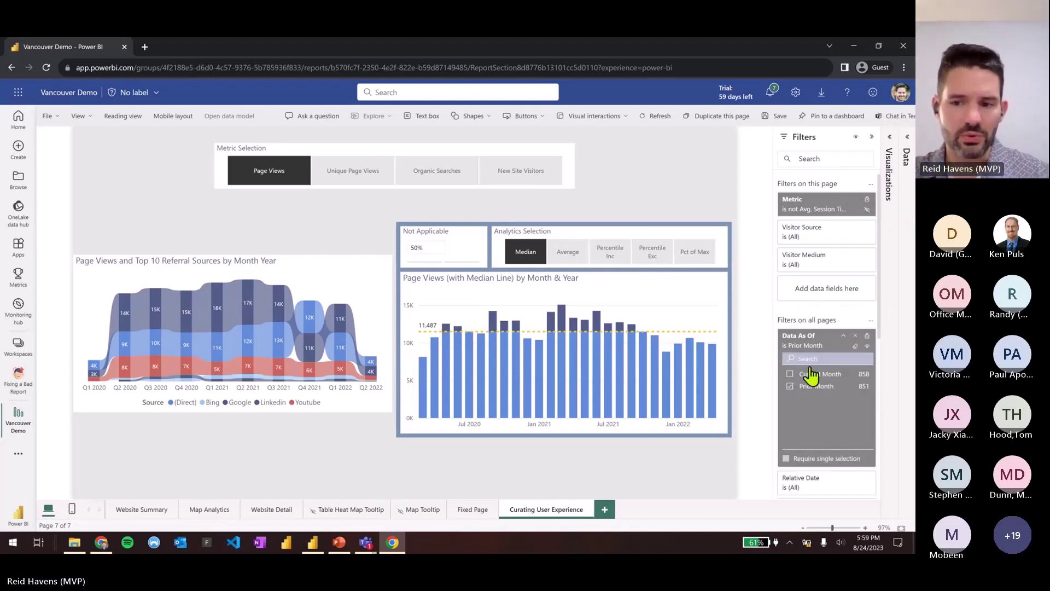
pyautogui.click(843, 335)
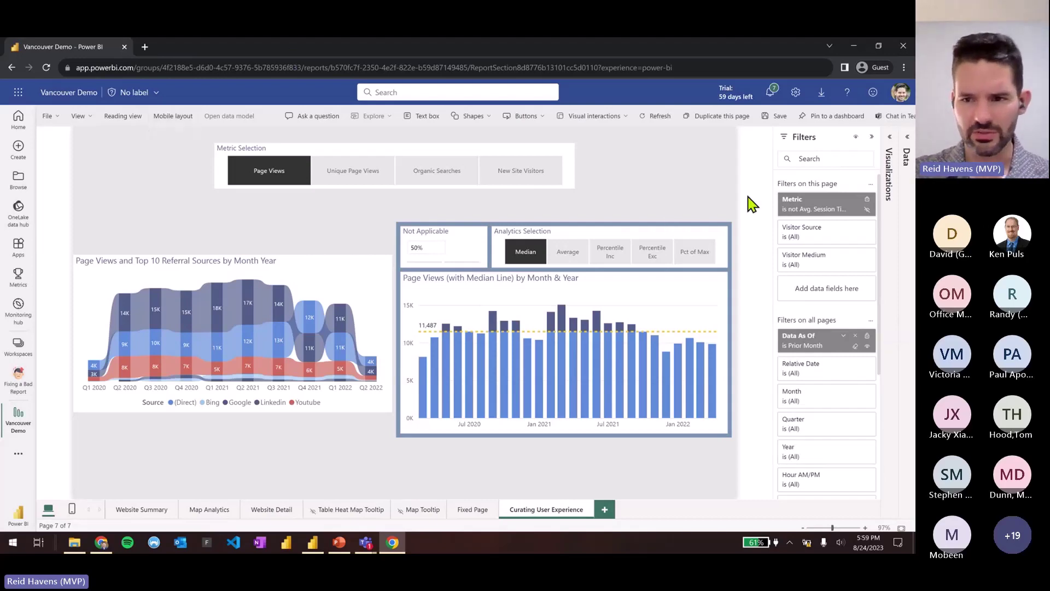
pyautogui.click(112, 120)
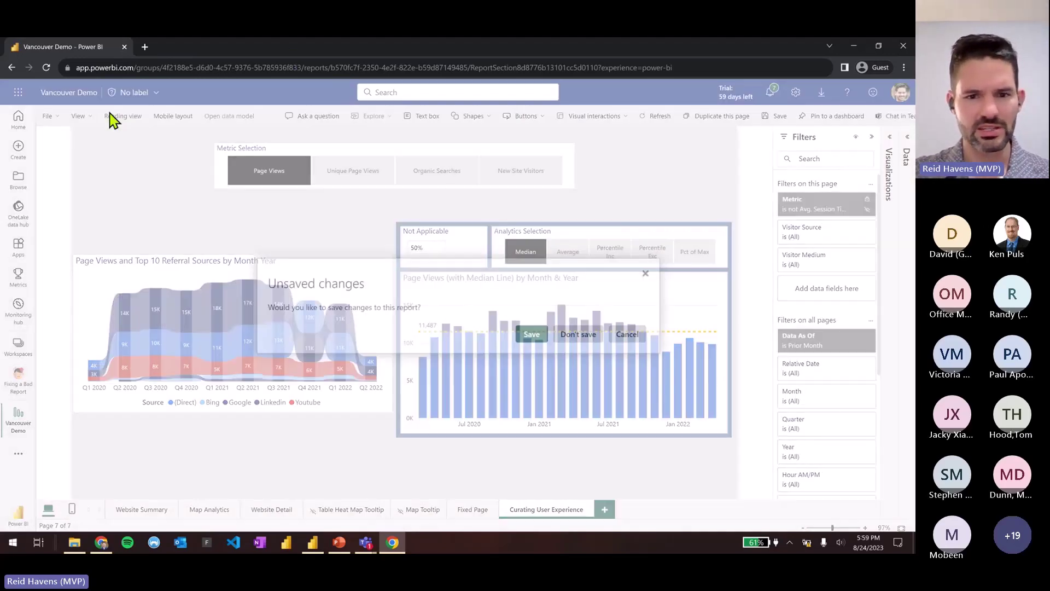
pyautogui.click(625, 336)
# Set the referral sources chart's title to "Page Views and Top 5 Referral Sources by Month Year"
pyautogui.click(243, 266)
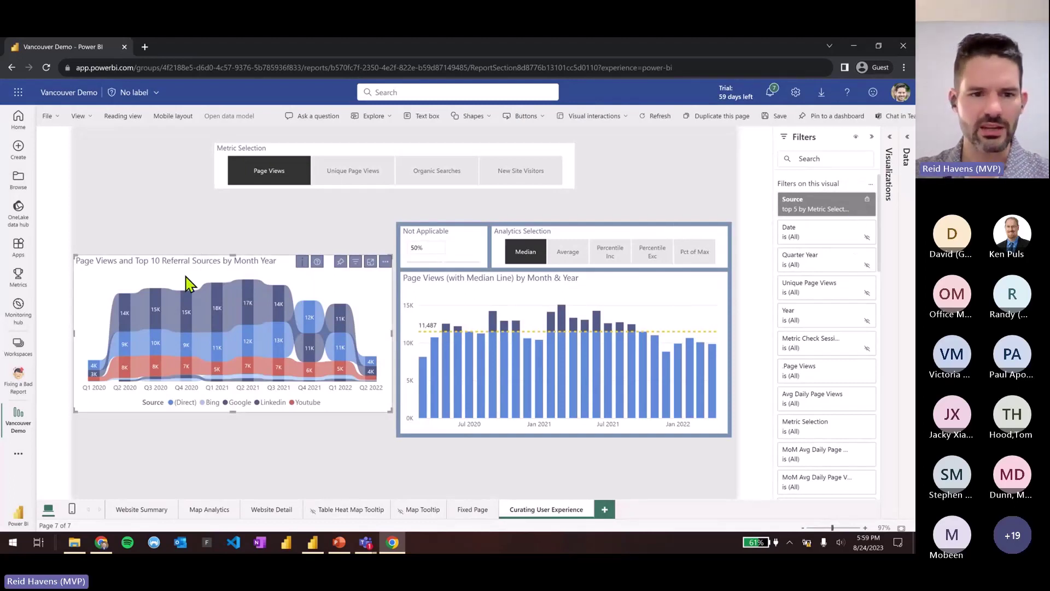
pyautogui.click(891, 145)
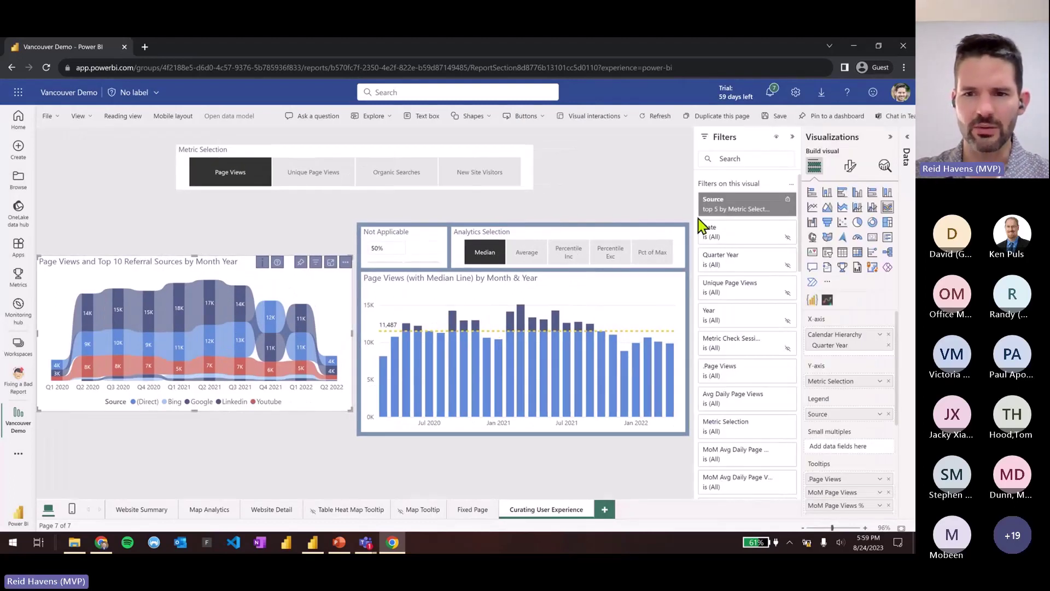
pyautogui.click(849, 166)
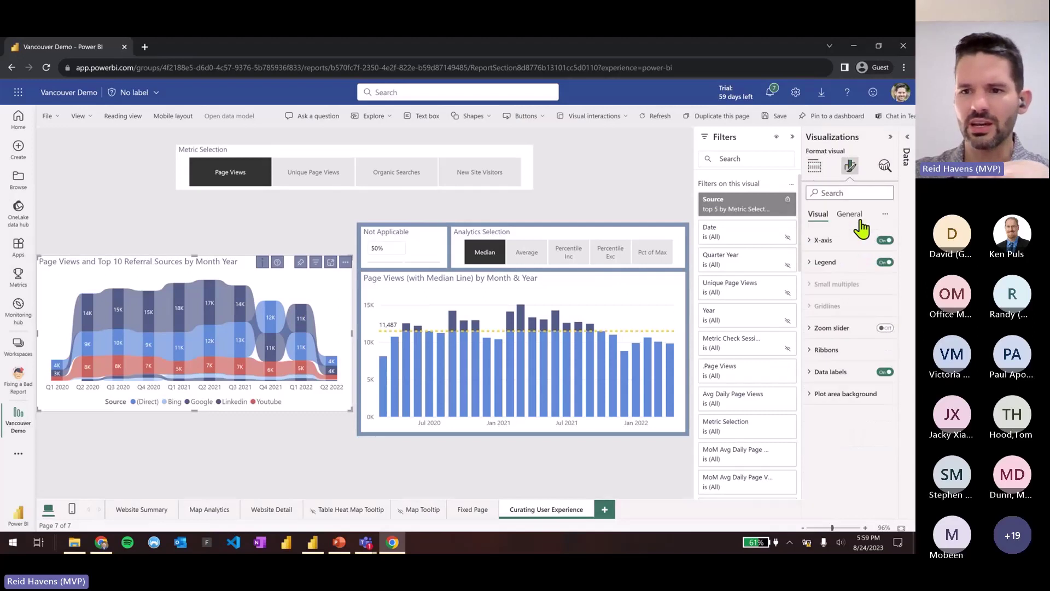
pyautogui.click(849, 214)
pyautogui.click(841, 264)
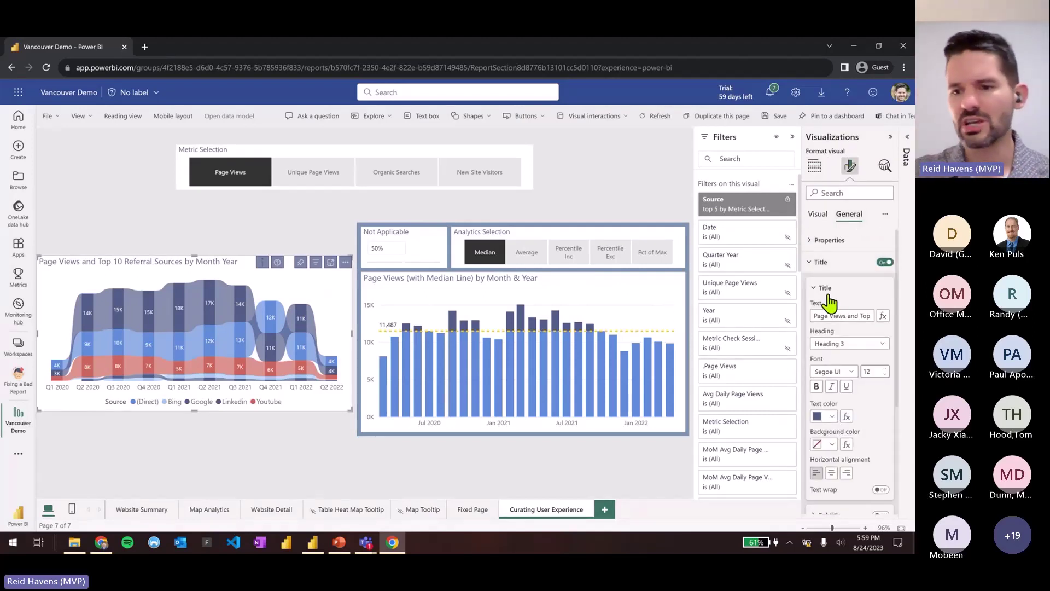
pyautogui.click(833, 316)
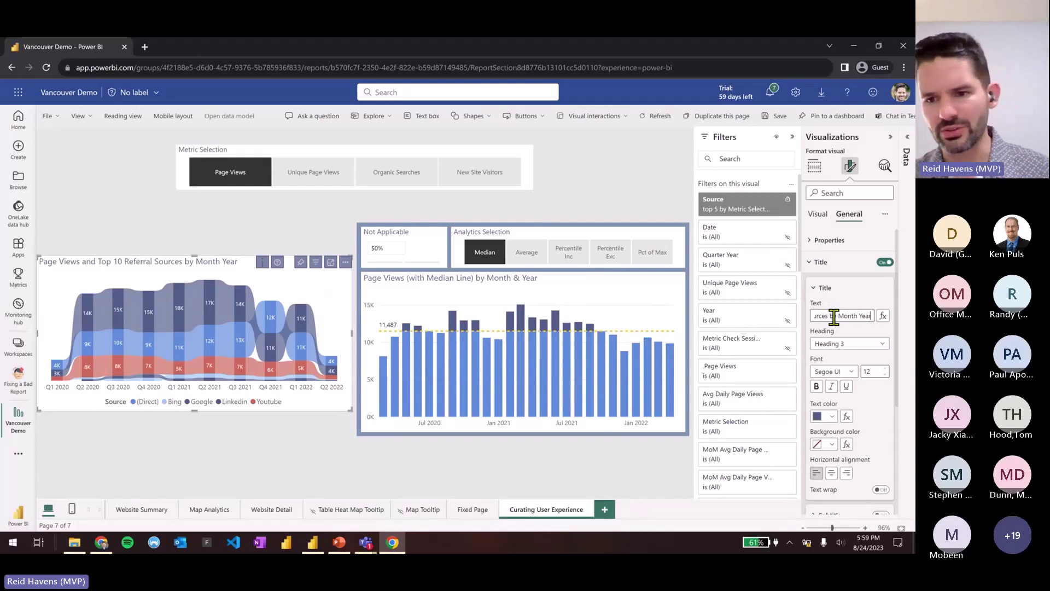
pyautogui.hotkey('ctrl', 'BackSpace')
pyautogui.hotkey('ctrl', 'BackSpace')
pyautogui.hotkey('ctrl', 'Left')
pyautogui.hotkey('ctrl', 'Left')
pyautogui.hotkey('ctrl', 'Left')
pyautogui.hotkey('ctrl', 'Left')
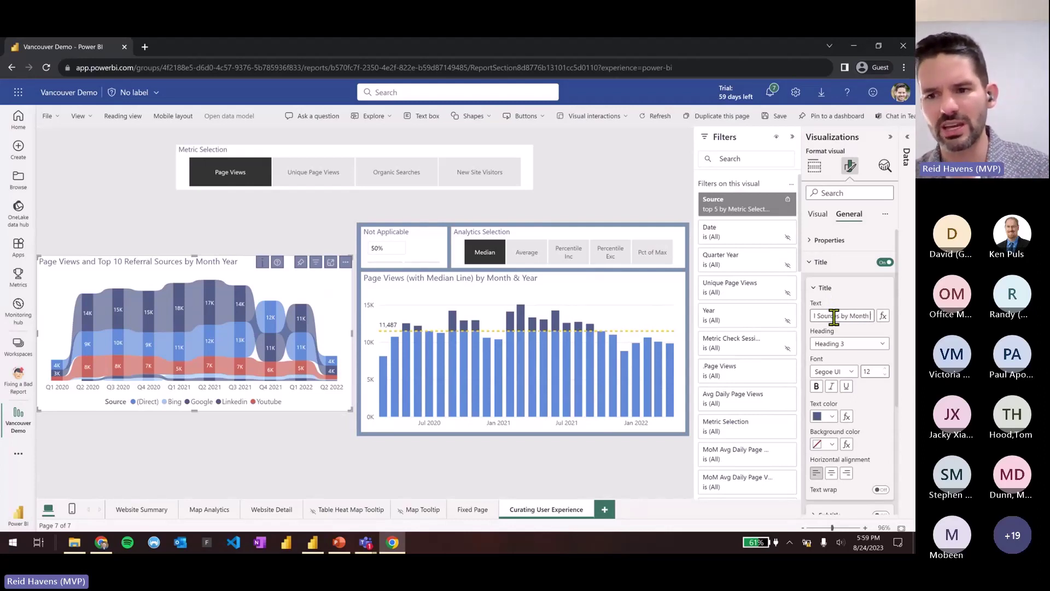
pyautogui.press('Delete')
pyautogui.press('Delete')
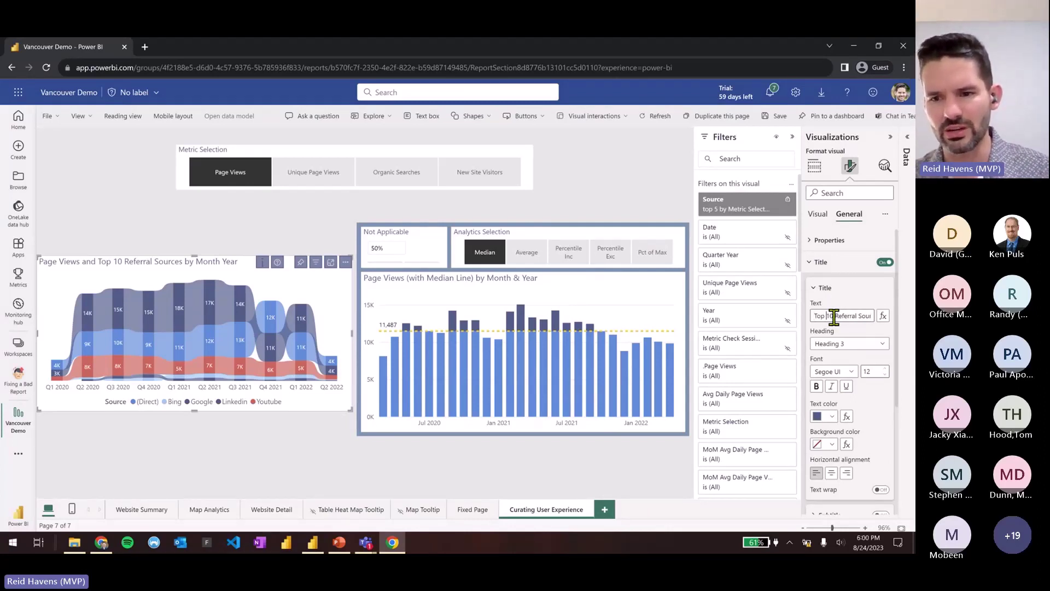
pyautogui.write('5')
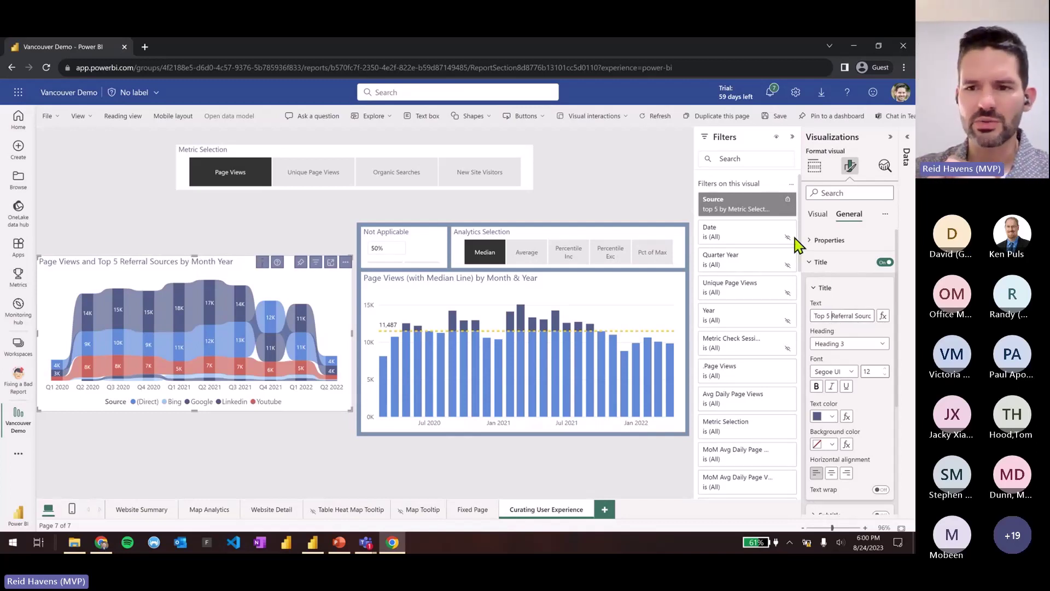
# Save the report while returning to the reading view and show the filters and slicers affecting the referral sources chart
pyautogui.click(112, 116)
pyautogui.click(520, 335)
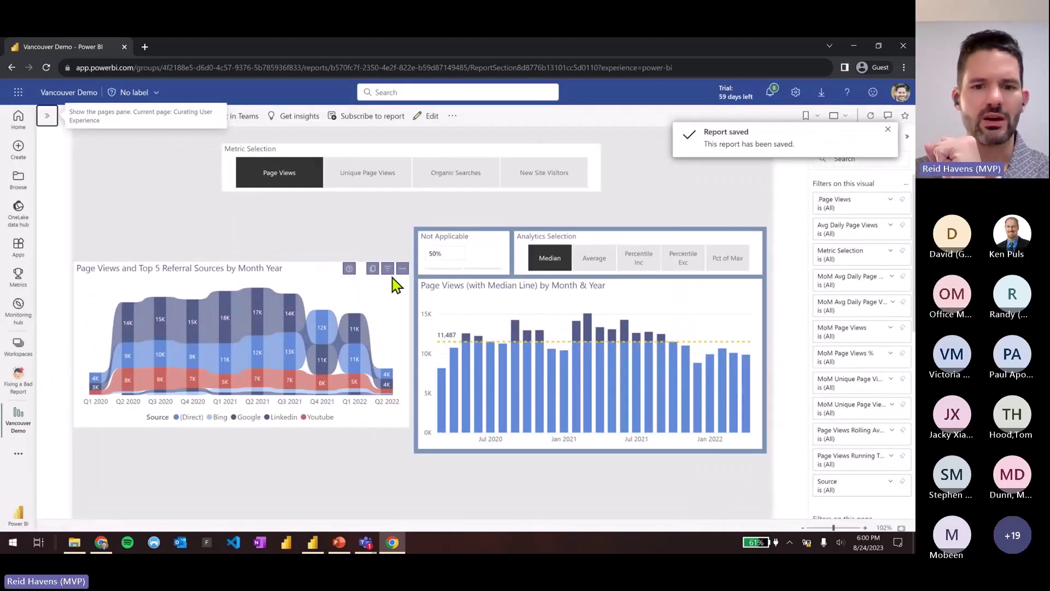
pyautogui.moveTo(387, 274)
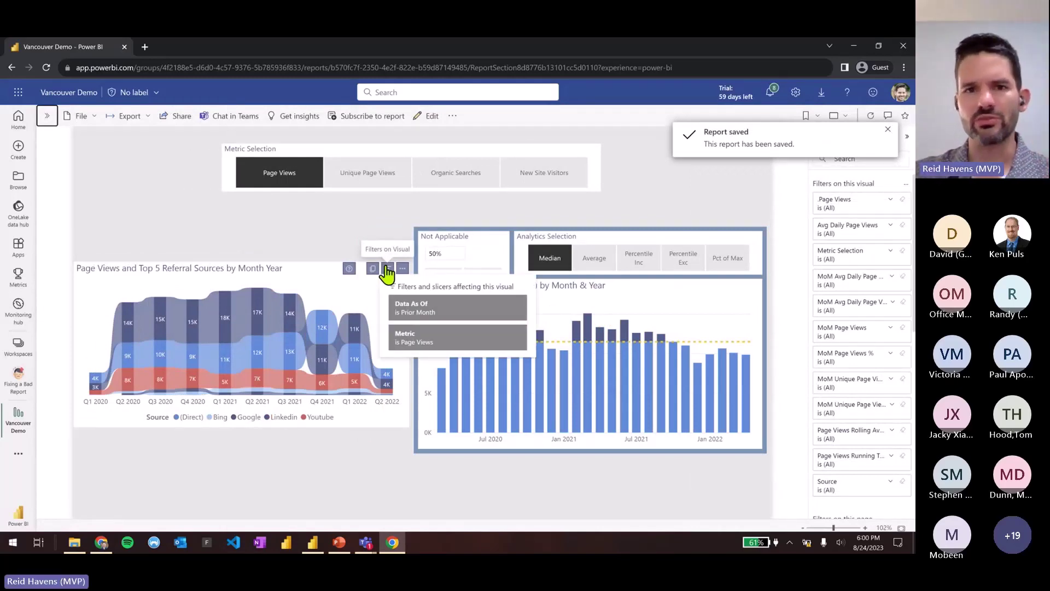
# Try Unique Page Views, Organic Searches and New Site Visitors in the Metric Selection slicer and return it to Page Views
pyautogui.click(391, 184)
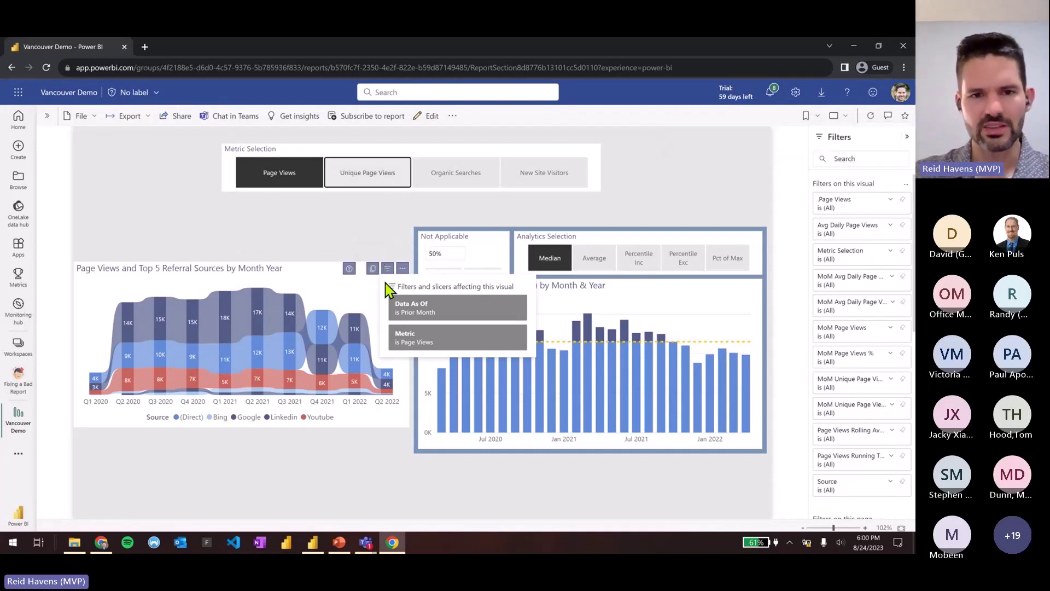
pyautogui.click(451, 186)
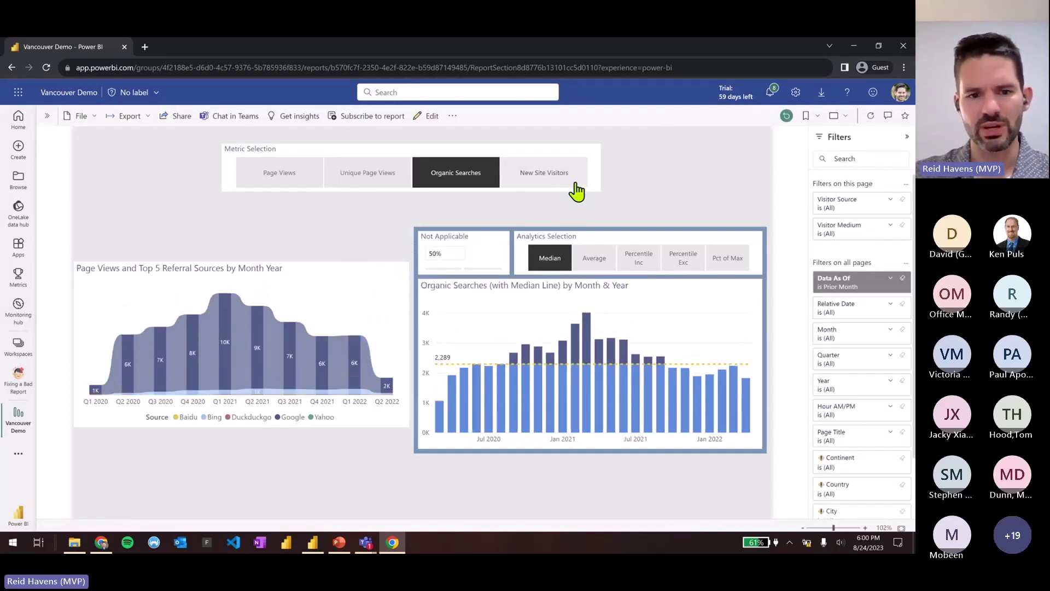
pyautogui.click(575, 187)
pyautogui.click(345, 175)
pyautogui.click(277, 186)
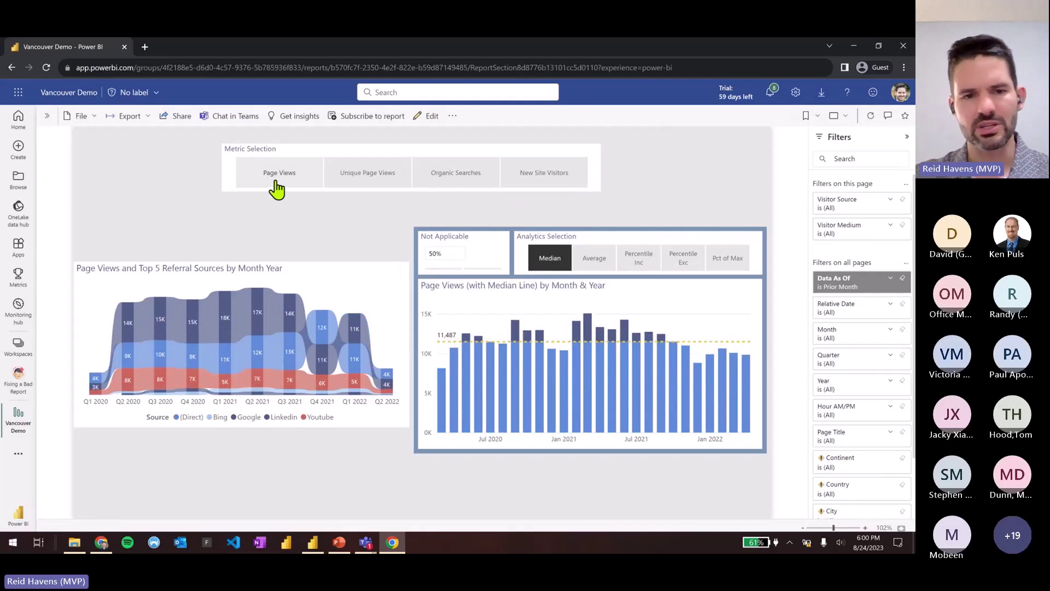
pyautogui.click(277, 188)
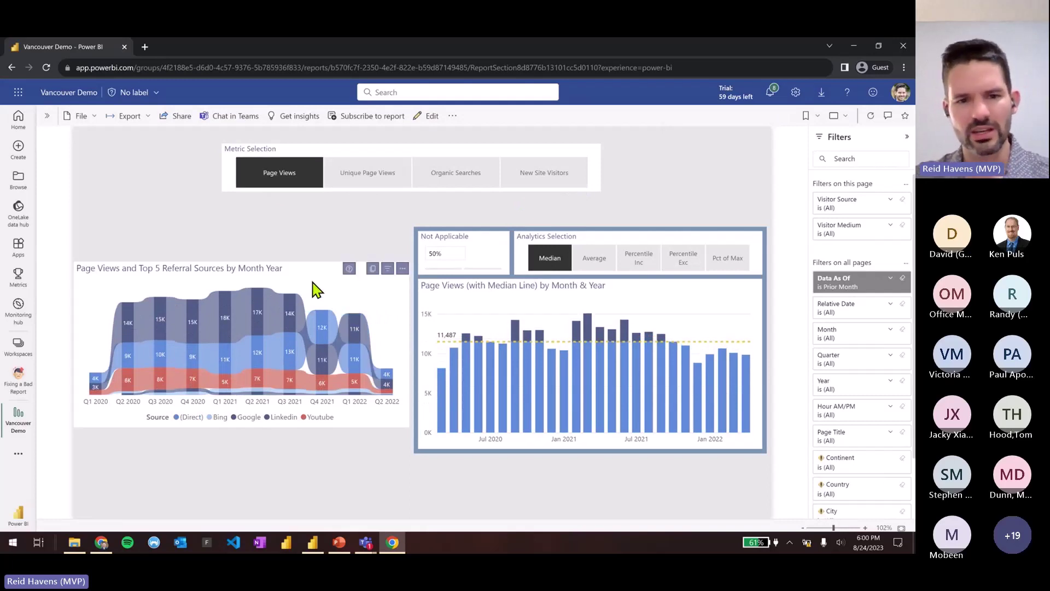
# Set the Data As Of filter on all pages to Current Month and collapse its card
pyautogui.click(892, 280)
pyautogui.click(855, 315)
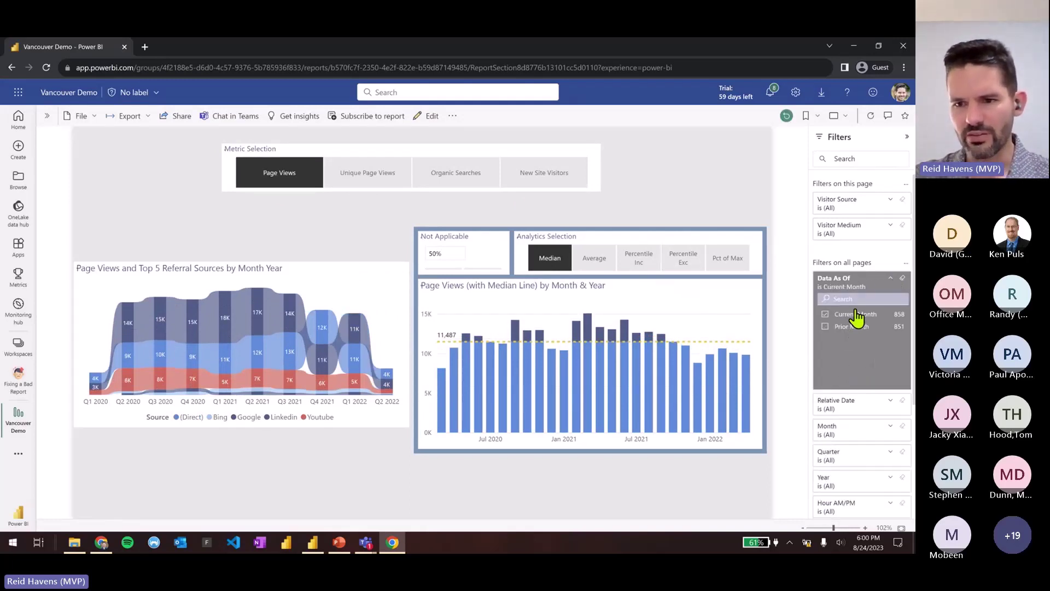
pyautogui.click(889, 280)
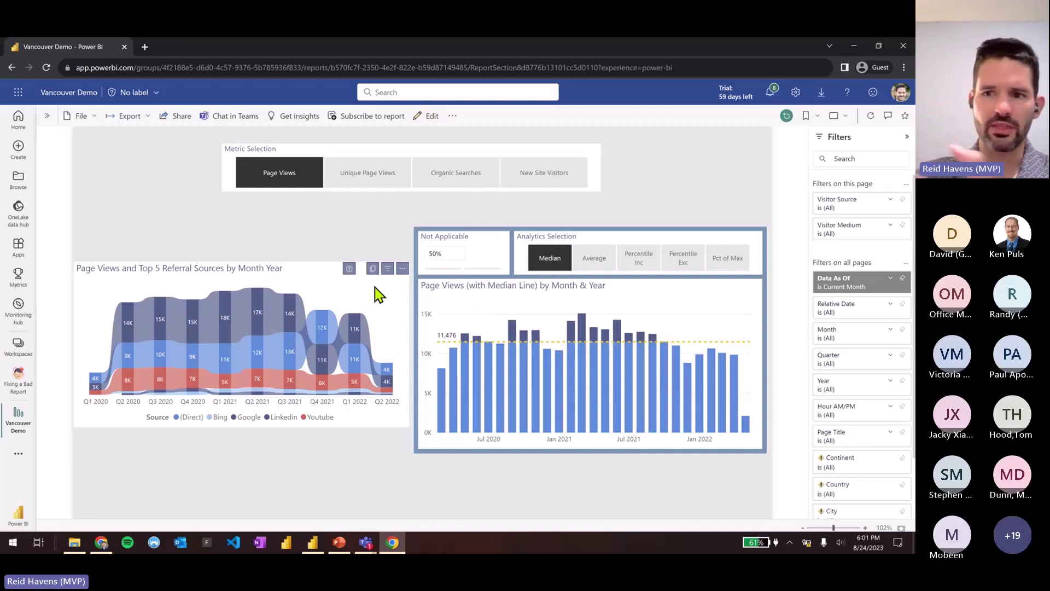
# Look through the visual, page and all-pages filters that readers see for the referral sources chart, and deselect the chart
pyautogui.click(317, 275)
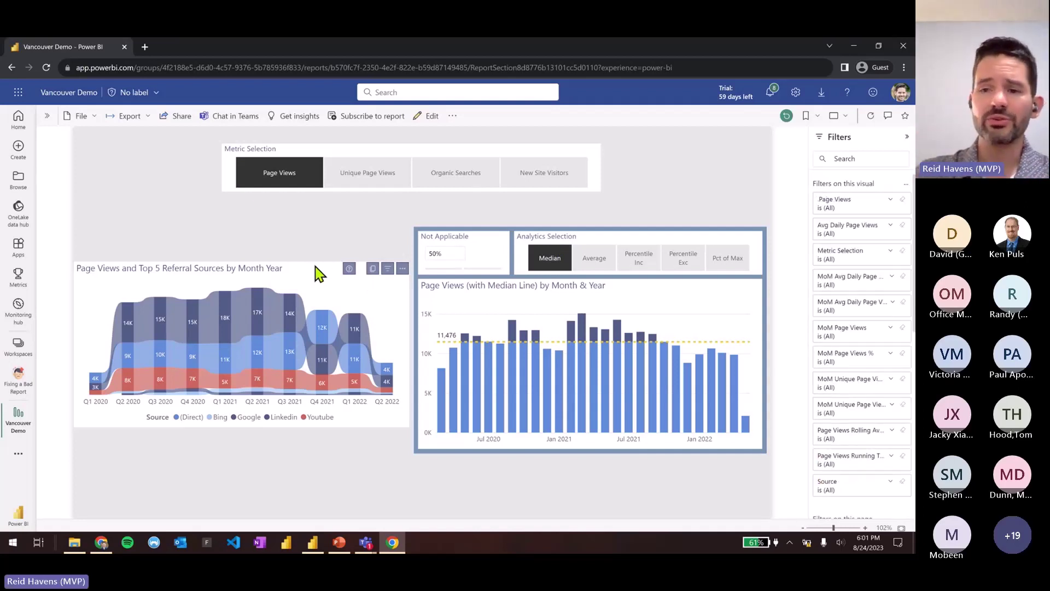
pyautogui.scroll(-4, 825, 345)
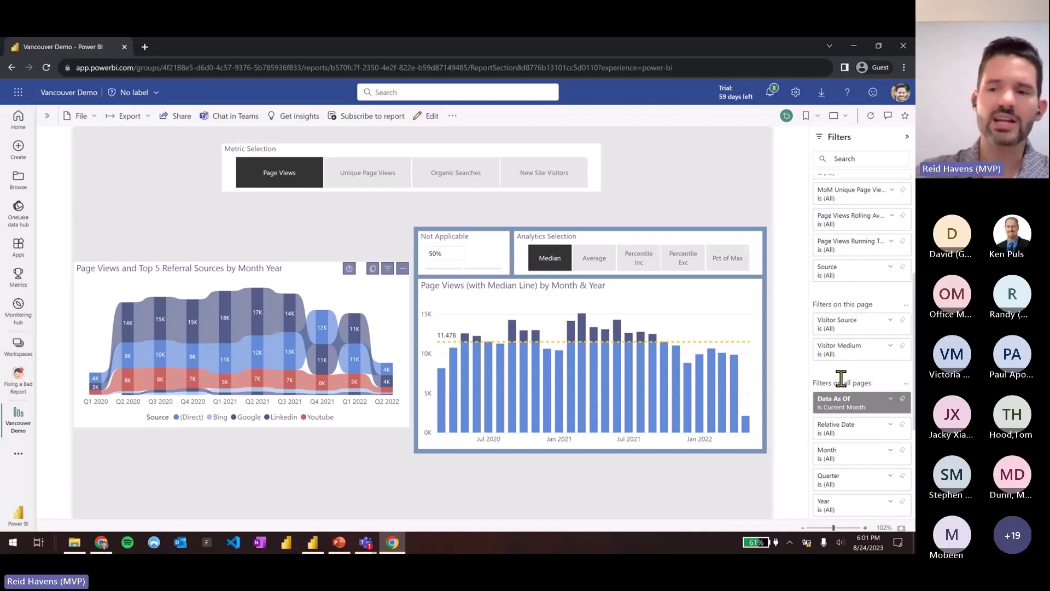
pyautogui.scroll(4, 837, 382)
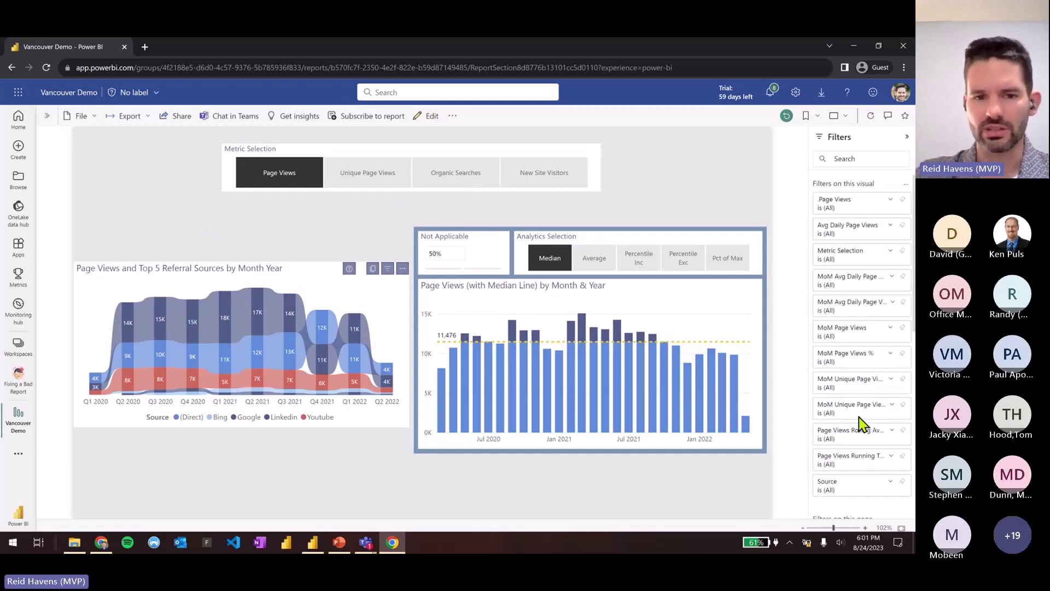
pyautogui.click(289, 225)
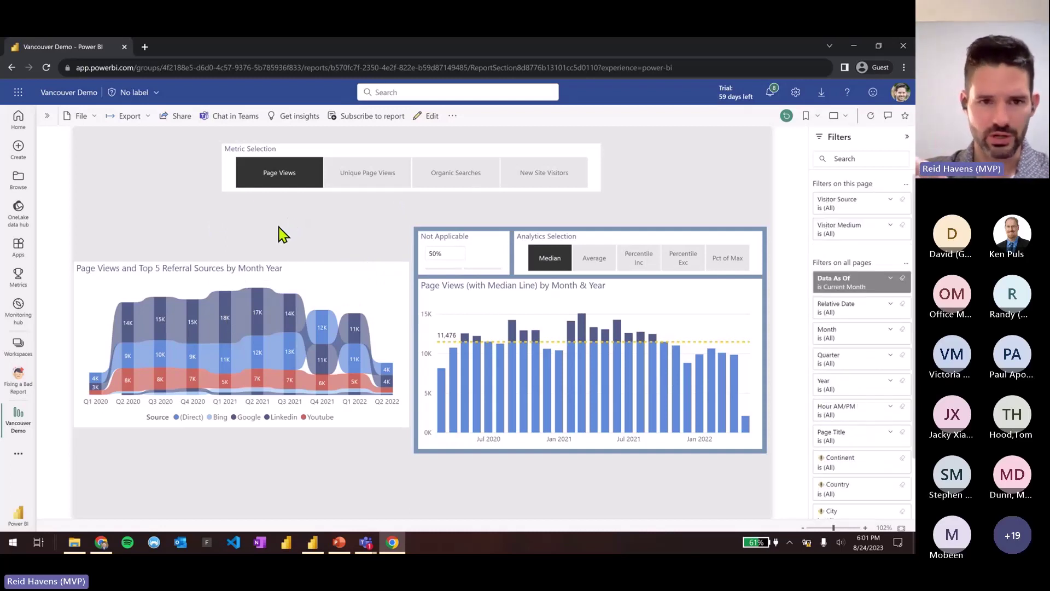
# Return to editing and hide the referral sources chart's Page Views, Avg Daily Page Views, Metric Selection and MoM filters from readers
pyautogui.click(421, 117)
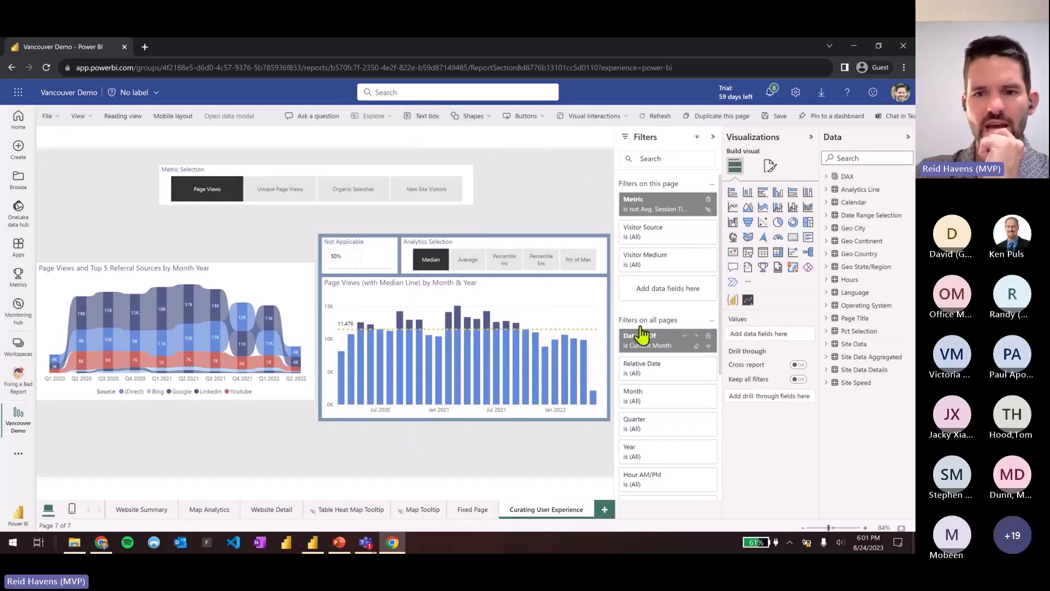
pyautogui.click(146, 278)
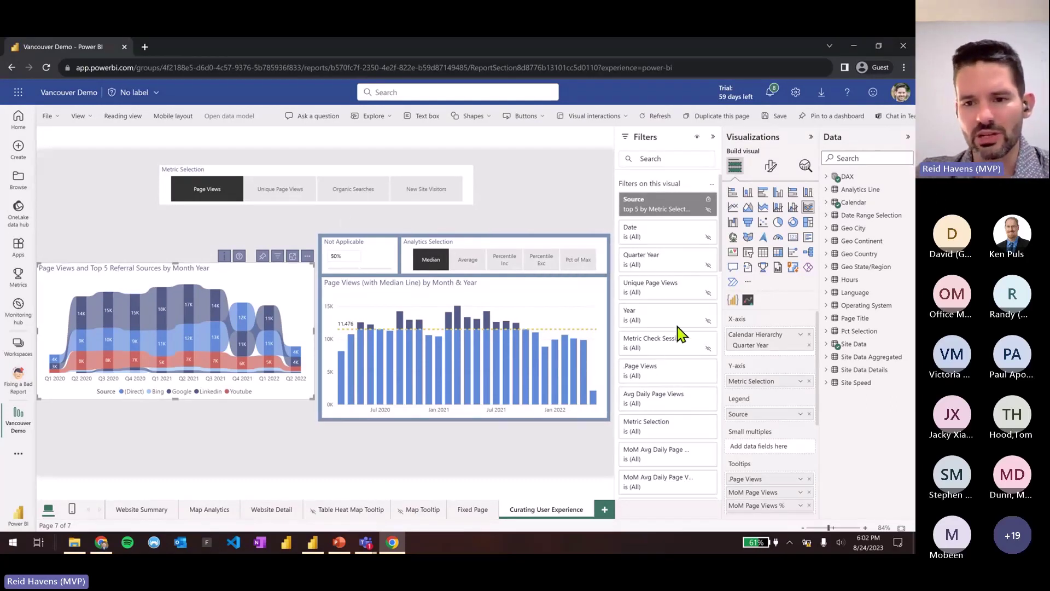
pyautogui.scroll(-2, 678, 334)
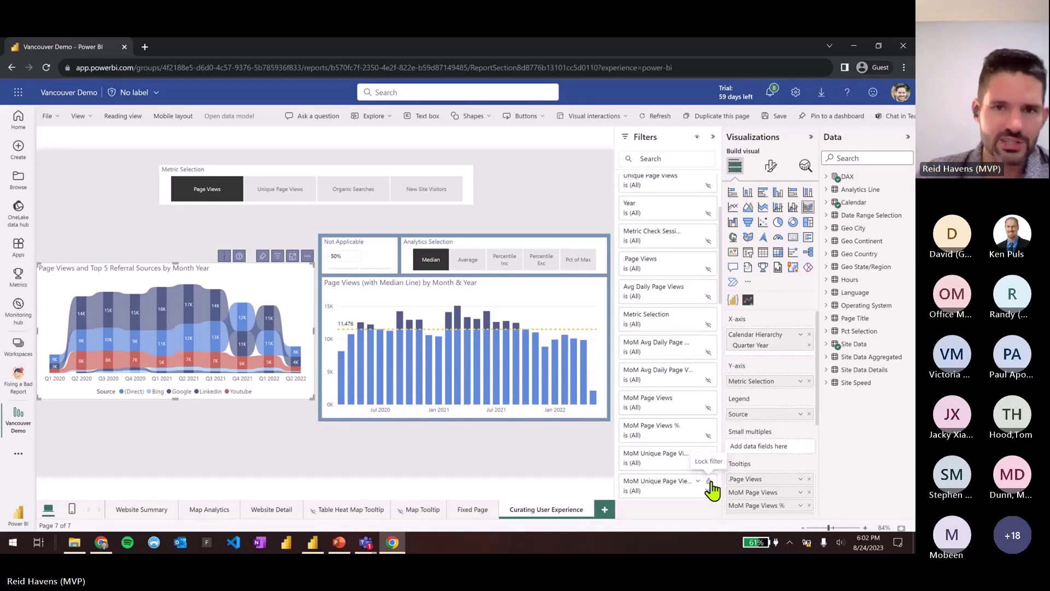
pyautogui.click(709, 481)
pyautogui.scroll(3, 632, 444)
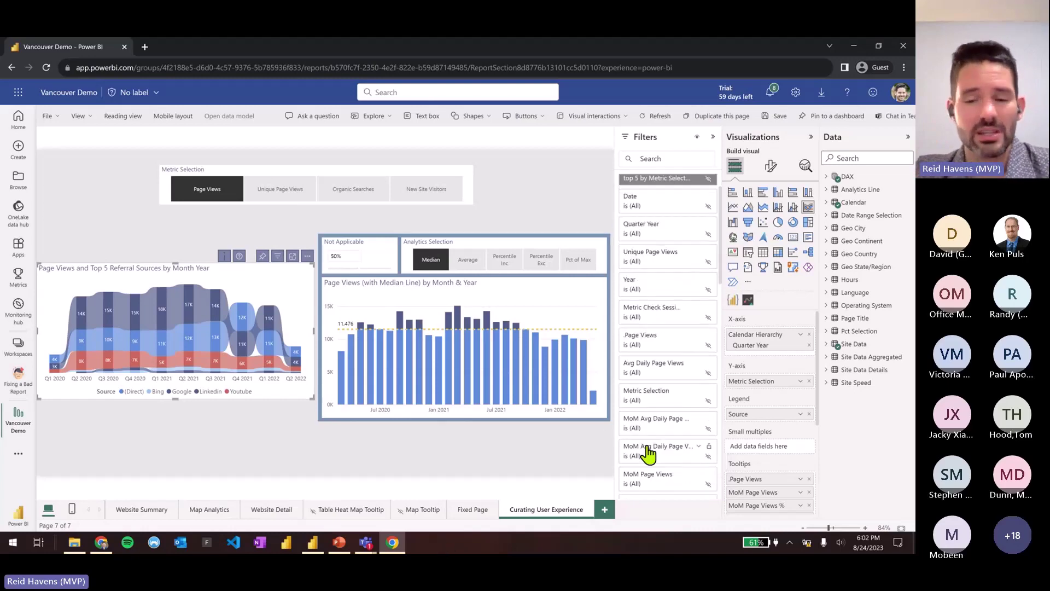
# Save the report while returning to the reading view and check which filters remain for the referral sources chart
pyautogui.click(125, 119)
pyautogui.click(534, 339)
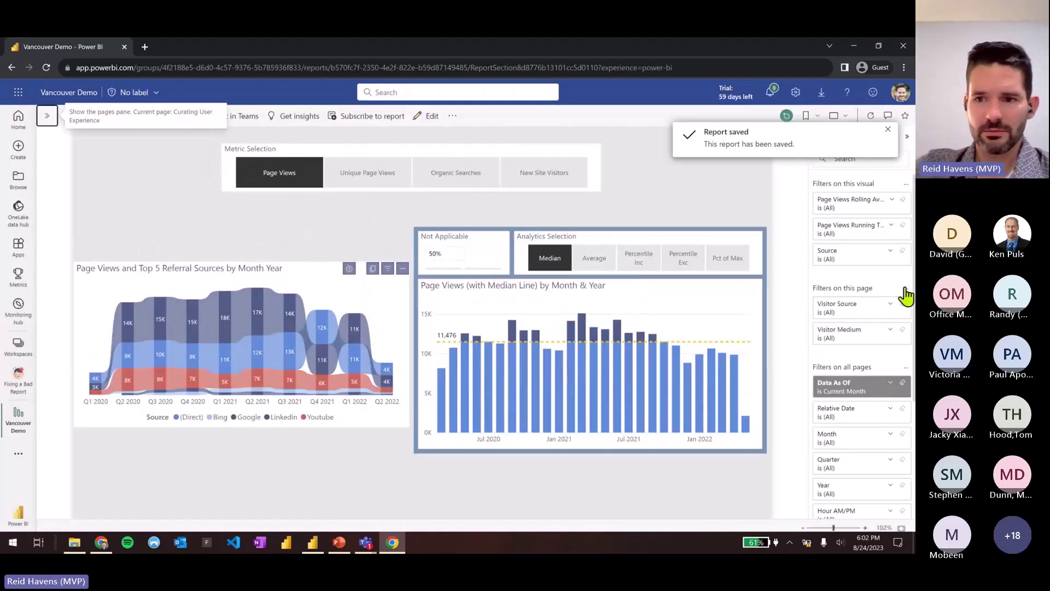
pyautogui.click(219, 278)
pyautogui.click(452, 116)
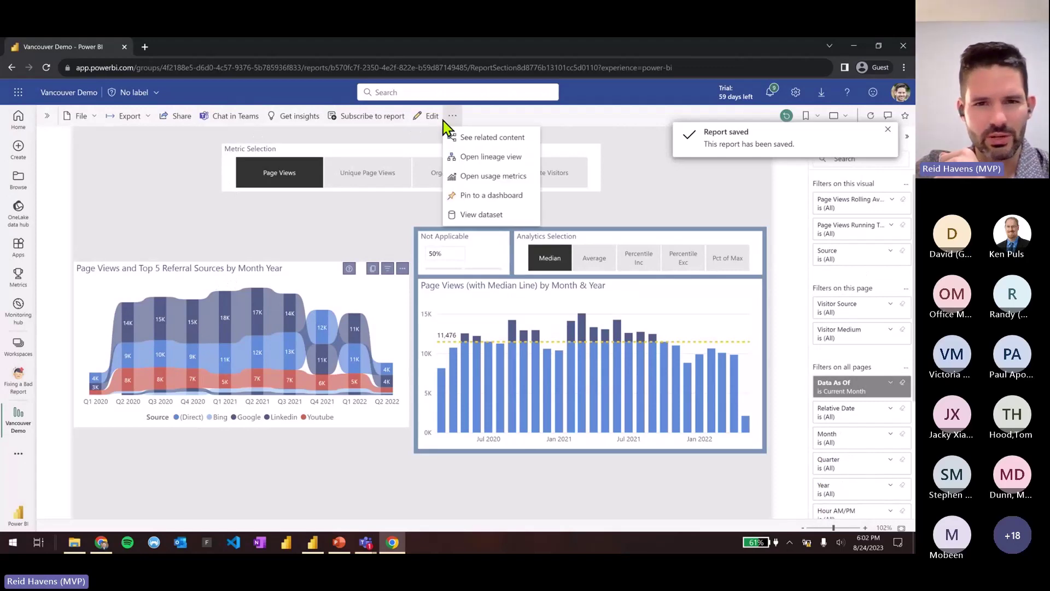
# Hide the referral sources chart's Page Views rolling average, Page Views running total and Source filters from readers, and save the report on returning to reading view
pyautogui.click(434, 129)
pyautogui.click(429, 129)
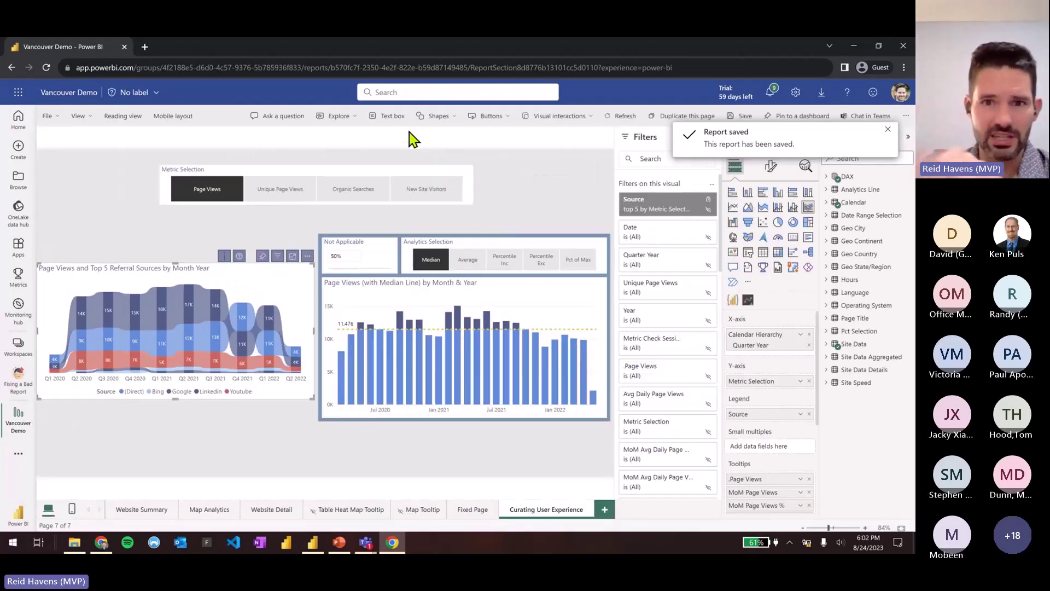
pyautogui.scroll(-2, 627, 316)
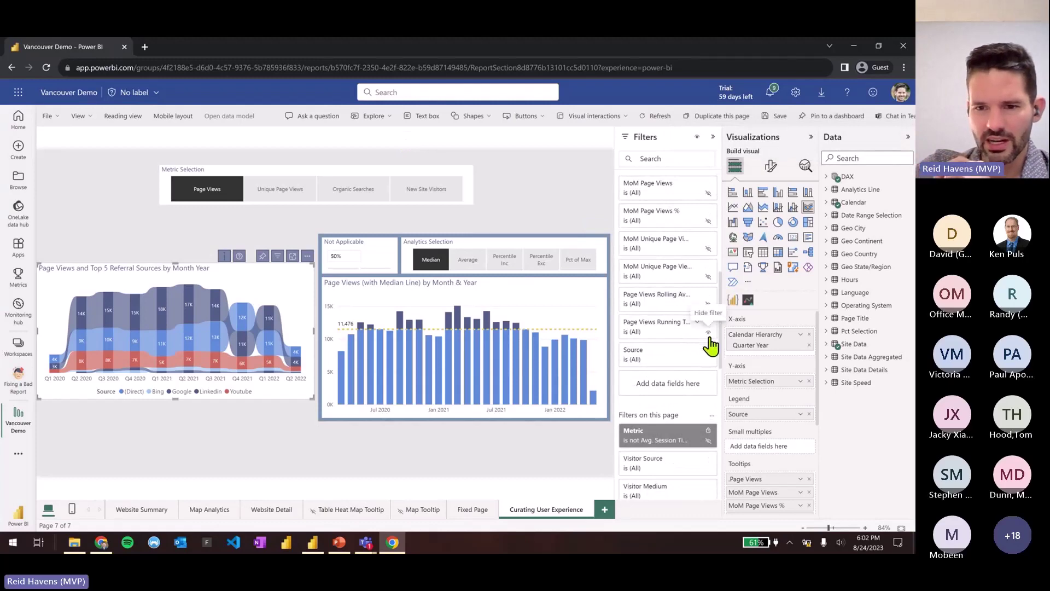
pyautogui.click(123, 116)
pyautogui.click(537, 334)
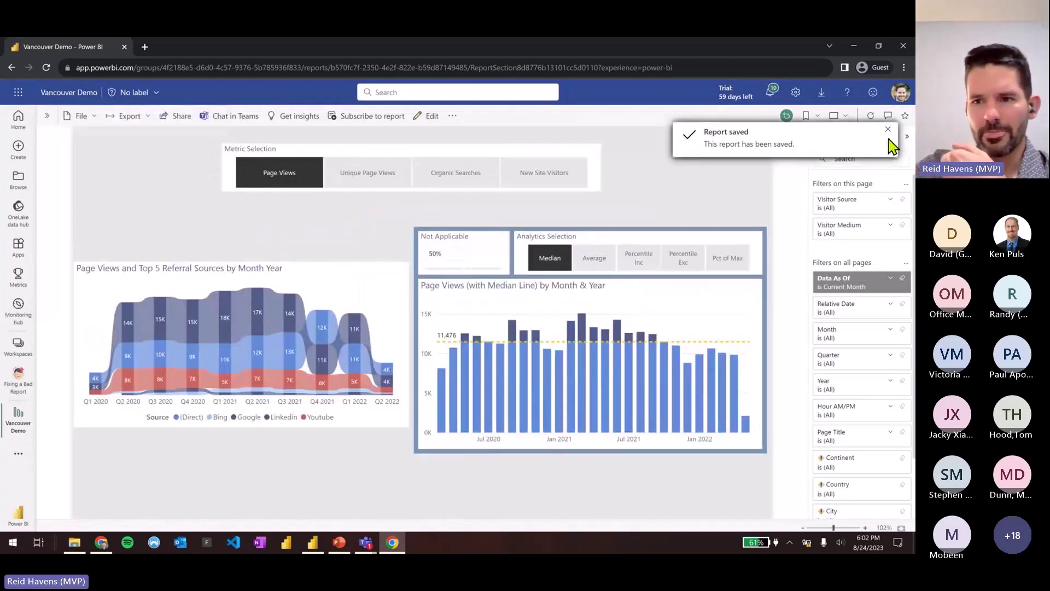
pyautogui.click(887, 131)
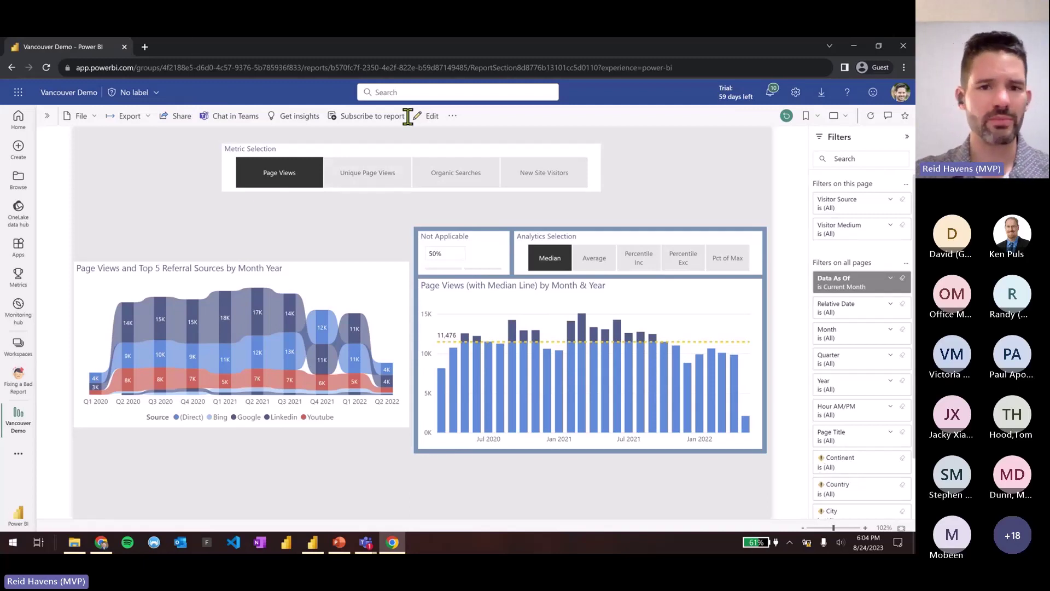
# Return to editing the report and point out where data fields are added for page filters and visual values
pyautogui.click(431, 116)
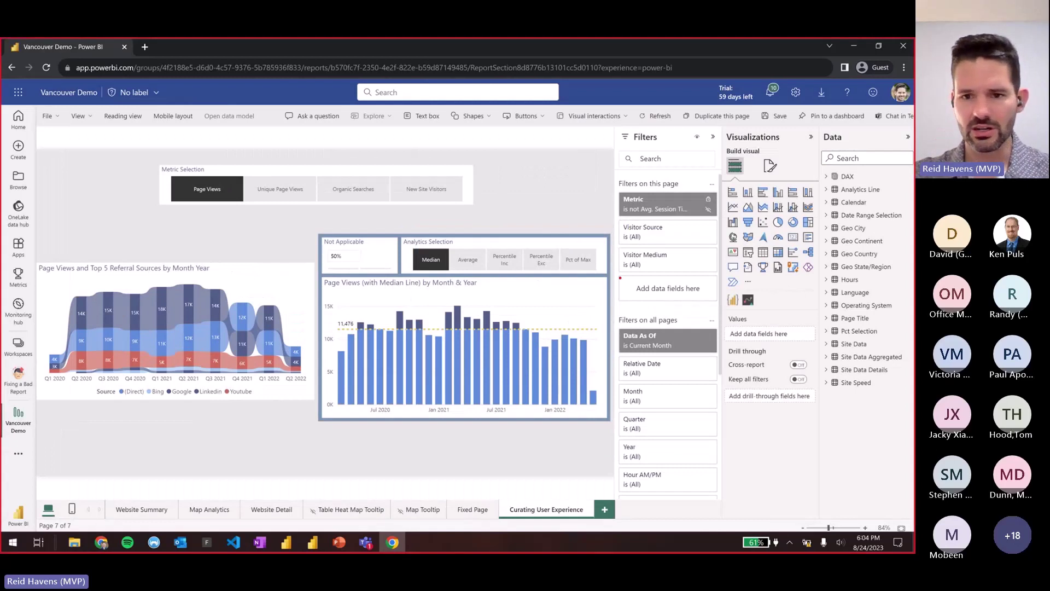
pyautogui.moveTo(620, 277)
pyautogui.mouseDown()
pyautogui.moveTo(727, 300)
pyautogui.moveTo(791, 346)
pyautogui.moveTo(820, 328)
pyautogui.mouseUp()
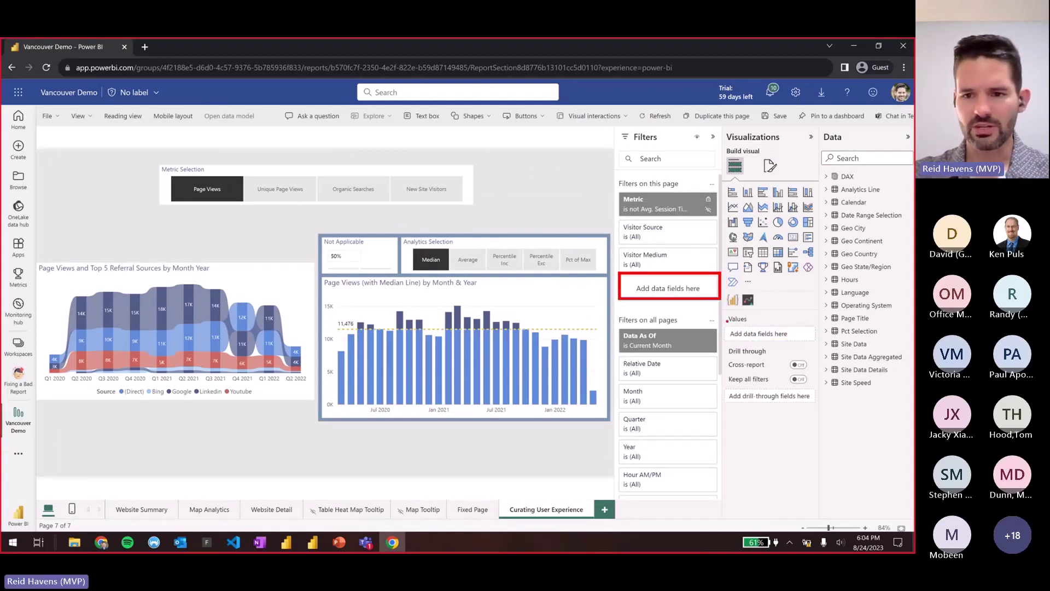
pyautogui.moveTo(727, 321)
pyautogui.mouseDown()
pyautogui.moveTo(814, 346)
pyautogui.moveTo(819, 327)
pyautogui.moveTo(814, 336)
pyautogui.mouseUp()
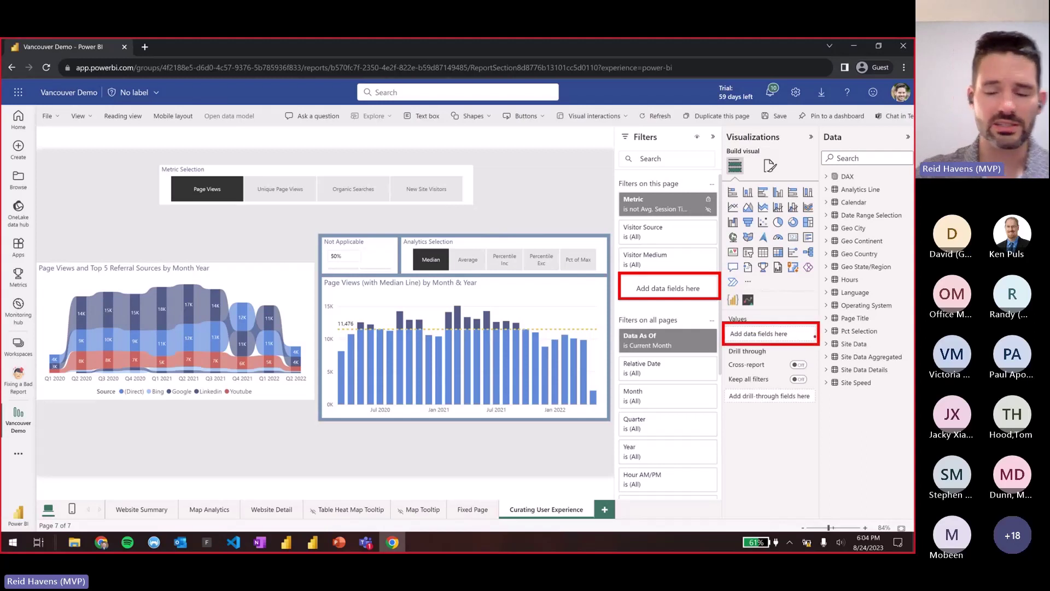
pyautogui.press('Escape')
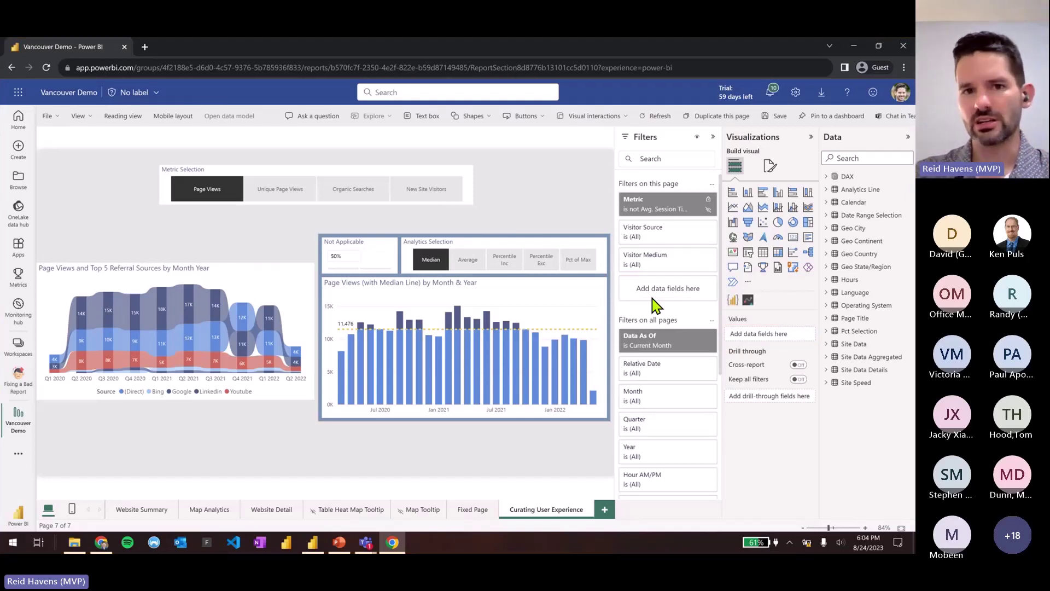
# Remove the invalid Continent, Country and City filters from all pages
pyautogui.scroll(-3, 669, 323)
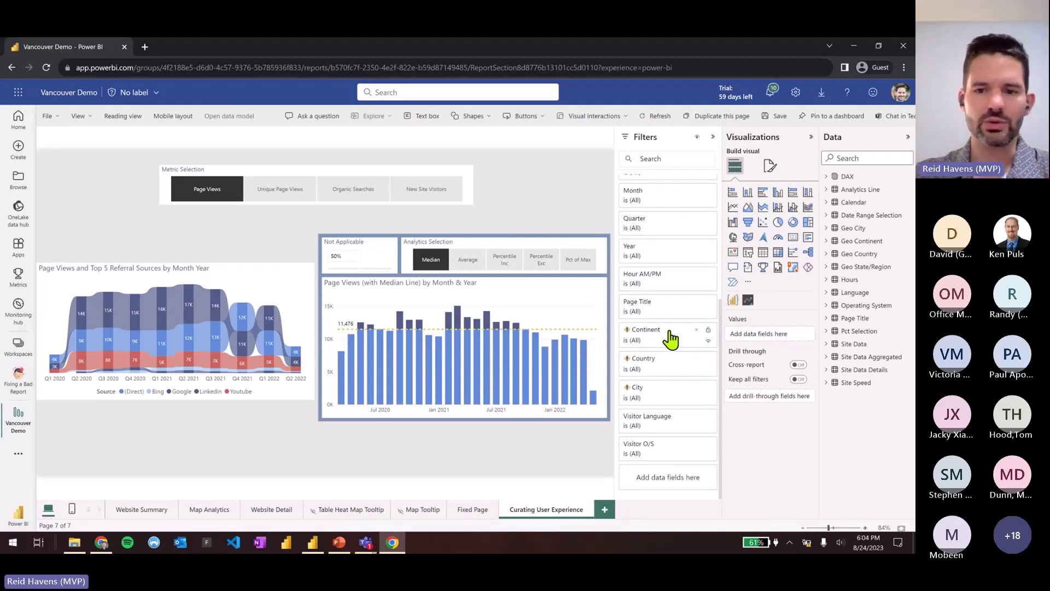
pyautogui.moveTo(628, 336)
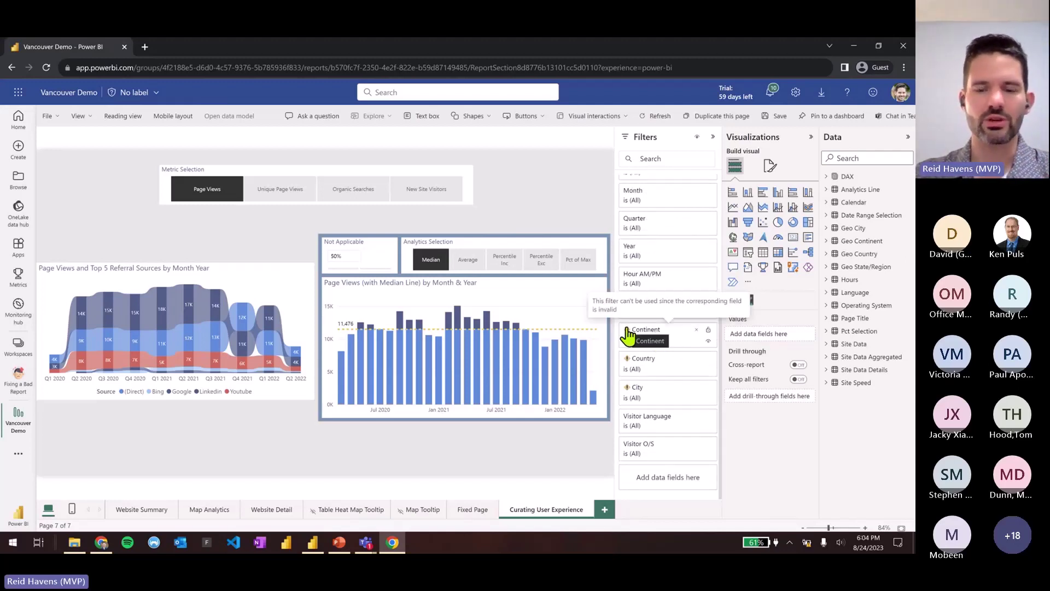
pyautogui.click(697, 330)
pyautogui.click(695, 359)
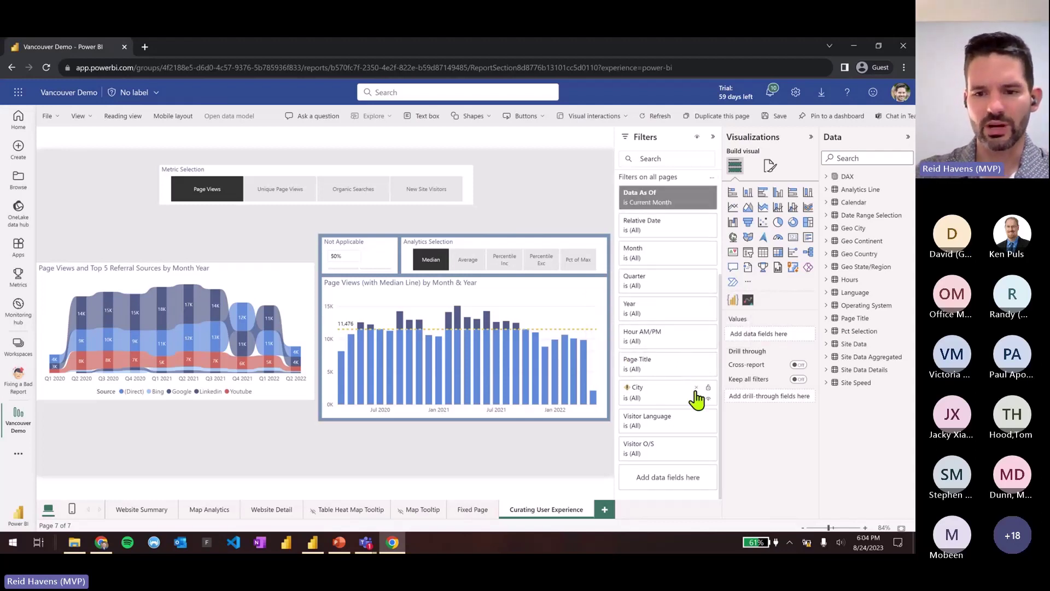
pyautogui.click(696, 389)
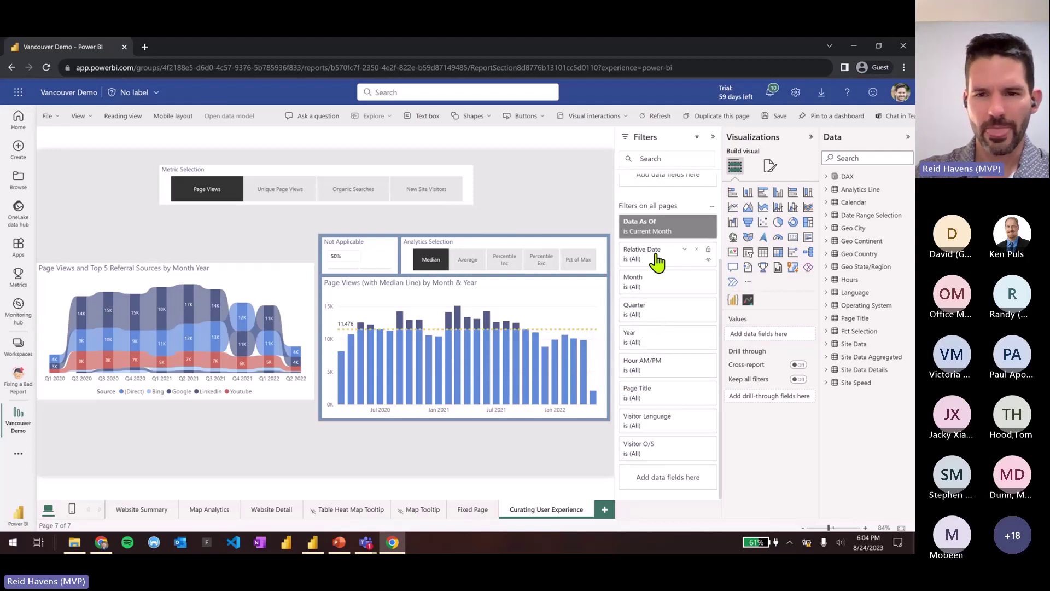
pyautogui.scroll(2, 664, 356)
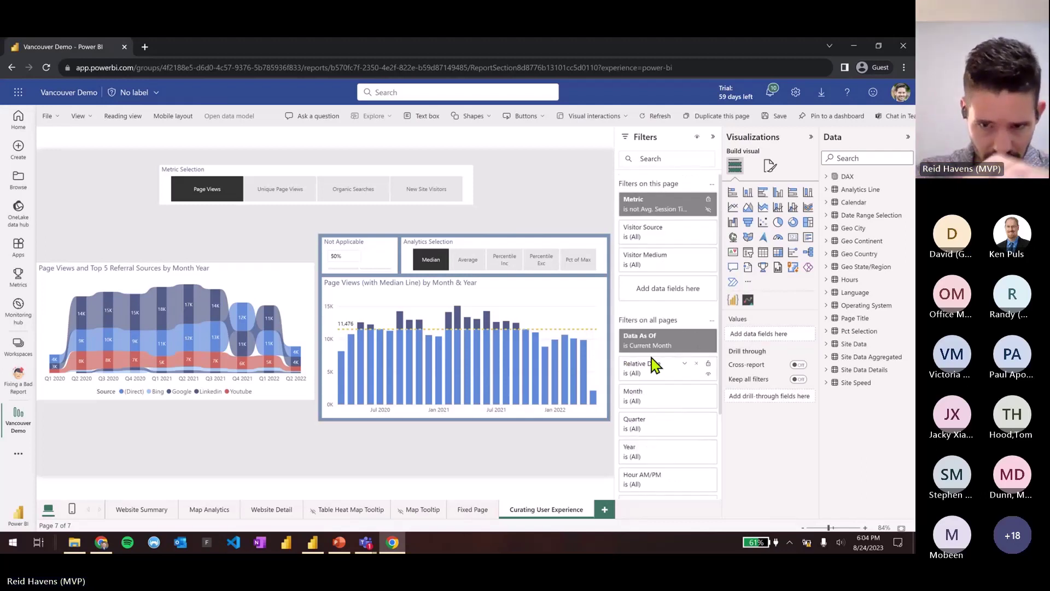
# Select the referral sources chart and compare its visual-level filters with the fields in its axes, legend and tooltips
pyautogui.click(213, 281)
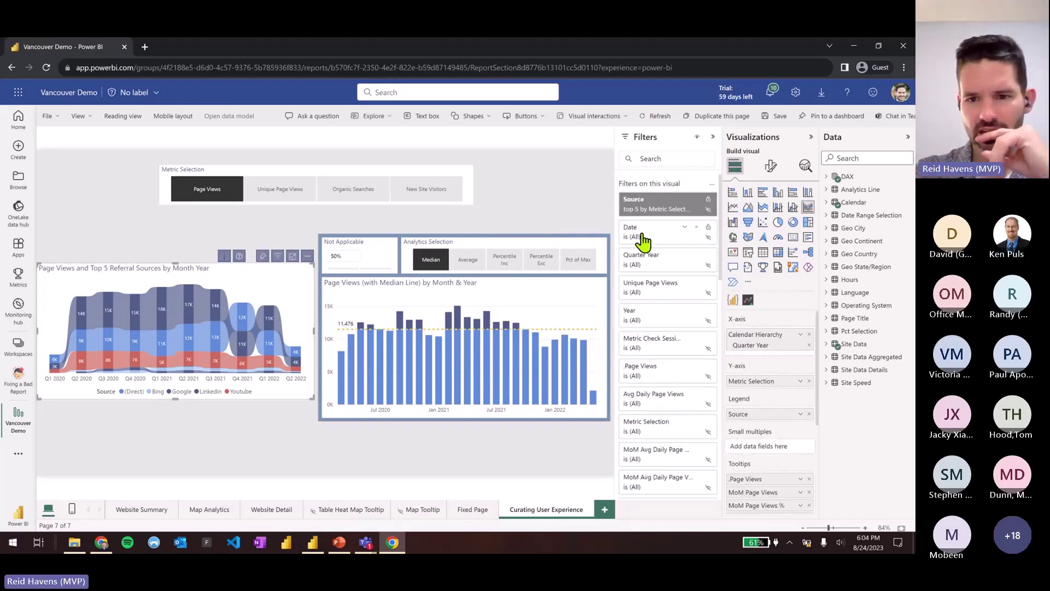
pyautogui.scroll(-1, 651, 388)
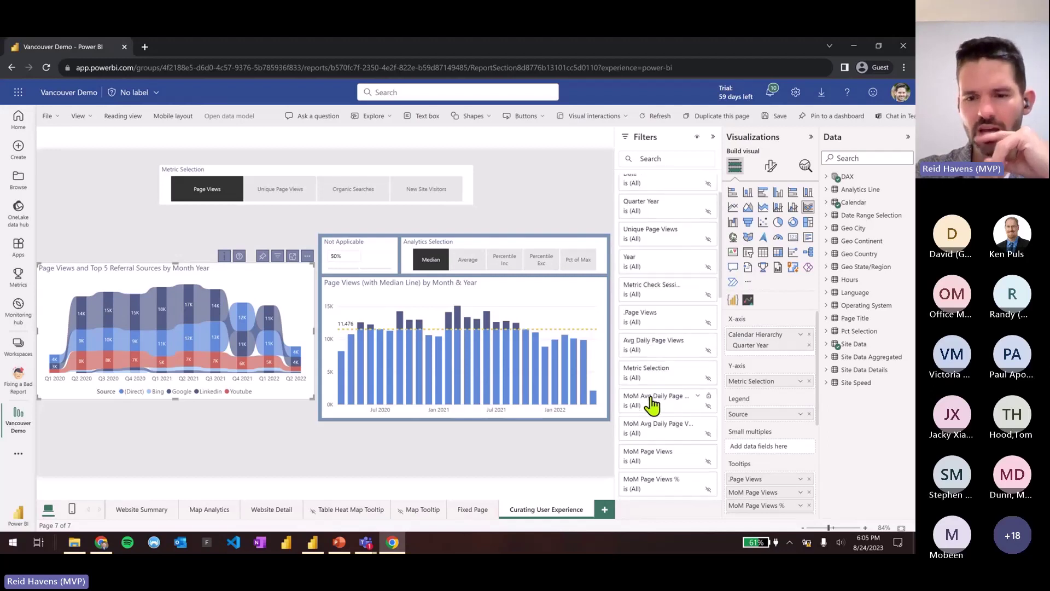
pyautogui.scroll(2, 651, 404)
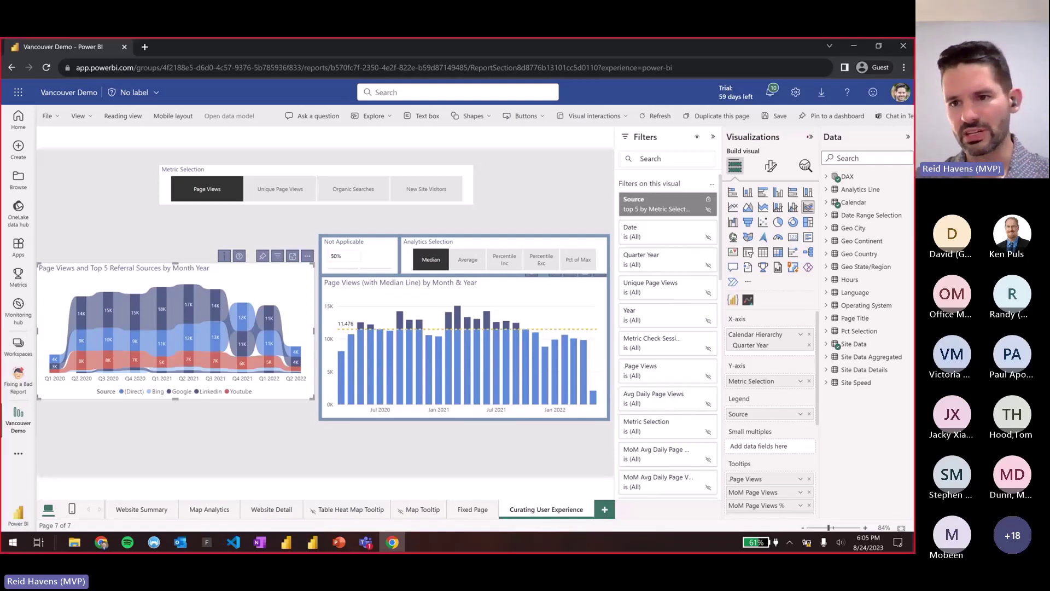
pyautogui.moveTo(827, 127); pyautogui.dragTo(915, 155)
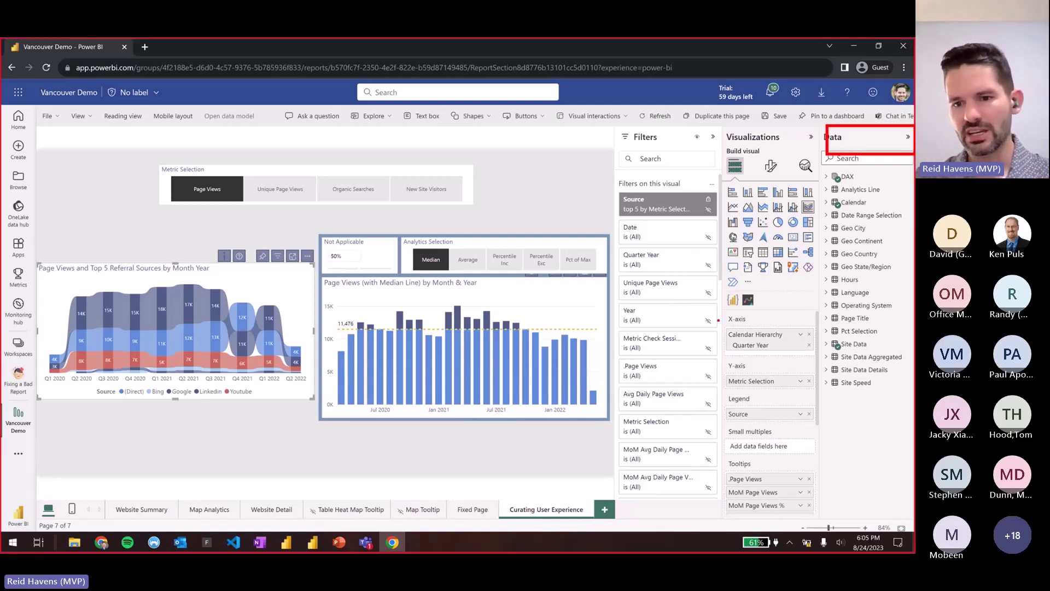
pyautogui.moveTo(728, 309); pyautogui.dragTo(830, 528)
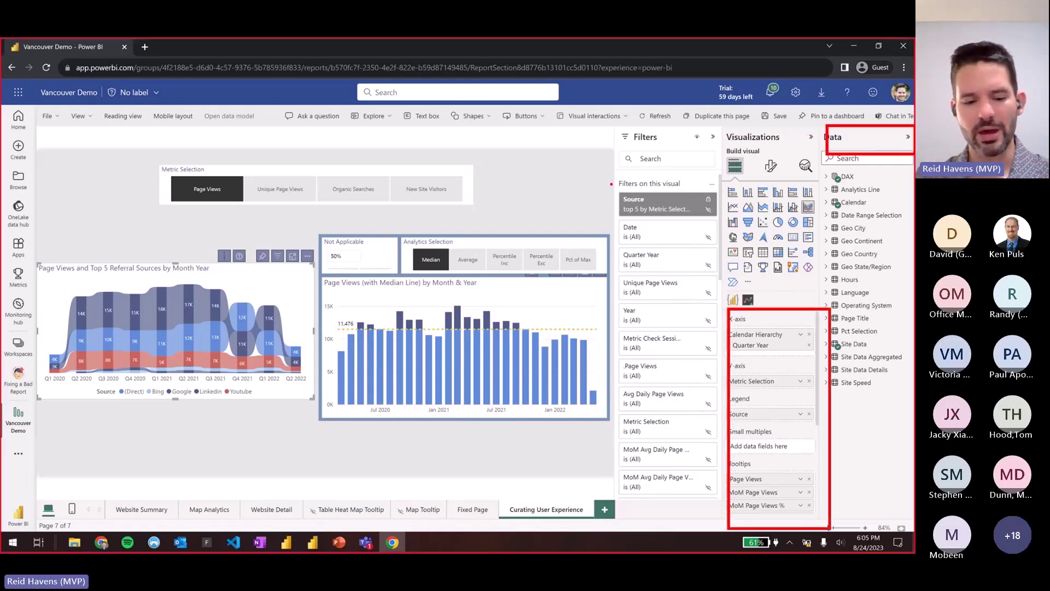
pyautogui.moveTo(704, 128); pyautogui.dragTo(661, 371)
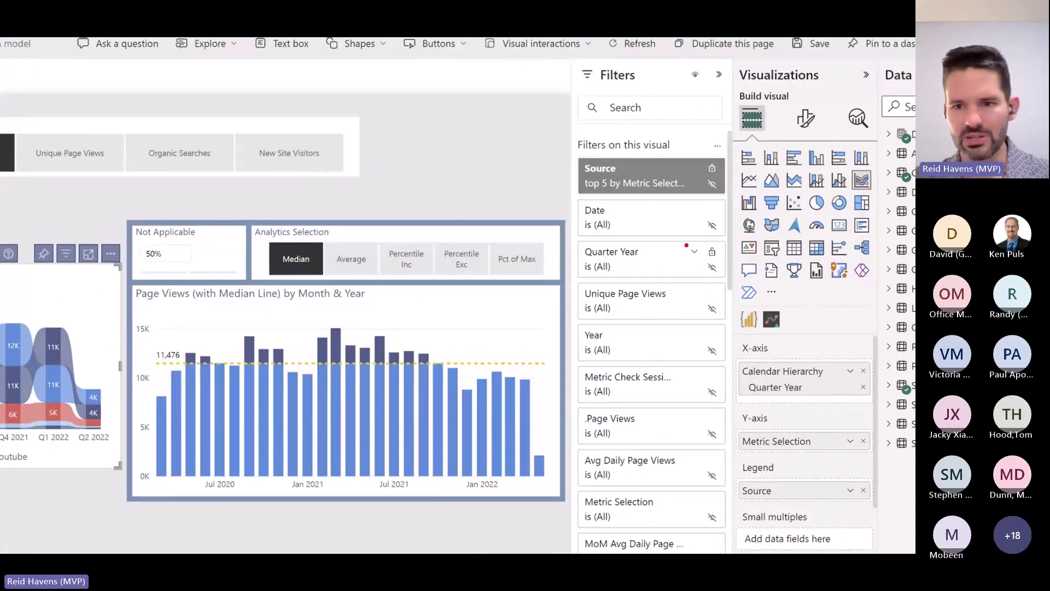
pyautogui.moveTo(677, 241); pyautogui.dragTo(723, 267)
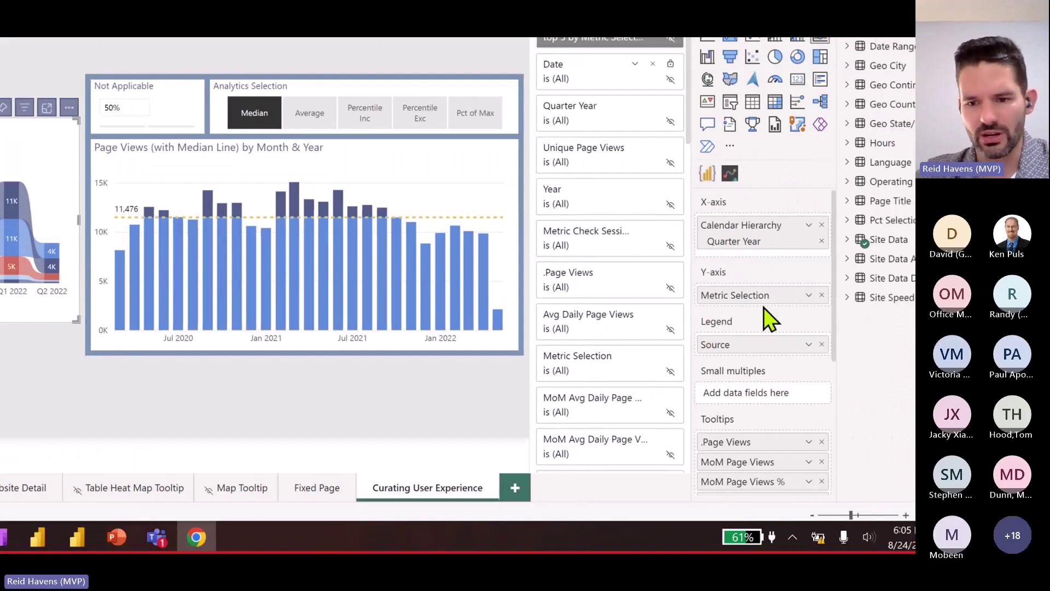
pyautogui.scroll(-5, 804, 305)
pyautogui.scroll(5, 821, 423)
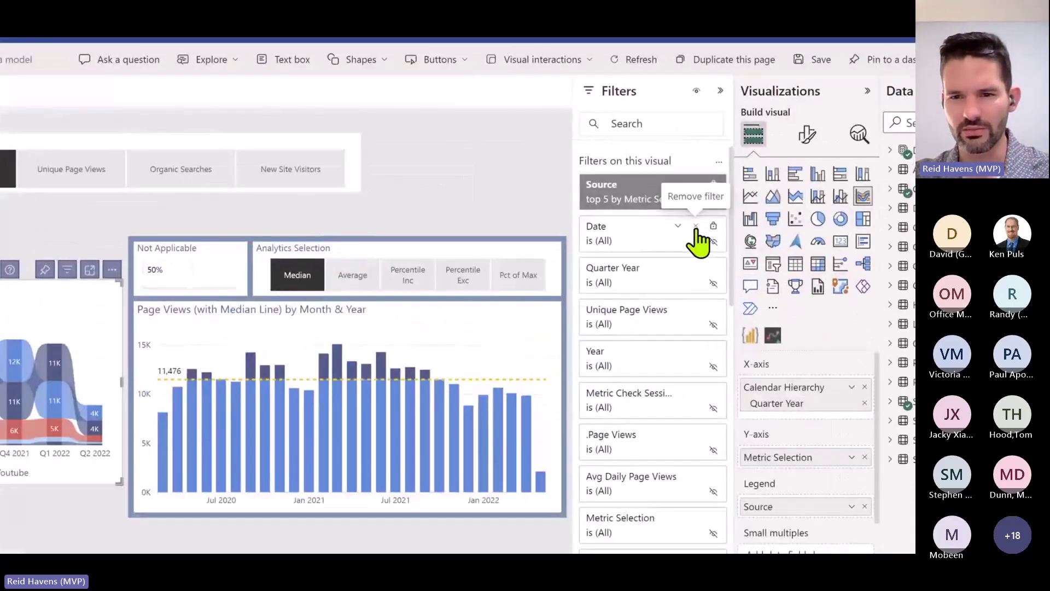
# Remove the Date, Unique Page Views, Year and Metric Check filters from the referral sources chart and review the ones that are left
pyautogui.click(652, 280)
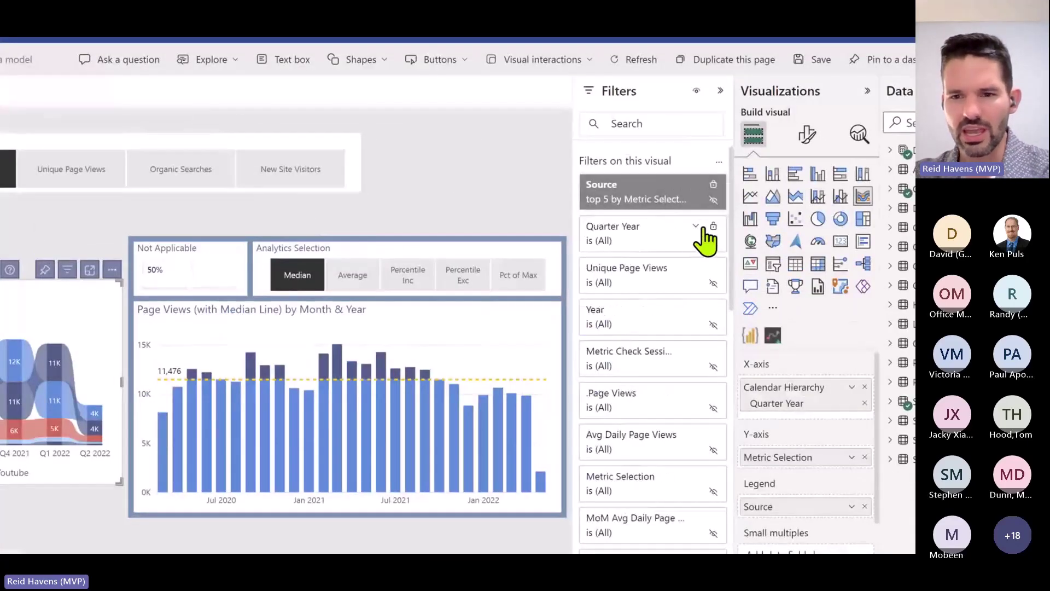
pyautogui.click(696, 267)
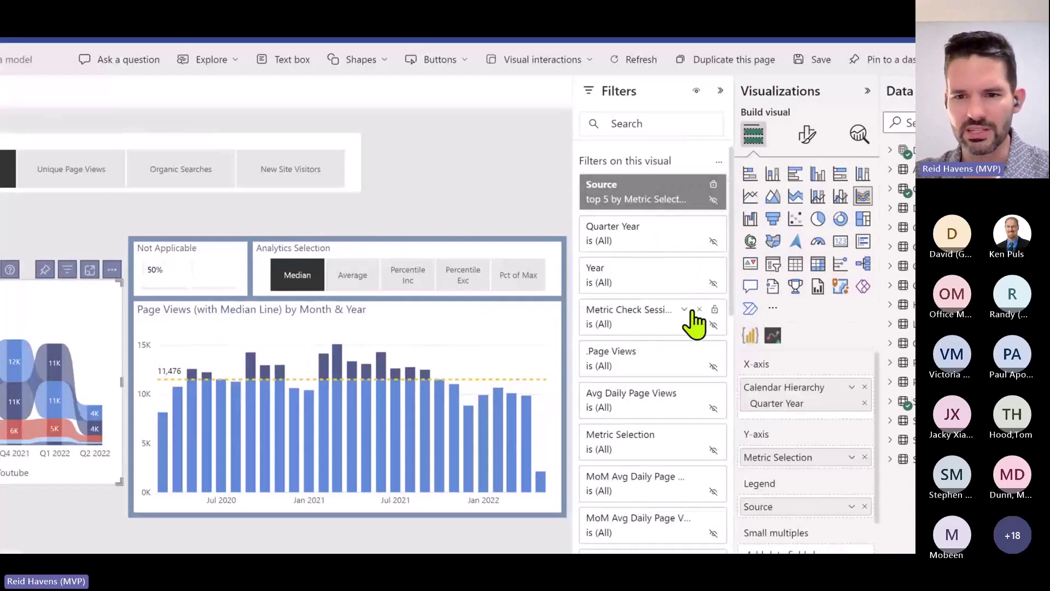
pyautogui.click(700, 268)
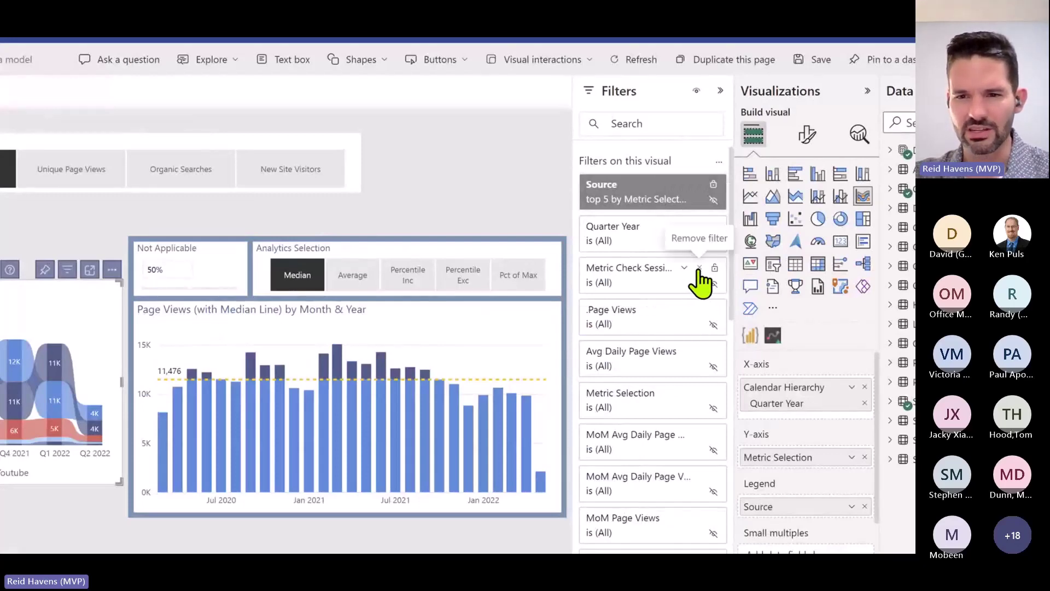
pyautogui.click(700, 267)
pyautogui.scroll(-2, 667, 235)
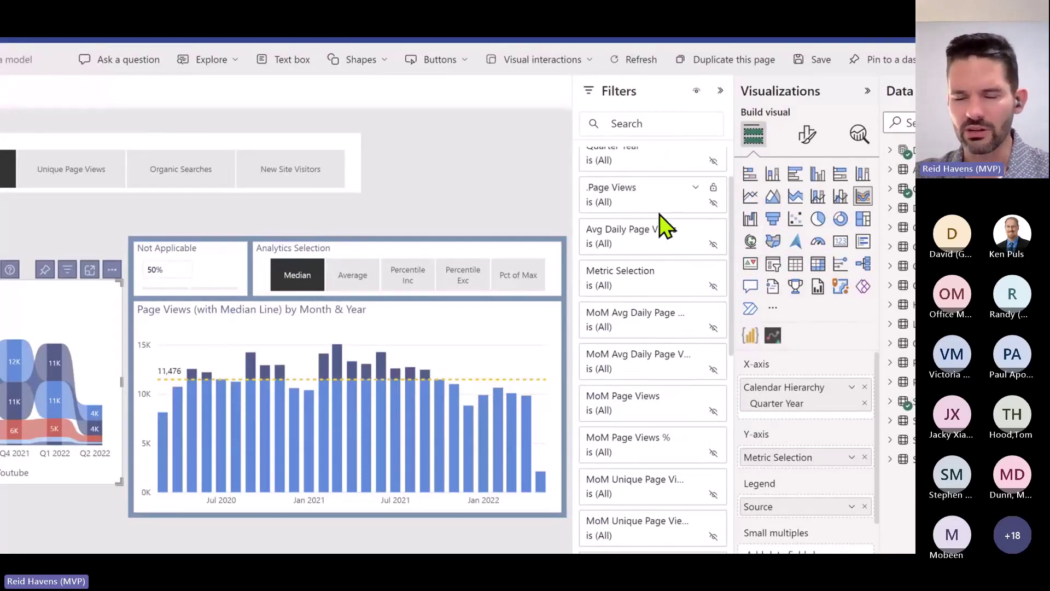
pyautogui.scroll(-2, 665, 219)
pyautogui.scroll(-2, 656, 289)
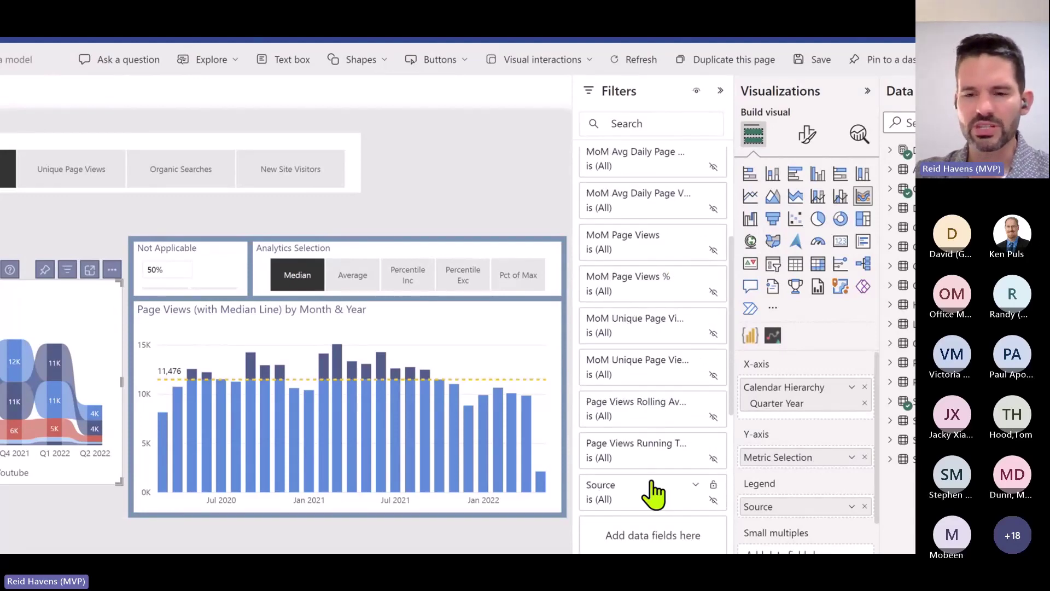
pyautogui.scroll(5, 655, 493)
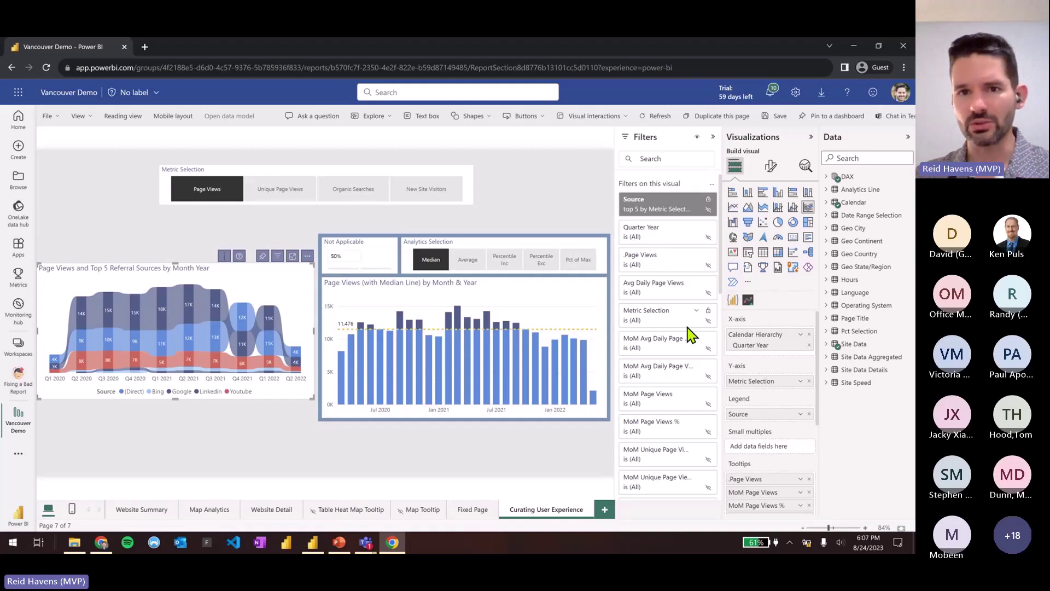
# Review the referral sources chart's assigned fields, and save the report while returning to the reading view
pyautogui.scroll(-3, 808, 363)
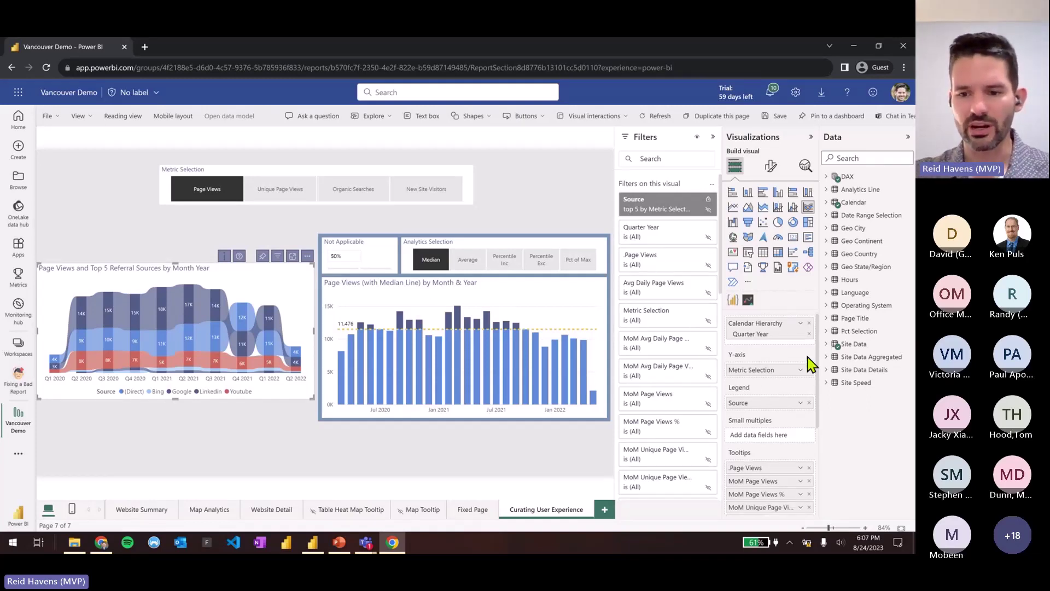
pyautogui.scroll(3, 800, 380)
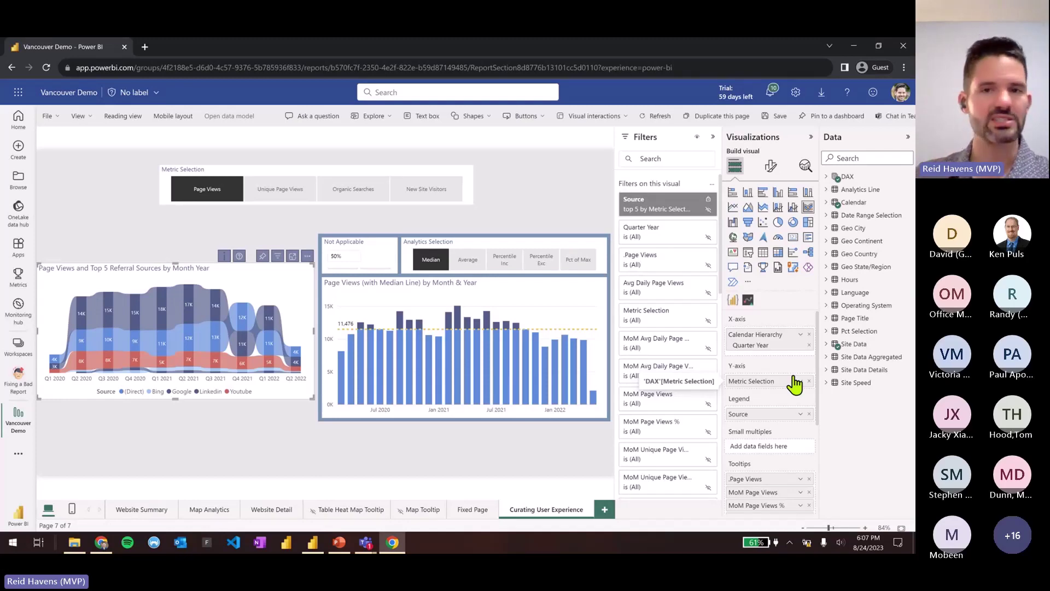
pyautogui.click(123, 117)
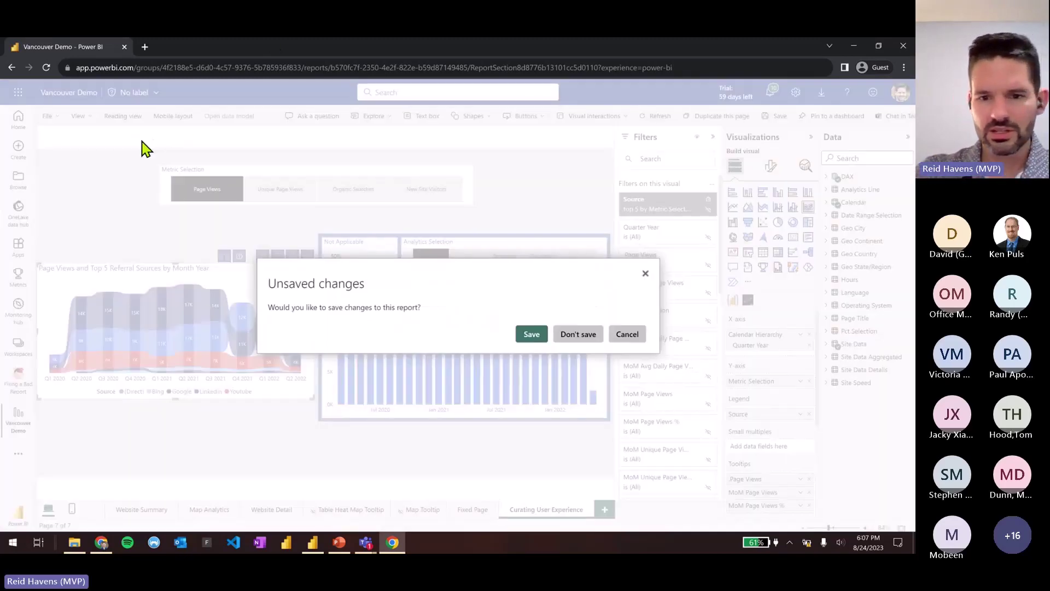
pyautogui.click(531, 335)
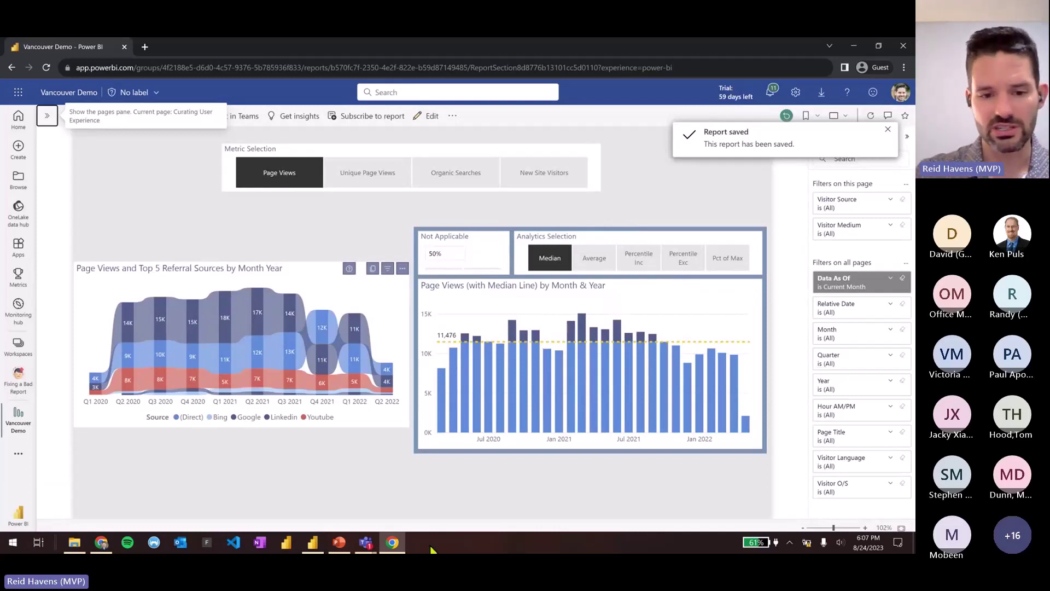
# Switch to the VanPUG Power BI Meet-up chat in Teams and read the attendees' messages
pyautogui.click(364, 546)
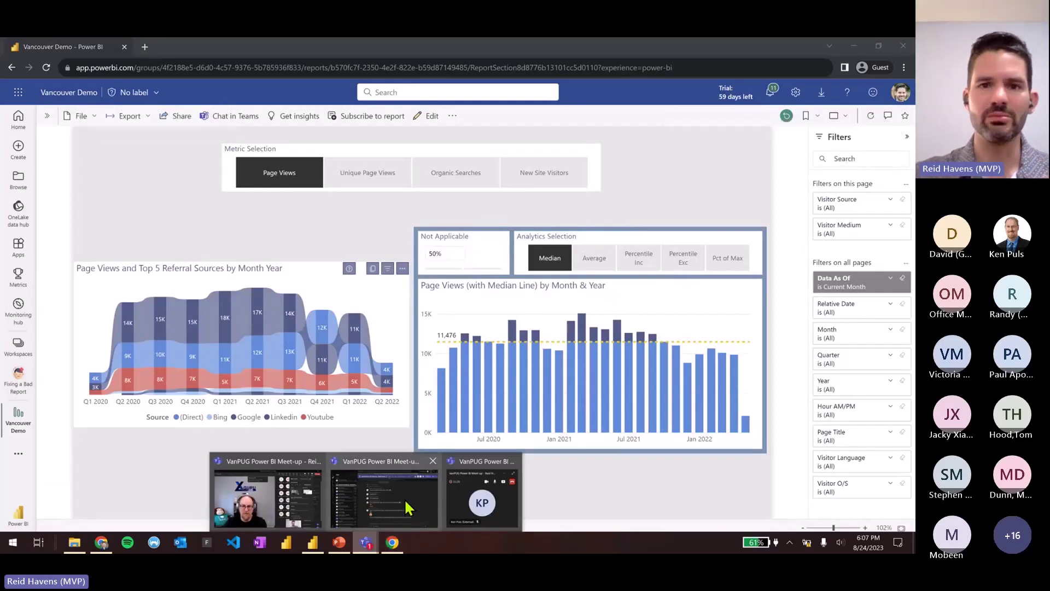
pyautogui.click(405, 498)
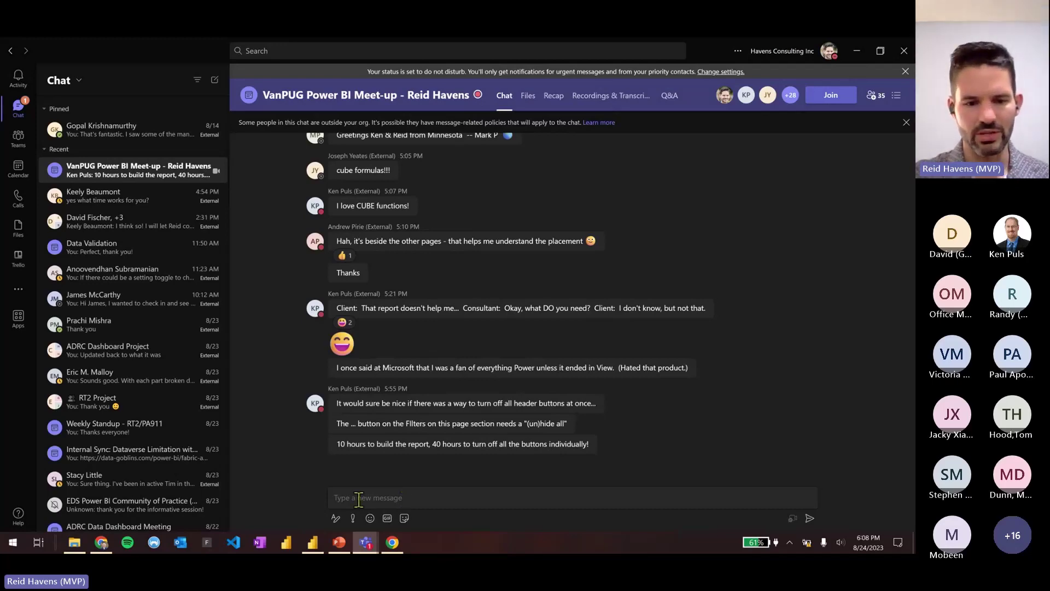
# Switch to the Consultant Test report in Power BI Desktop and show the filters applied to the referral sources chart
pyautogui.click(309, 548)
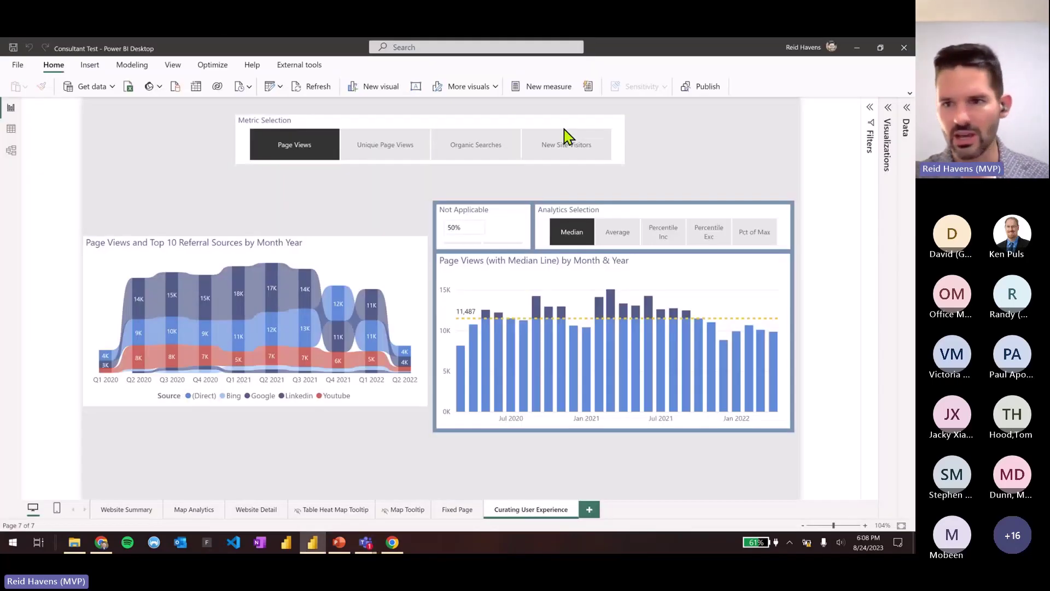
pyautogui.click(870, 107)
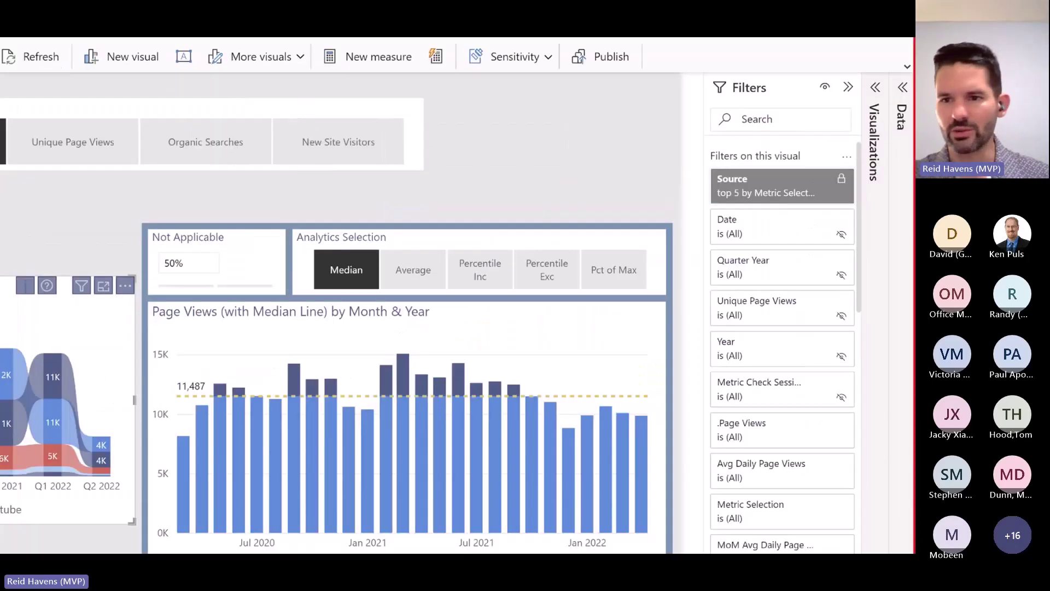
# Show the external tools available for the report, and switch to the Teams meet-up chat to read the latest messages
pyautogui.moveTo(800, 148); pyautogui.dragTo(849, 165)
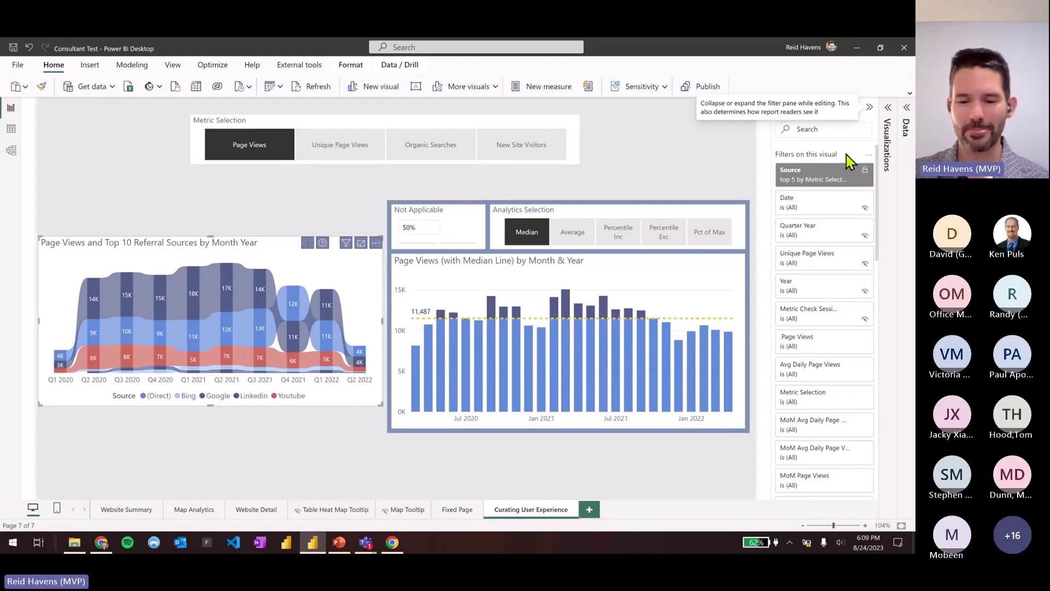
pyautogui.click(298, 65)
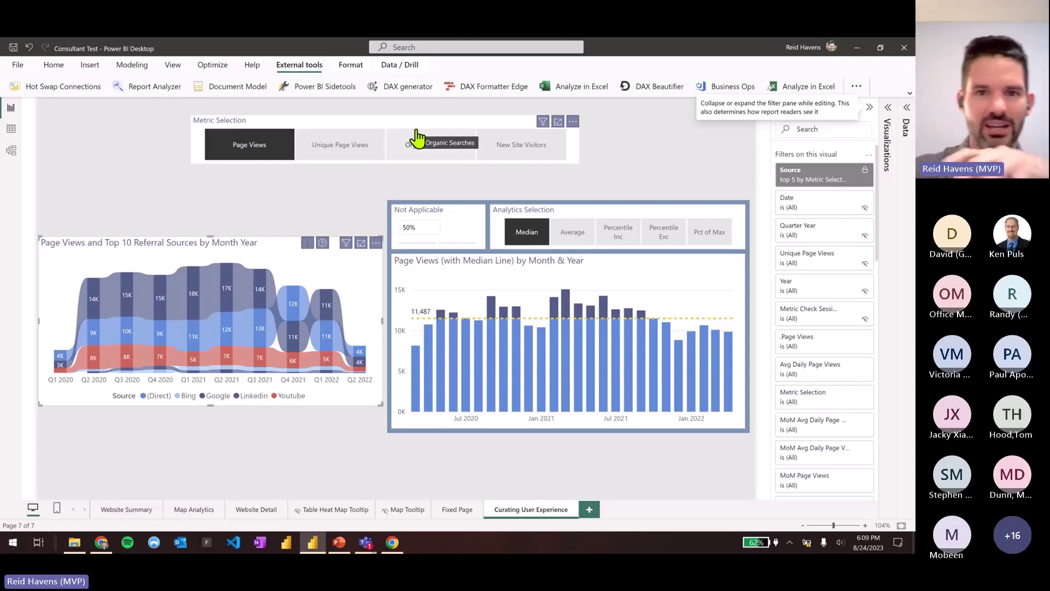
pyautogui.click(855, 48)
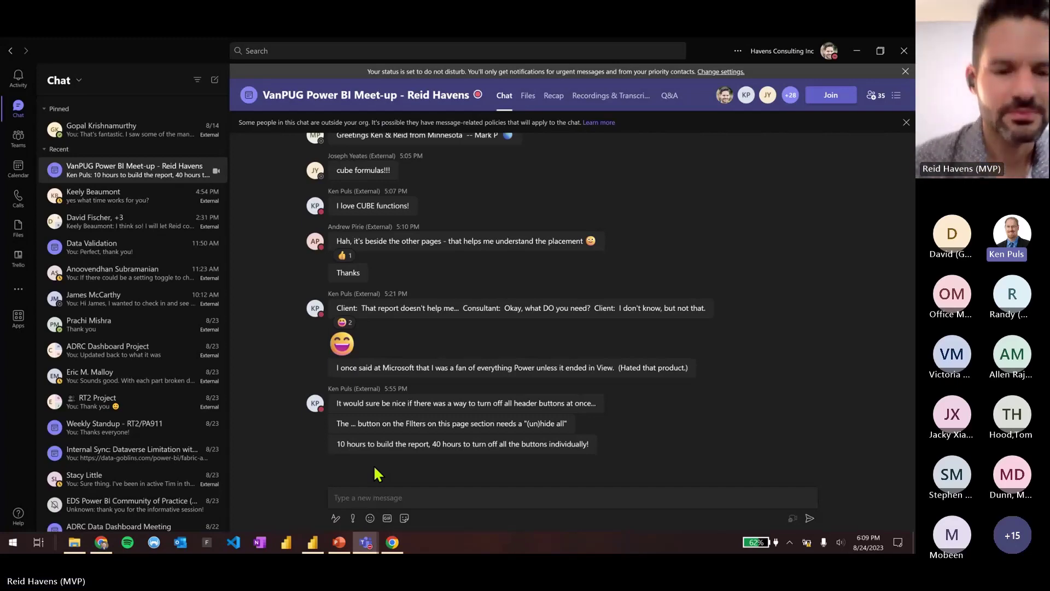
# Switch back to the Consultant Test report in Power BI Desktop and show the filters on this page and on all pages
pyautogui.click(312, 543)
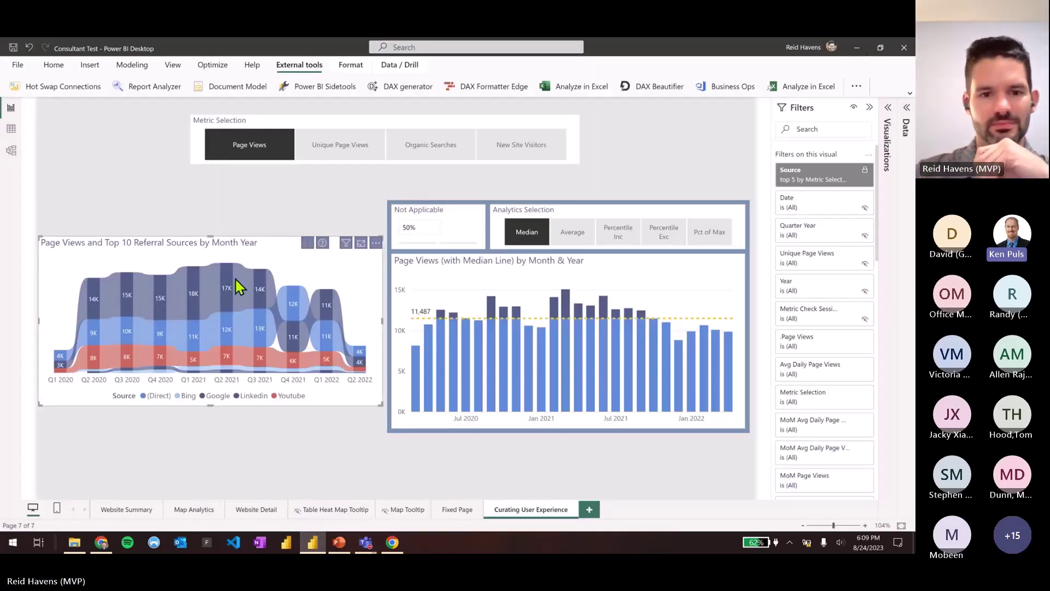
pyautogui.click(294, 203)
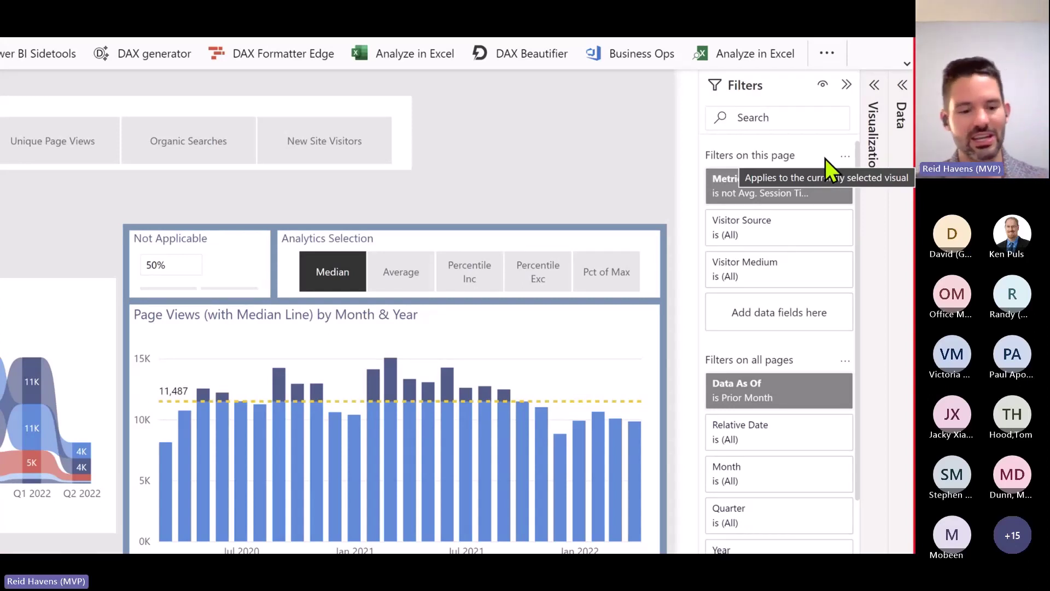
# Review the current file's report settings, including the visual header, cross filtering, export data and filtering options, and close the options without applying anything
pyautogui.click(18, 64)
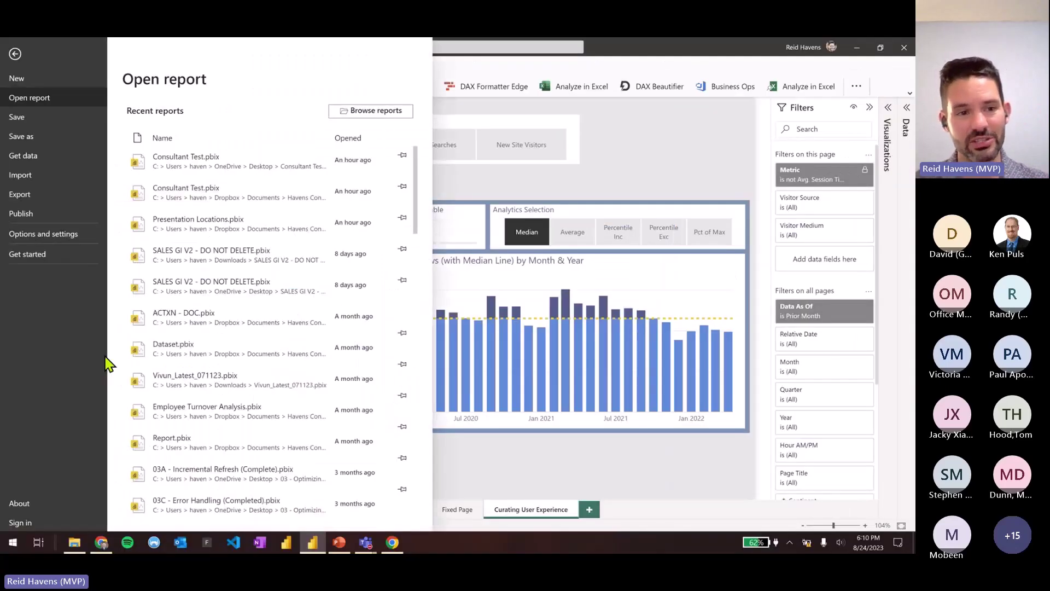
pyautogui.click(42, 232)
pyautogui.click(148, 111)
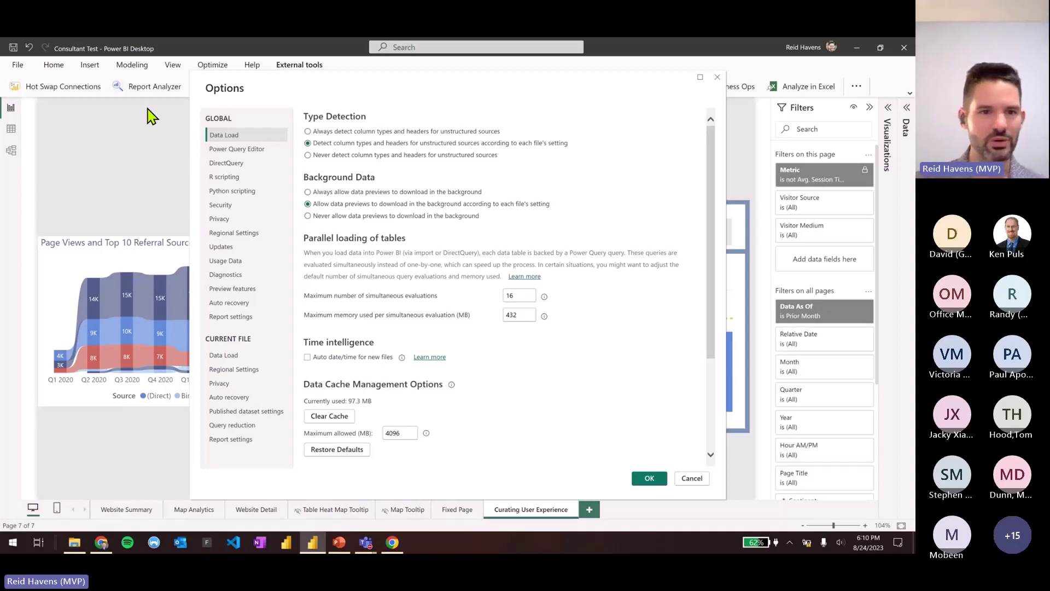
pyautogui.click(241, 440)
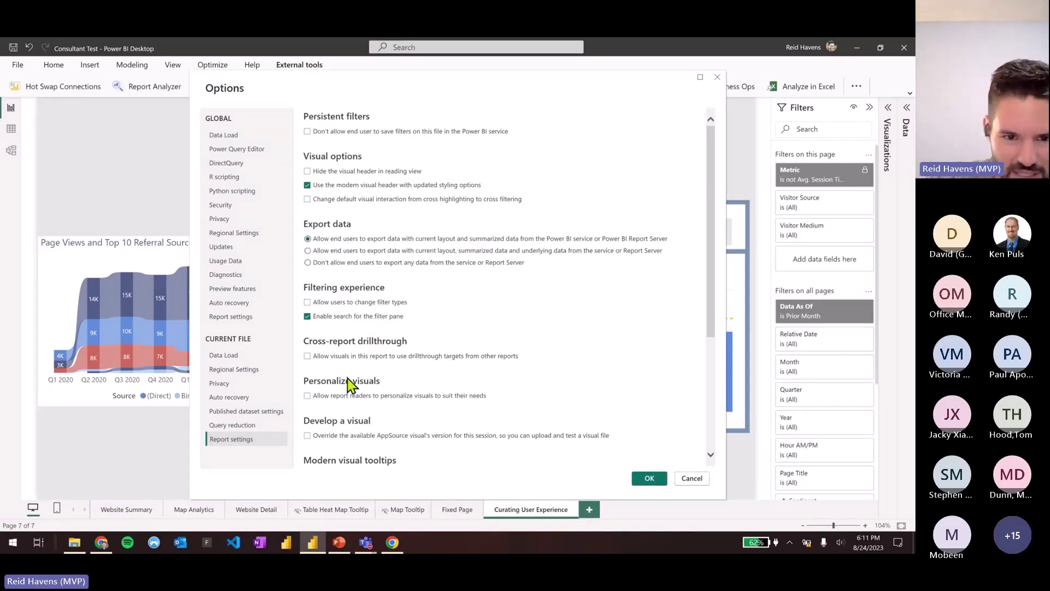
pyautogui.scroll(-1, 370, 369)
pyautogui.scroll(-1, 466, 393)
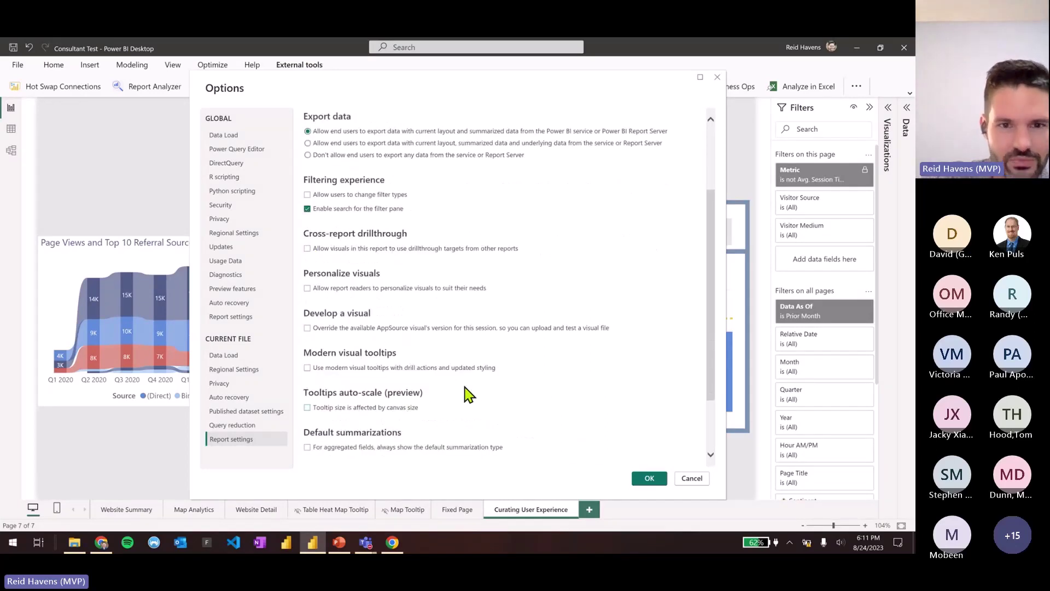
pyautogui.scroll(2, 465, 394)
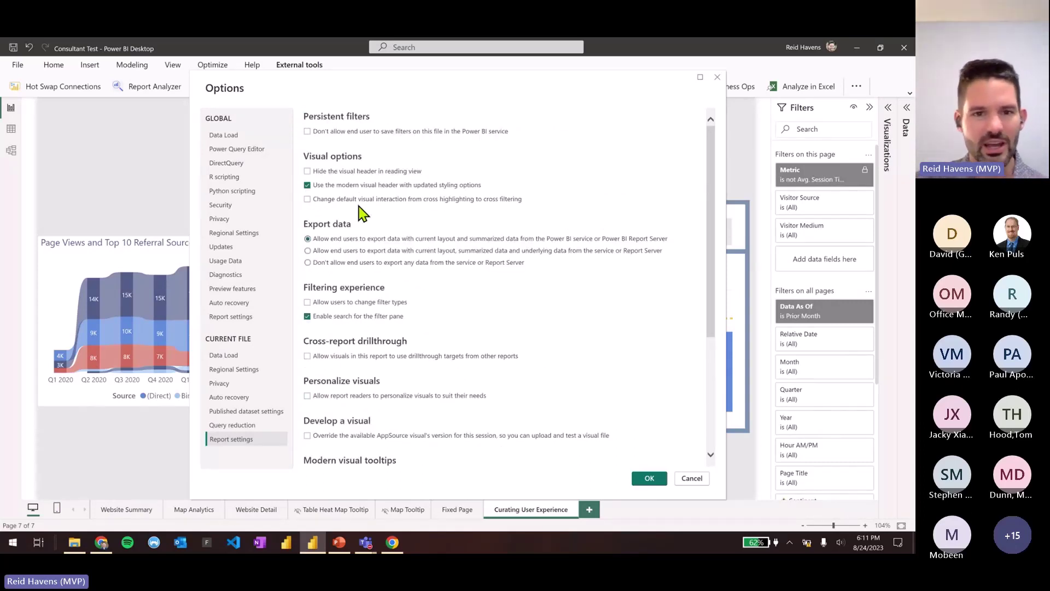
pyautogui.press('ctrl')
pyautogui.press('ctrl')
pyautogui.press('ctrl')
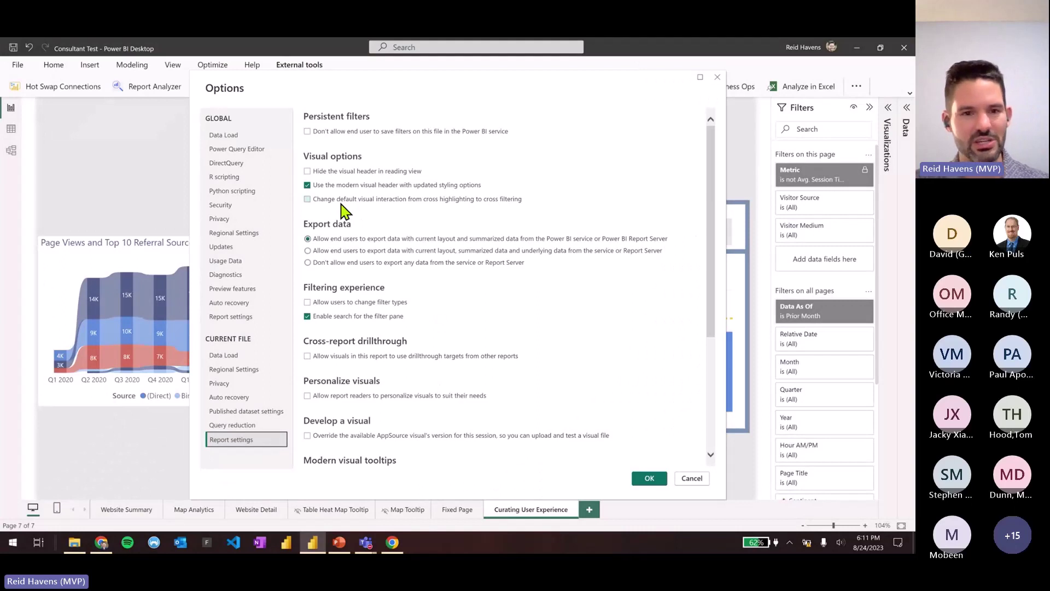
pyautogui.press('ctrl')
pyautogui.press('ctrl')
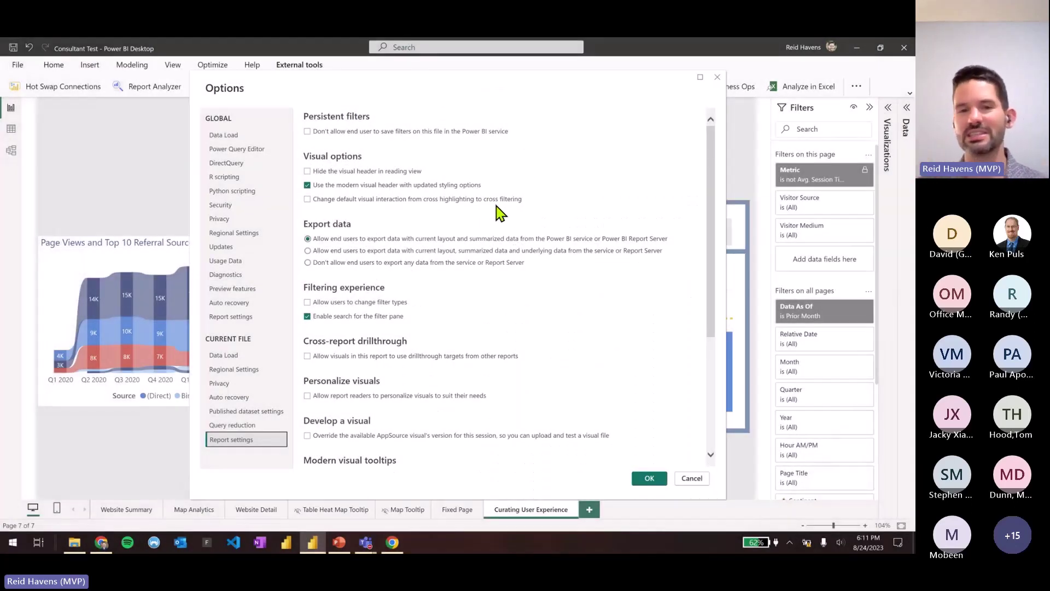
pyautogui.click(686, 480)
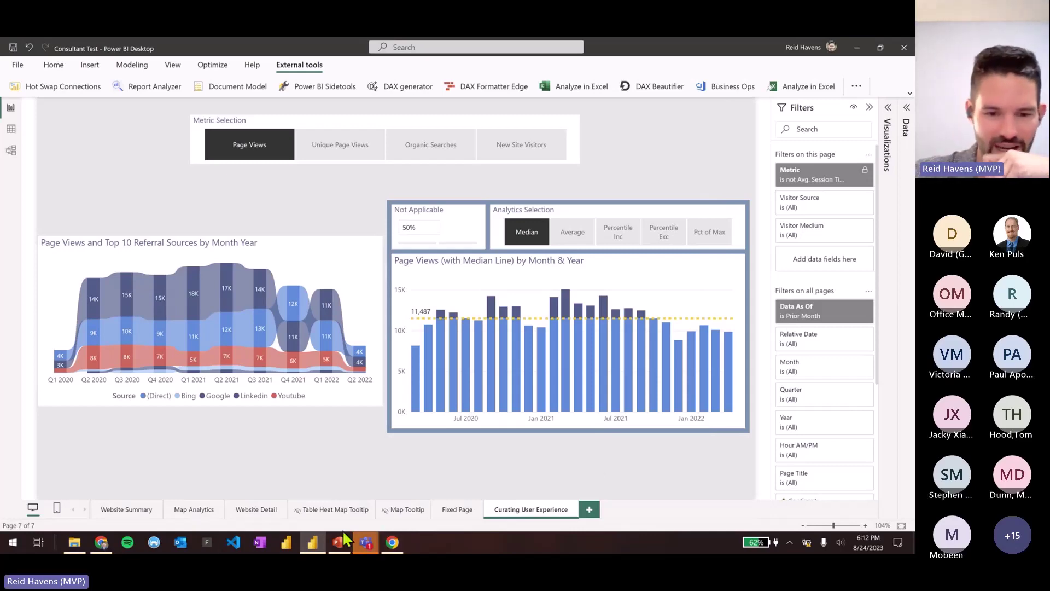
# Switch to the VanPUG Power BI Meet-up chat in Teams, read the newest question and check the chat's additional options
pyautogui.moveTo(366, 542)
pyautogui.click(386, 486)
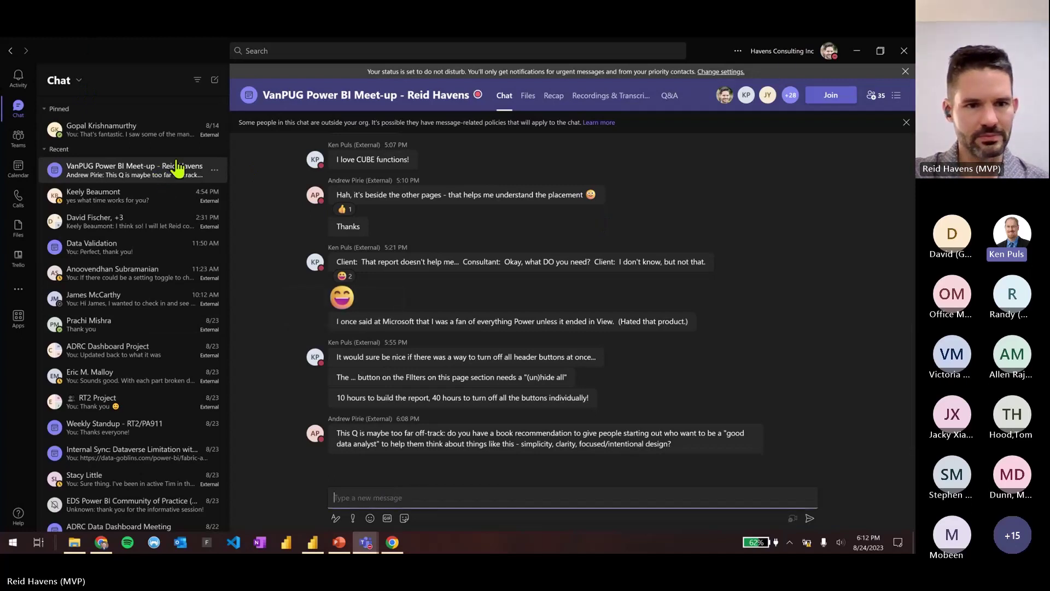
pyautogui.click(215, 170)
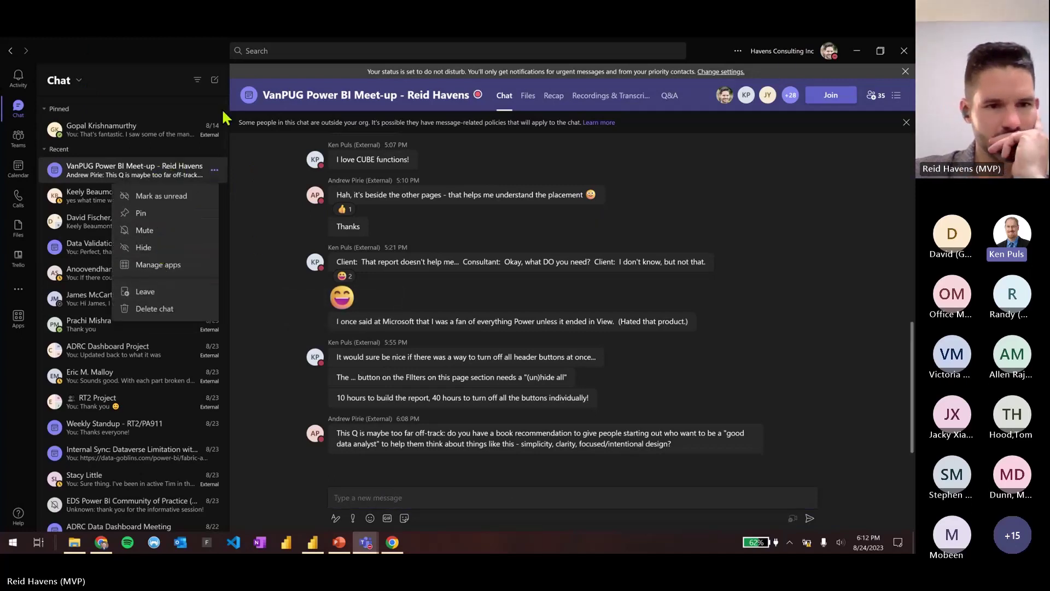
pyautogui.click(273, 207)
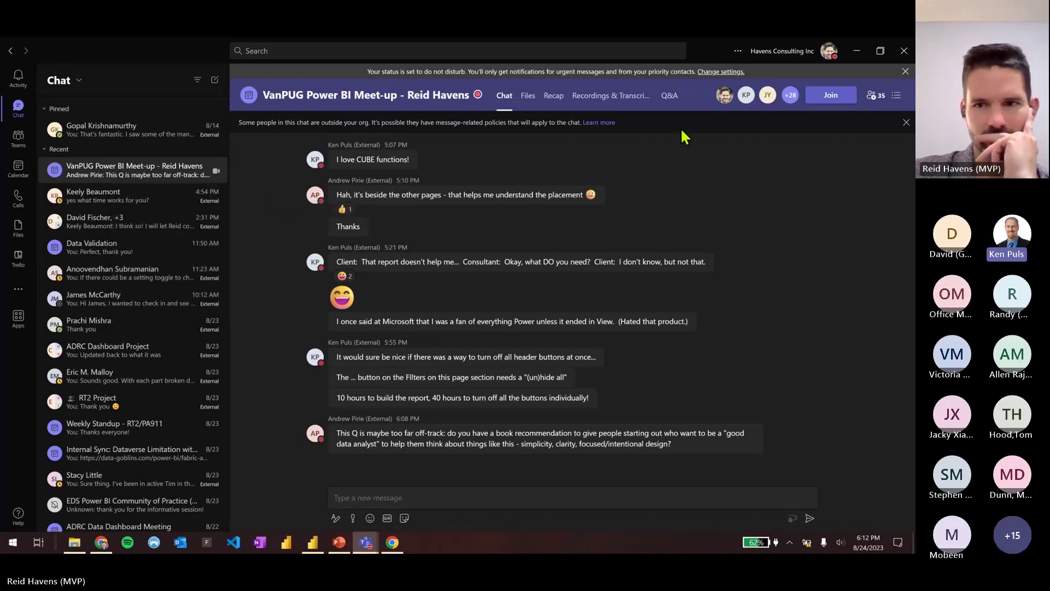
# Look through the open Teams windows for the meet-up's meeting window
pyautogui.click(365, 542)
pyautogui.click(377, 512)
pyautogui.click(365, 542)
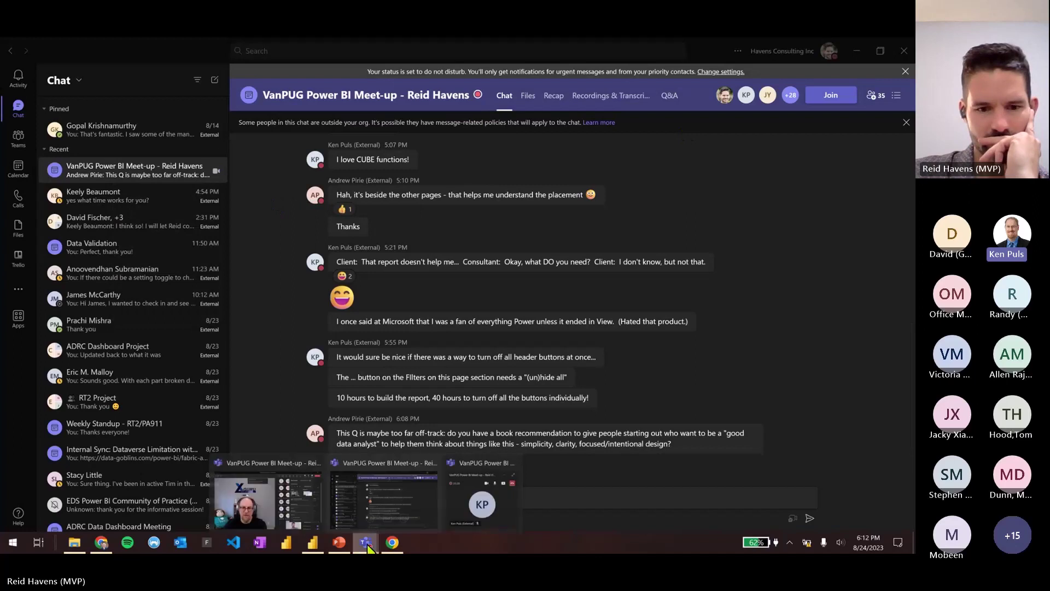
pyautogui.click(271, 512)
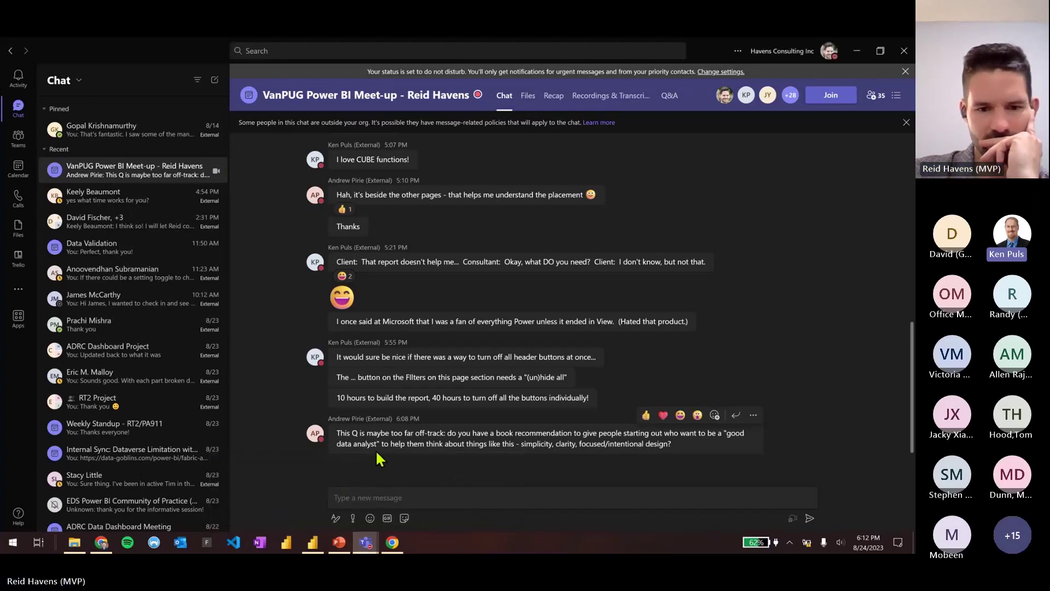
# Check the meet-up chat's additional options, show the contacts list and dismiss the notice about people outside the organization
pyautogui.click(214, 170)
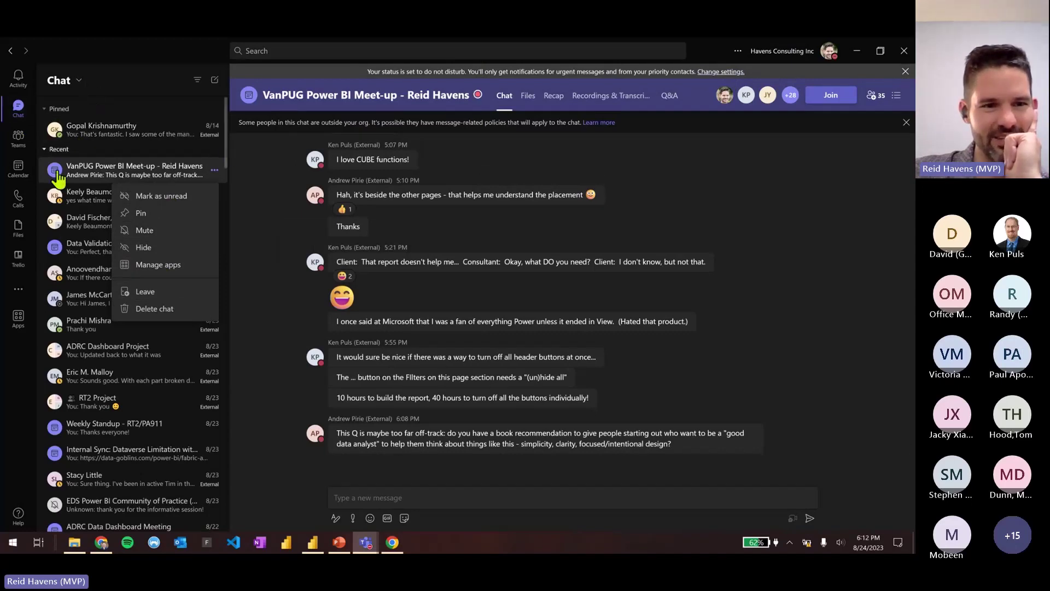
pyautogui.click(77, 82)
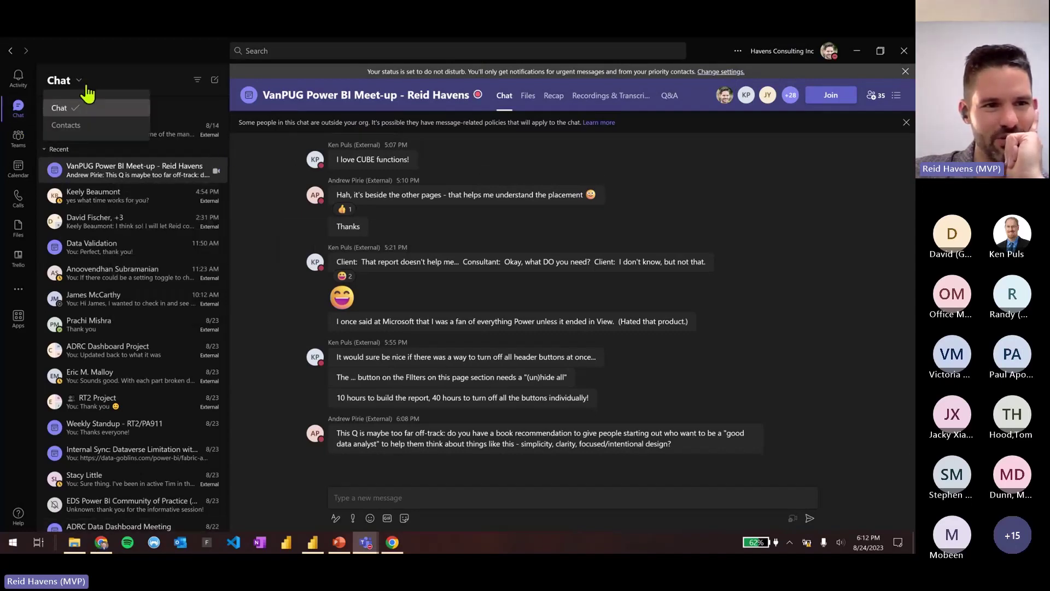
pyautogui.click(83, 121)
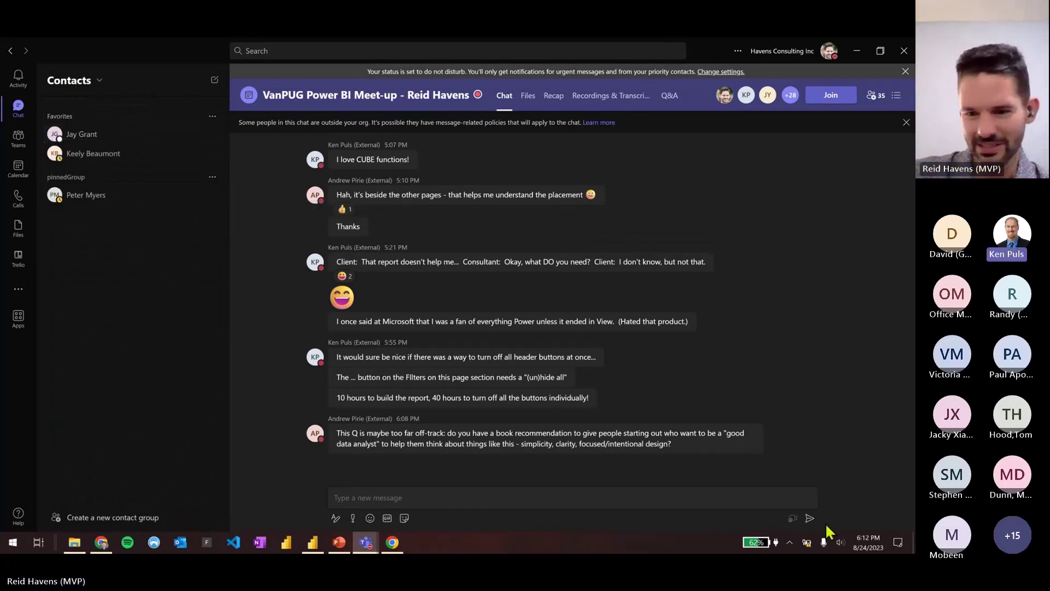
pyautogui.click(906, 122)
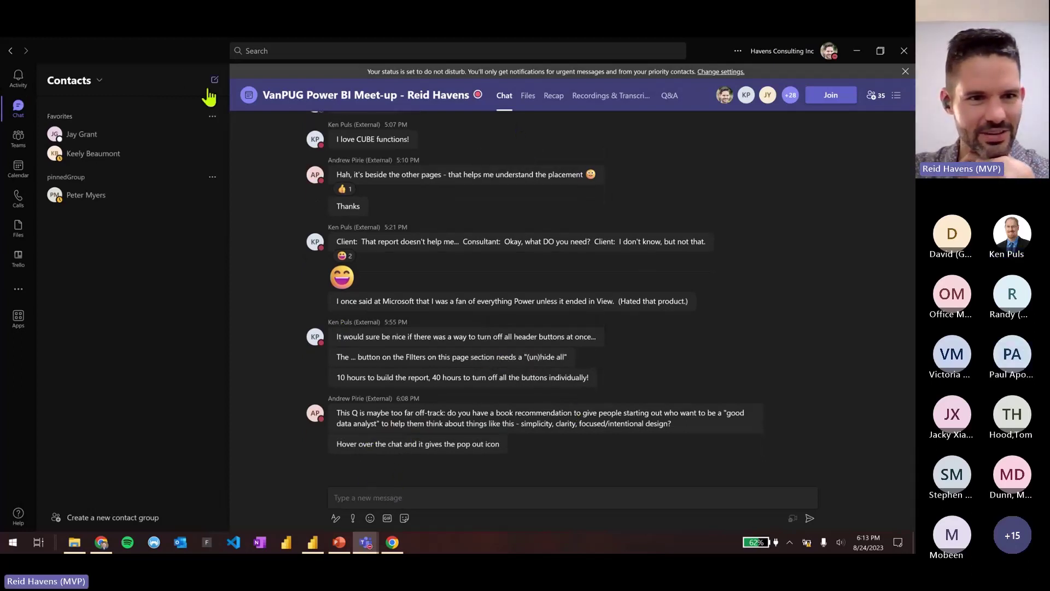
# Return to the chat list to look for the meet-up chat's pop-out option, and display the contacts list again
pyautogui.click(70, 82)
pyautogui.click(77, 107)
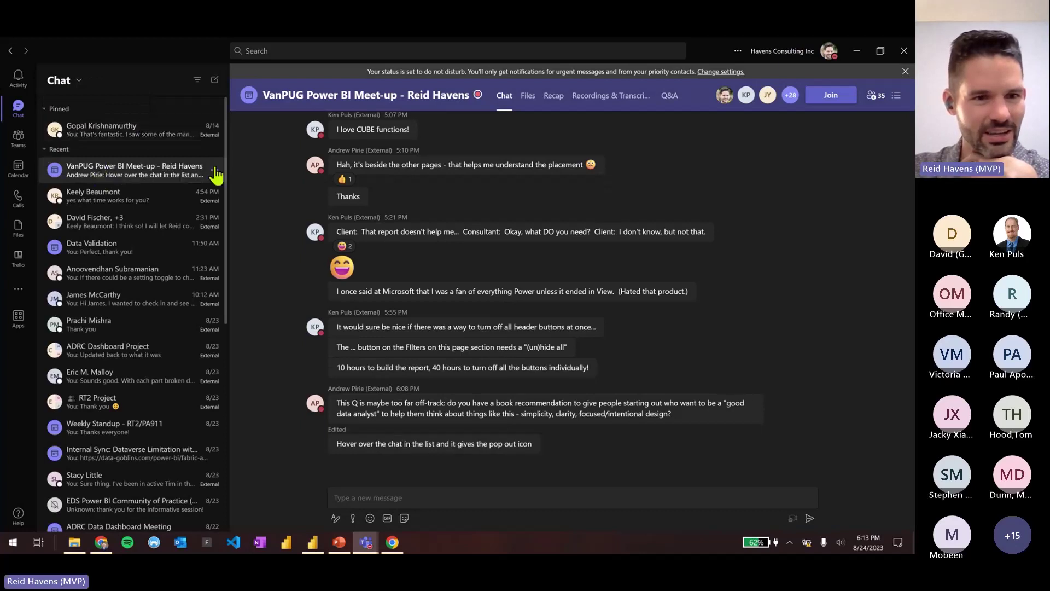
pyautogui.click(215, 171)
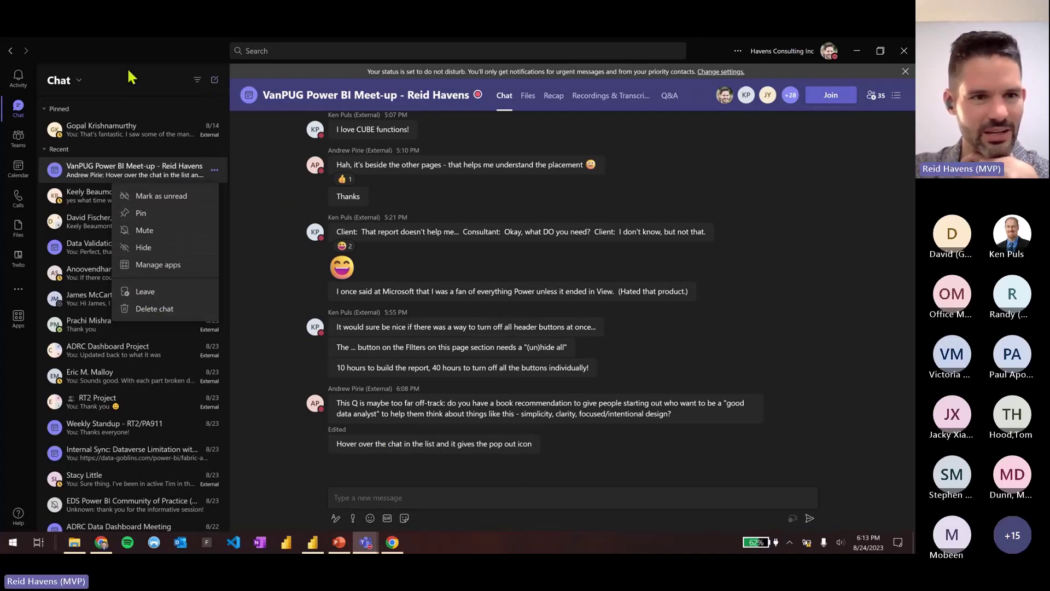
pyautogui.click(63, 79)
pyautogui.click(66, 125)
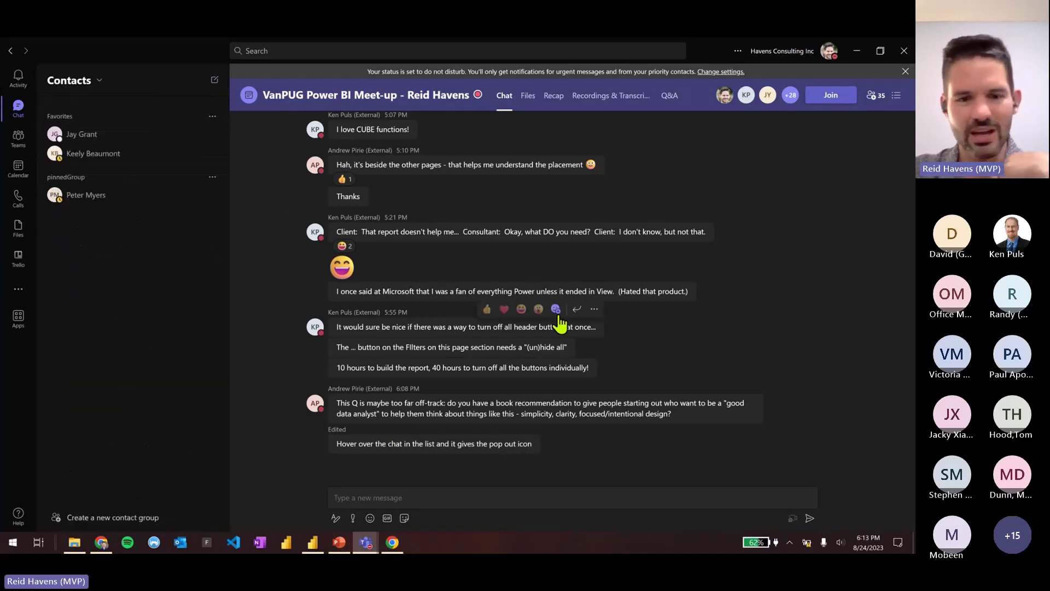
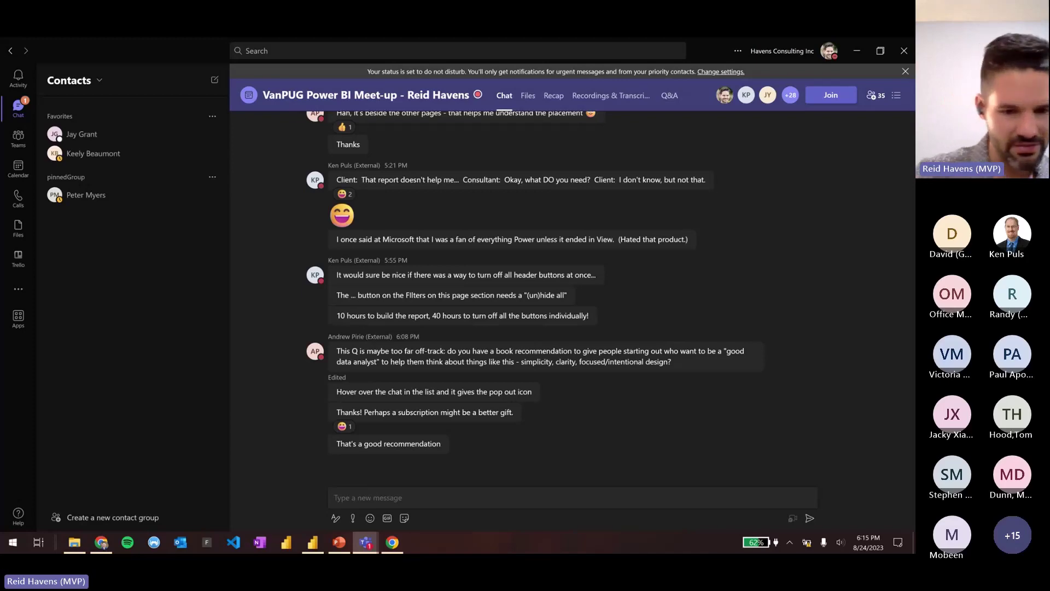
# Switch to the Chrome guest window and enter a person's full name as a web search in the new tab
pyautogui.click(392, 542)
pyautogui.click(144, 47)
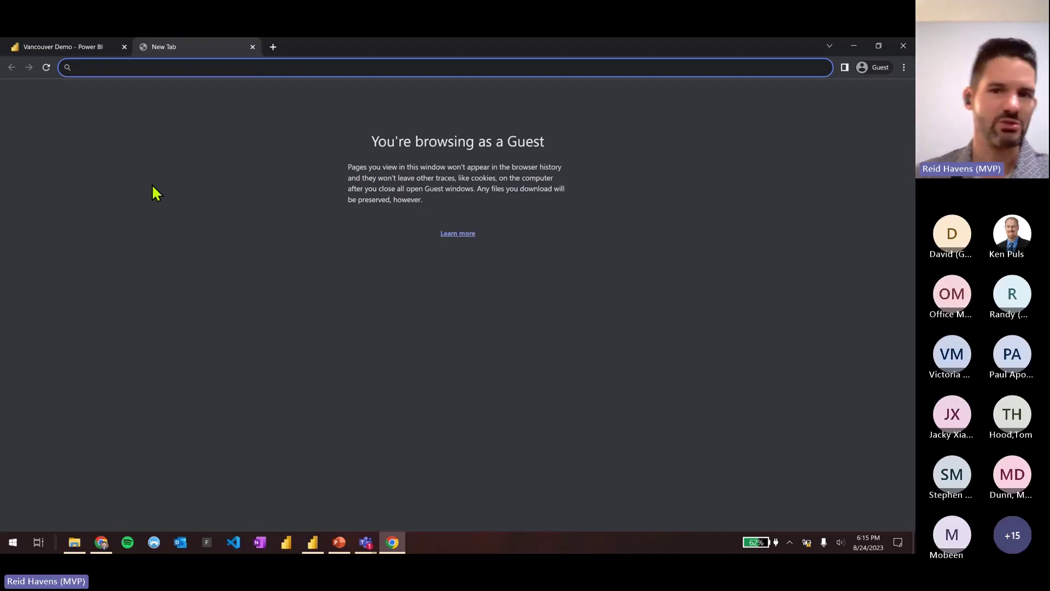
pyautogui.write('kurt')
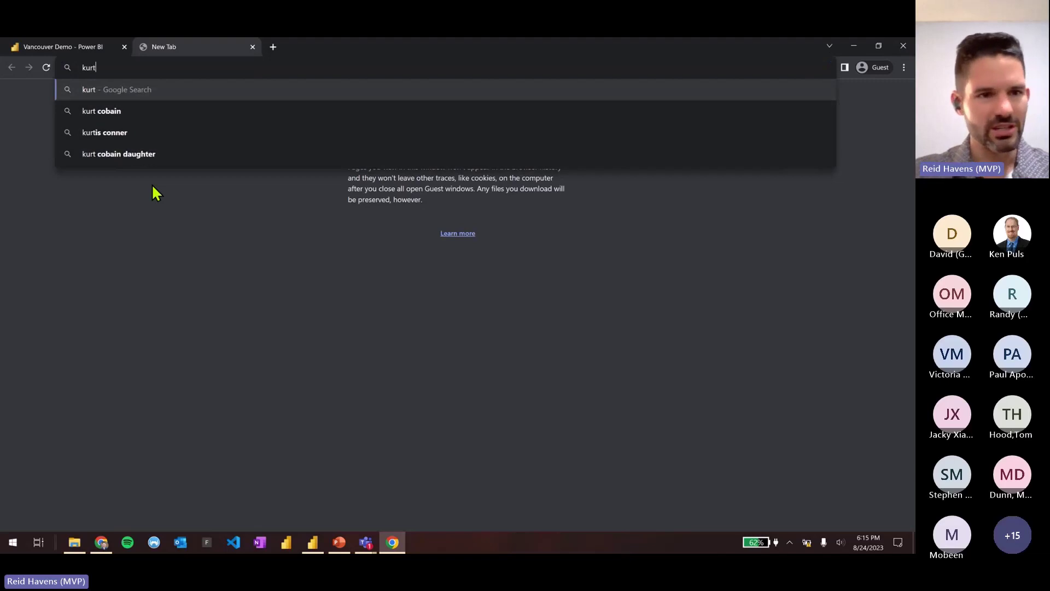
pyautogui.write(' burhler')
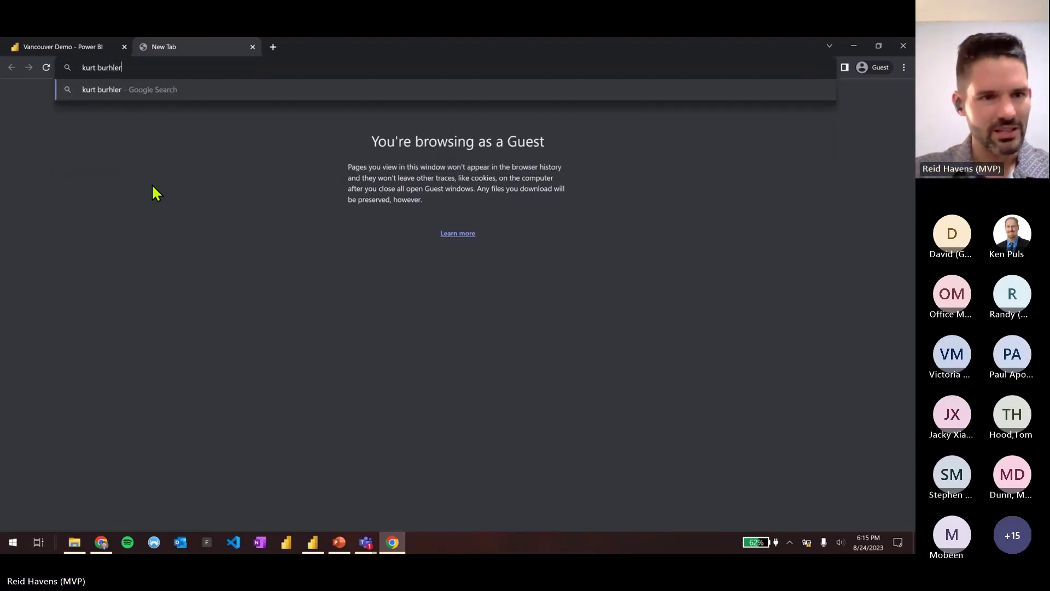
# Search Google for the blog author's name with "data goblin" and open the DATA GOBLINS website
pyautogui.press('Return')
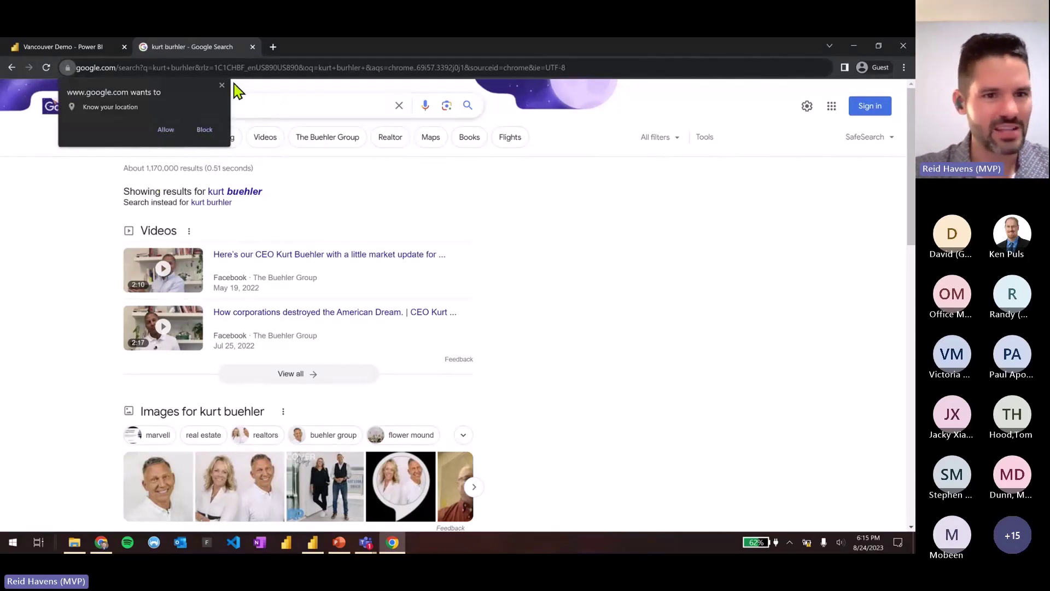
pyautogui.click(228, 100)
pyautogui.write('g')
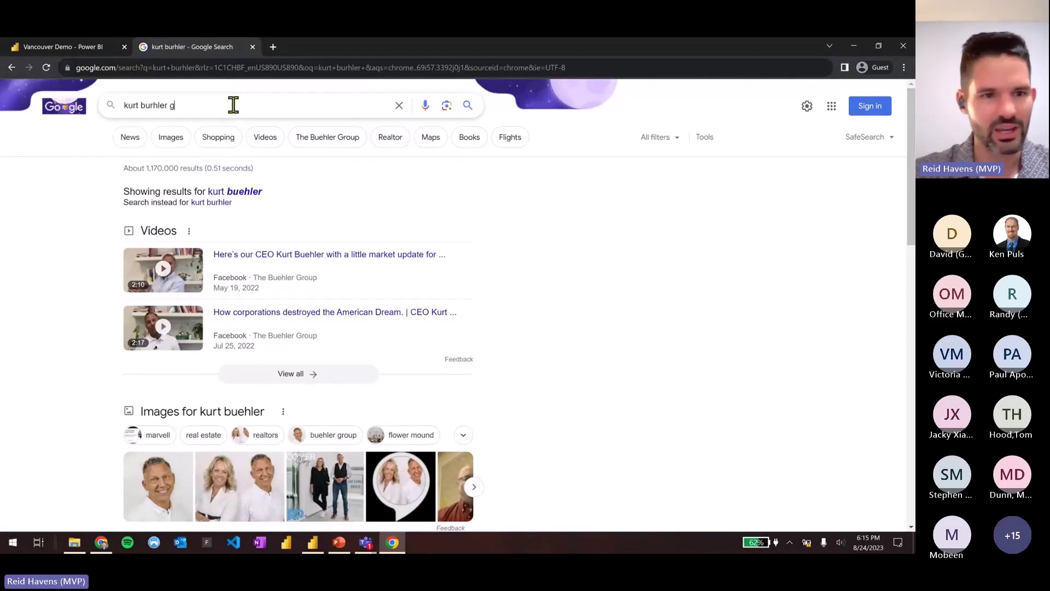
pyautogui.press('BackSpace')
pyautogui.write('data gi')
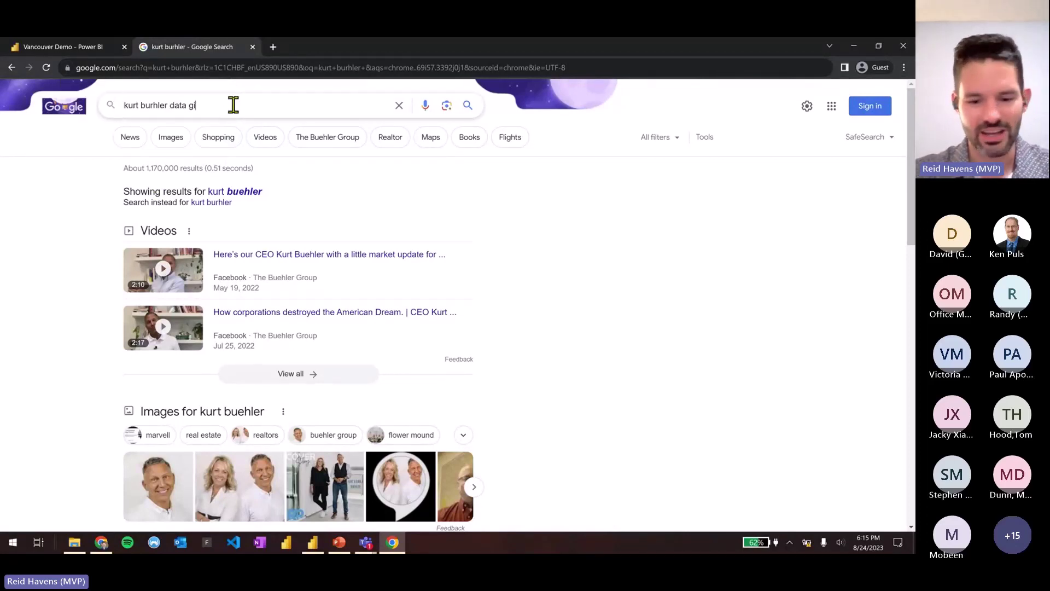
pyautogui.write('oblin')
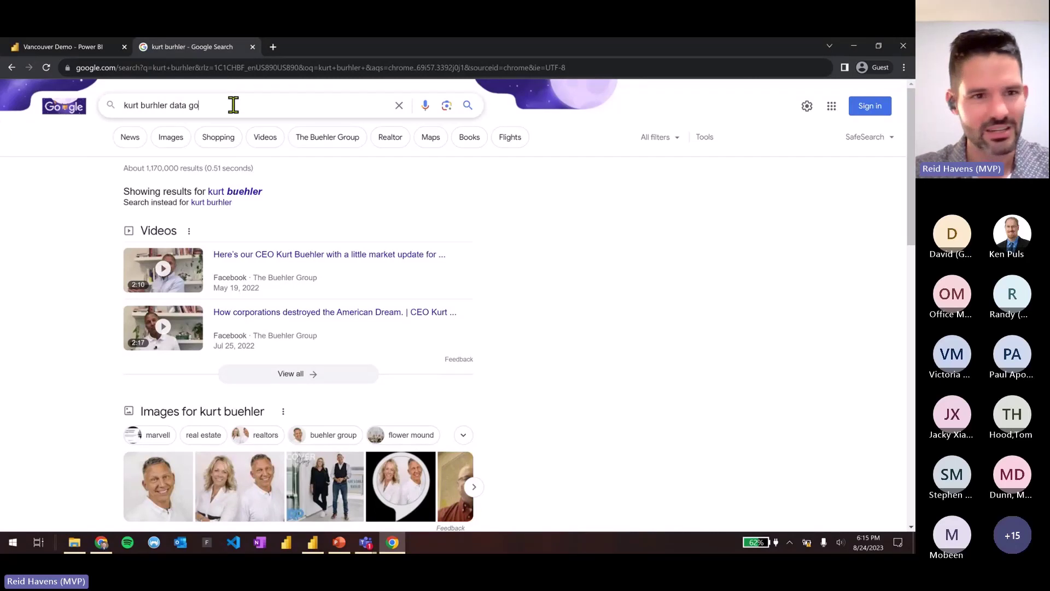
pyautogui.press('Return')
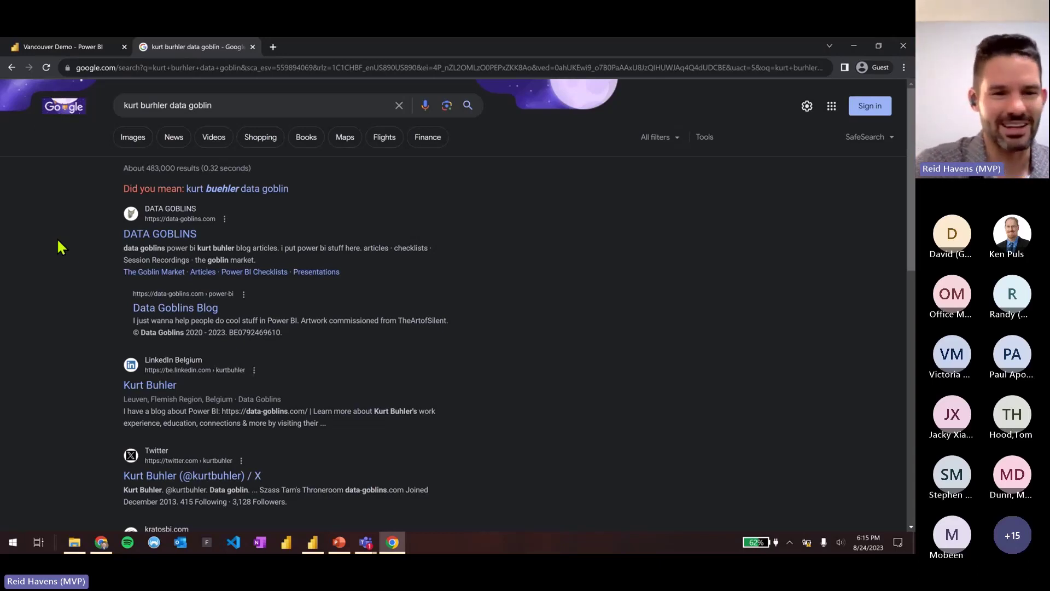
pyautogui.click(191, 238)
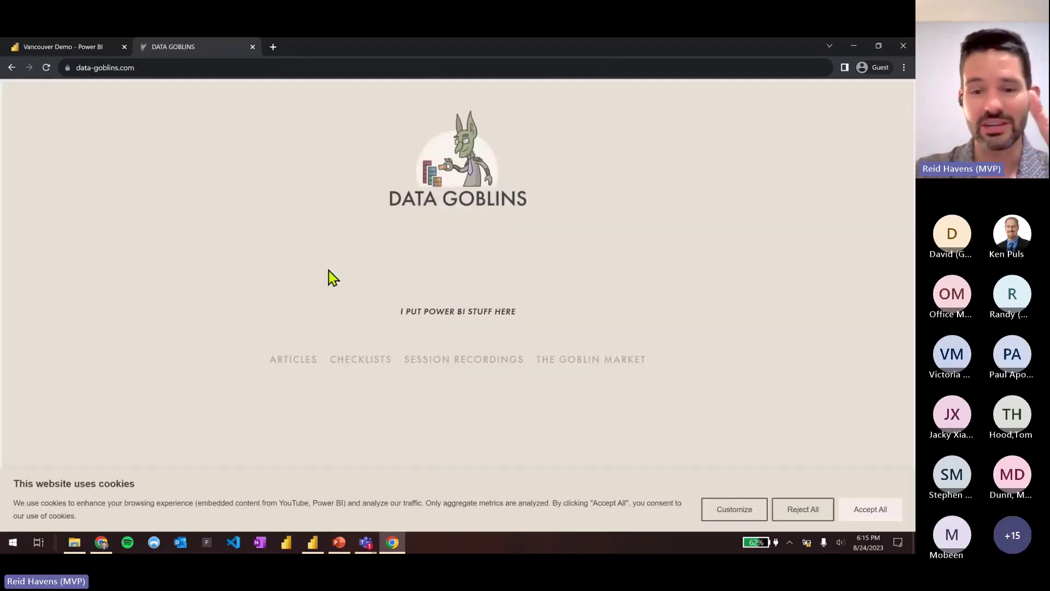
# Go to the site's Articles page and open "Playing Dungeons & Dragons was the best thing I did for my Power BI career"
pyautogui.click(183, 66)
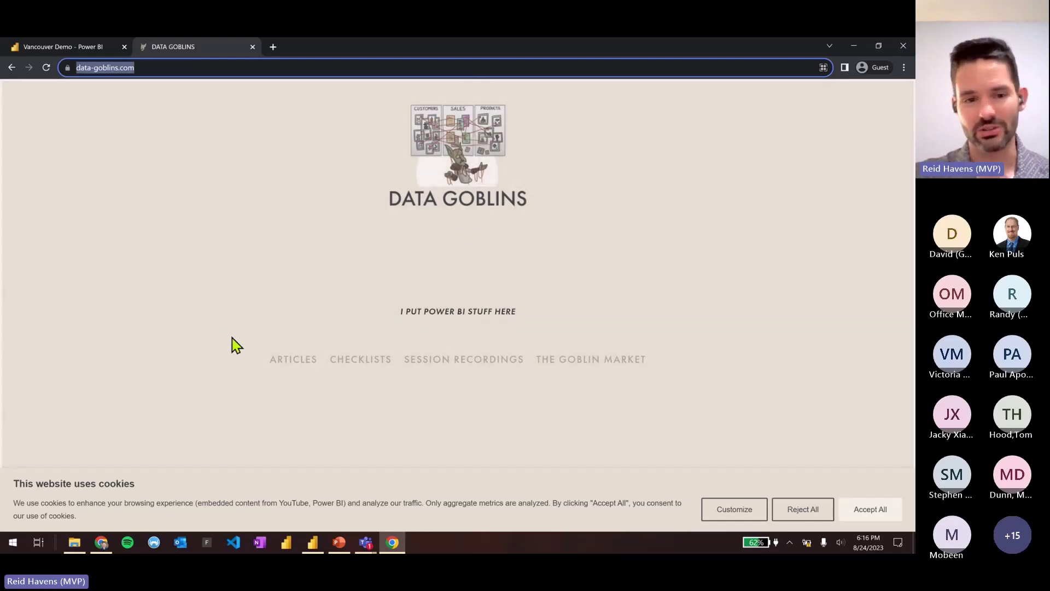
pyautogui.click(278, 363)
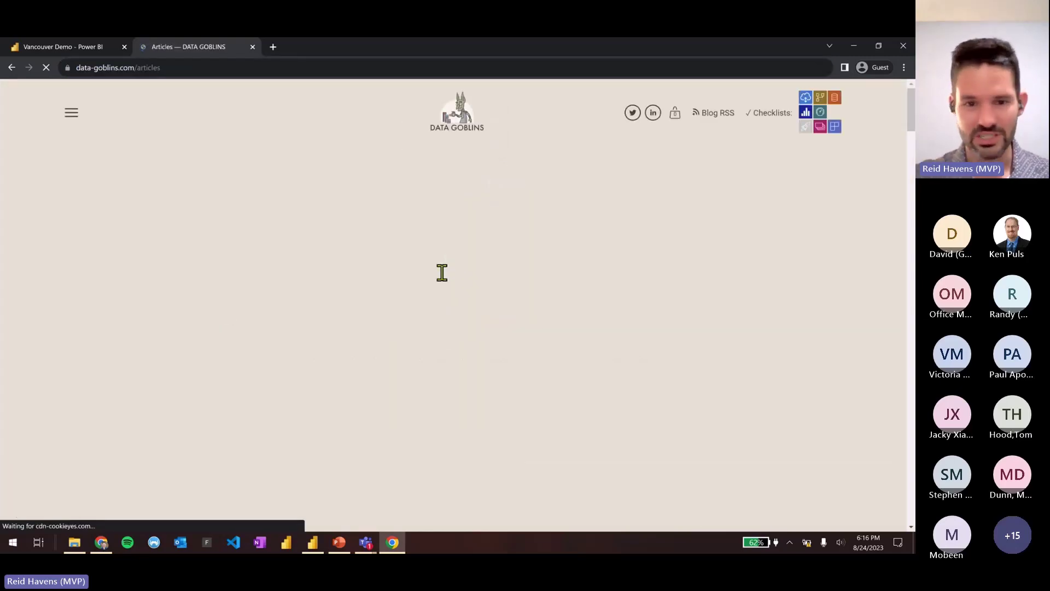
pyautogui.scroll(-1, 484, 290)
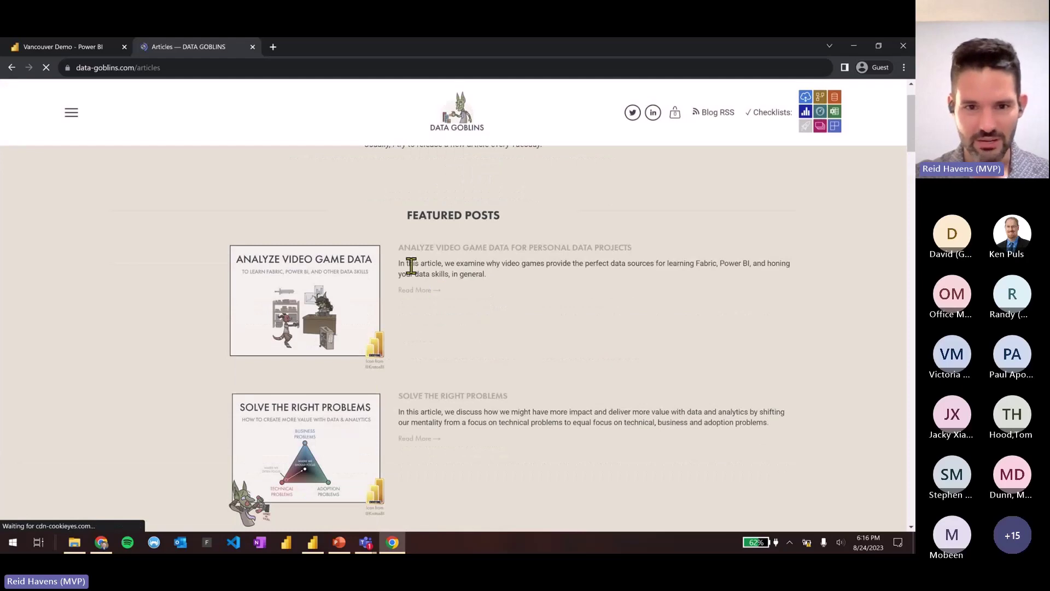
pyautogui.scroll(-2, 536, 301)
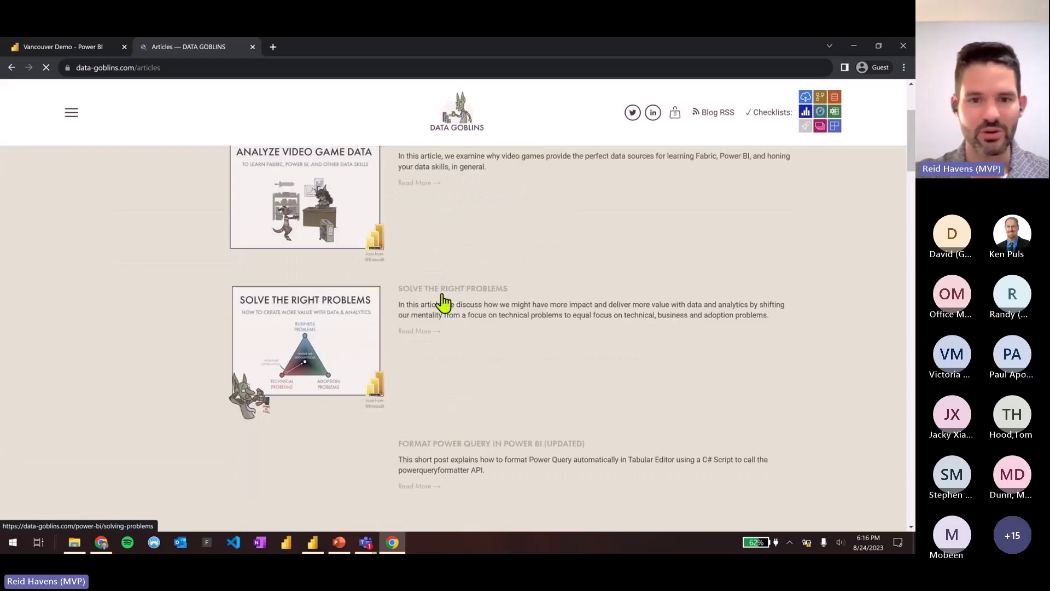
pyautogui.scroll(-2, 444, 299)
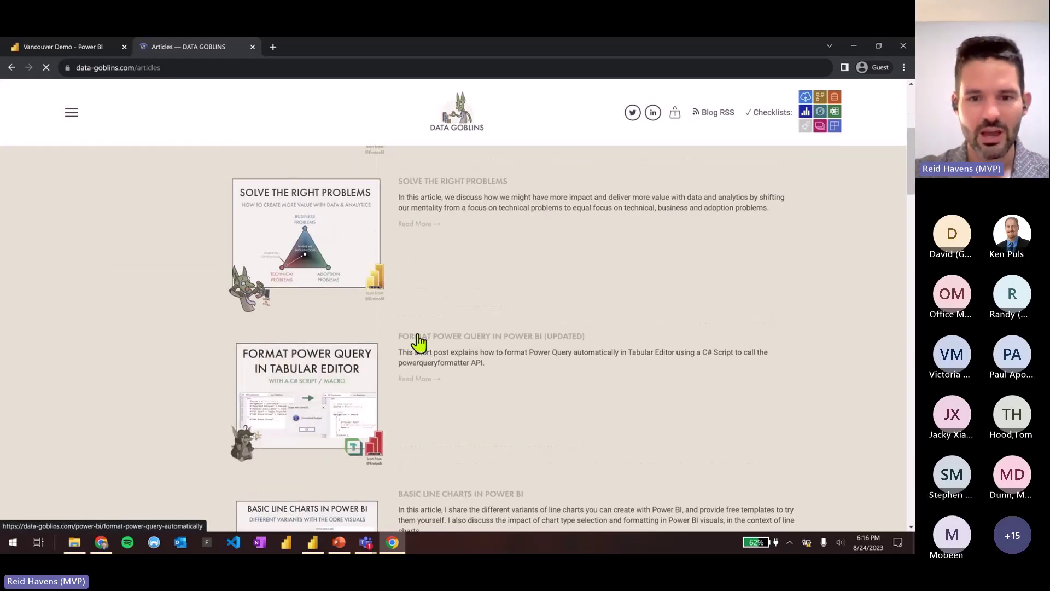
pyautogui.scroll(-8, 429, 331)
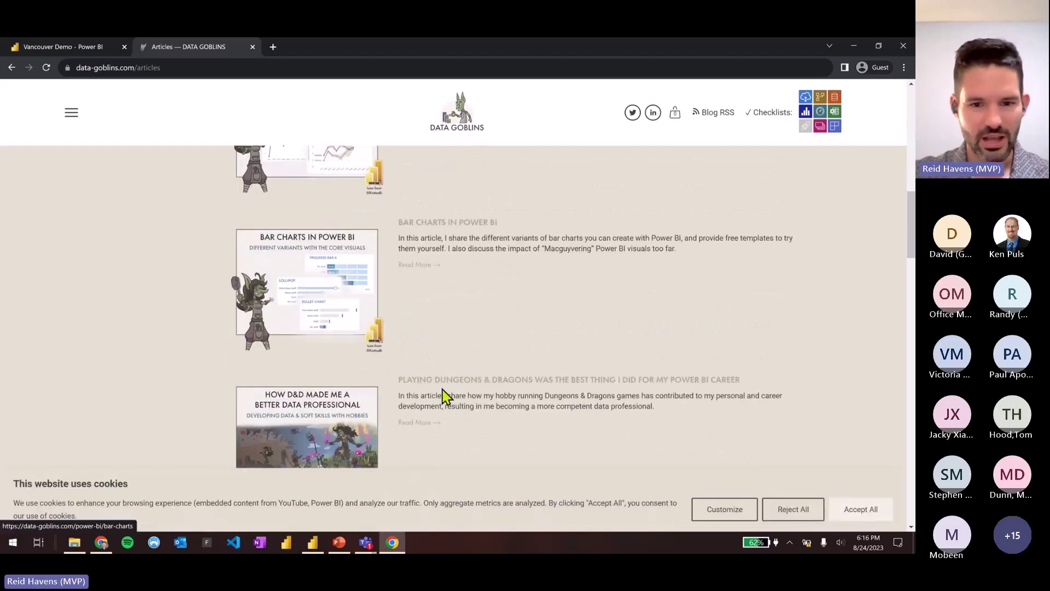
pyautogui.click(536, 384)
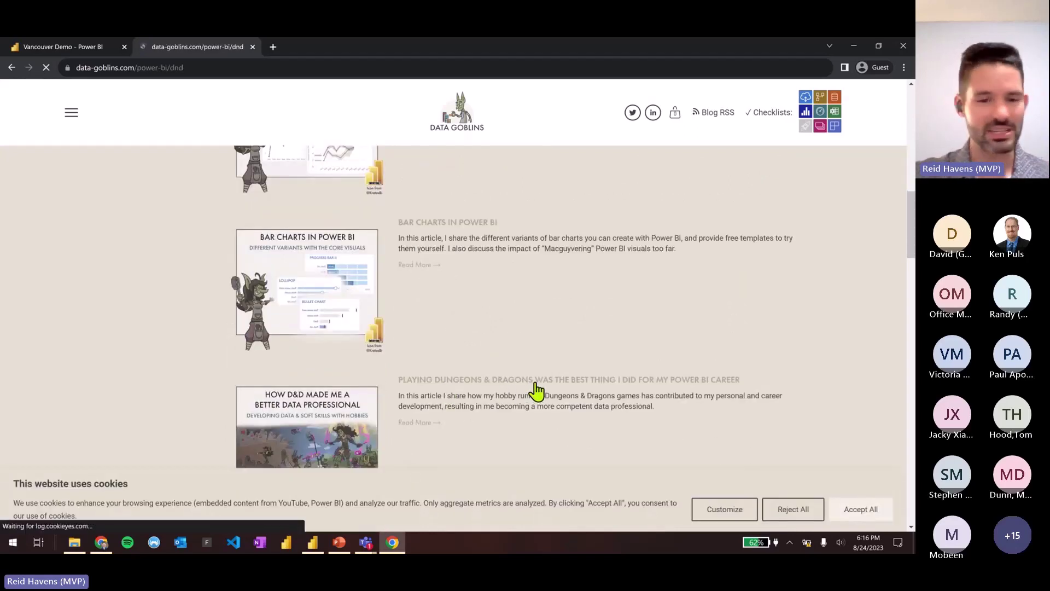
# Copy the Dungeons & Dragons article's web address and post it in the VanPUG Power BI Meet-up chat in Teams
pyautogui.scroll(-15, 616, 296)
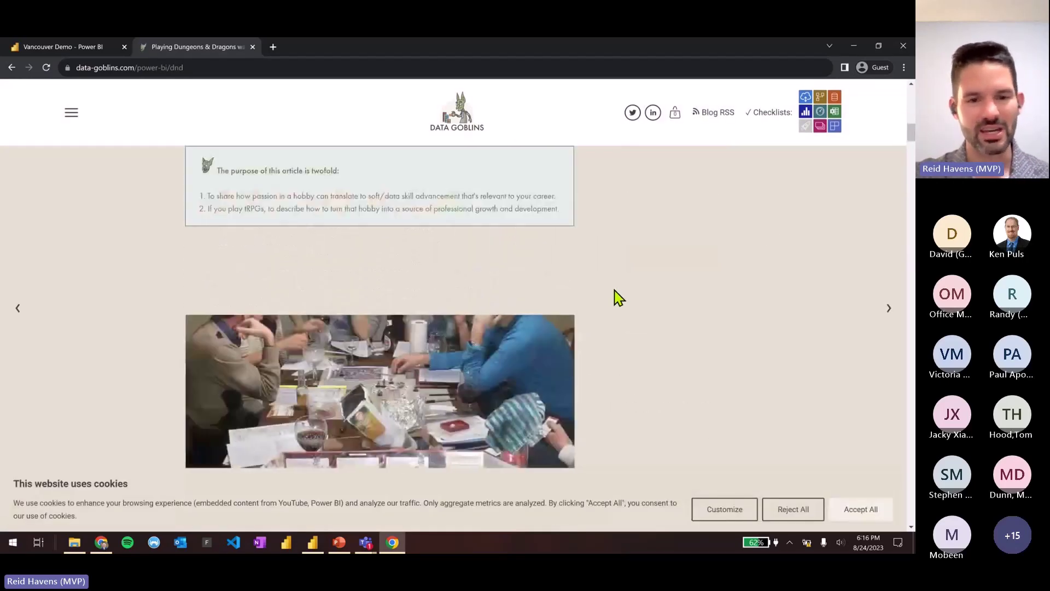
pyautogui.scroll(-5, 617, 298)
pyautogui.scroll(2, 620, 298)
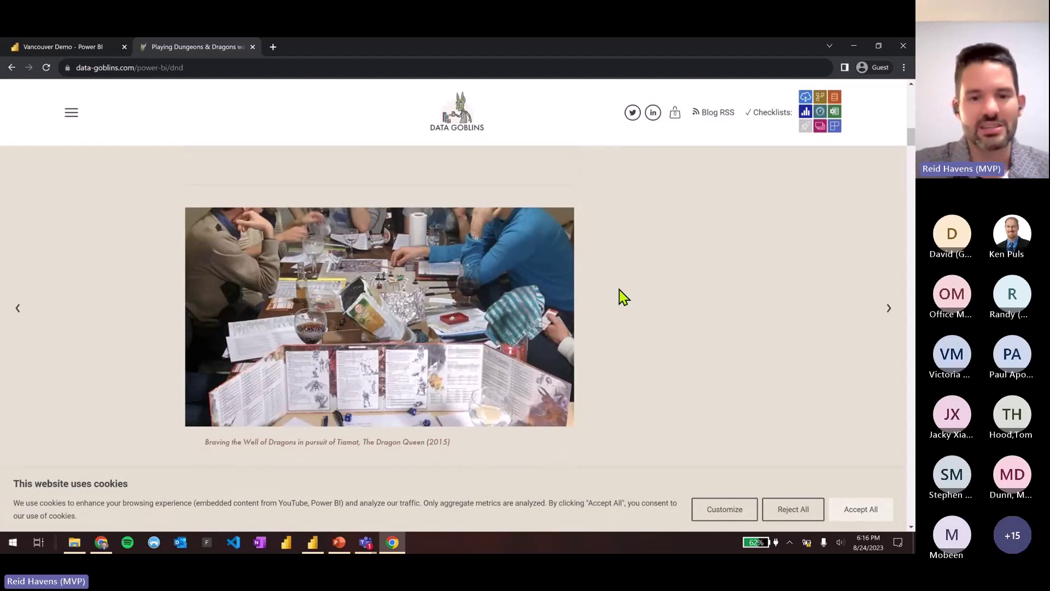
pyautogui.click(232, 70)
pyautogui.hotkey('ctrl', 'c')
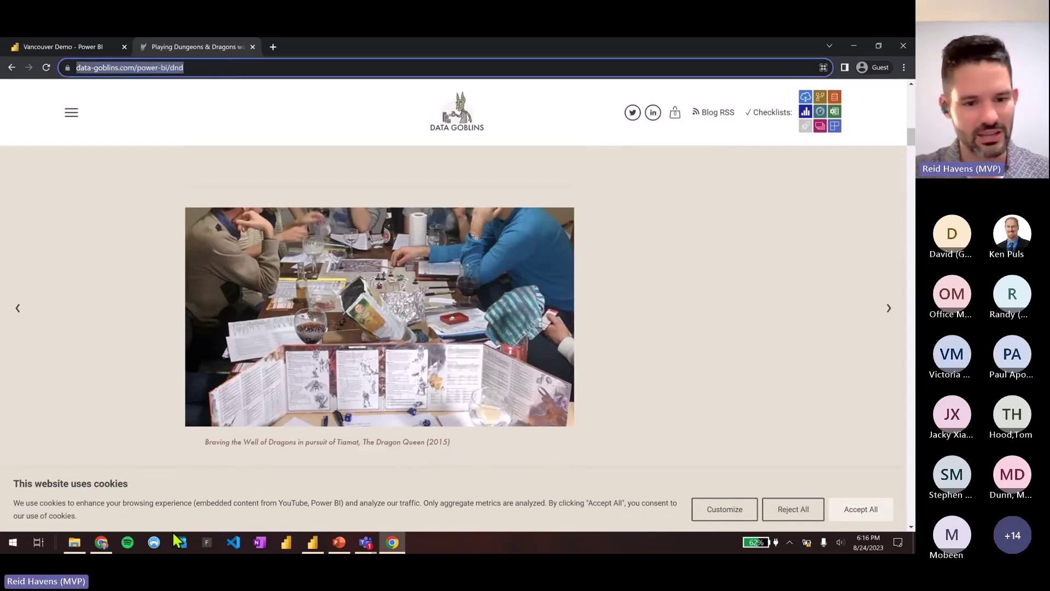
pyautogui.click(364, 535)
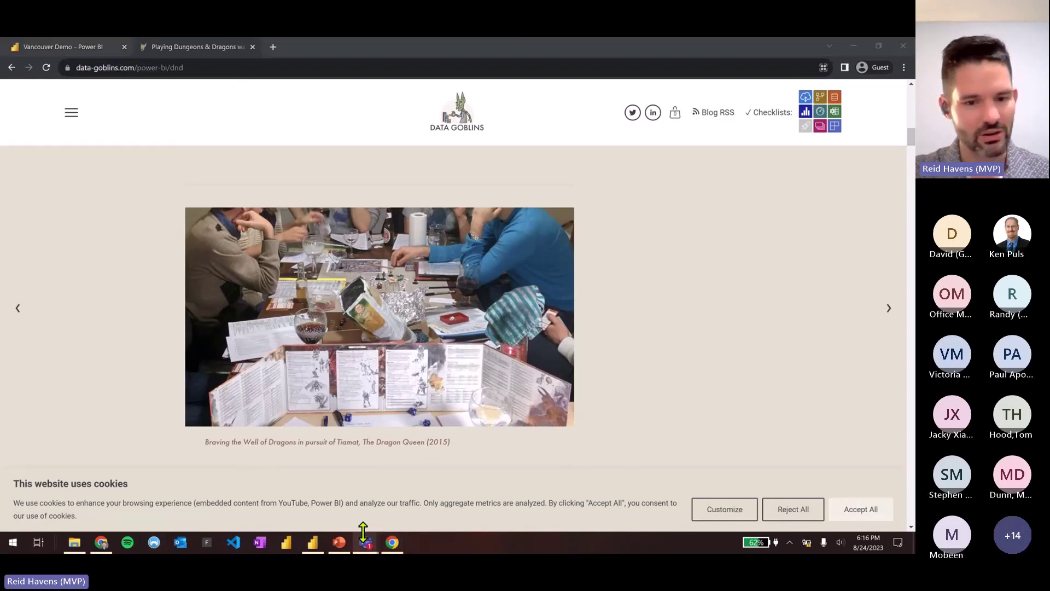
pyautogui.moveTo(363, 533)
pyautogui.click(376, 500)
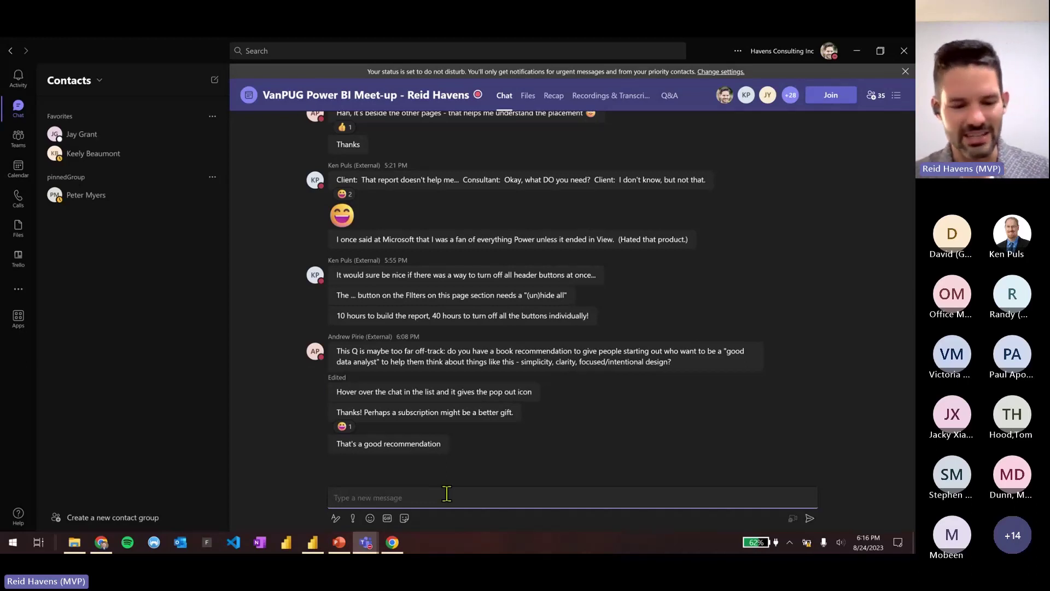
pyautogui.hotkey('ctrl', 'v')
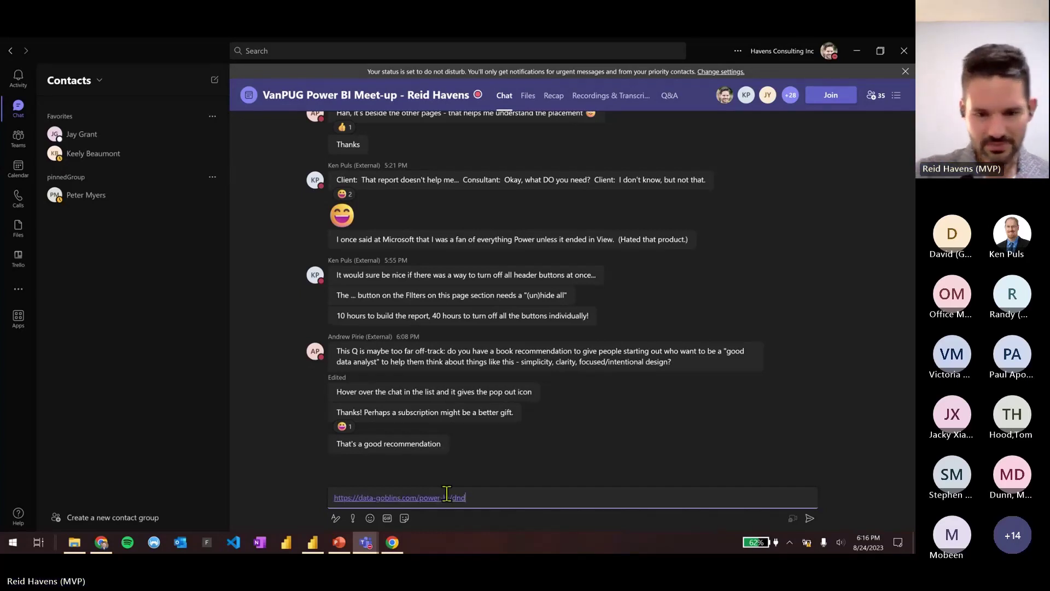
pyautogui.press('Return')
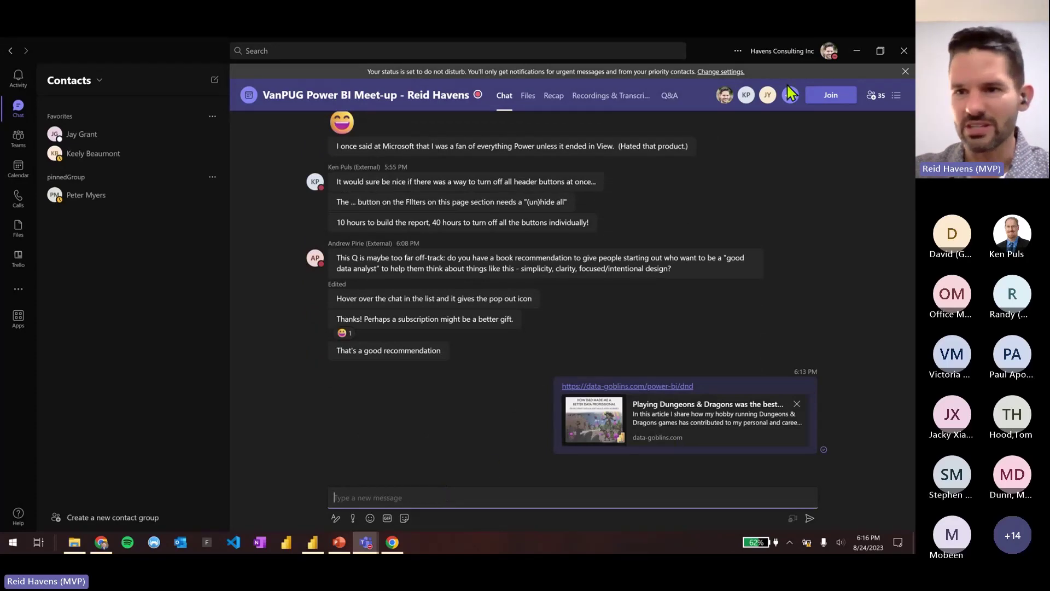
# Switch back to Chrome and skim the Dungeons & Dragons article from its title down to the explanation of player roles
pyautogui.click(856, 51)
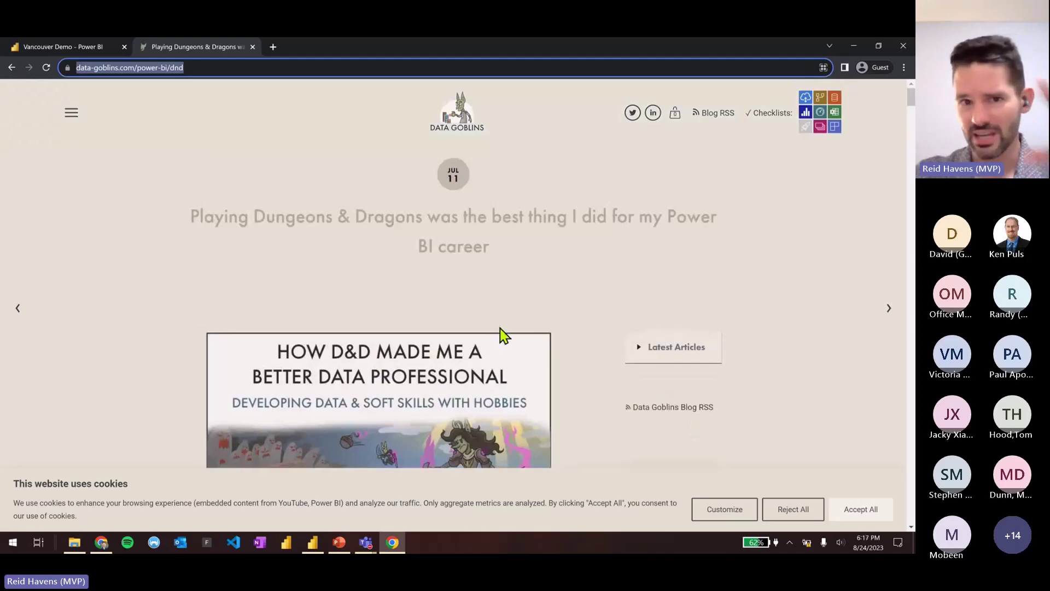
pyautogui.scroll(-10, 504, 321)
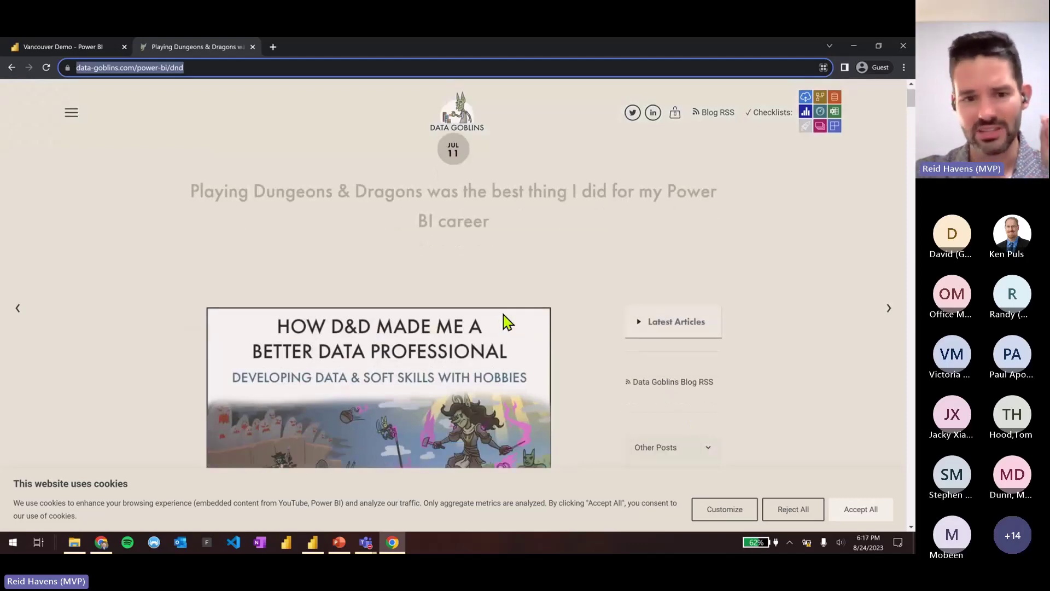
pyautogui.scroll(-12, 612, 338)
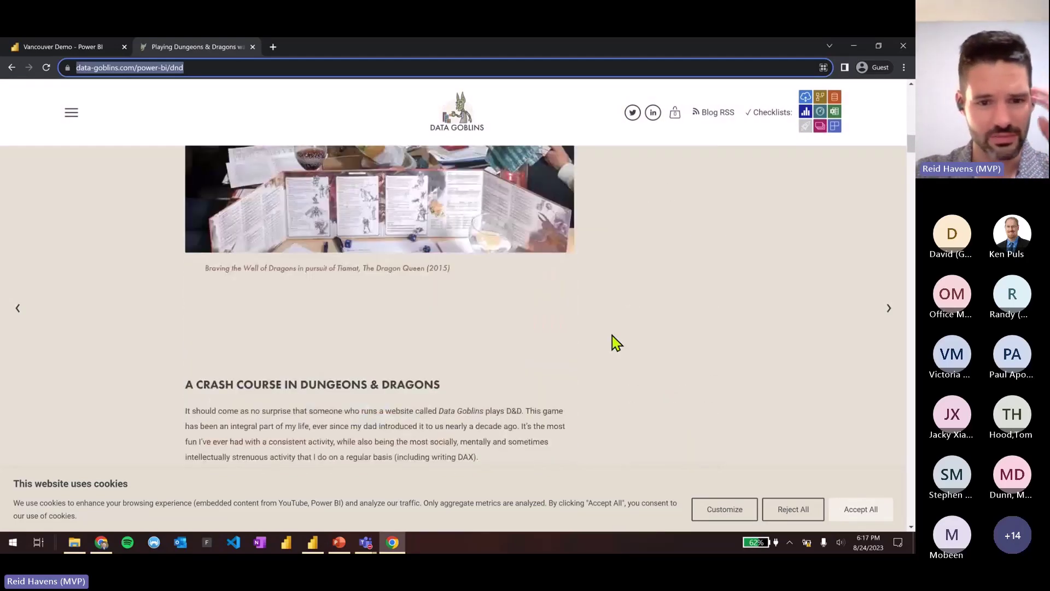
pyautogui.scroll(-6, 612, 337)
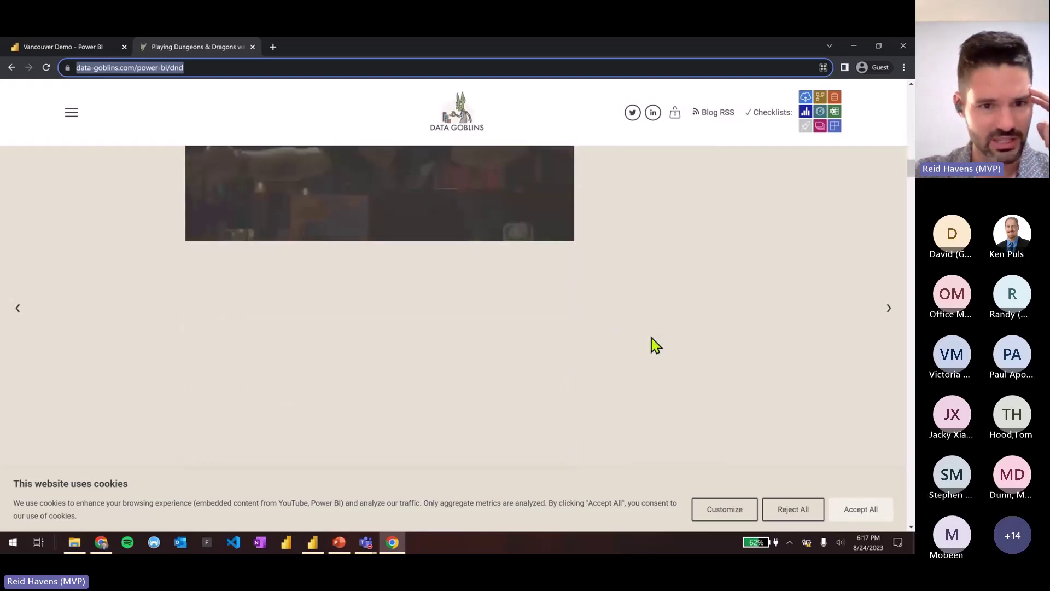
pyautogui.scroll(7, 651, 346)
pyautogui.scroll(-7, 653, 347)
pyautogui.scroll(-10, 651, 348)
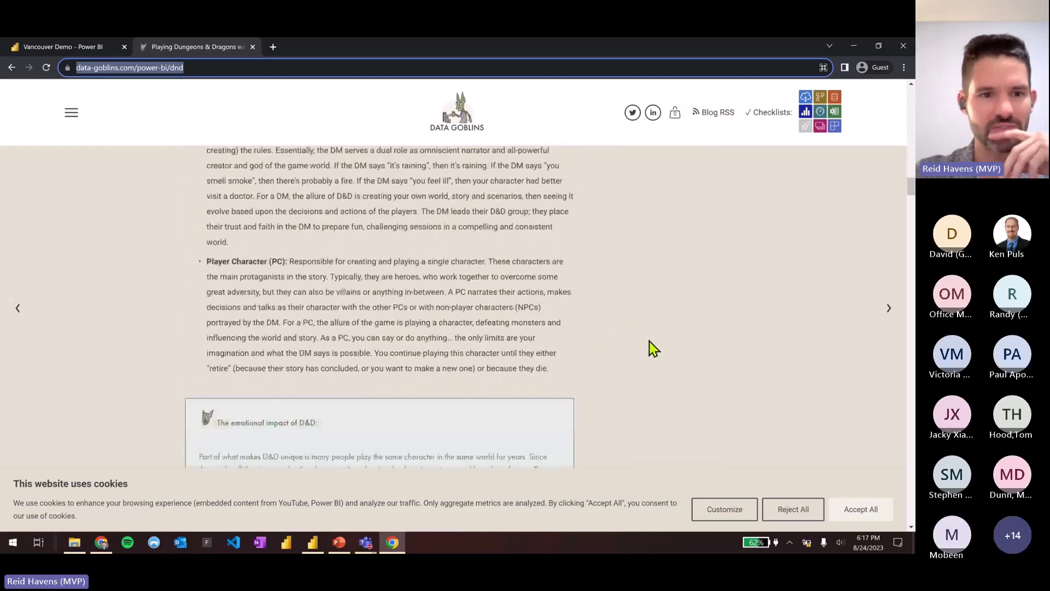
# Go to the site's Power BI Checklists page, look over the available and planned checklists, and open the Reports checklist
pyautogui.click(70, 113)
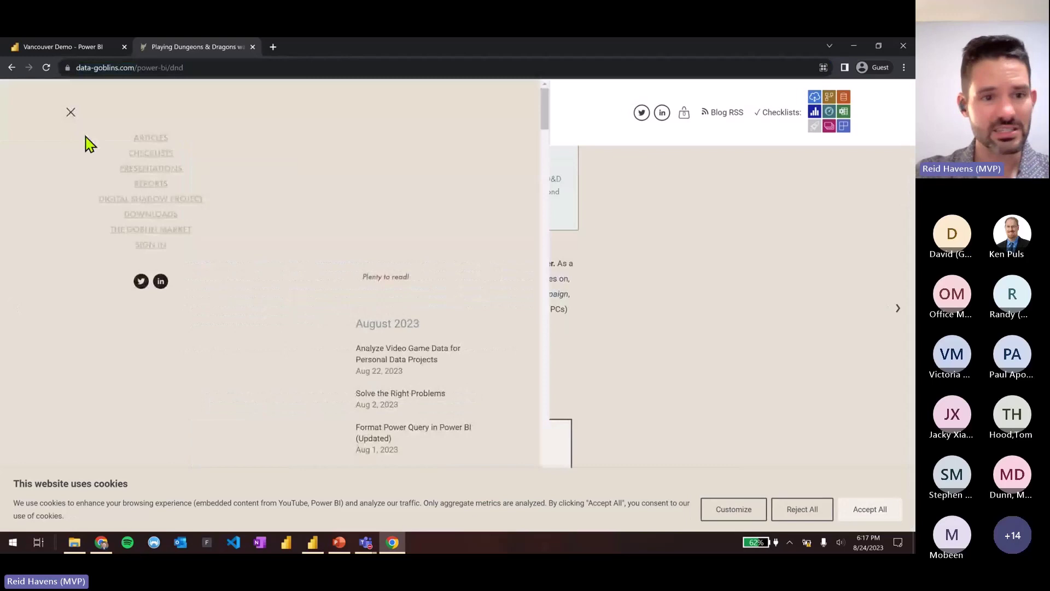
pyautogui.click(151, 154)
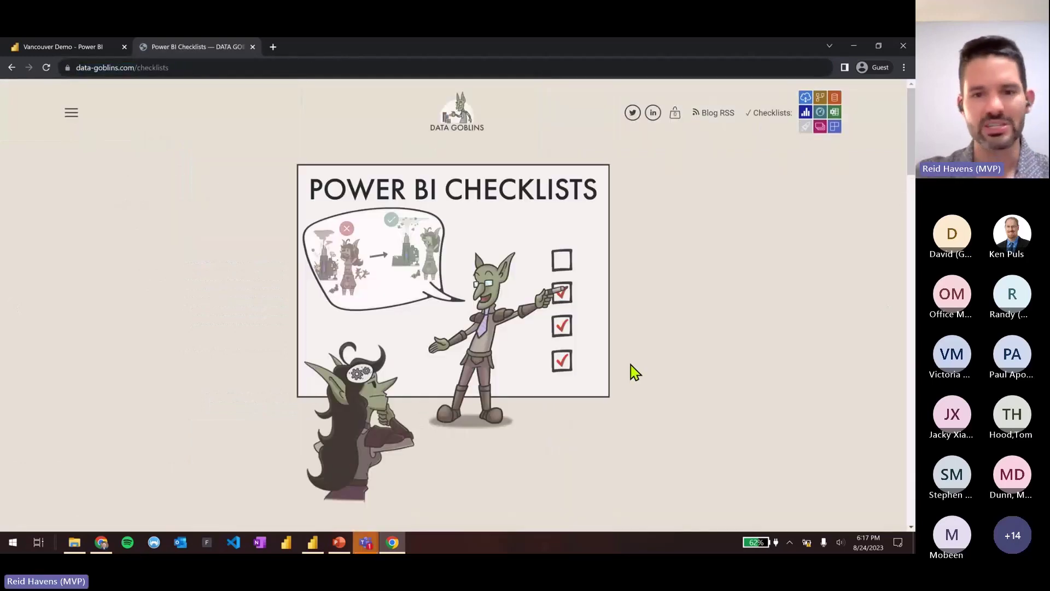
pyautogui.scroll(-5, 629, 364)
pyautogui.scroll(-5, 586, 311)
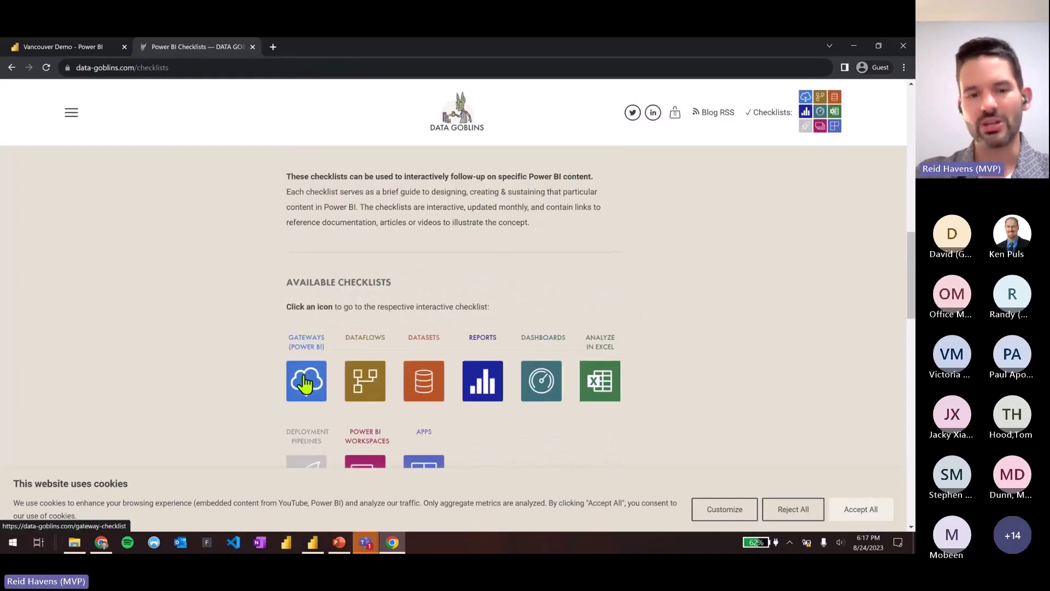
pyautogui.scroll(-1, 395, 374)
pyautogui.scroll(-2, 470, 356)
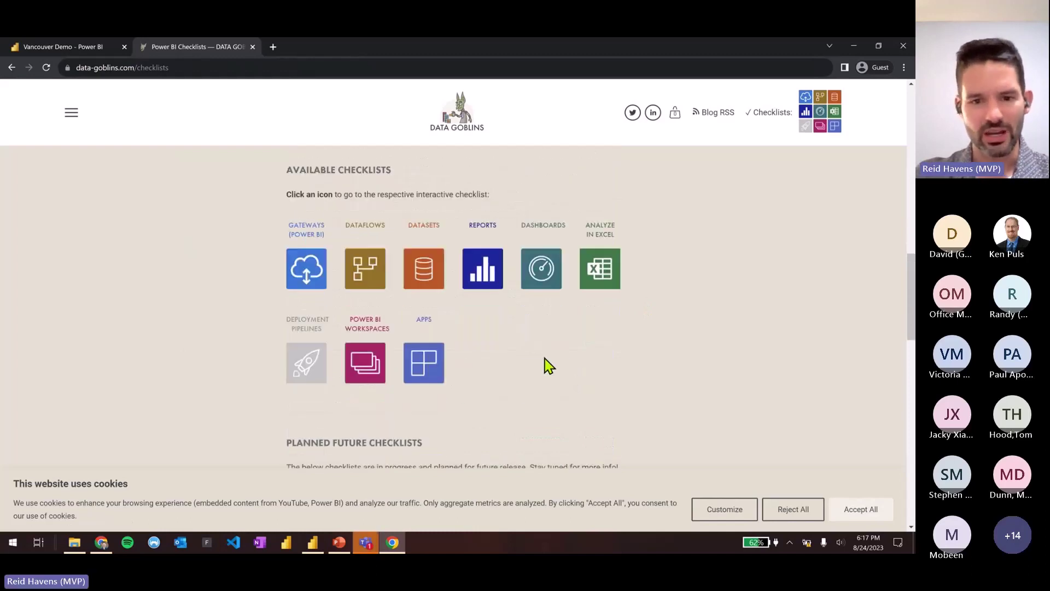
pyautogui.scroll(-3, 306, 317)
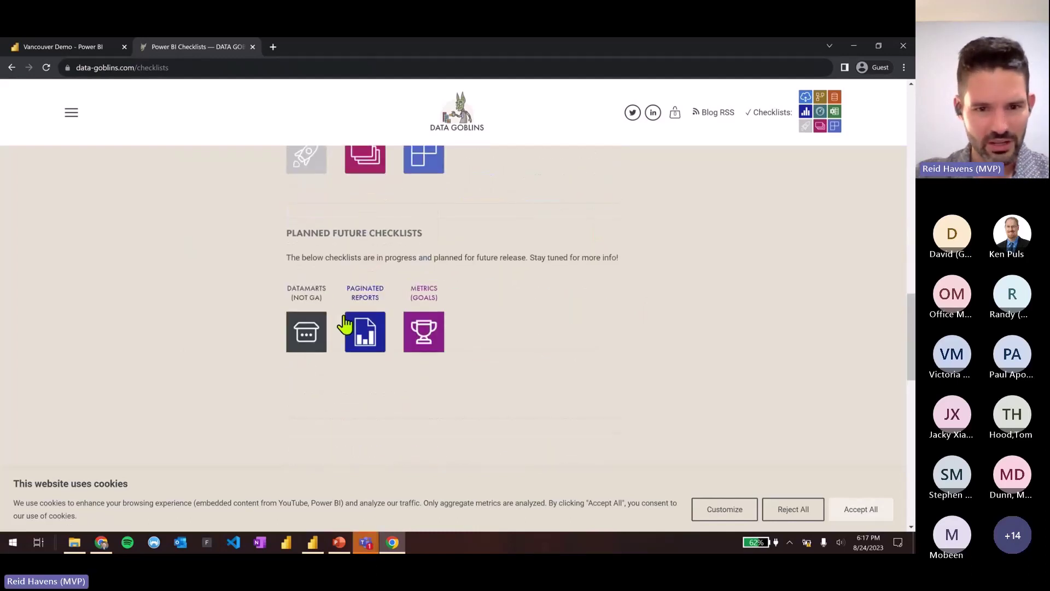
pyautogui.scroll(-4, 350, 323)
pyautogui.scroll(6, 361, 316)
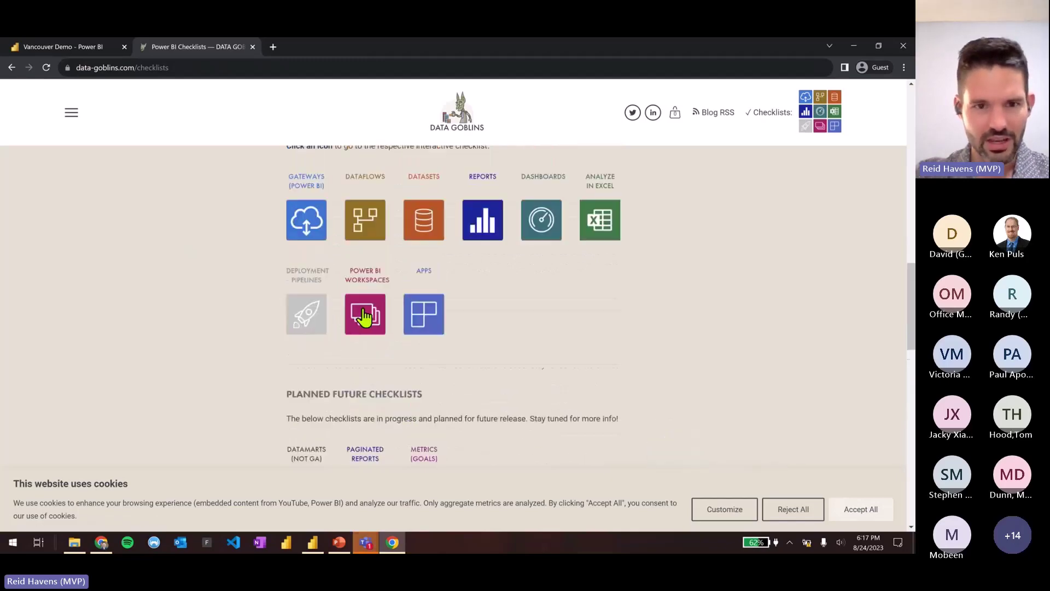
pyautogui.click(482, 219)
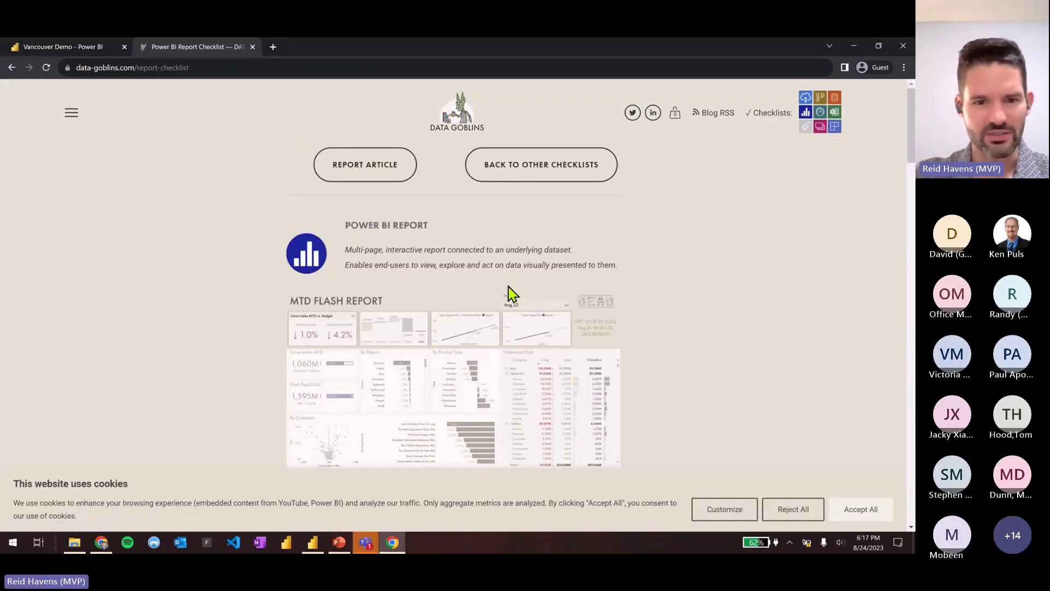
# Tick the first four Layout & Design items, through the title (landing) page item, and open the reference for the 3/30/300 rule
pyautogui.scroll(-5, 438, 273)
pyautogui.scroll(-4, 460, 265)
pyautogui.scroll(3, 346, 217)
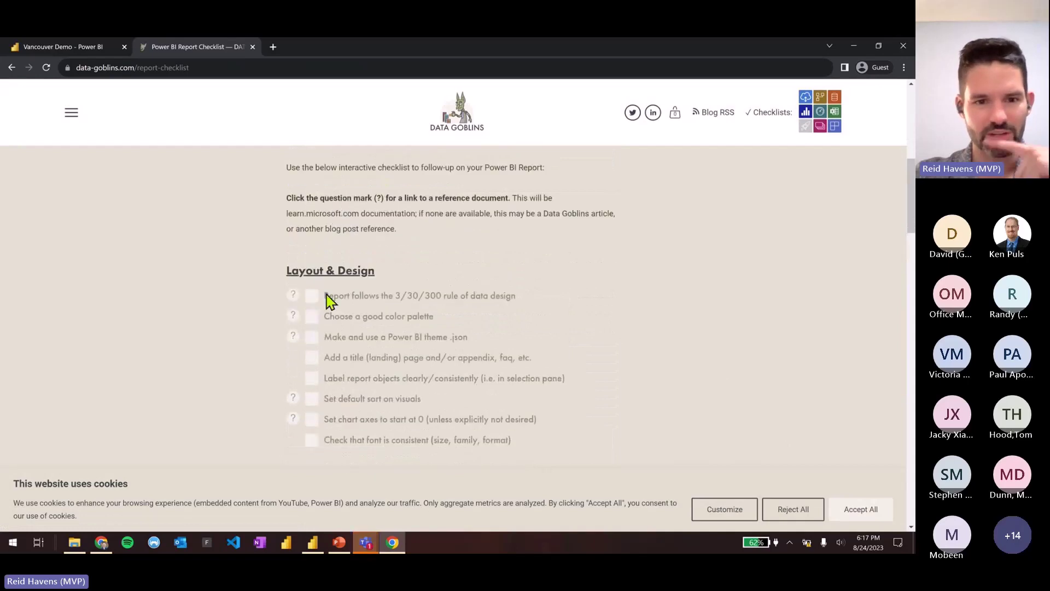
pyautogui.click(312, 295)
pyautogui.click(312, 316)
pyautogui.click(312, 336)
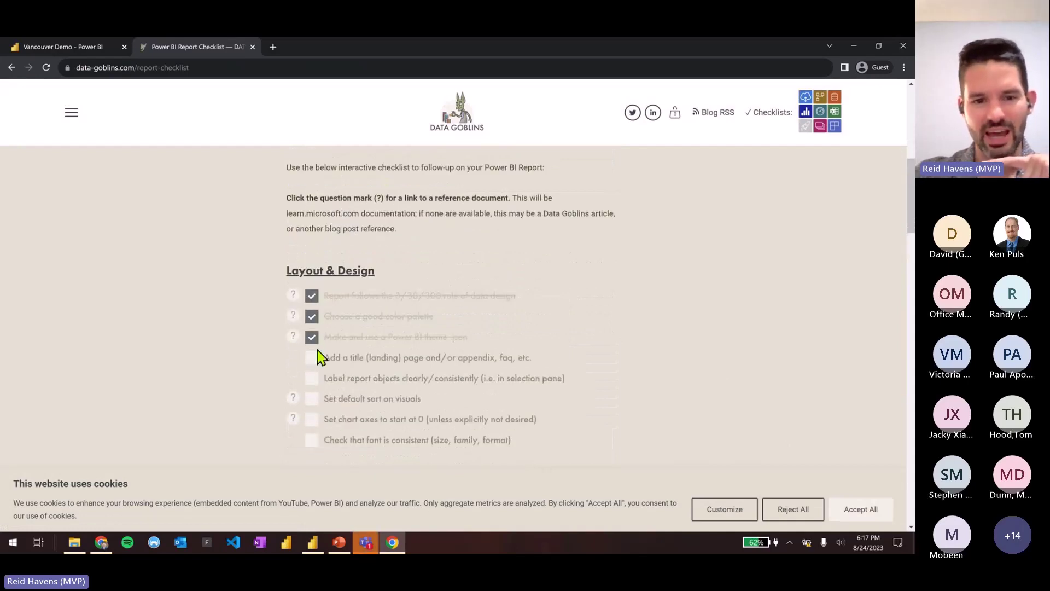
pyautogui.click(312, 357)
pyautogui.click(294, 298)
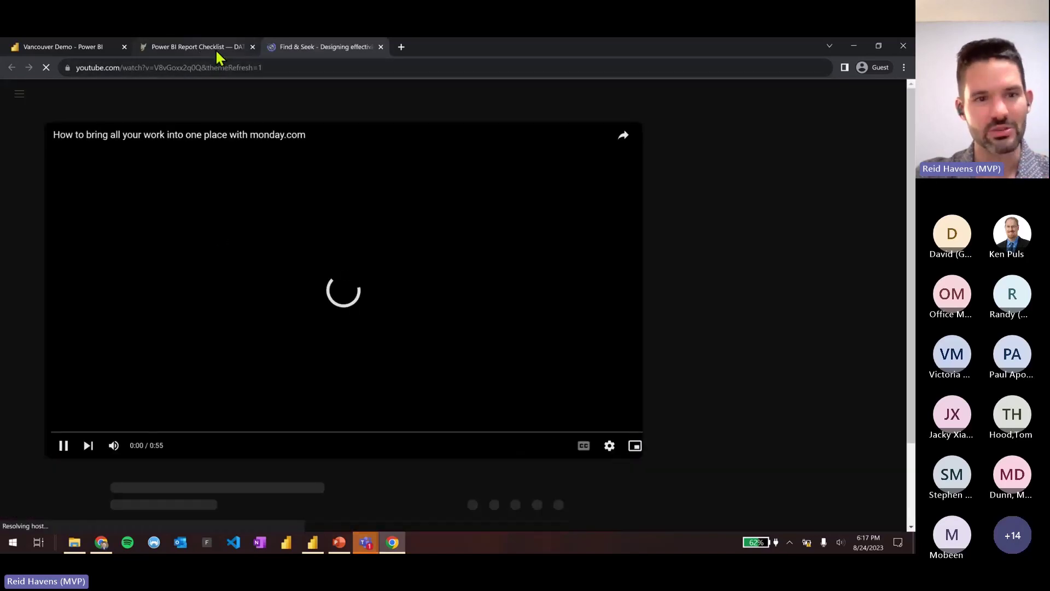
# Close the 3/30/300 reference video and check the VanPUG Power BI Meet-up chat in Teams
pyautogui.click(217, 52)
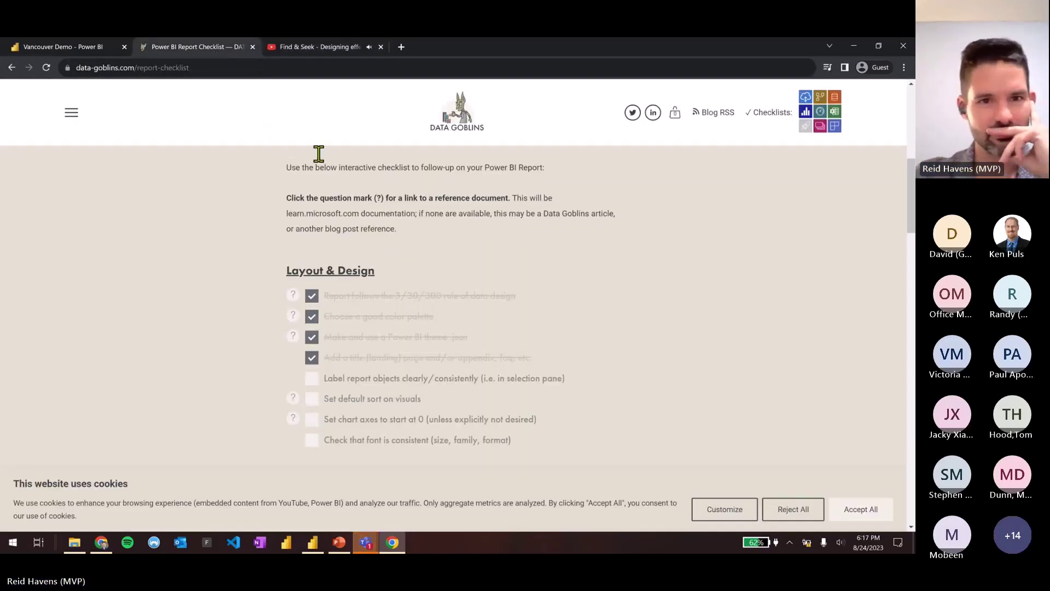
pyautogui.click(381, 47)
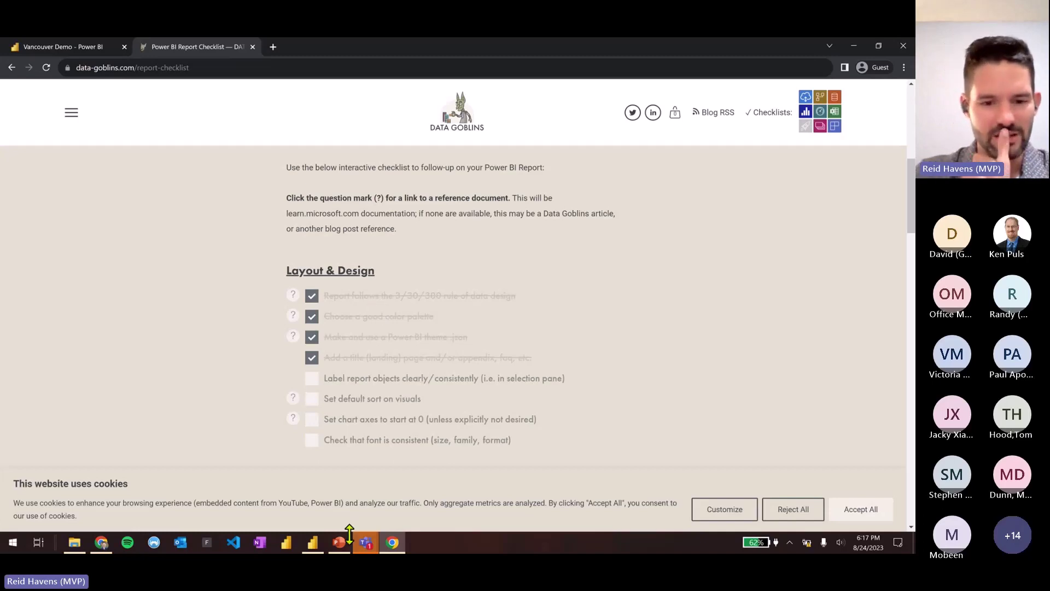
pyautogui.moveTo(371, 539)
pyautogui.click(387, 510)
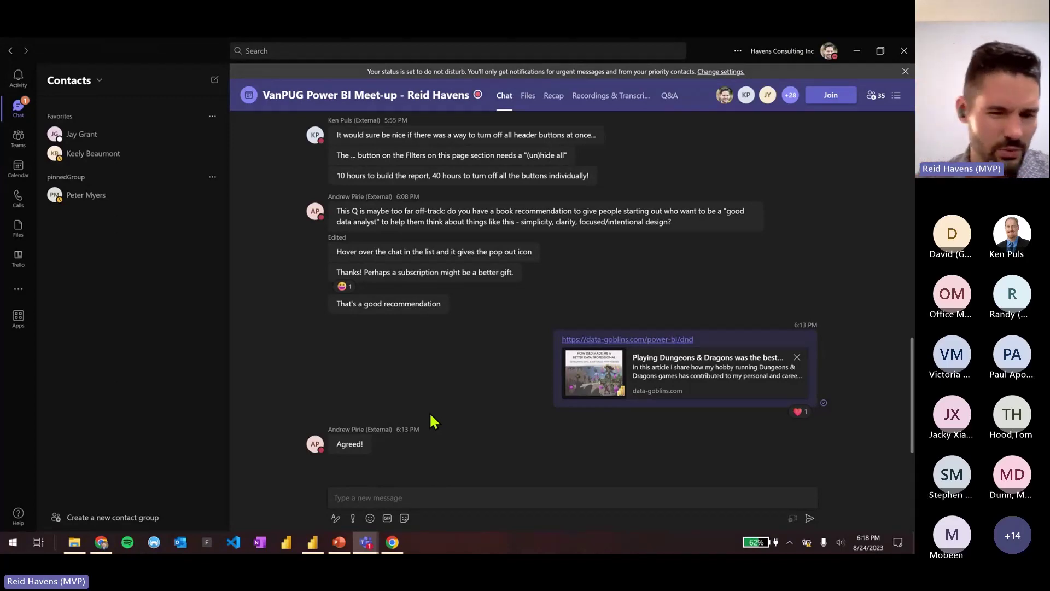
# Switch back to the Chrome window with the Data Goblins report checklist and open the site's Articles page
pyautogui.click(111, 550)
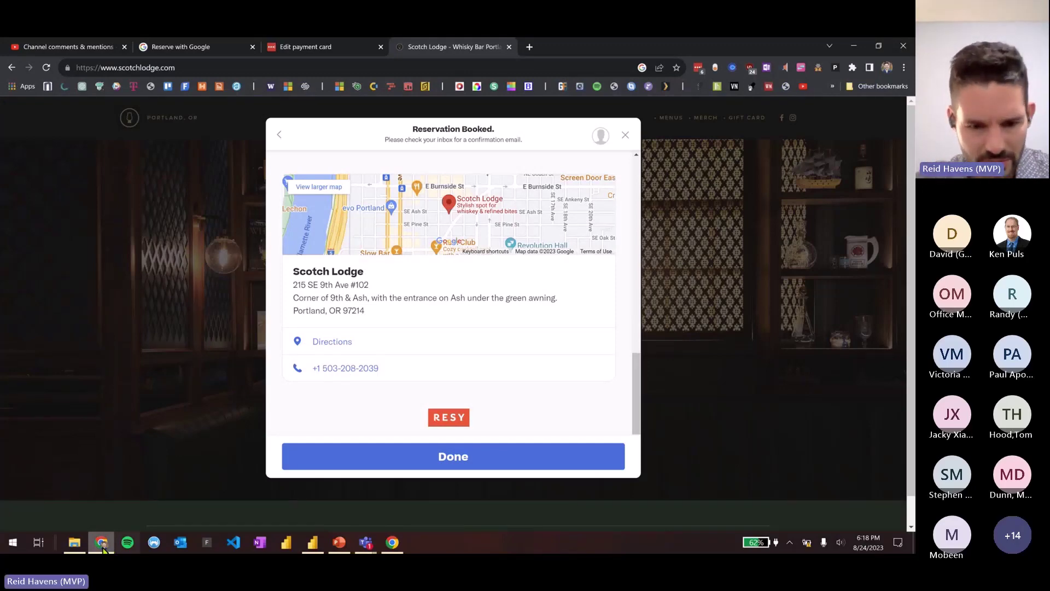
pyautogui.click(104, 546)
pyautogui.click(393, 542)
pyautogui.scroll(10, 267, 251)
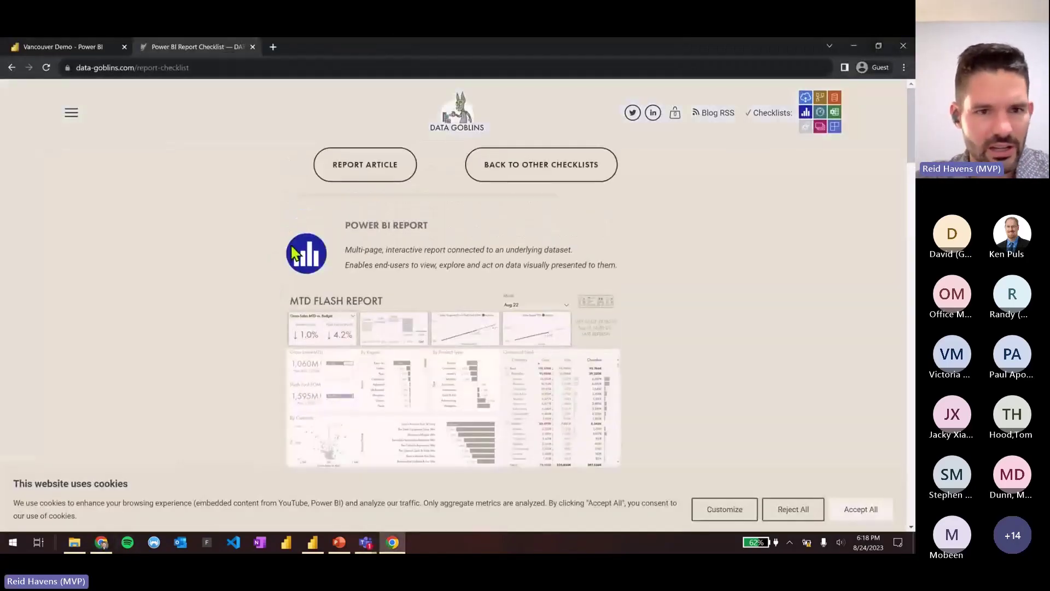
pyautogui.click(72, 117)
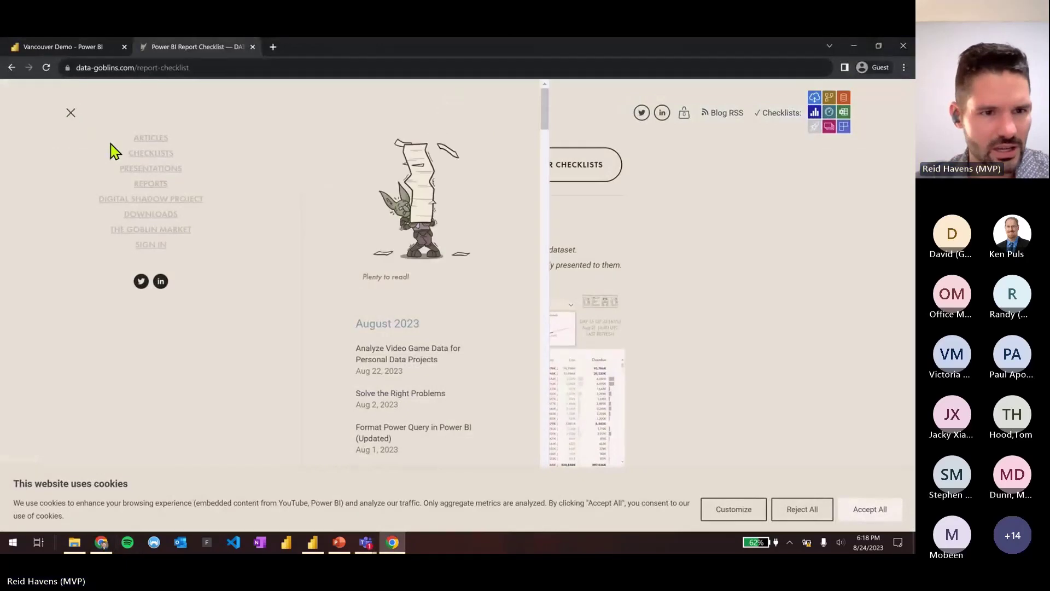
pyautogui.click(159, 141)
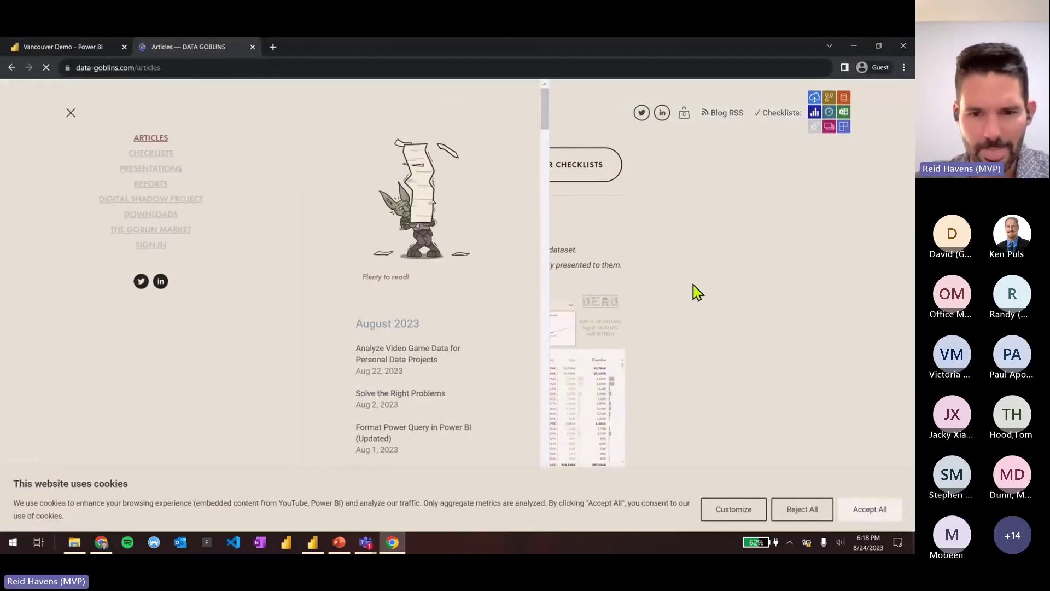
# Browse the articles down to the Power BI Alchemy Index and open the Reporting Layer Objects article under Power Query Articles
pyautogui.scroll(-10, 597, 219)
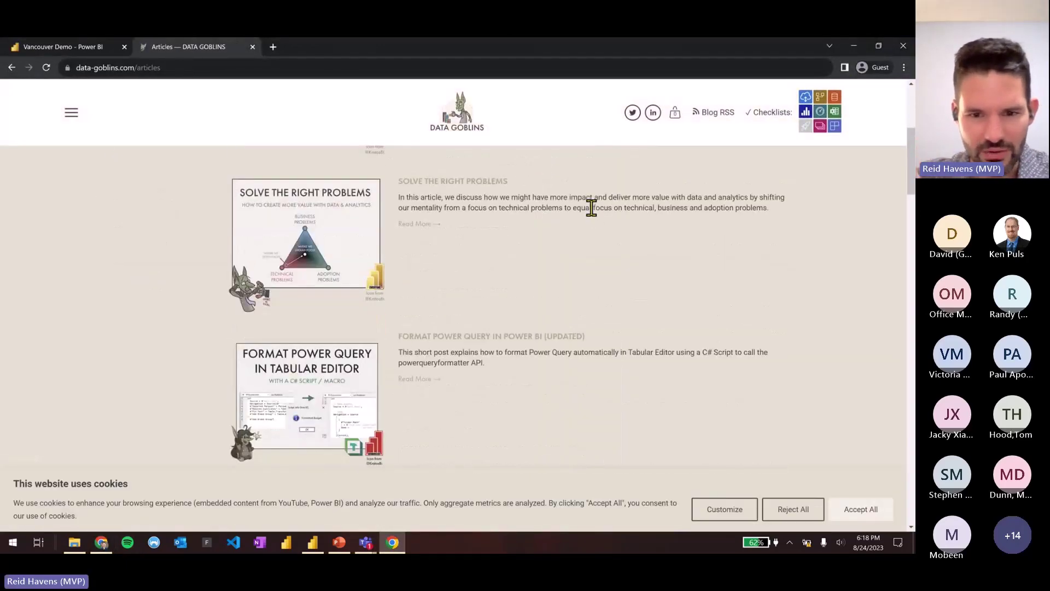
pyautogui.scroll(-5, 639, 232)
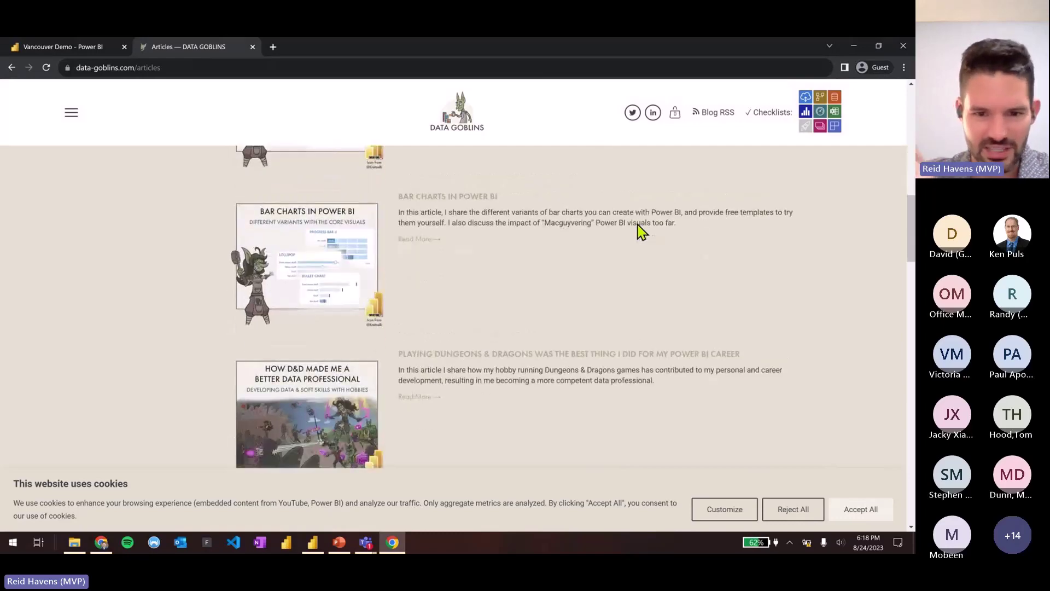
pyautogui.scroll(-5, 579, 244)
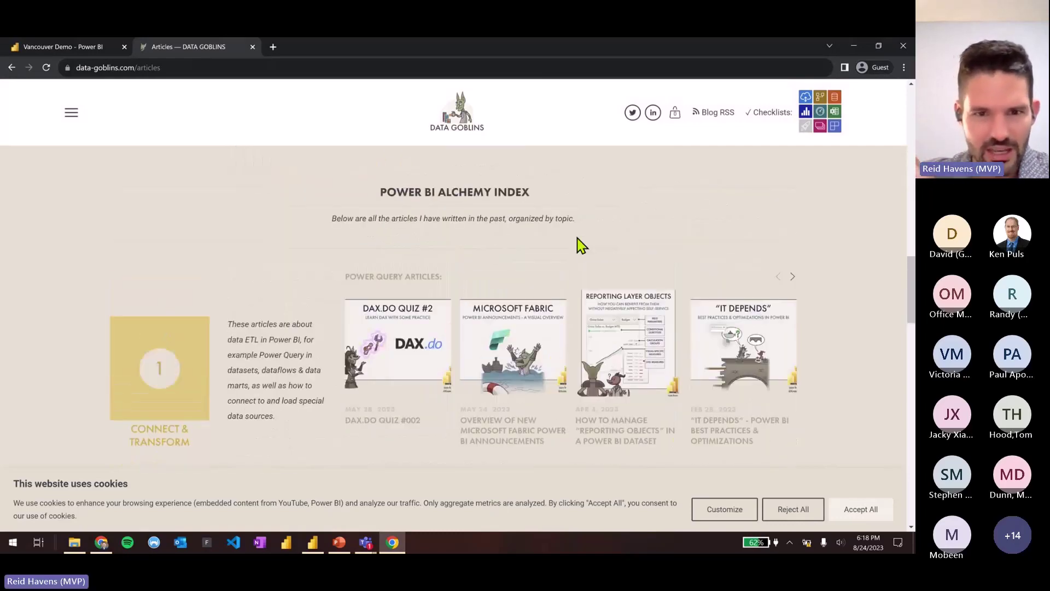
pyautogui.scroll(-4, 584, 225)
pyautogui.scroll(4, 547, 246)
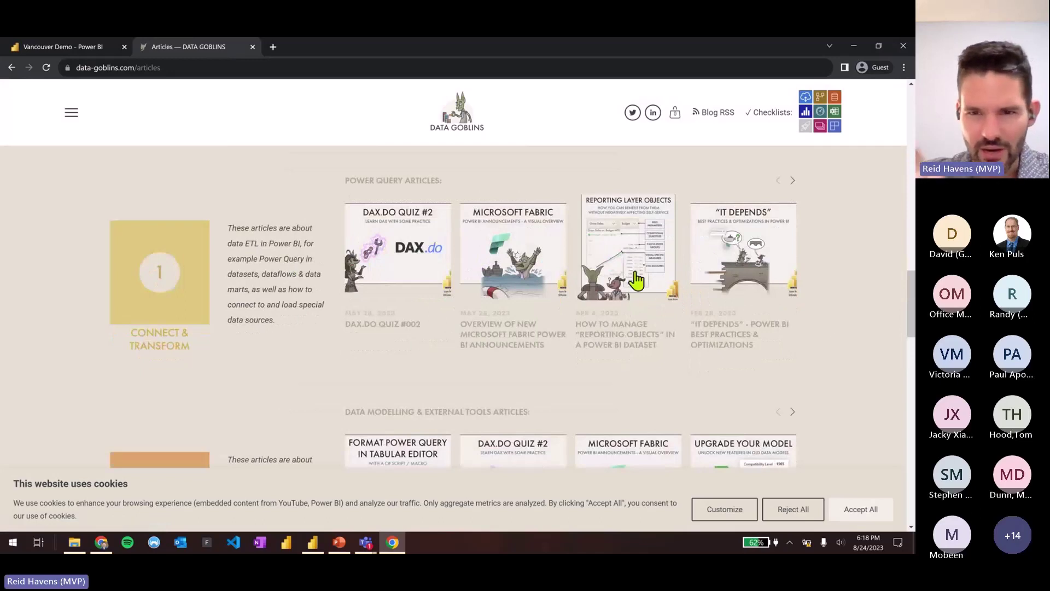
pyautogui.click(632, 257)
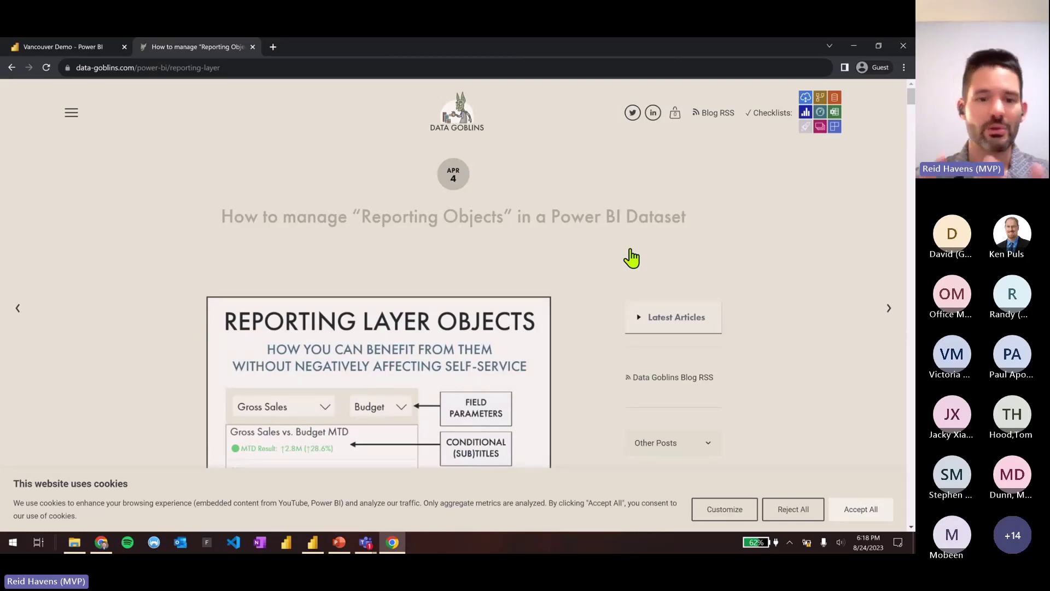
# Skim the Reporting Objects article from its title image and audio version through the layer diagrams to the embedded report example
pyautogui.scroll(-3, 621, 253)
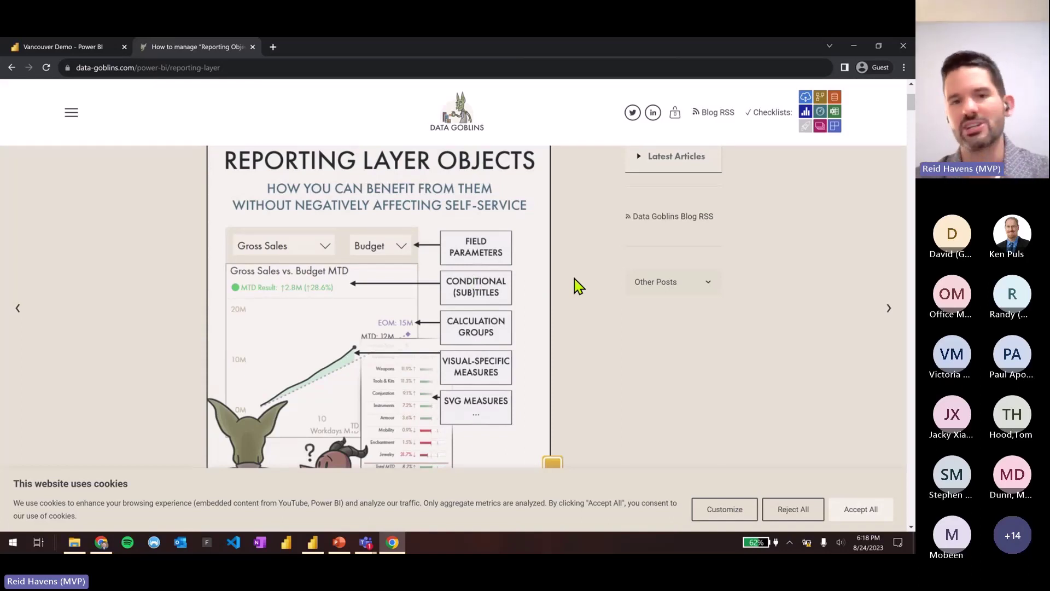
pyautogui.scroll(-6, 575, 277)
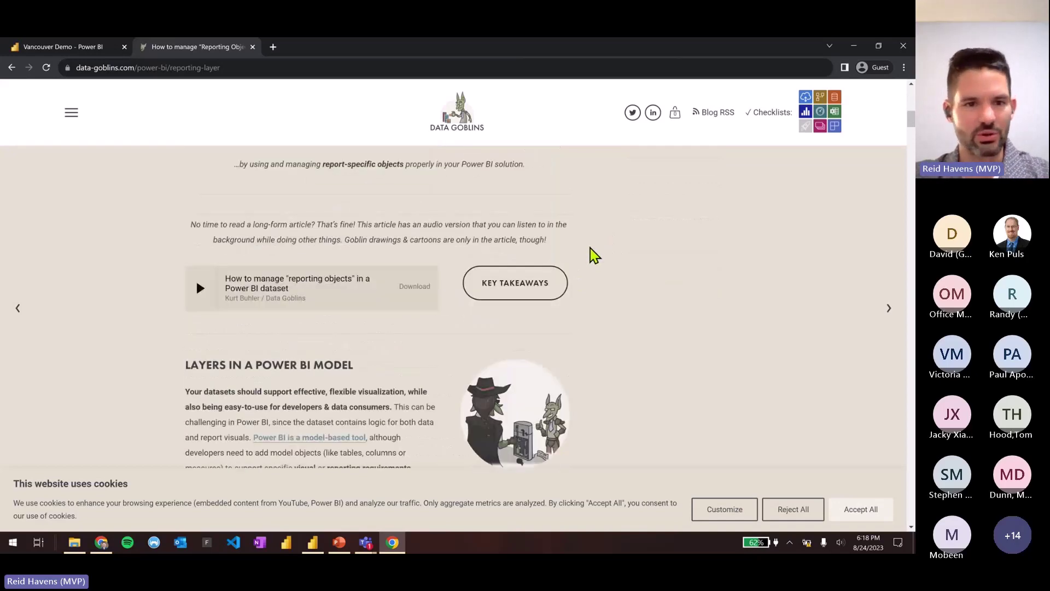
pyautogui.scroll(1, 590, 248)
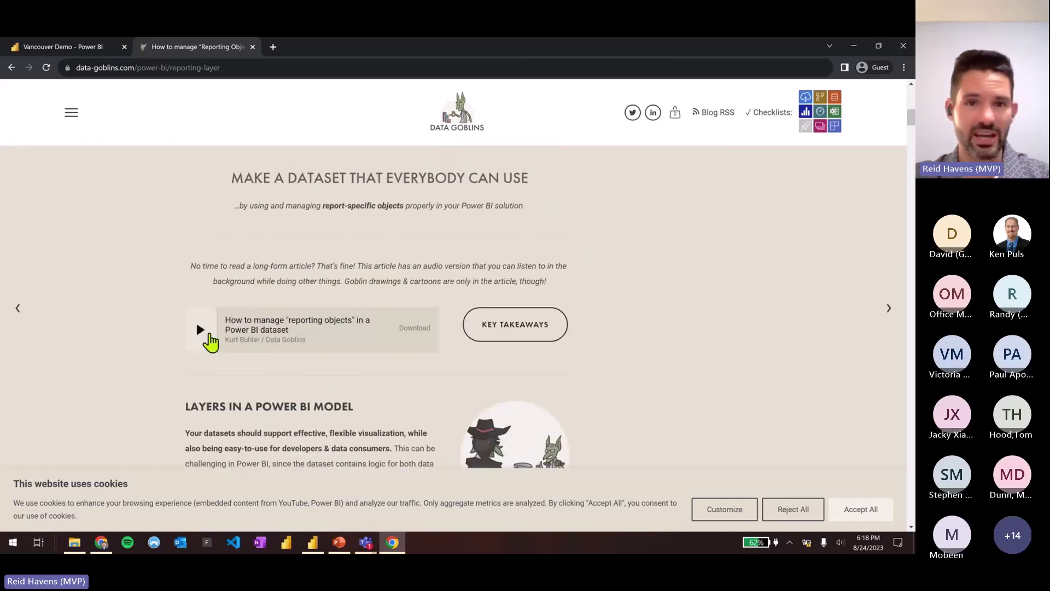
pyautogui.scroll(-10, 474, 318)
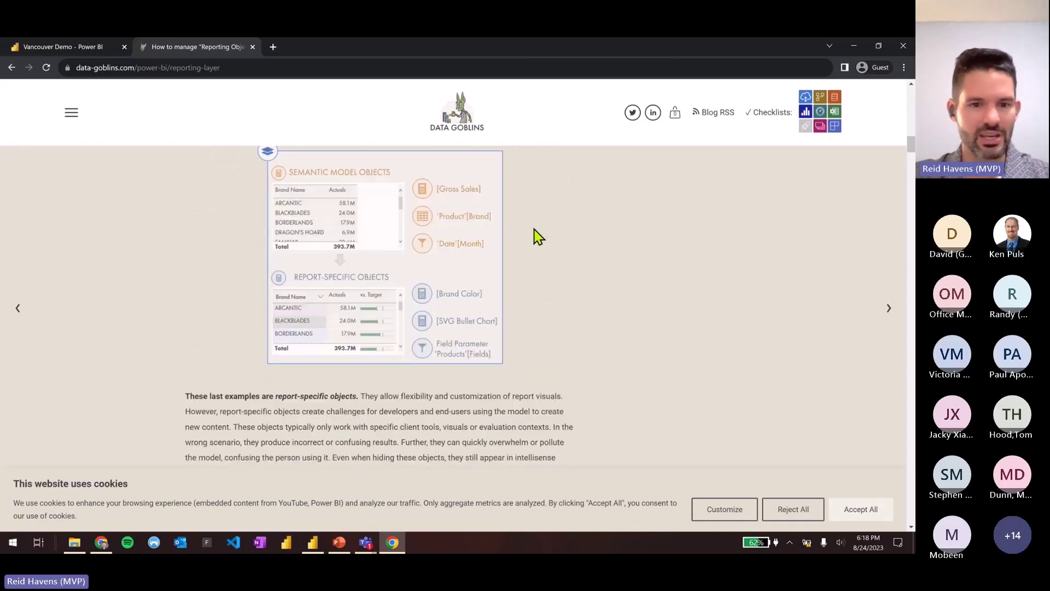
pyautogui.scroll(-10, 624, 262)
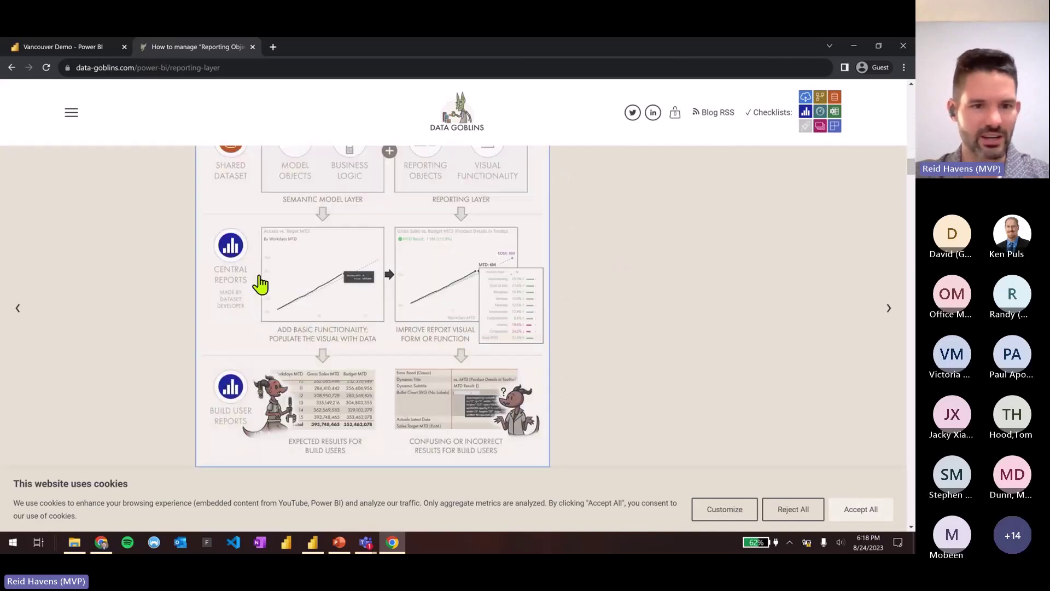
pyautogui.scroll(-4, 295, 268)
pyautogui.scroll(4, 635, 265)
pyautogui.scroll(-5, 584, 269)
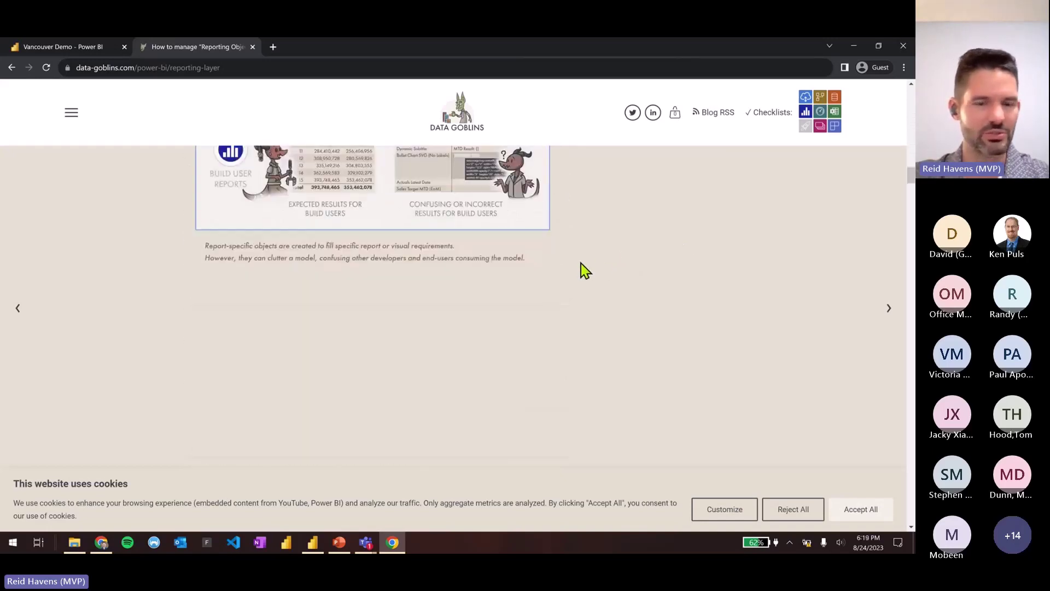
pyautogui.scroll(-10, 581, 264)
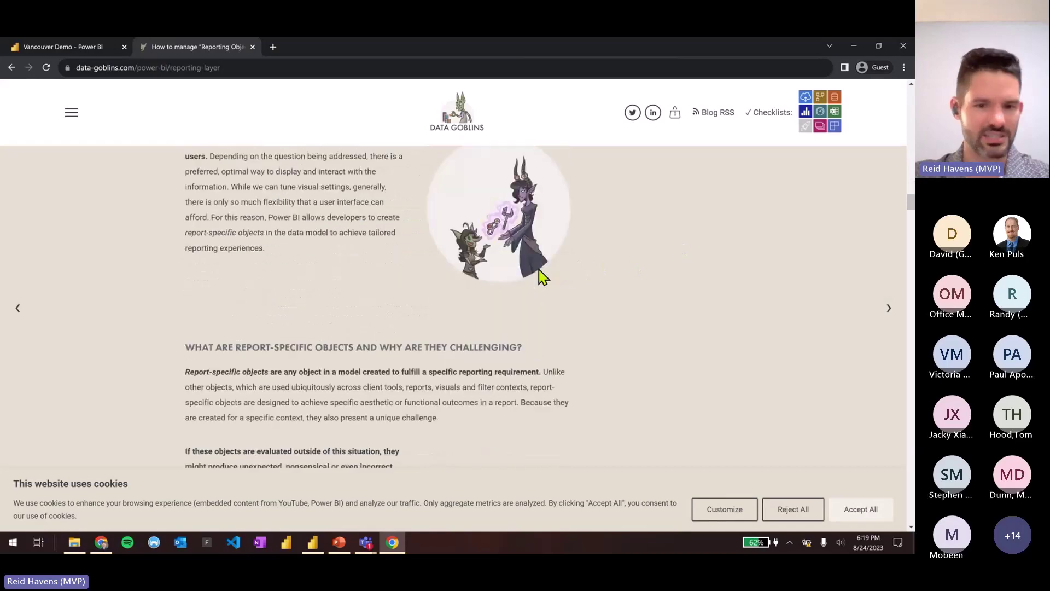
pyautogui.scroll(-12, 541, 277)
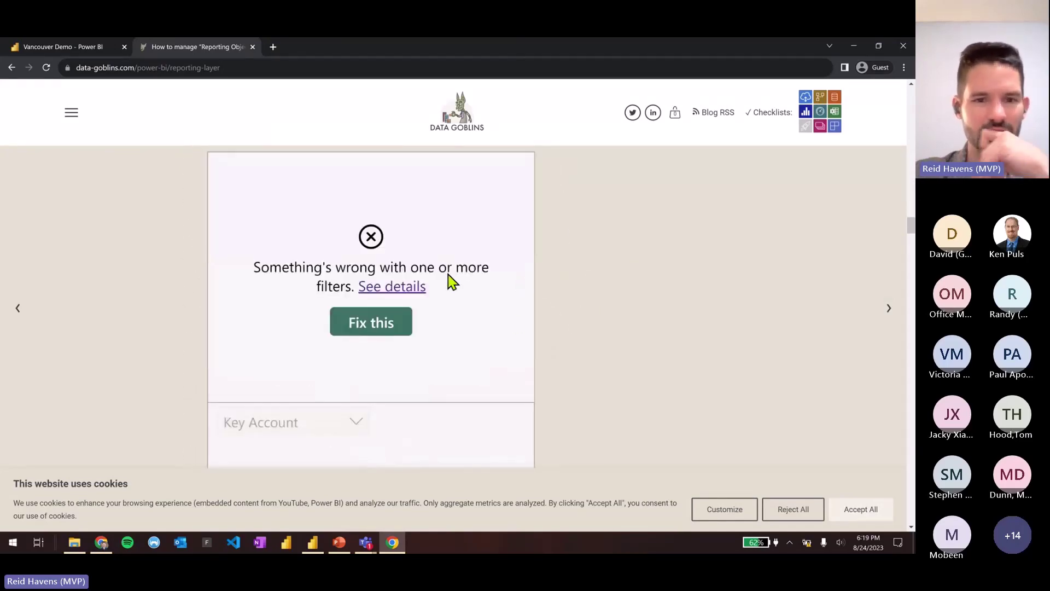
# Try the Gross Sales and Budget selectors in the embedded report example, and read on to the section on hacks or features
pyautogui.scroll(-2, 392, 366)
pyautogui.scroll(3, 387, 326)
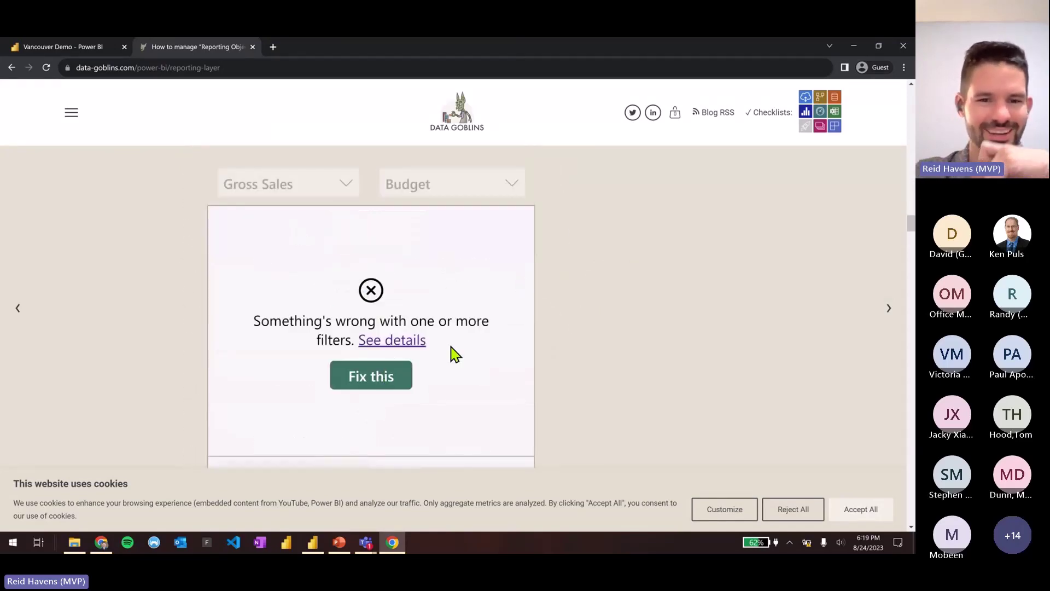
pyautogui.scroll(1, 400, 306)
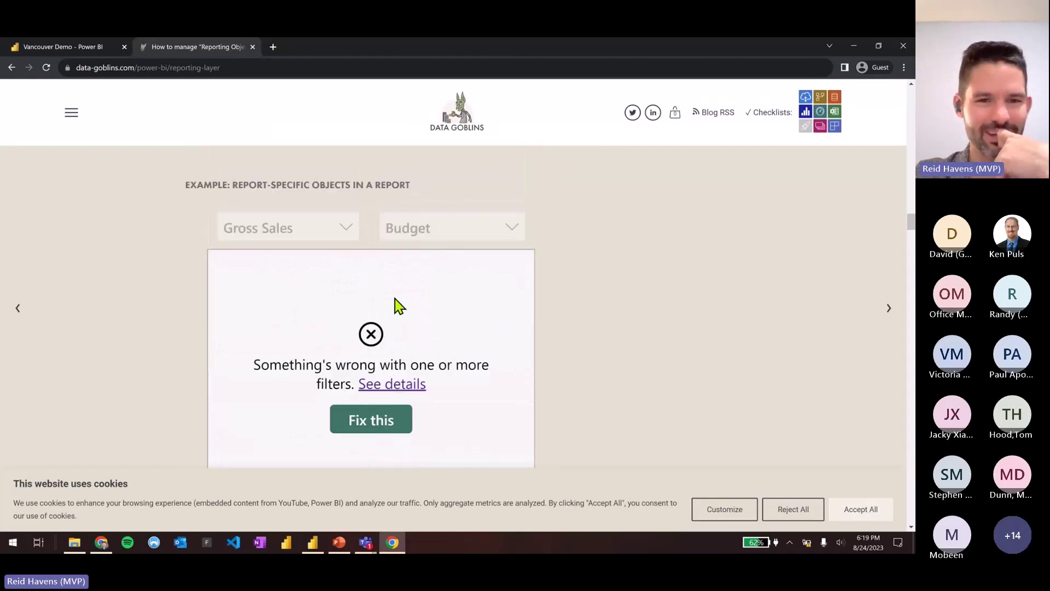
pyautogui.click(331, 241)
pyautogui.click(444, 241)
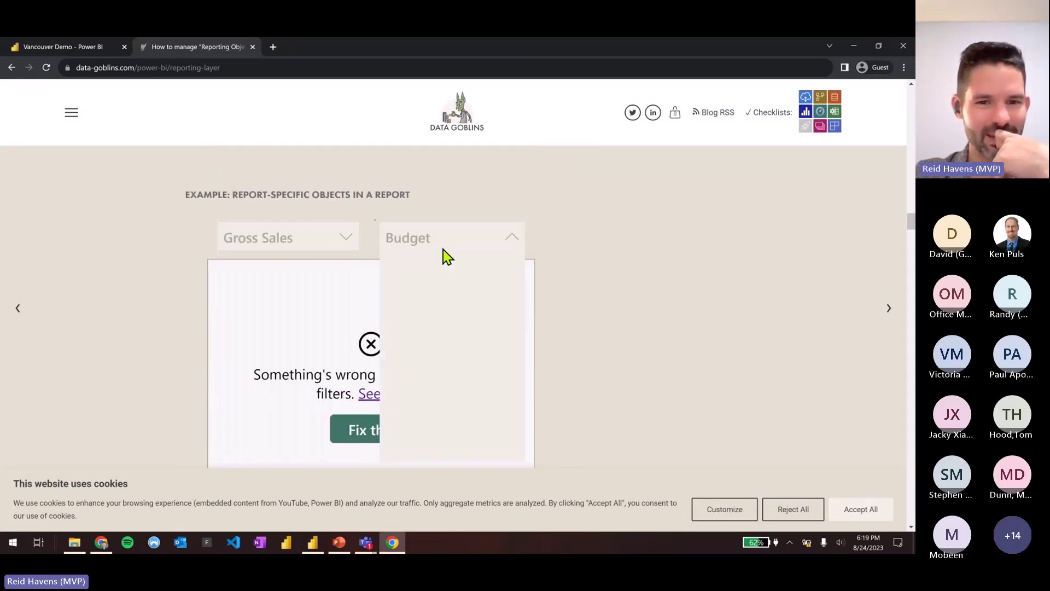
pyautogui.click(498, 245)
pyautogui.scroll(-4, 571, 276)
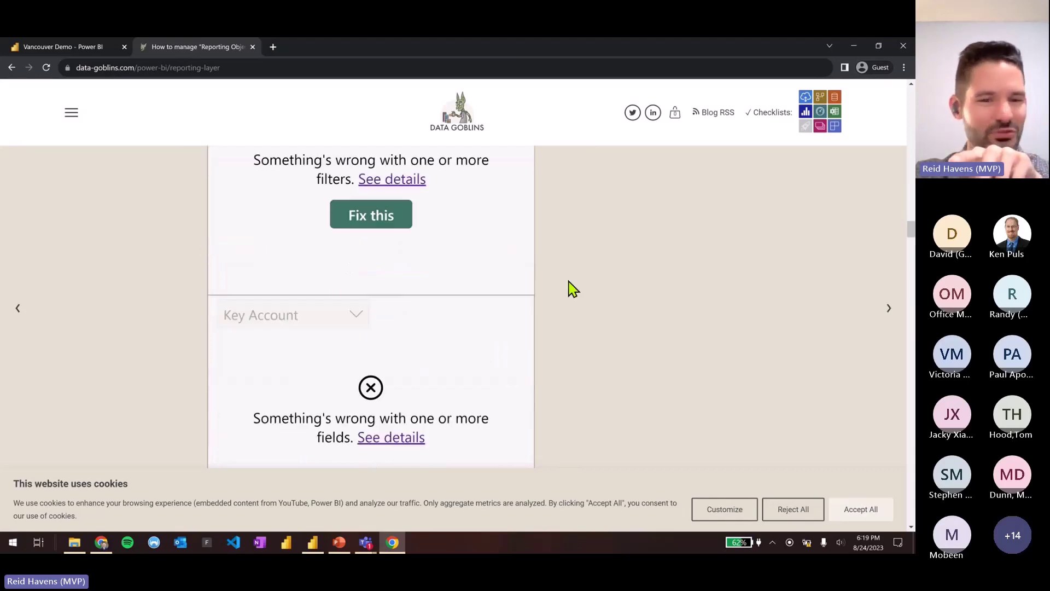
pyautogui.scroll(-8, 569, 289)
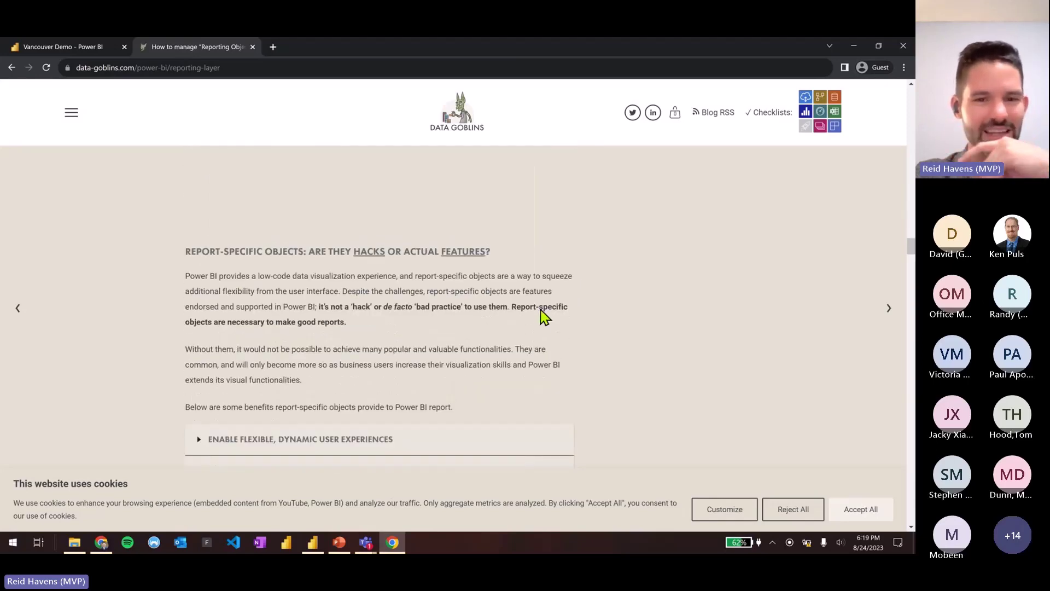
# Copy the Reporting Objects article's web address and post it in the VanPUG Power BI Meet-up chat in Teams
pyautogui.scroll(2, 536, 321)
pyautogui.click(232, 68)
pyautogui.hotkey('ctrl', 'c')
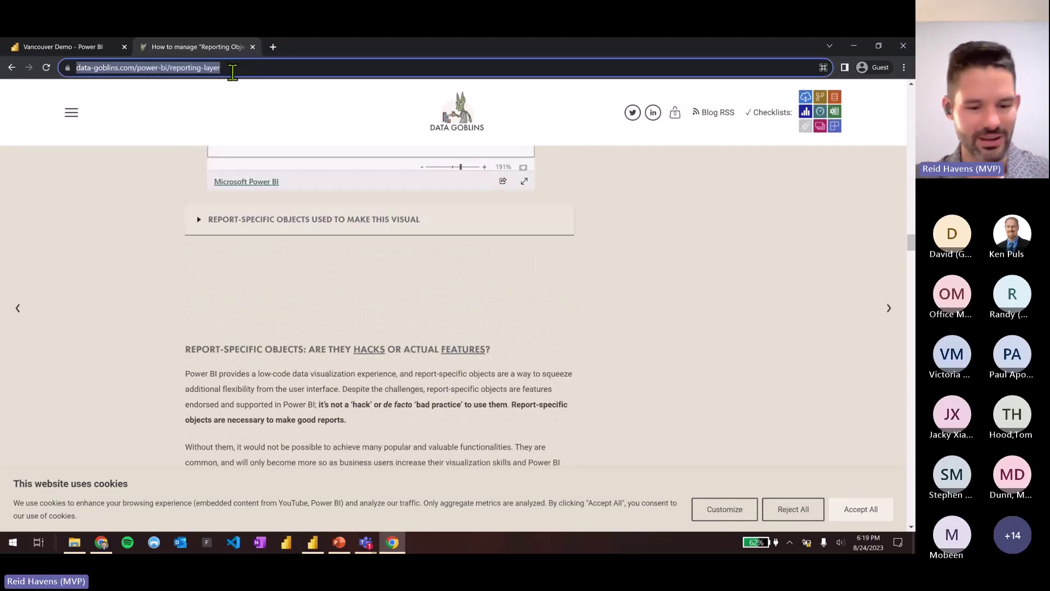
pyautogui.click(366, 542)
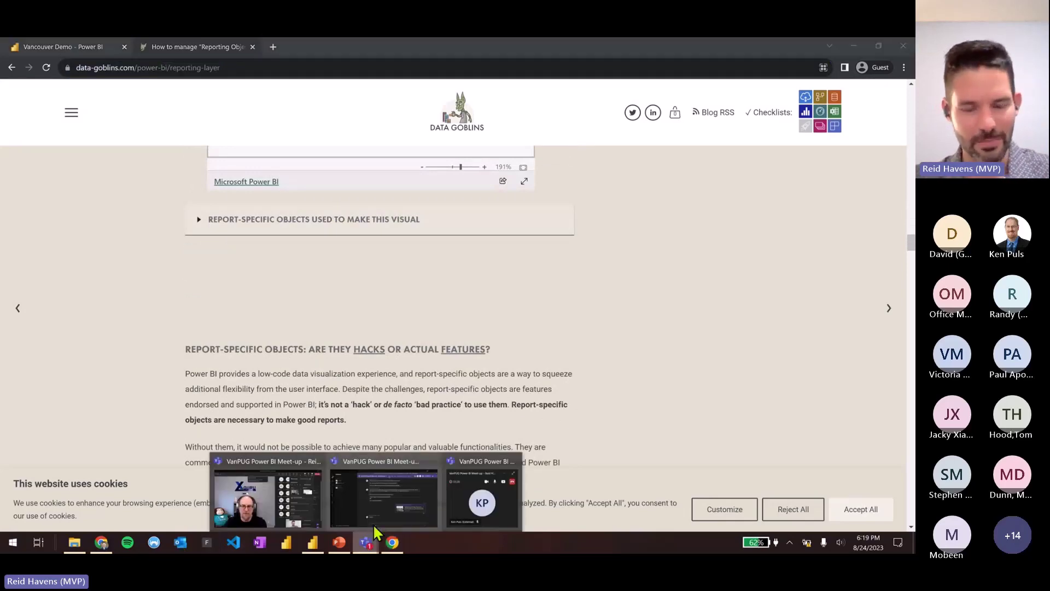
pyautogui.click(396, 494)
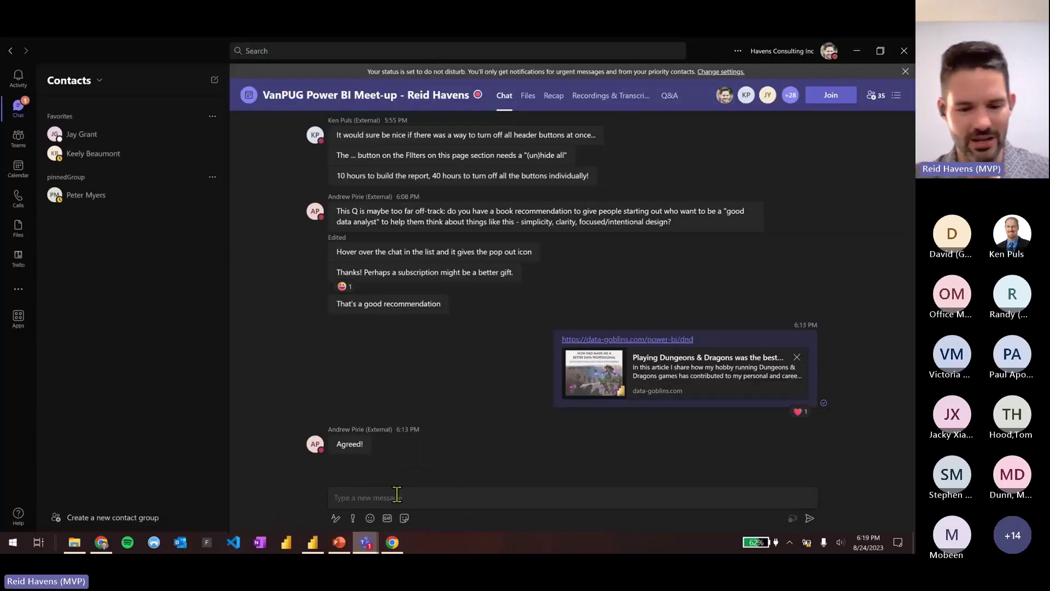
pyautogui.click(397, 495)
pyautogui.hotkey('ctrl', 'v')
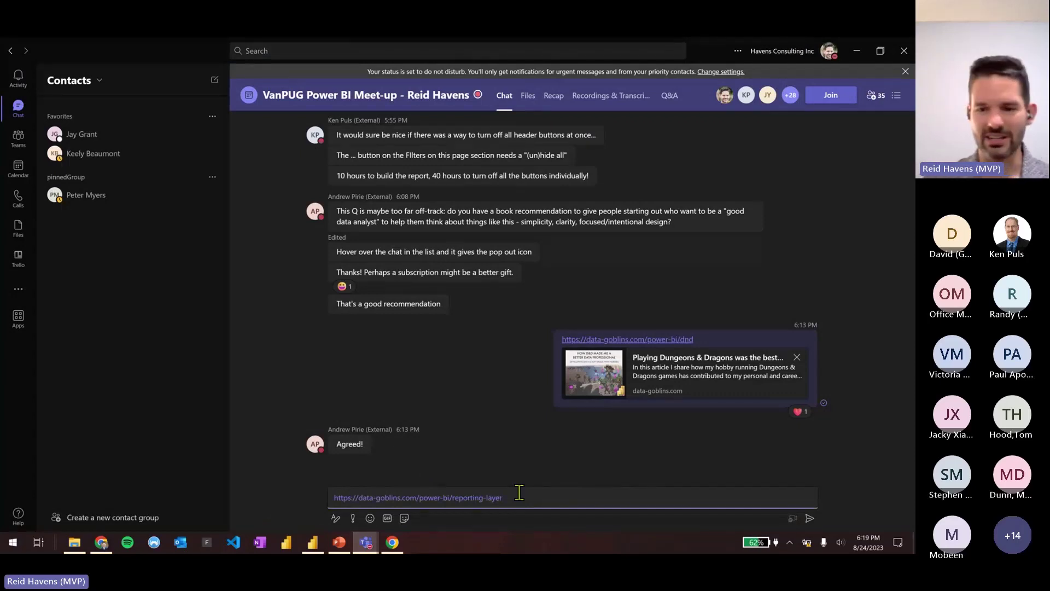
pyautogui.press('Return')
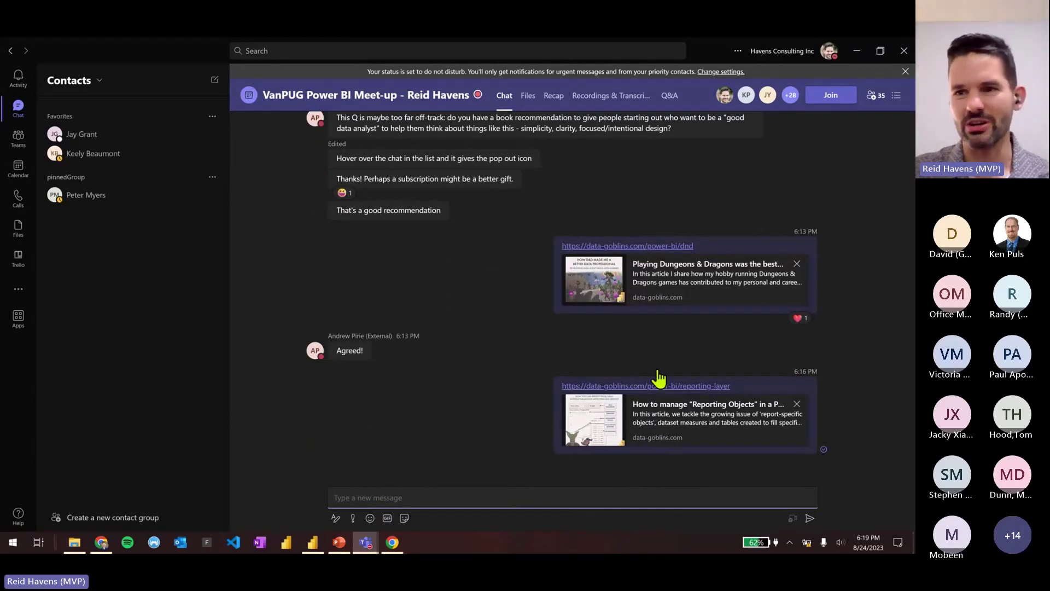
# Return to the article's section on hacks or features in Chrome, and recheck the recent messages in the Teams meet-up chat
pyautogui.click(855, 55)
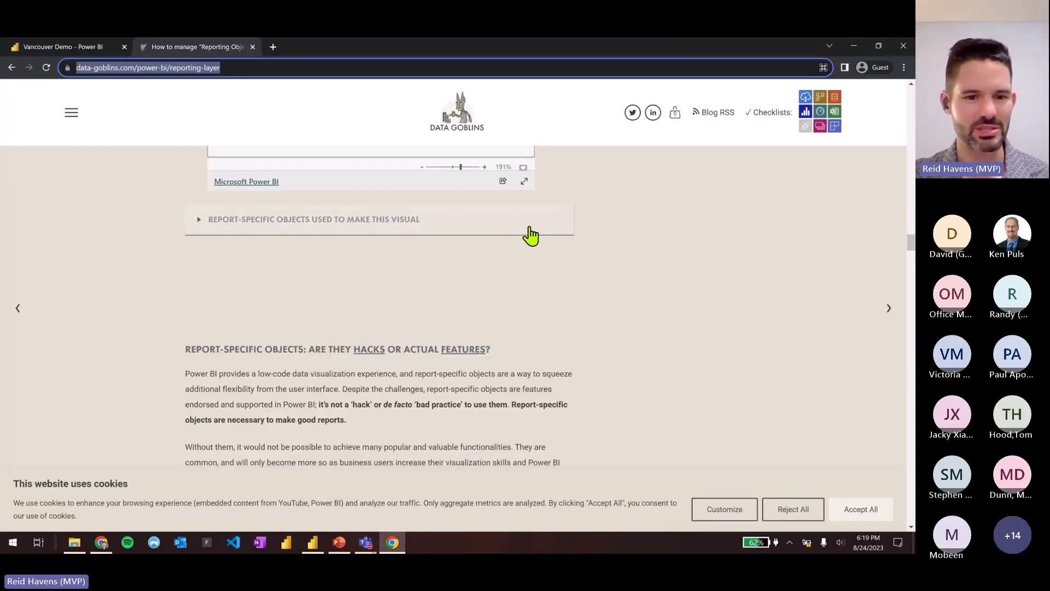
pyautogui.scroll(-2, 528, 235)
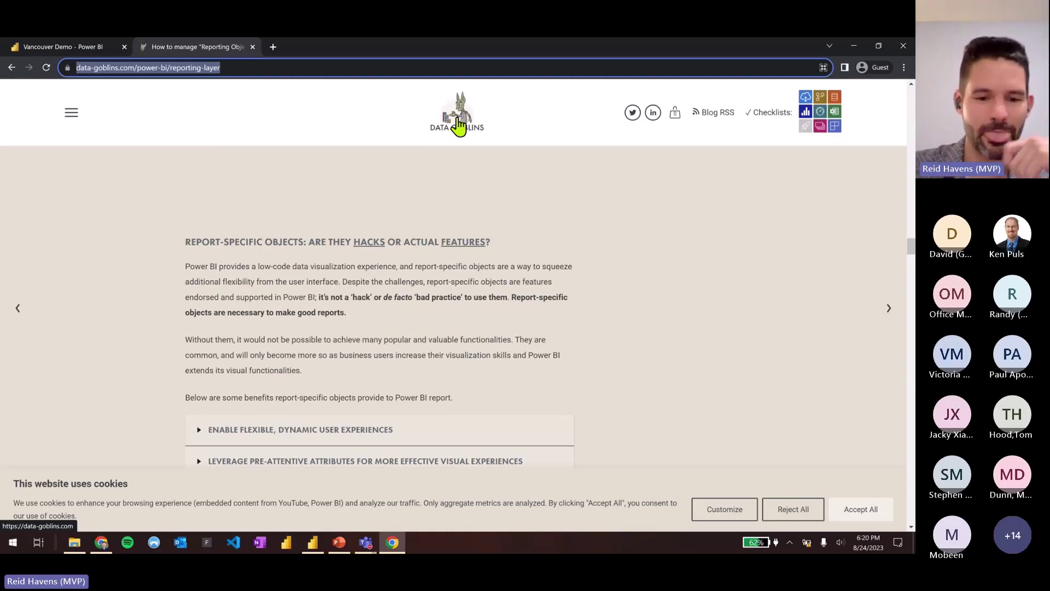
pyautogui.click(365, 542)
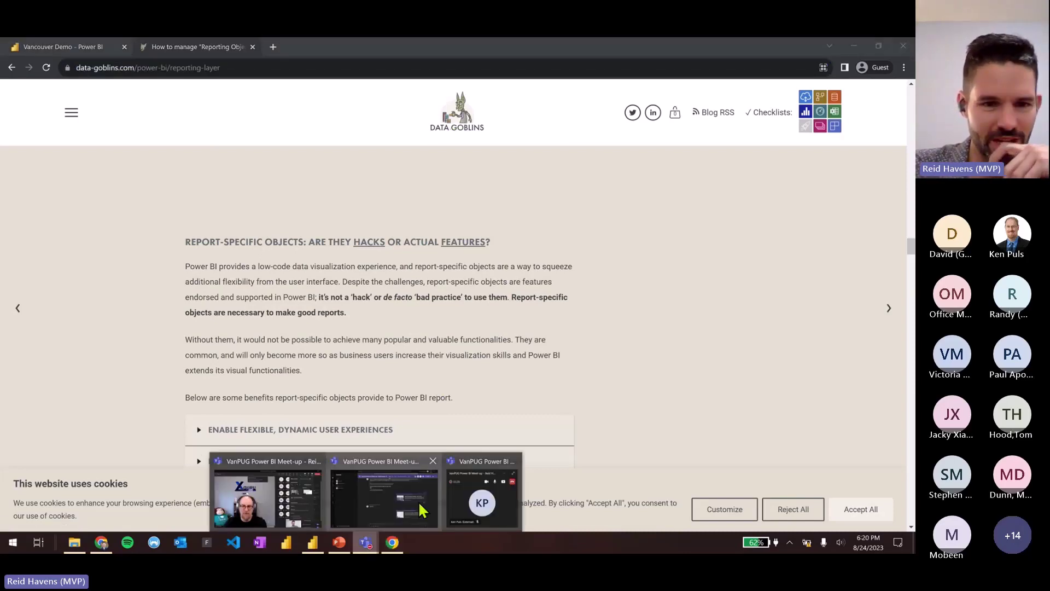
pyautogui.click(418, 501)
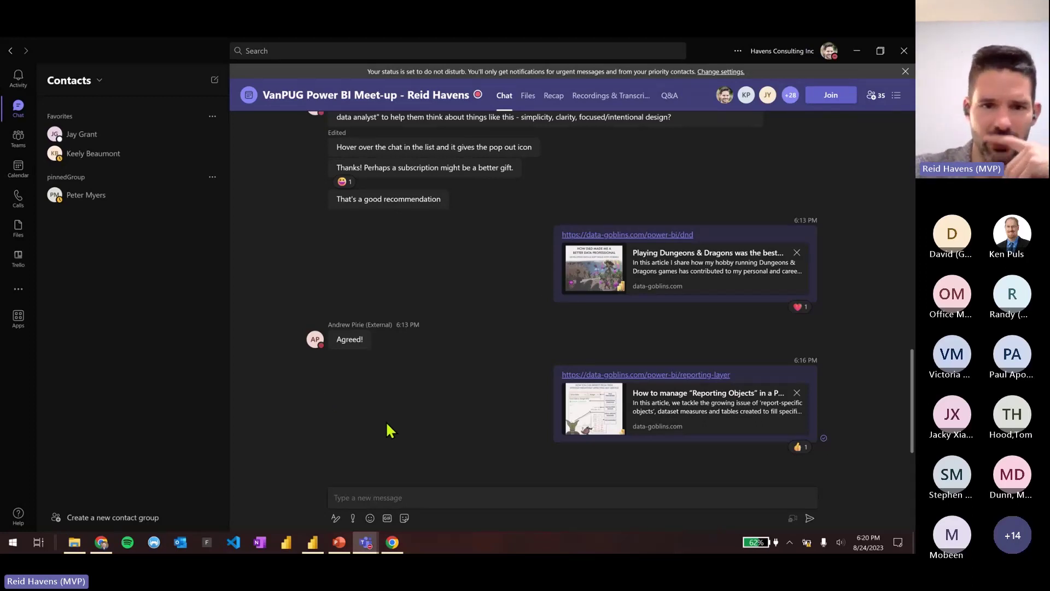
pyautogui.scroll(2, 492, 329)
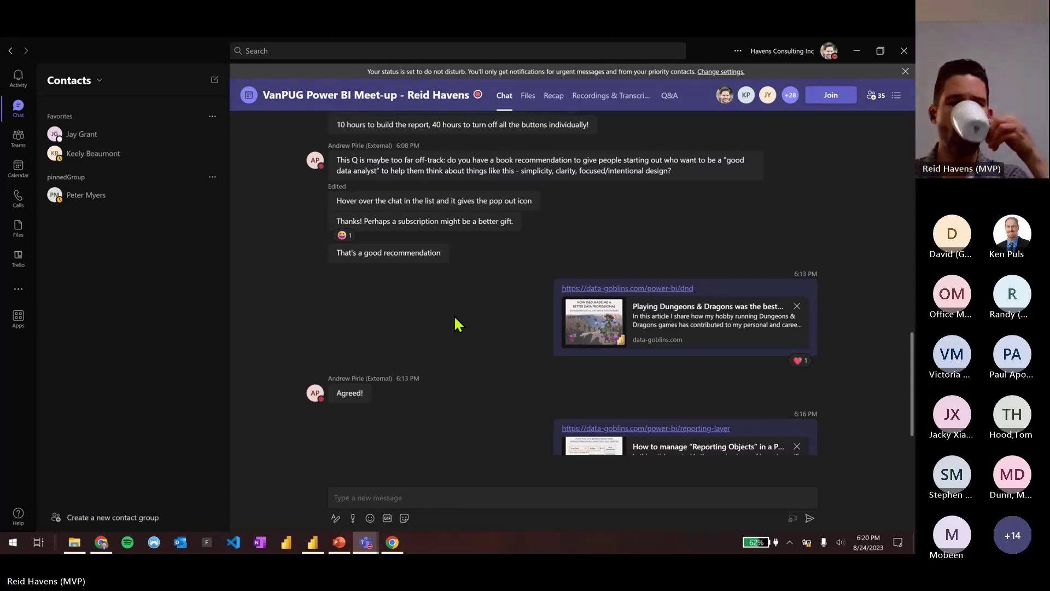
# Switch to Power BI Desktop, view the Website Summary page with the Filters pane collapsed, and check its mobile layout before returning to desktop layout
pyautogui.click(319, 549)
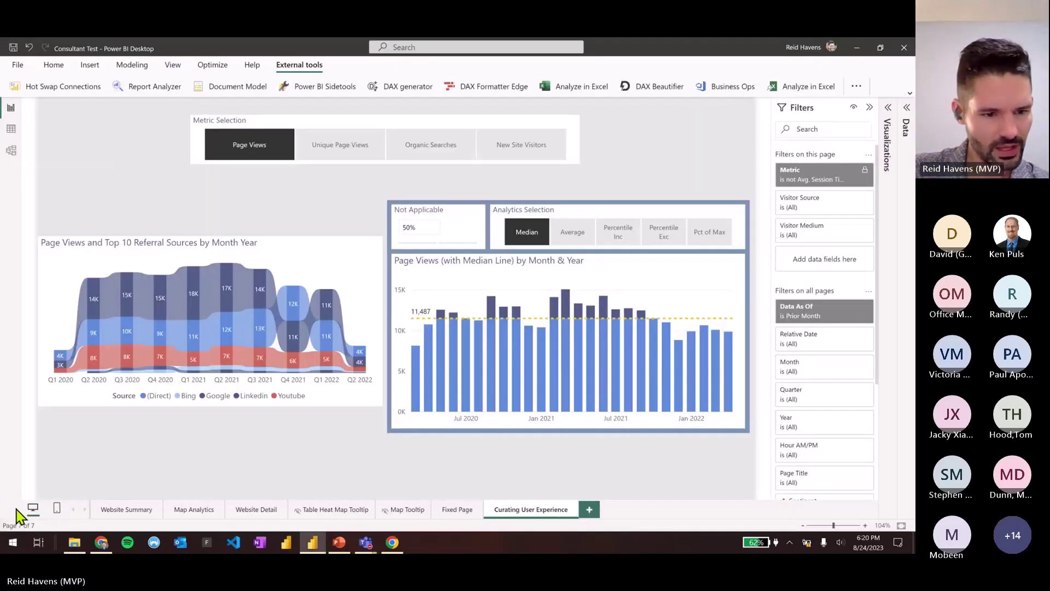
pyautogui.click(114, 509)
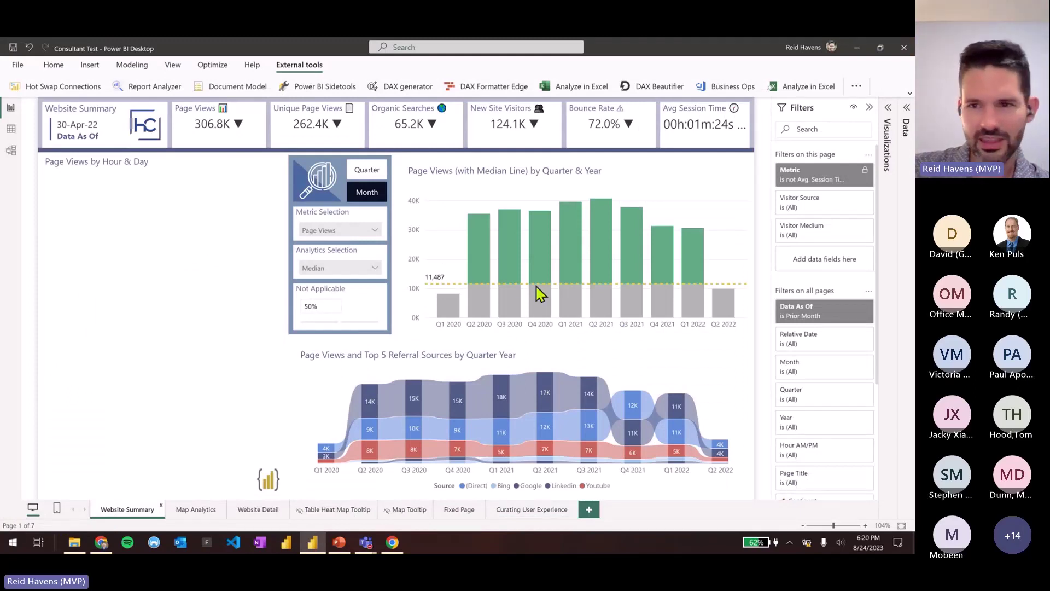
pyautogui.click(869, 107)
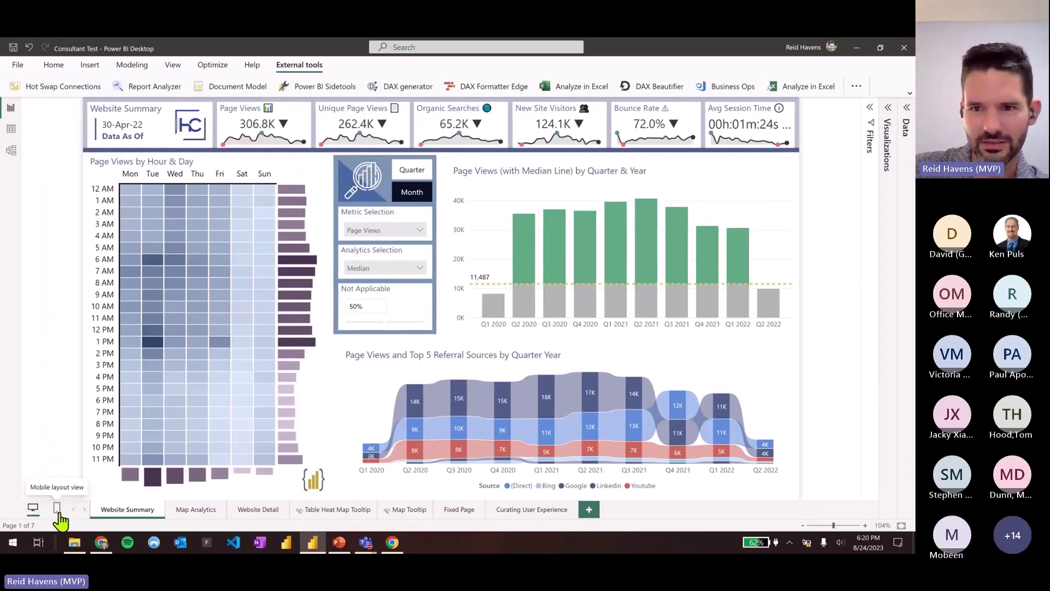
pyautogui.click(53, 65)
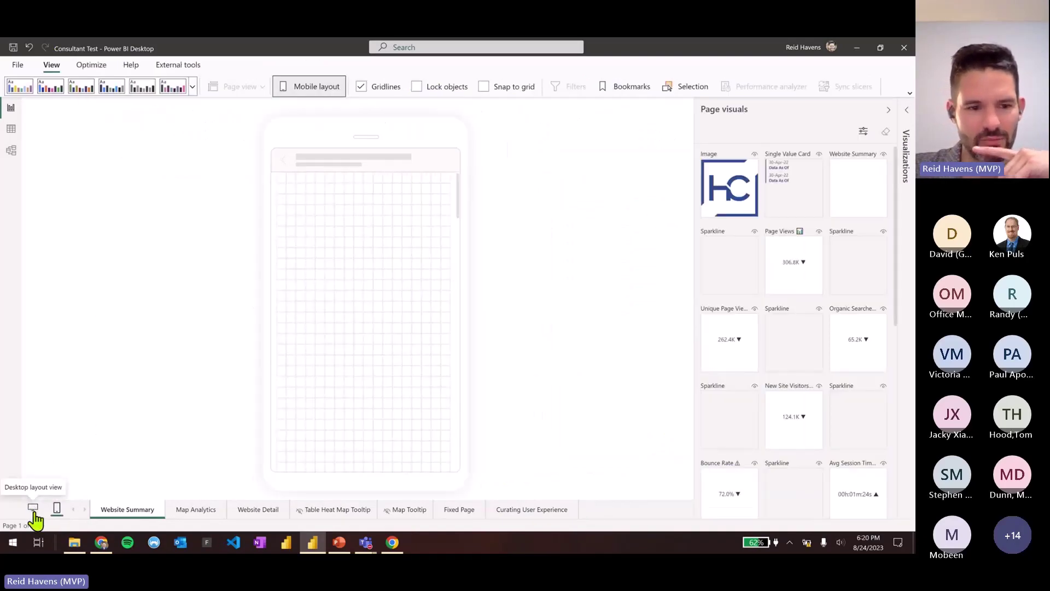
pyautogui.click(33, 508)
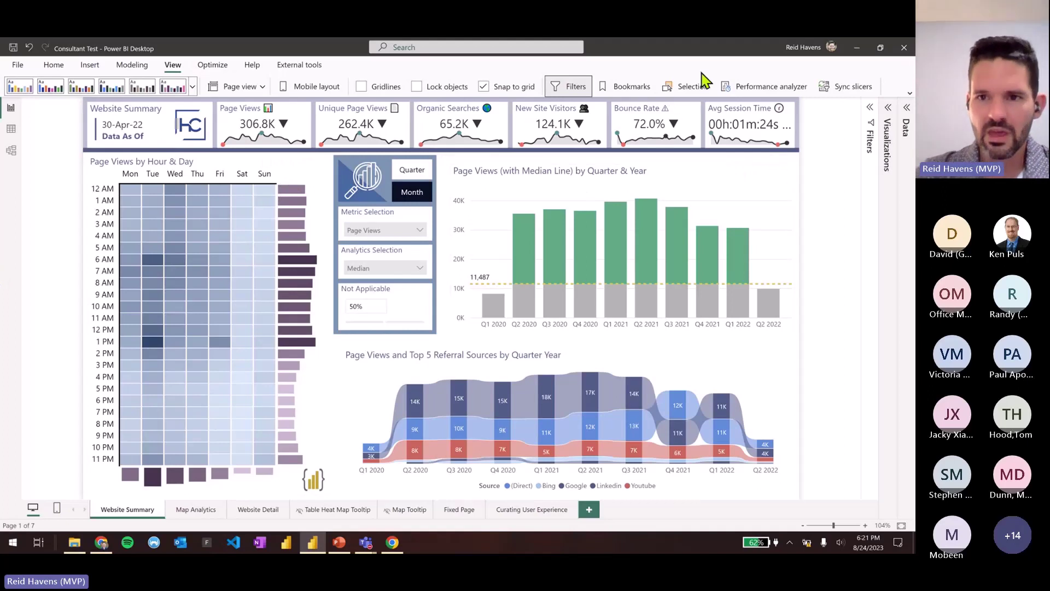
# List the Website Summary page's layers in the Selection pane and locate the header's Text Box on the canvas
pyautogui.click(692, 88)
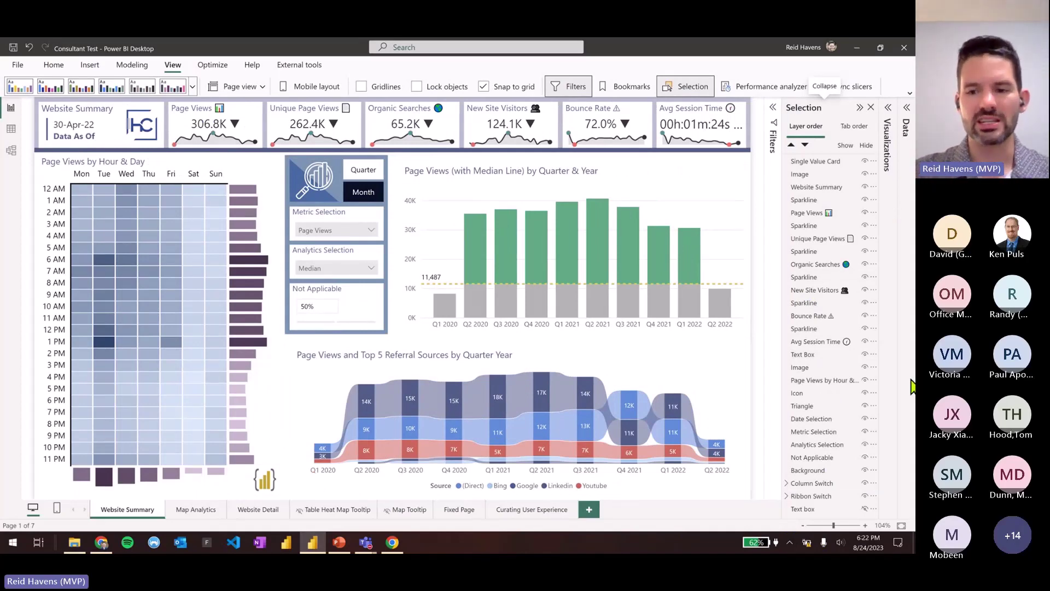
pyautogui.click(815, 354)
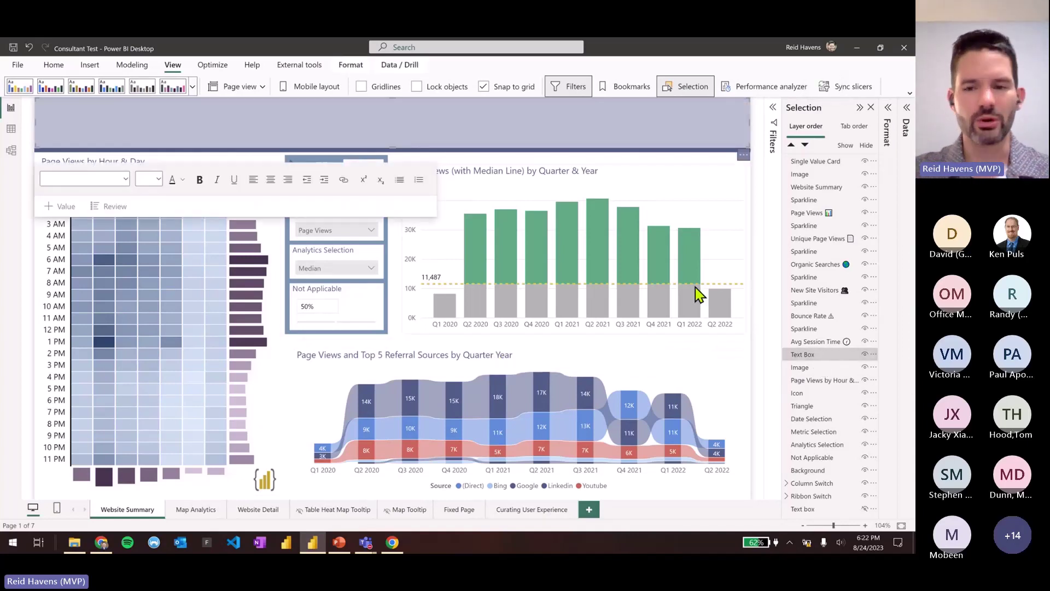
pyautogui.click(754, 206)
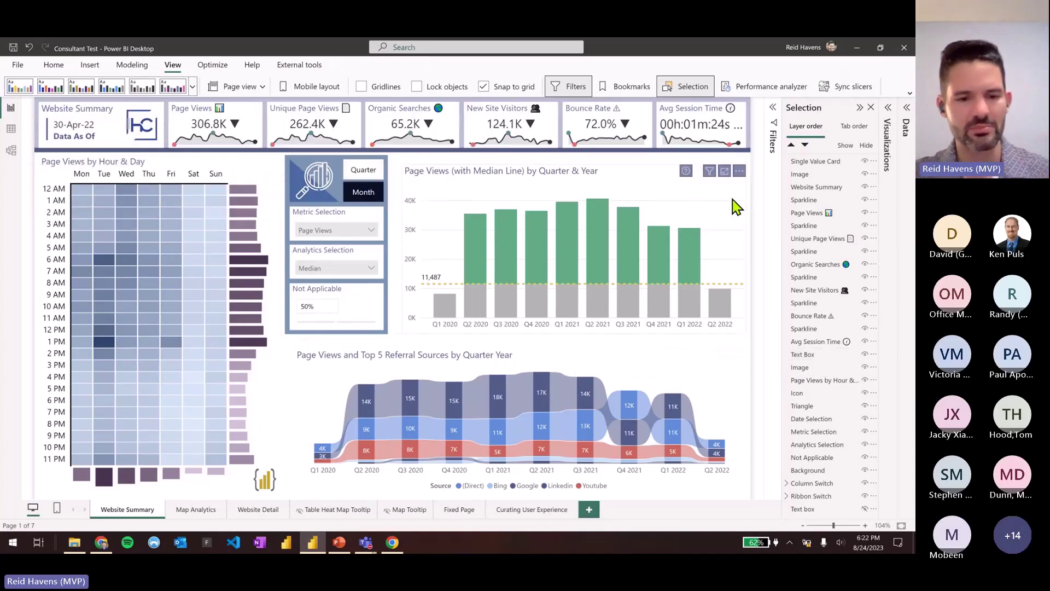
# Open the Fixed Page and demonstrate hiding and showing the whole Title Section group
pyautogui.click(471, 517)
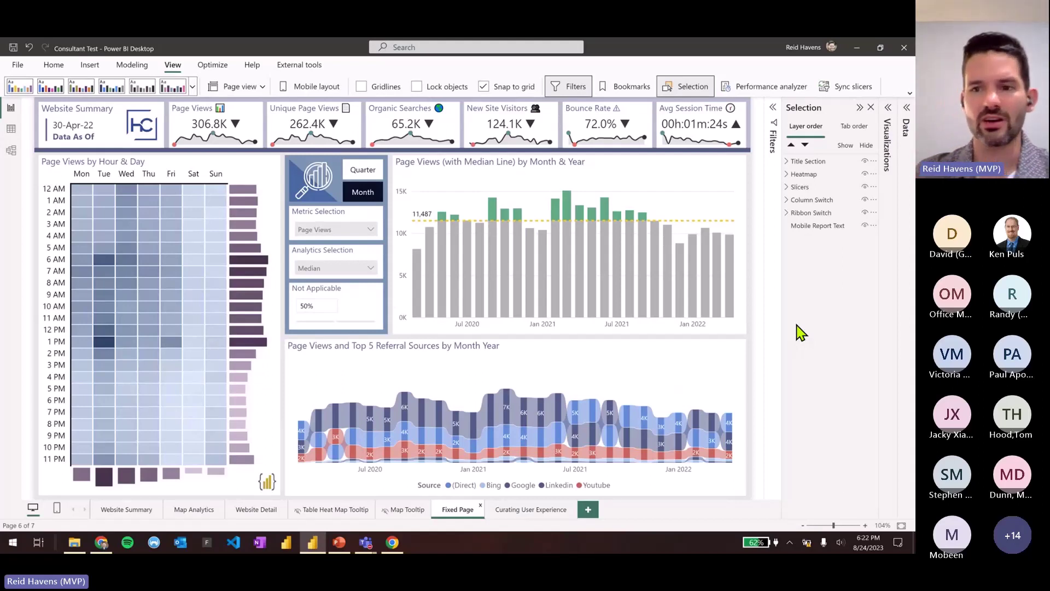
pyautogui.click(865, 162)
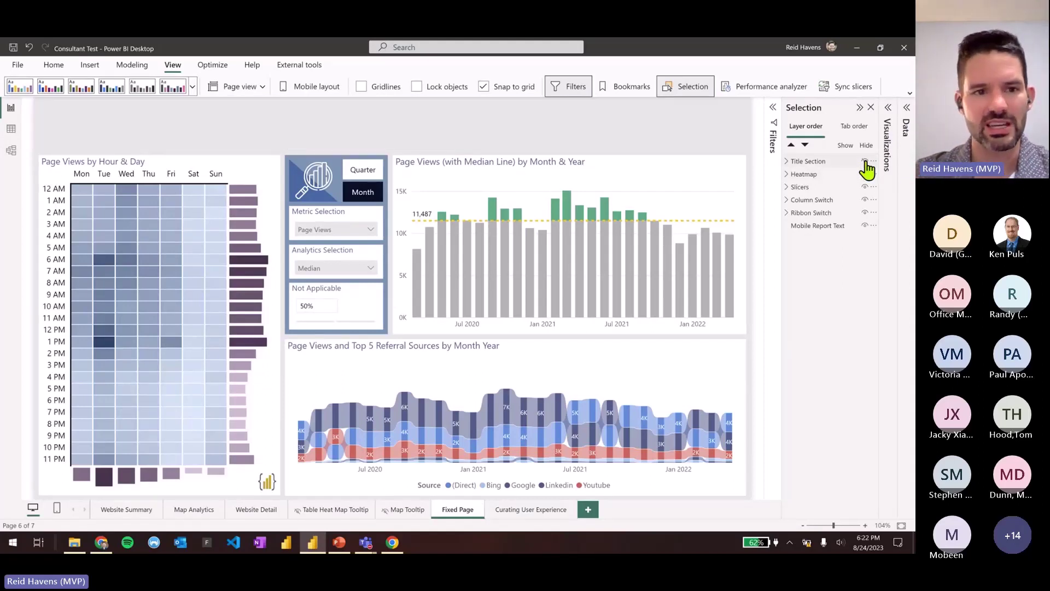
pyautogui.click(865, 161)
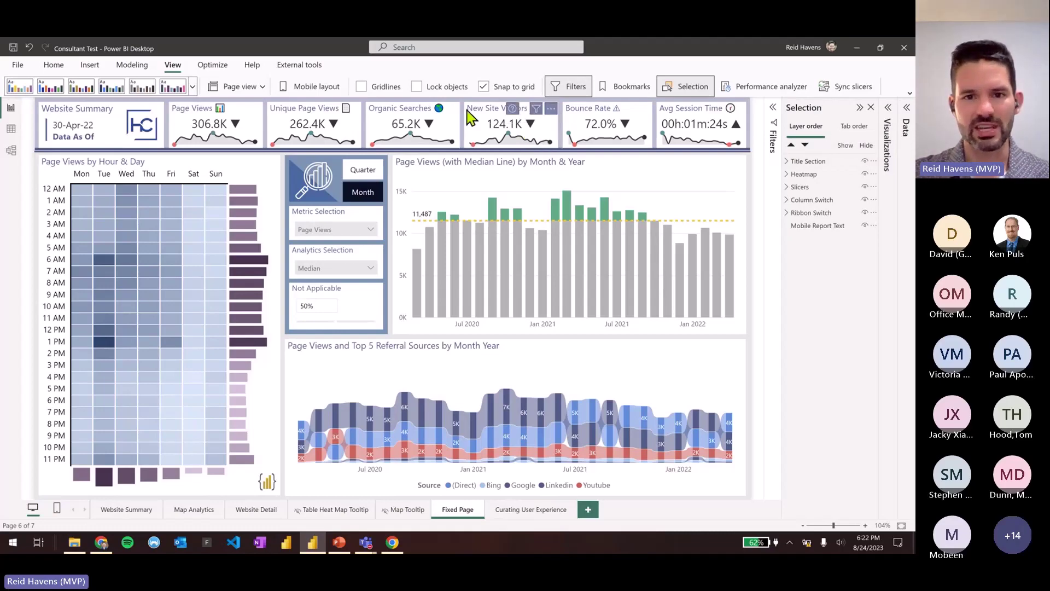
# Try moving the Title Section group down over the charts, undo the move, and inspect the group's nested layers
pyautogui.moveTo(469, 113); pyautogui.dragTo(473, 189)
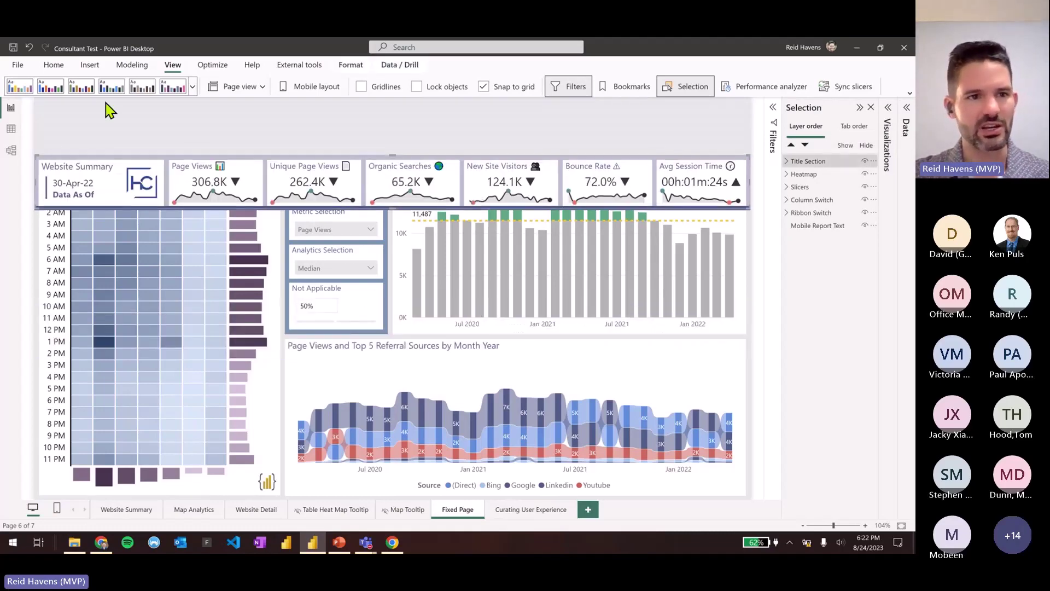
pyautogui.click(29, 48)
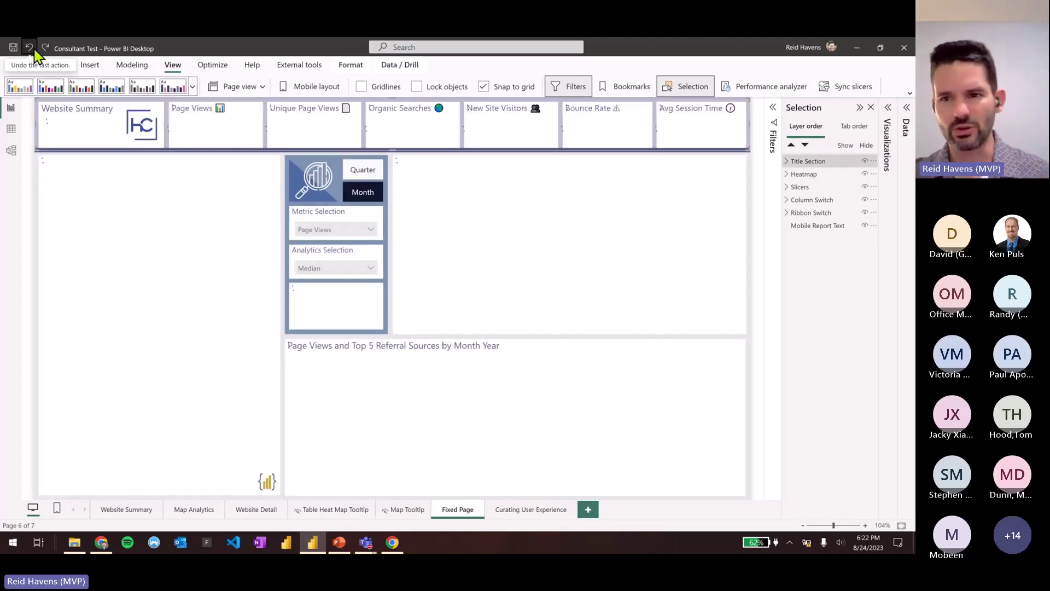
pyautogui.click(786, 162)
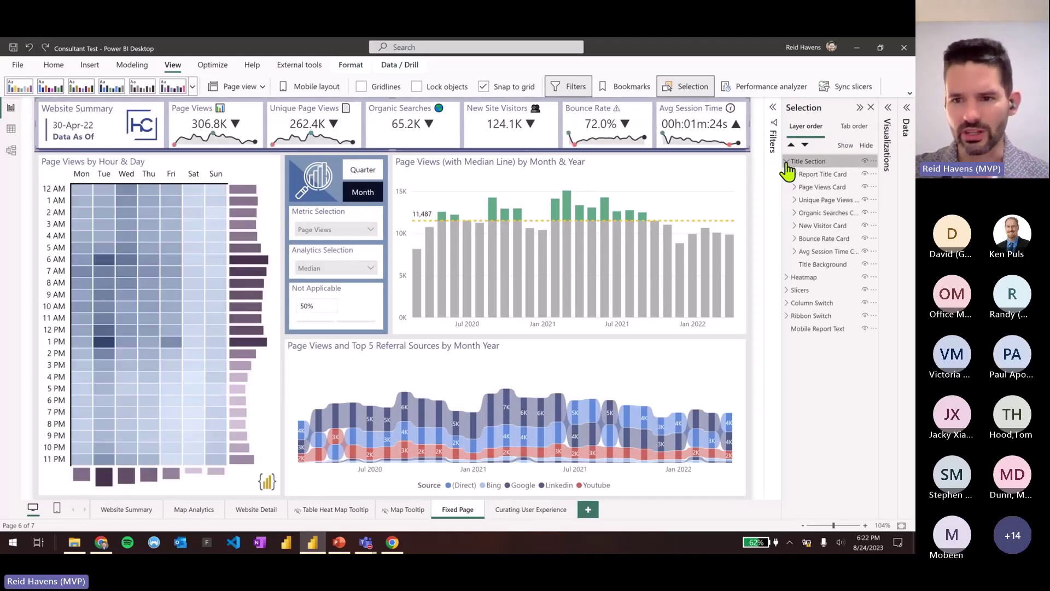
pyautogui.click(786, 162)
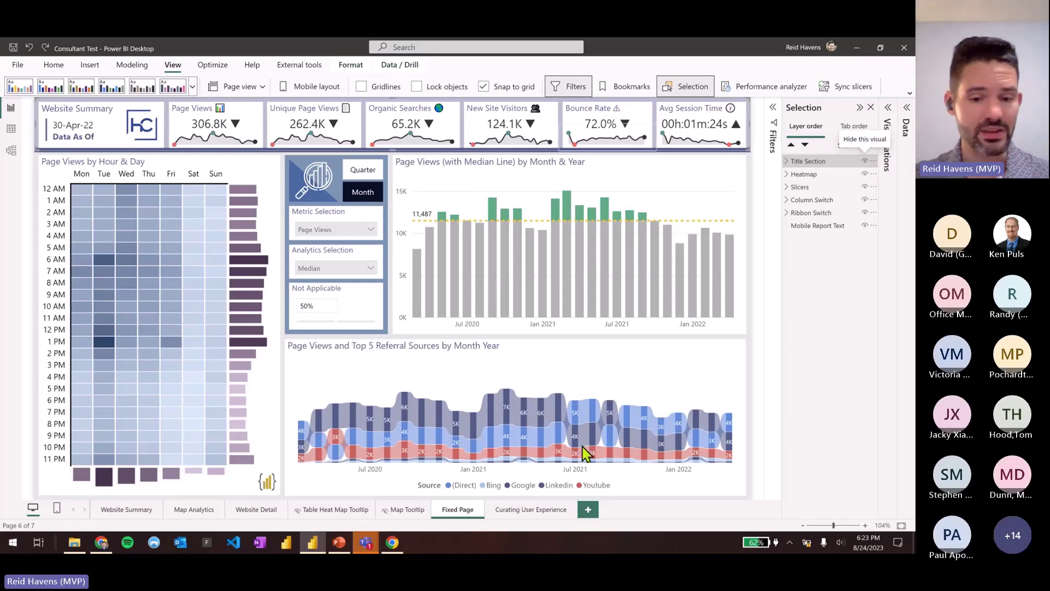
# Switch to the Vancouver Demo report in Chrome, expand its page list, and cancel pinning the Page Views (with Median Line) chart
pyautogui.click(392, 543)
pyautogui.click(82, 48)
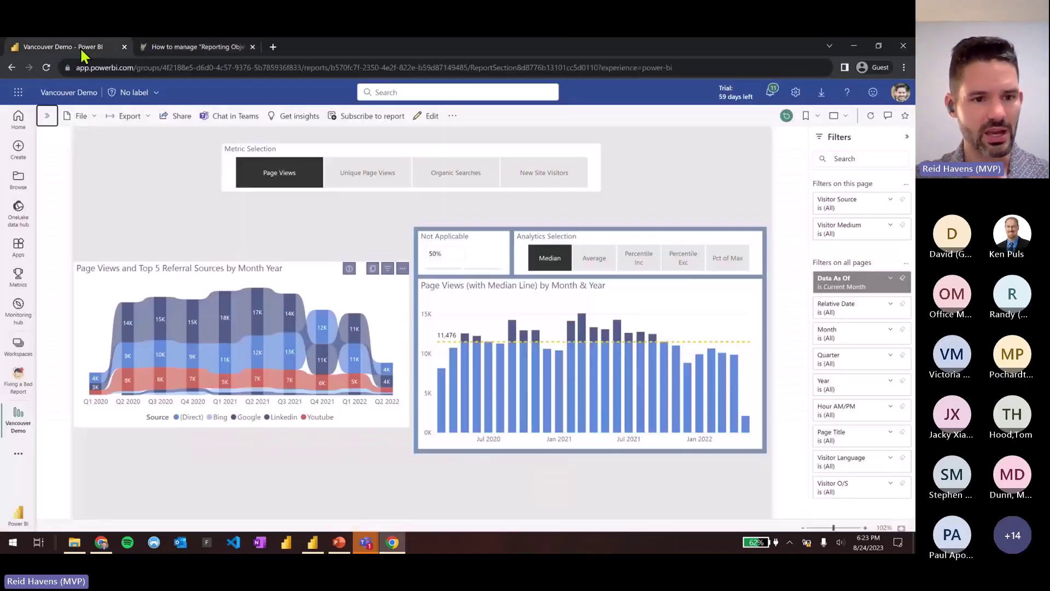
pyautogui.click(47, 116)
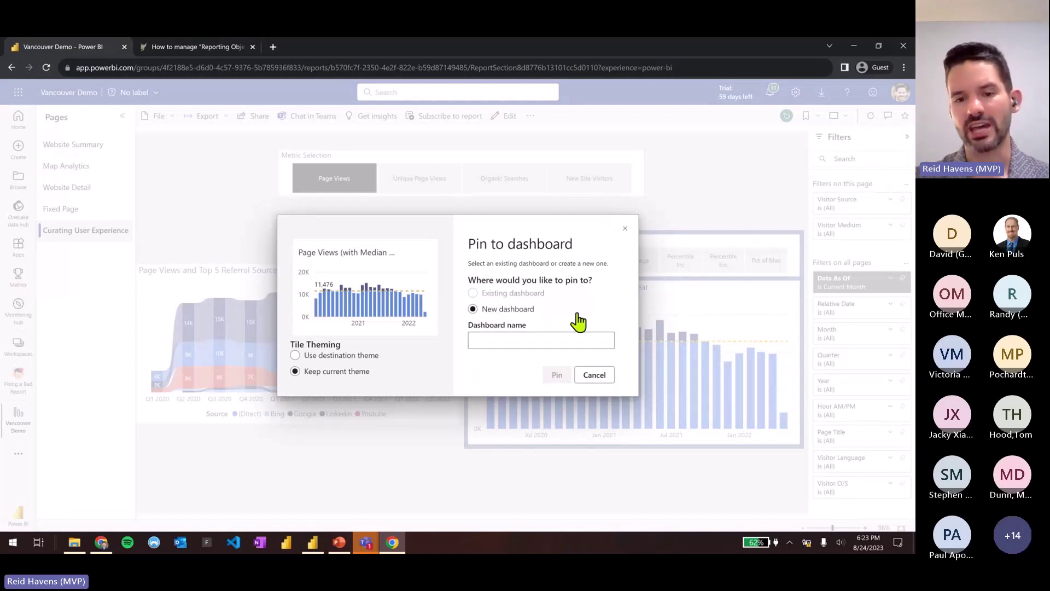
pyautogui.click(594, 375)
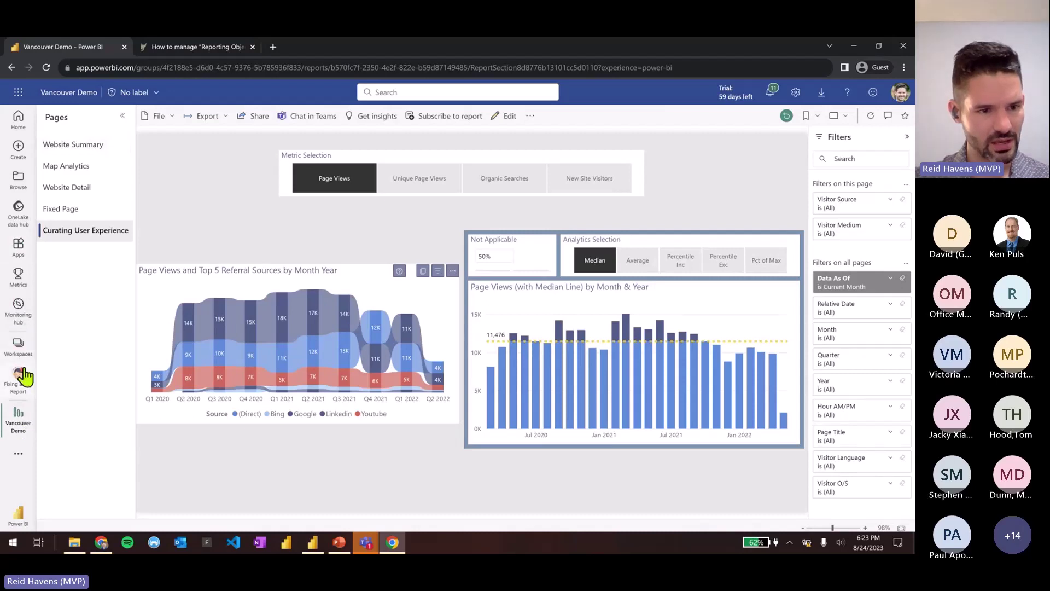
# Check the contents of the Fixing a Bad Report workspace and reopen the Vancouver Demo report
pyautogui.click(18, 345)
pyautogui.click(107, 430)
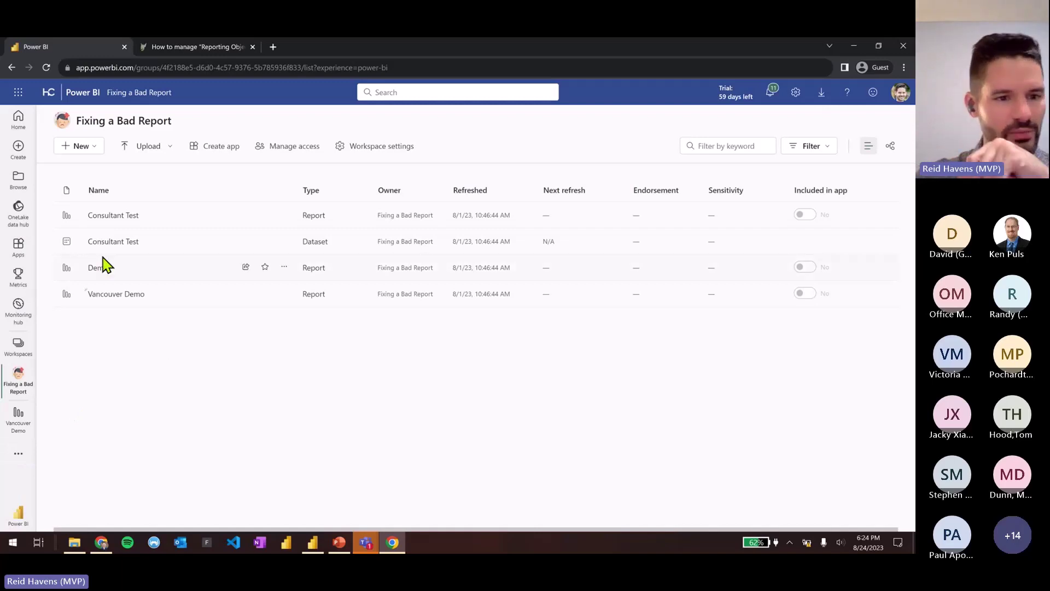
pyautogui.click(129, 298)
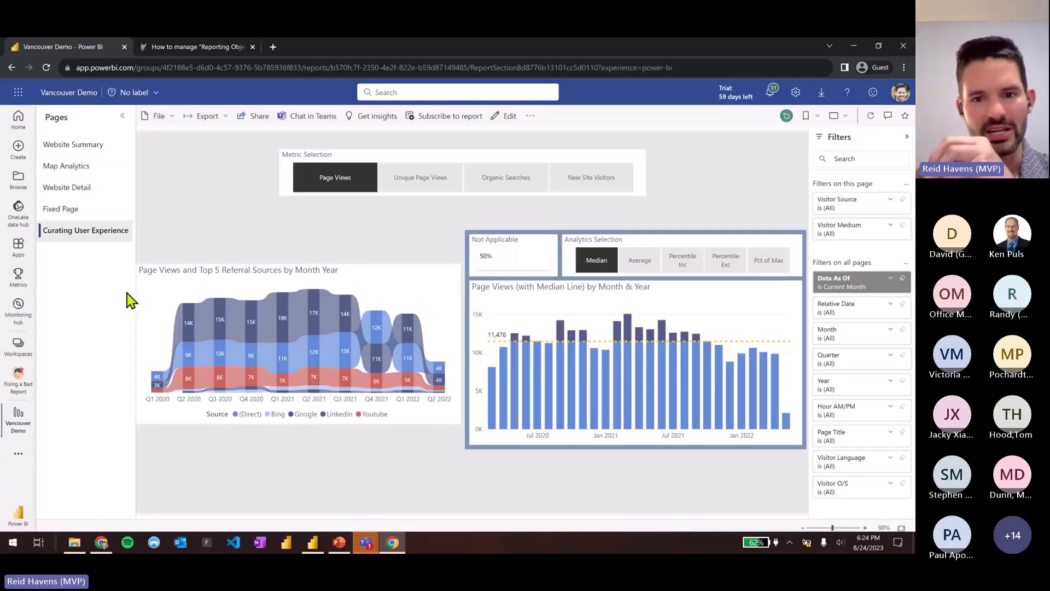
# Pin the Page Views (with Median Line) by Month & Year chart to a new dashboard named Test, keeping the current theme
pyautogui.moveTo(621, 352)
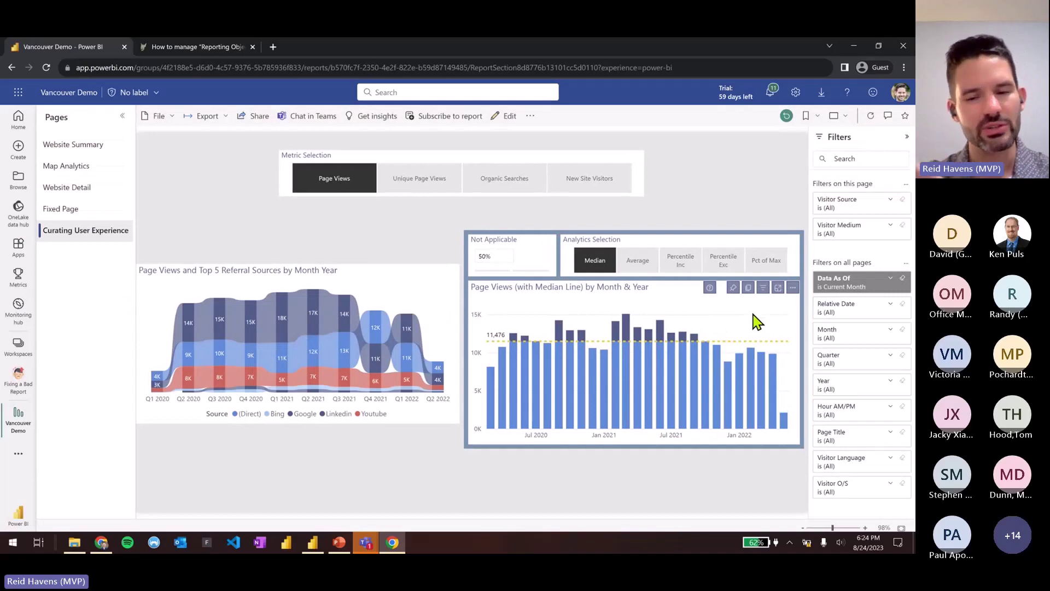
pyautogui.click(734, 288)
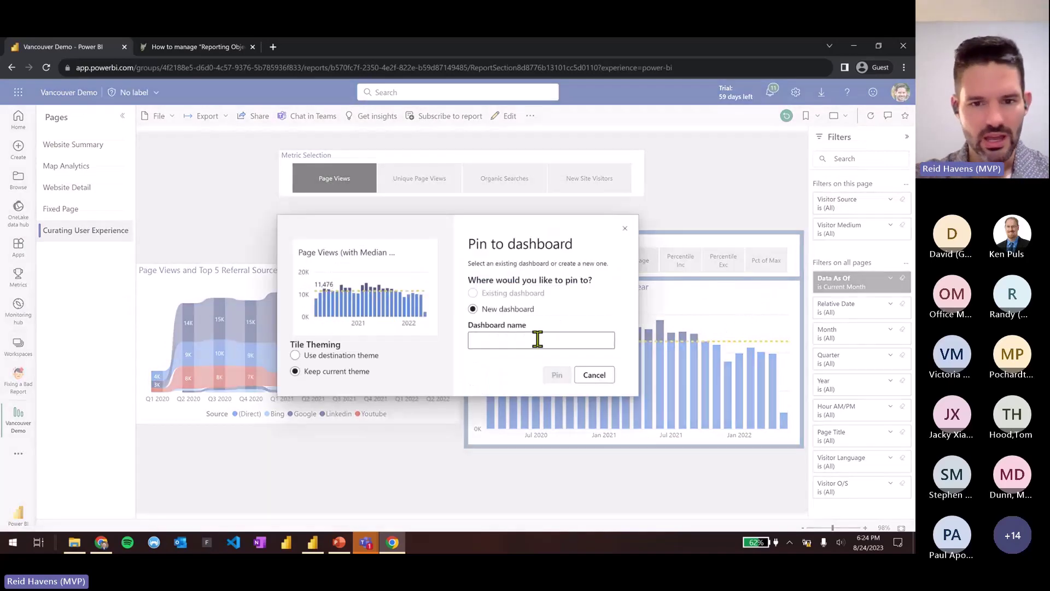
pyautogui.write('Til')
pyautogui.press('BackSpace')
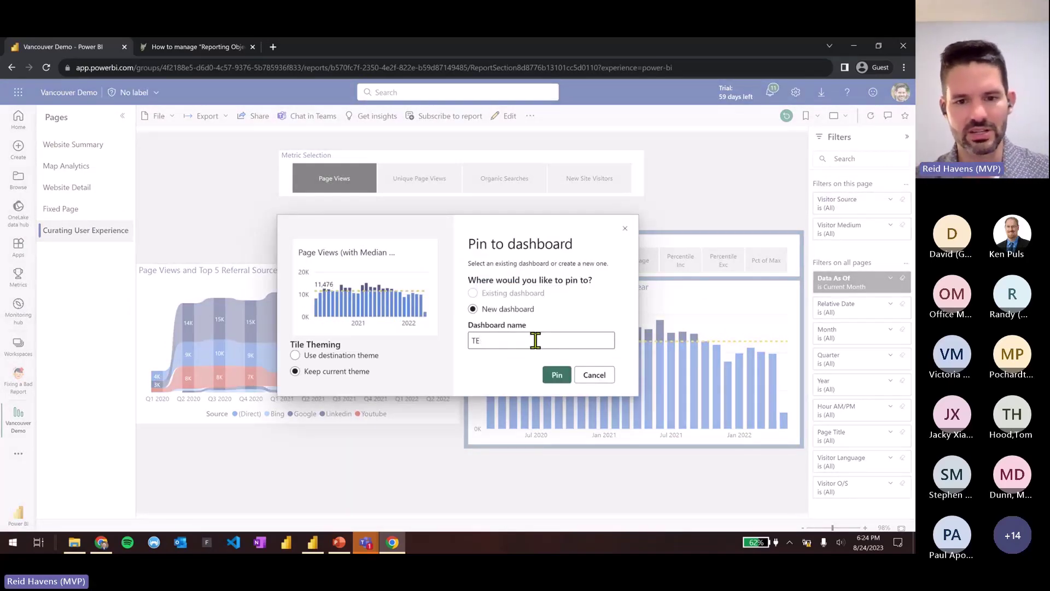
pyautogui.write('l')
pyautogui.press('BackSpace')
pyautogui.press('BackSpace')
pyautogui.write('et')
pyautogui.write('st')
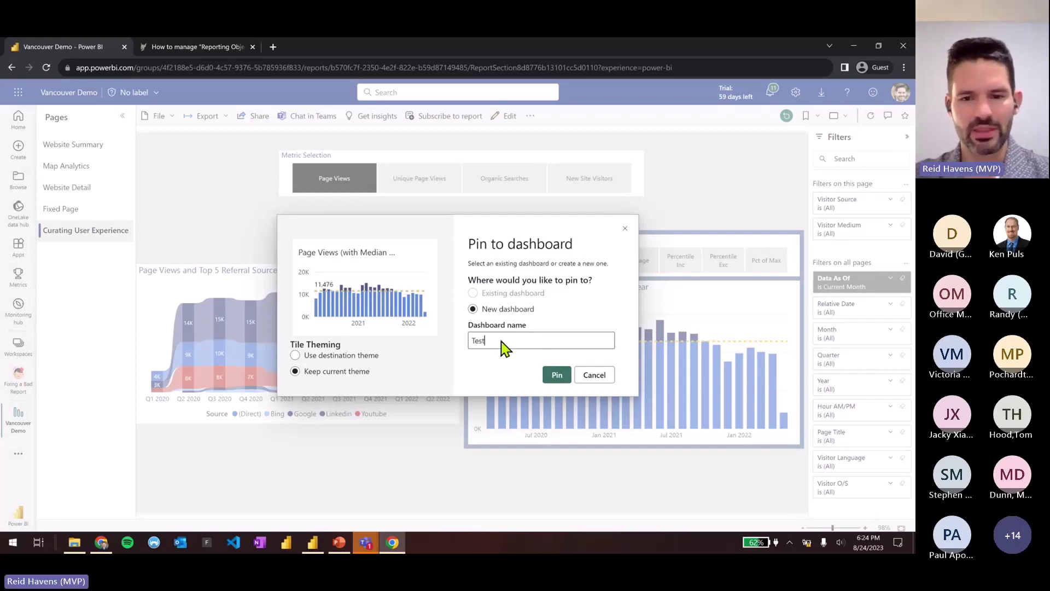
pyautogui.click(550, 376)
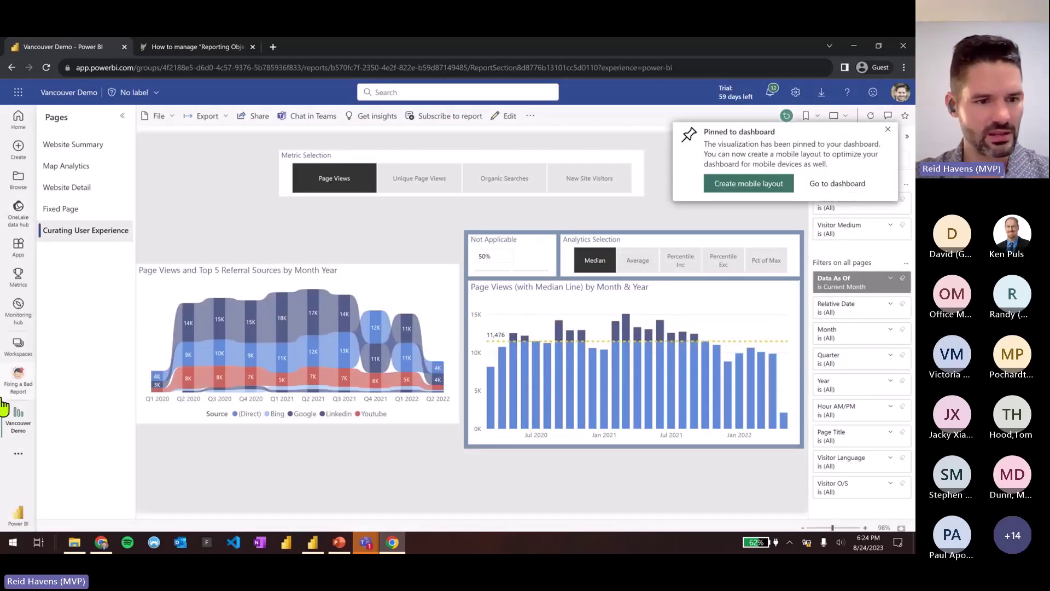
# Open the Test dashboard from the Fixing a Bad Report workspace, inspect the pinned chart's tooltips, and try resizing its tile
pyautogui.click(18, 383)
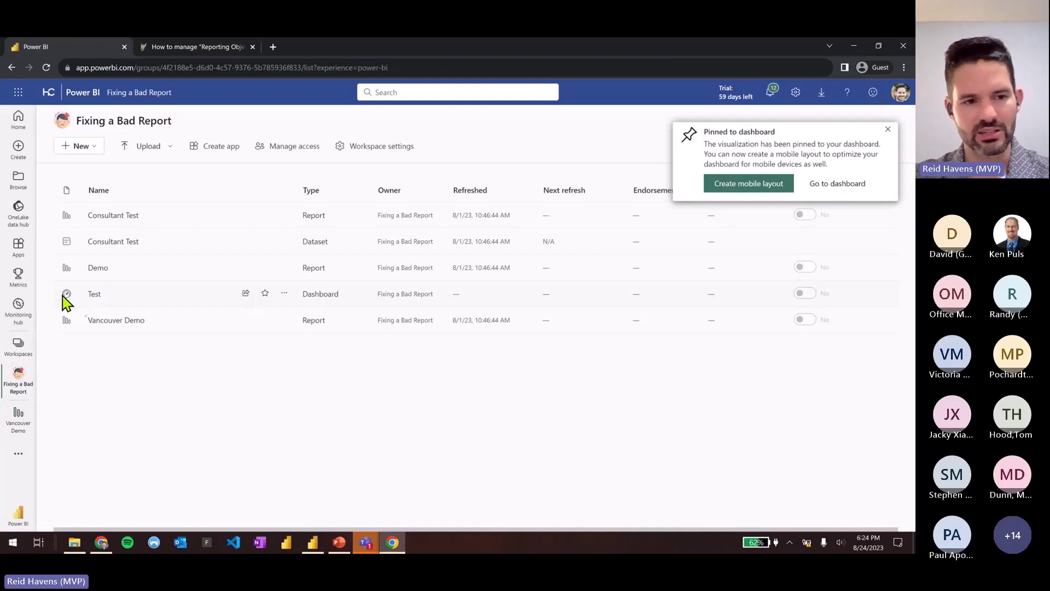
pyautogui.click(94, 295)
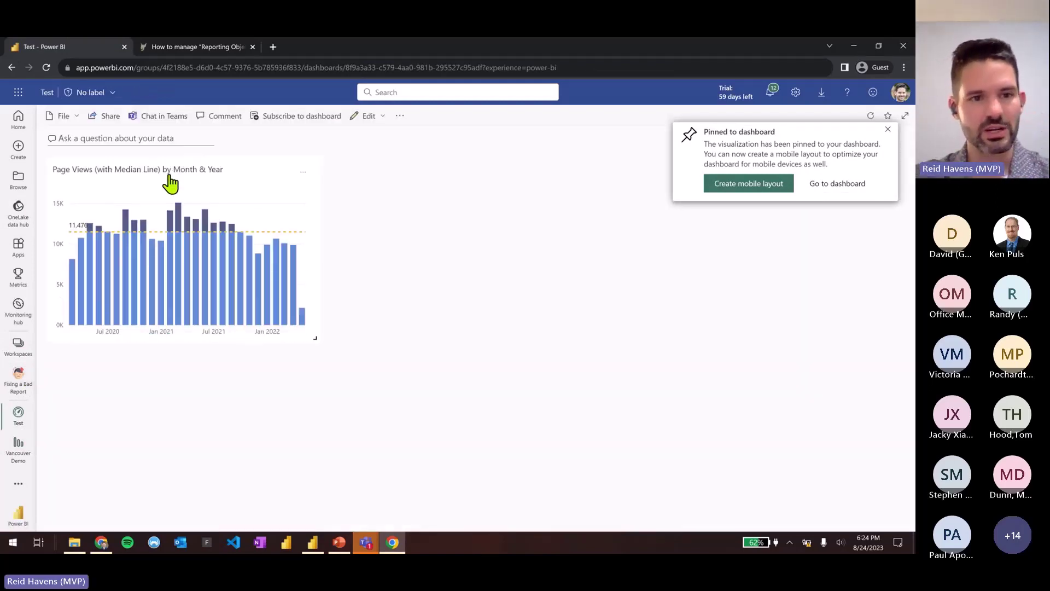
pyautogui.moveTo(169, 181); pyautogui.dragTo(234, 199)
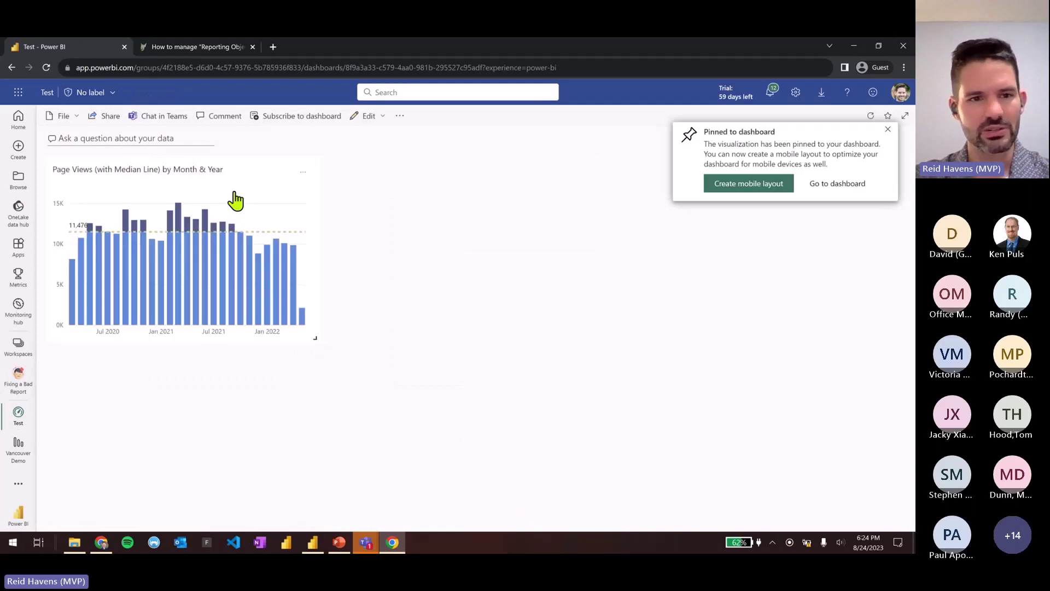
pyautogui.moveTo(215, 234)
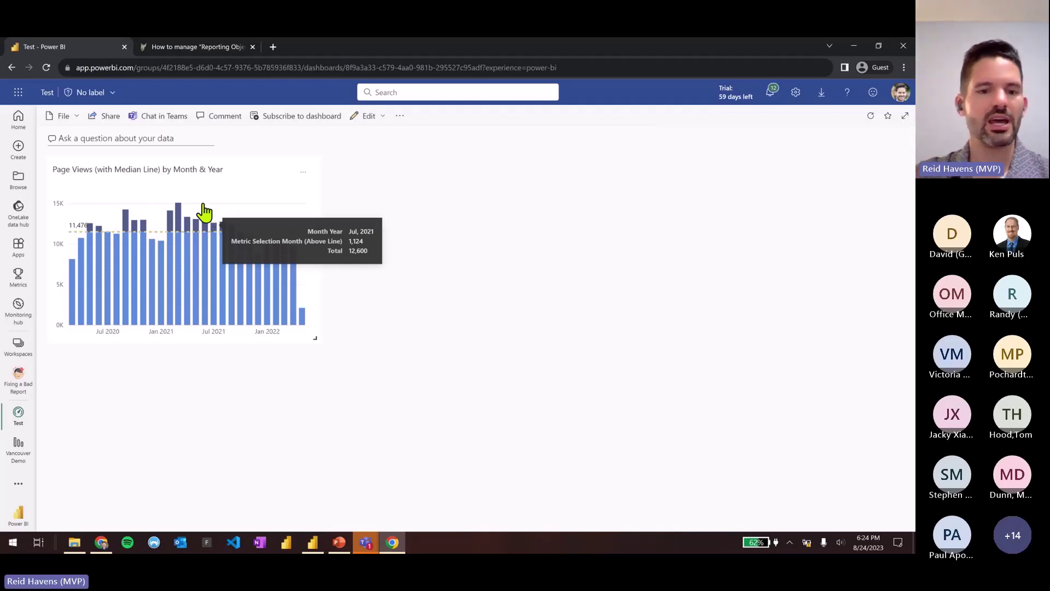
pyautogui.moveTo(320, 342); pyautogui.dragTo(264, 309)
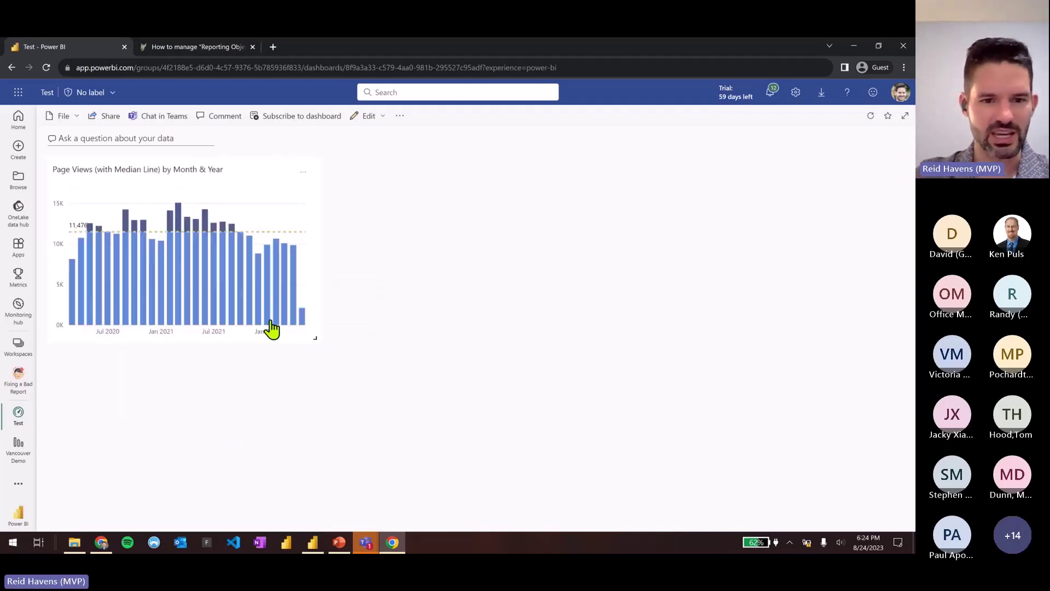
pyautogui.moveTo(316, 337); pyautogui.dragTo(346, 317)
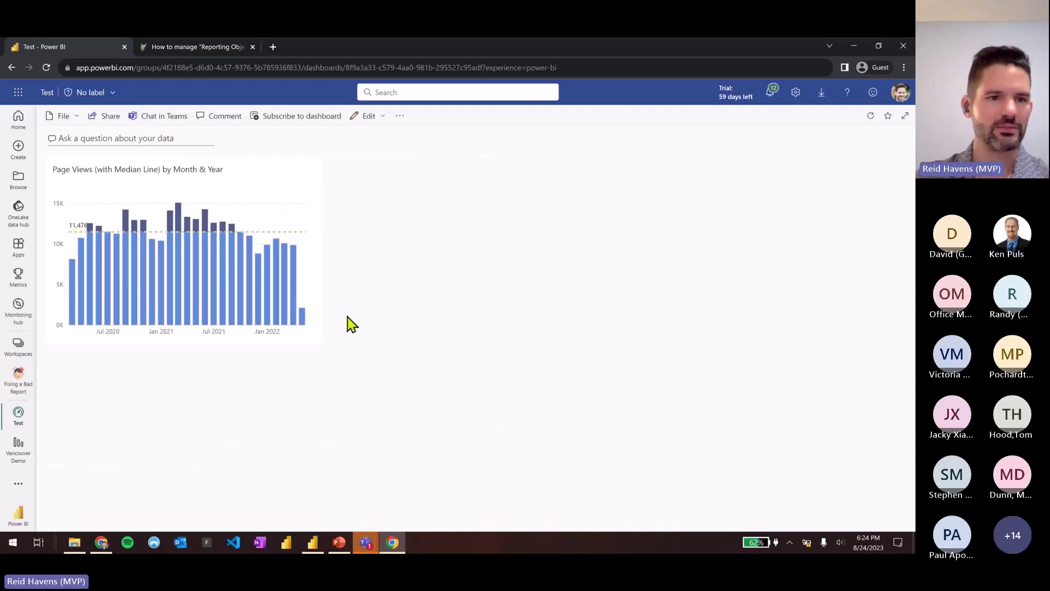
# Open and exit the Test dashboard's Q&A, and delete the pinned Page Views chart tile
pyautogui.click(119, 138)
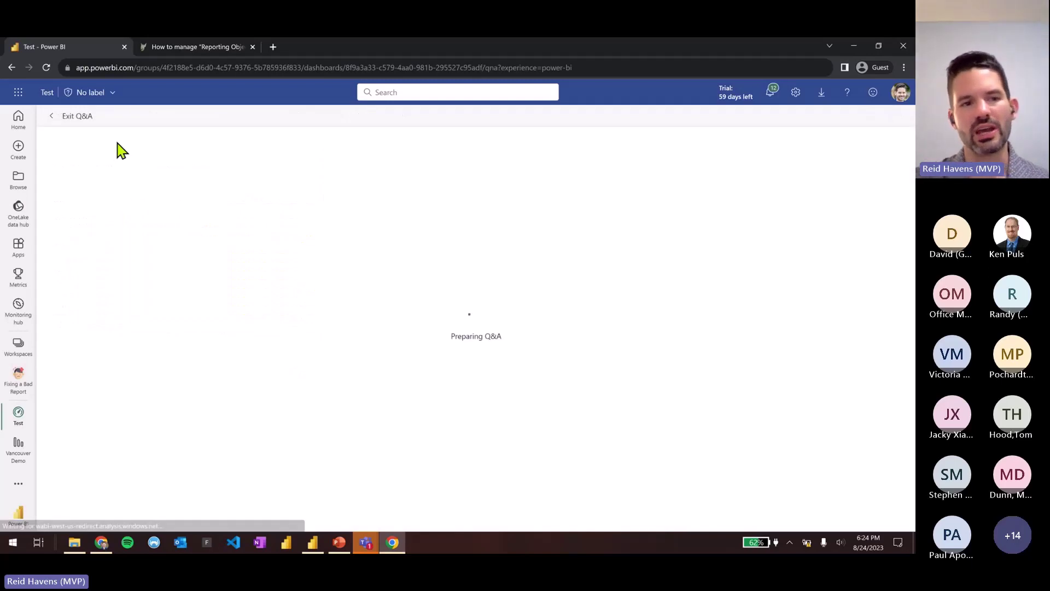
pyautogui.click(64, 112)
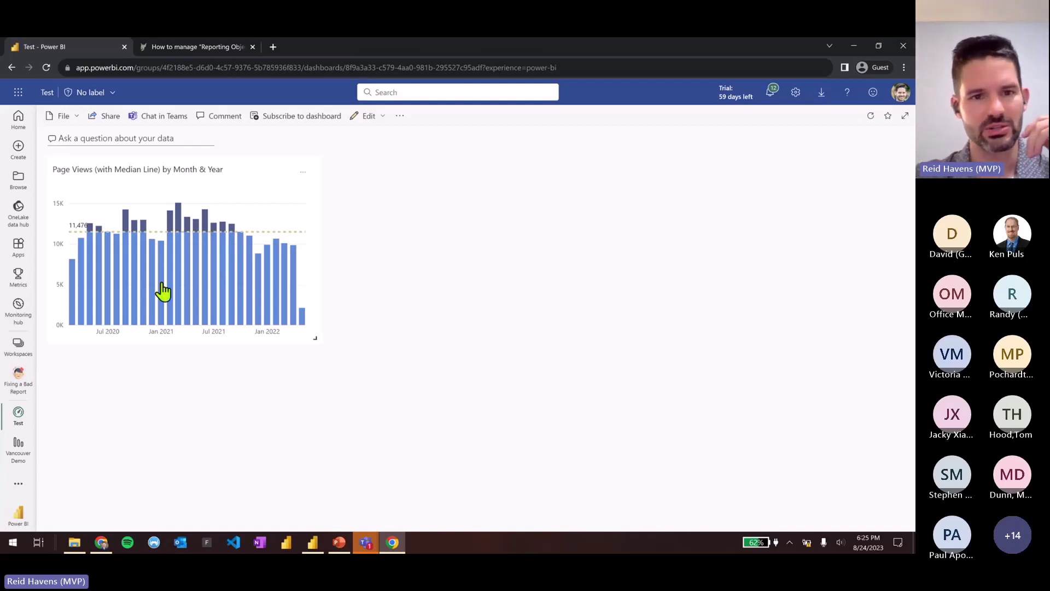
pyautogui.click(303, 172)
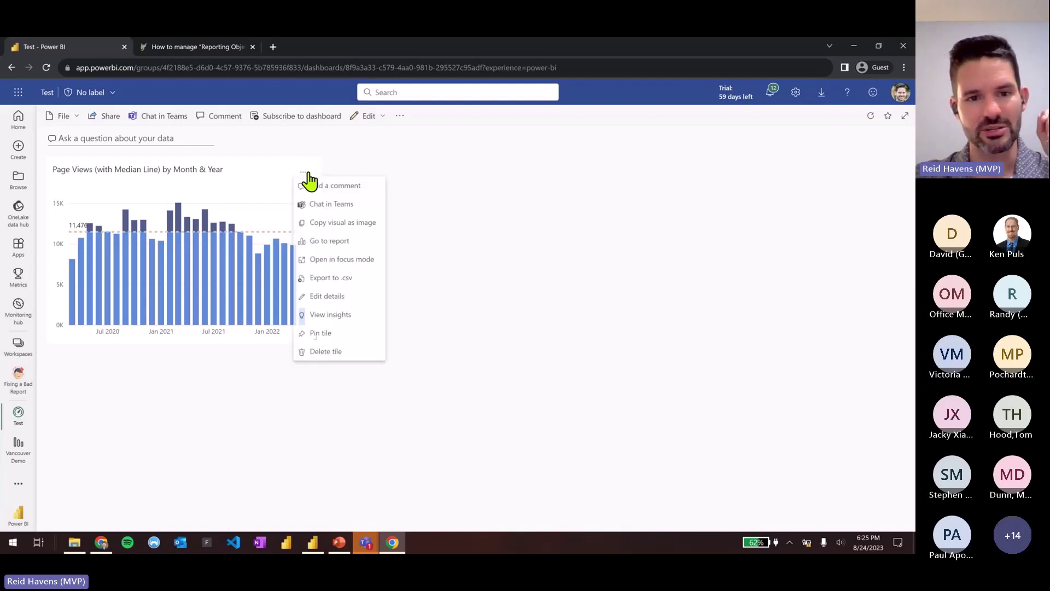
pyautogui.click(328, 360)
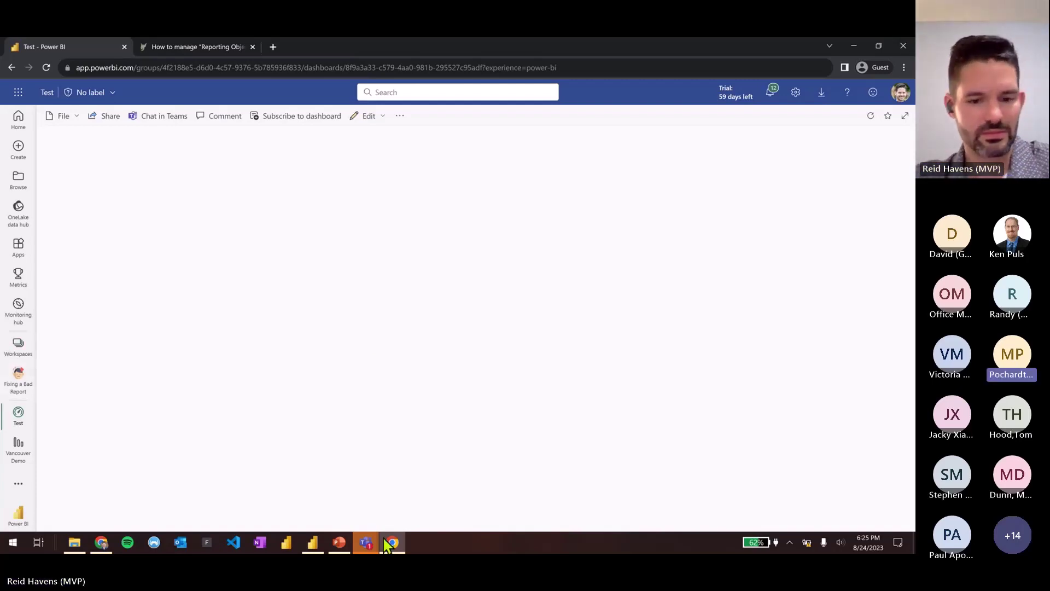
# Minimise the browser, check the VanPUG Power BI Meet-up chat in Teams for new messages, and return to Power BI Desktop
pyautogui.moveTo(395, 544)
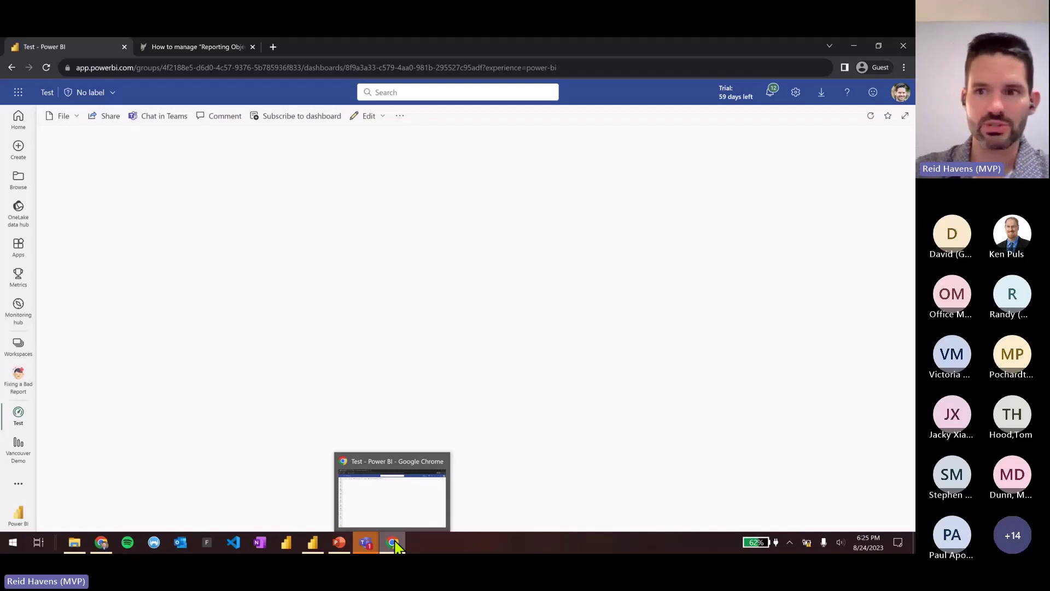
pyautogui.click(855, 46)
pyautogui.click(398, 512)
pyautogui.scroll(-2, 663, 368)
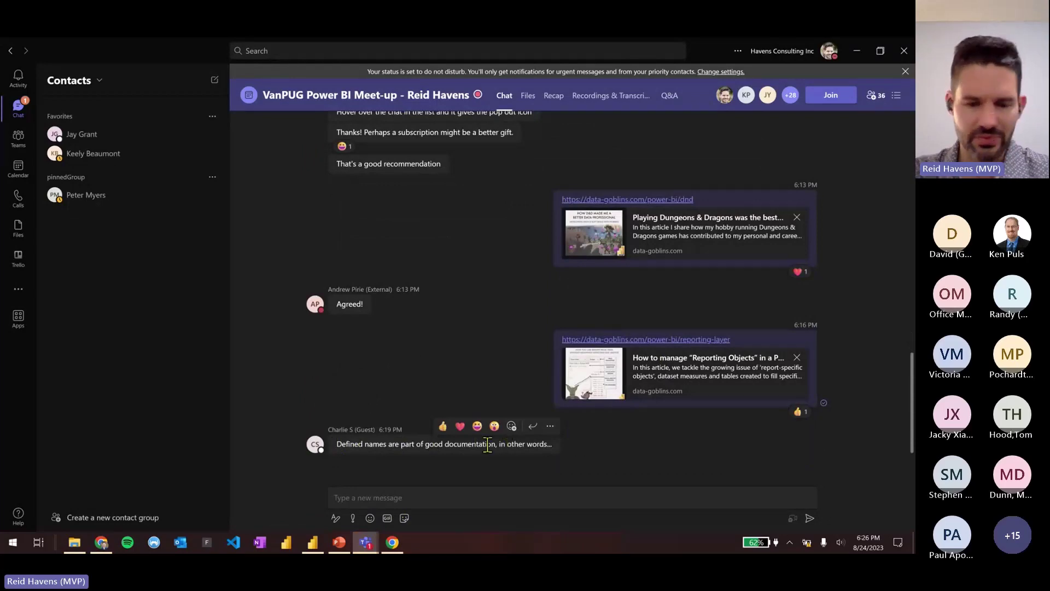
pyautogui.click(856, 52)
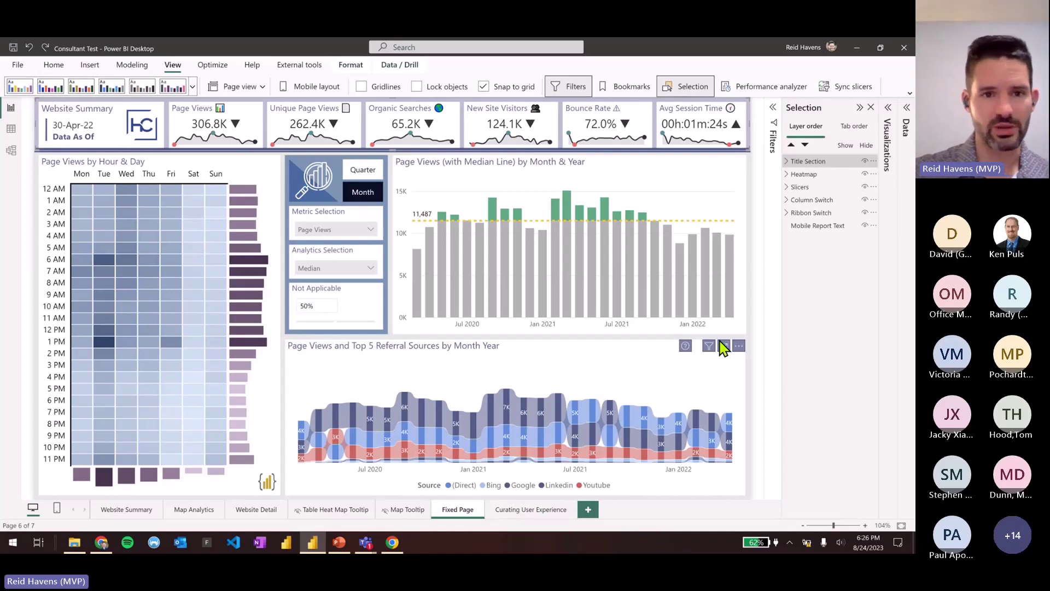
# Display the installed external tools with their full names and collapse the expanded list again
pyautogui.click(299, 64)
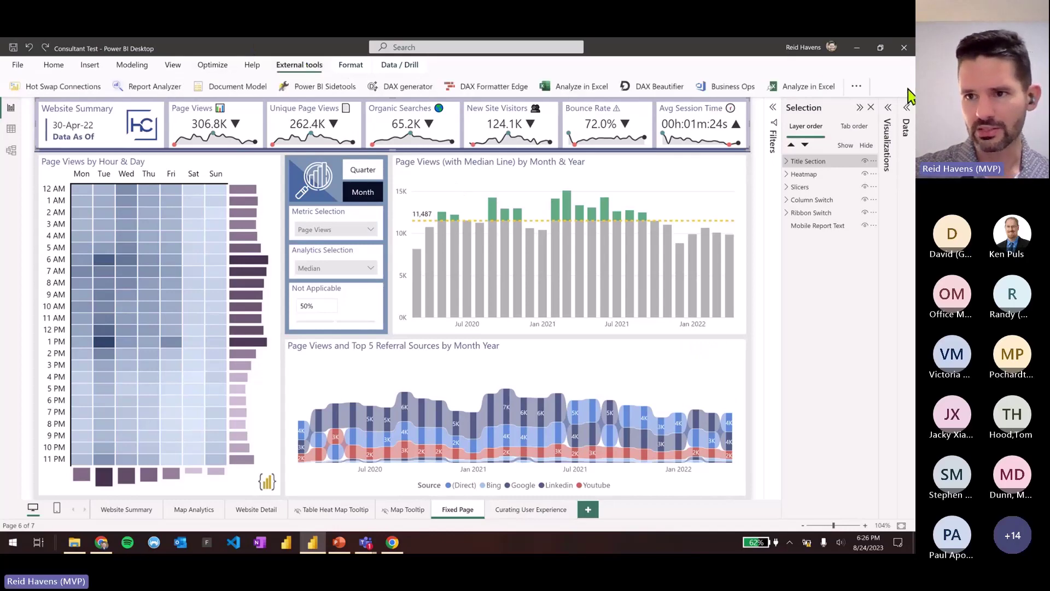
pyautogui.click(908, 94)
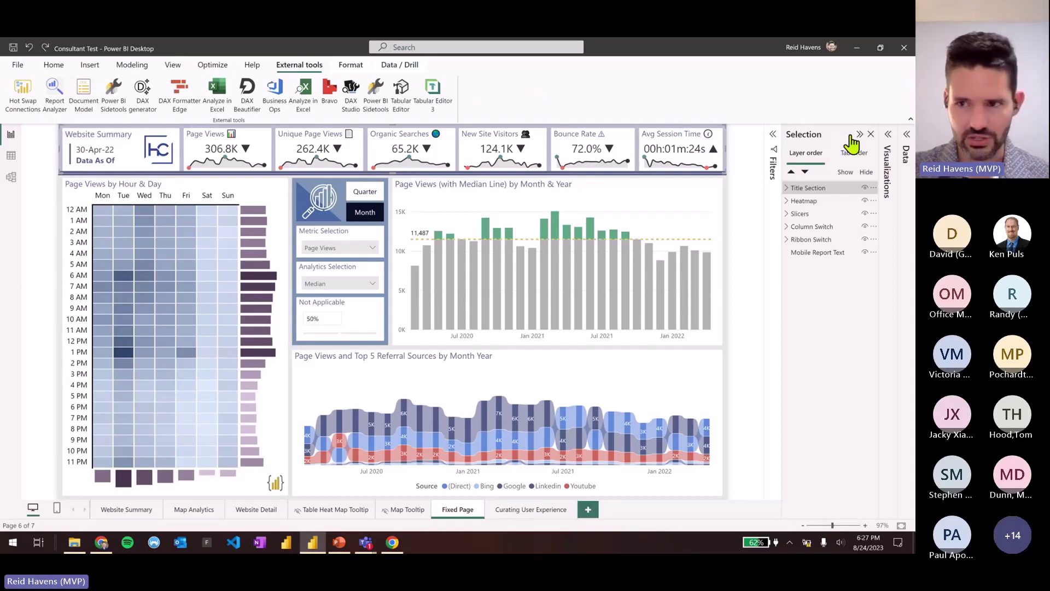
pyautogui.click(909, 119)
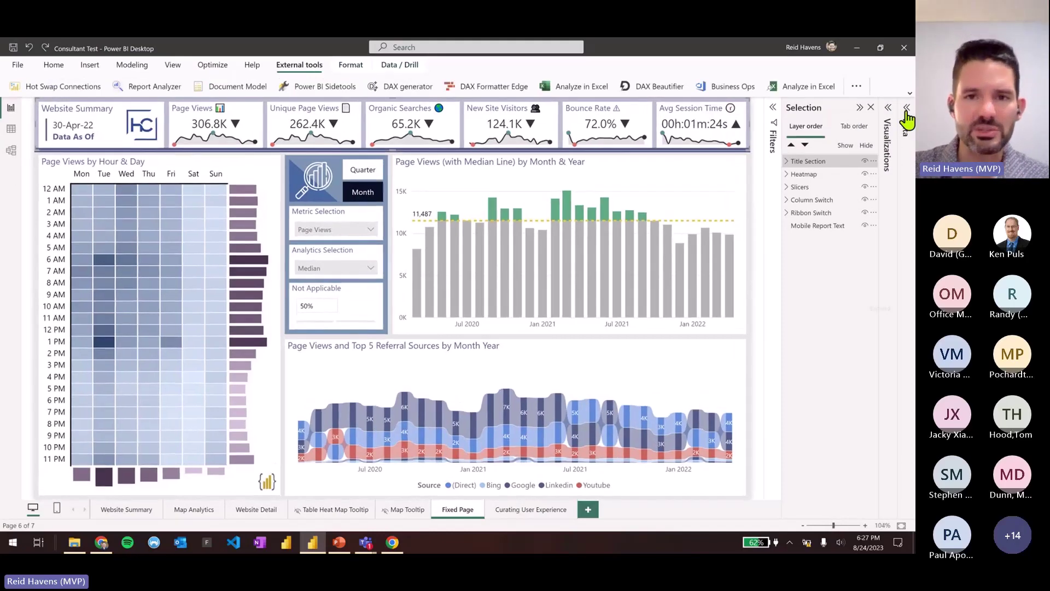
# Expand the DAX table's measures and open the Avg Domain Lookup Time (Text) formula with enlarged text
pyautogui.click(906, 109)
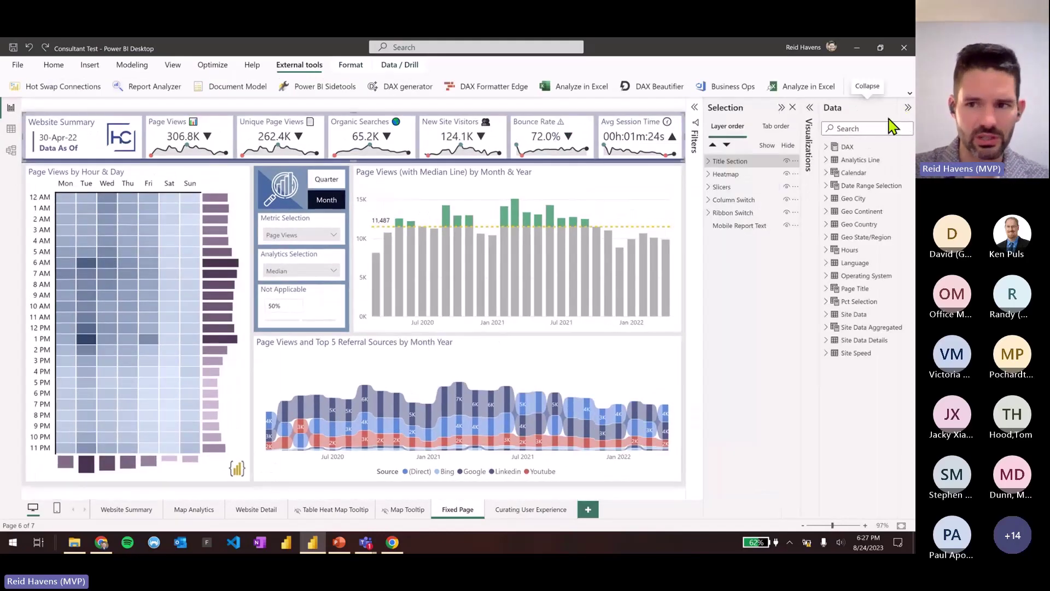
pyautogui.click(826, 148)
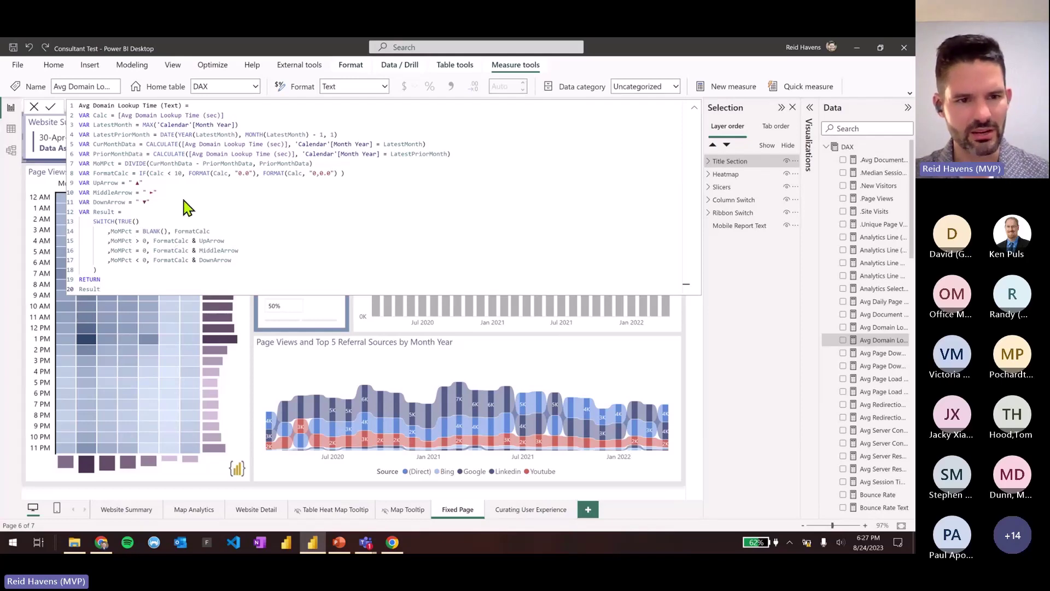
pyautogui.keyDown('ctrl'); pyautogui.scroll(3, 186, 208); pyautogui.keyUp('ctrl')
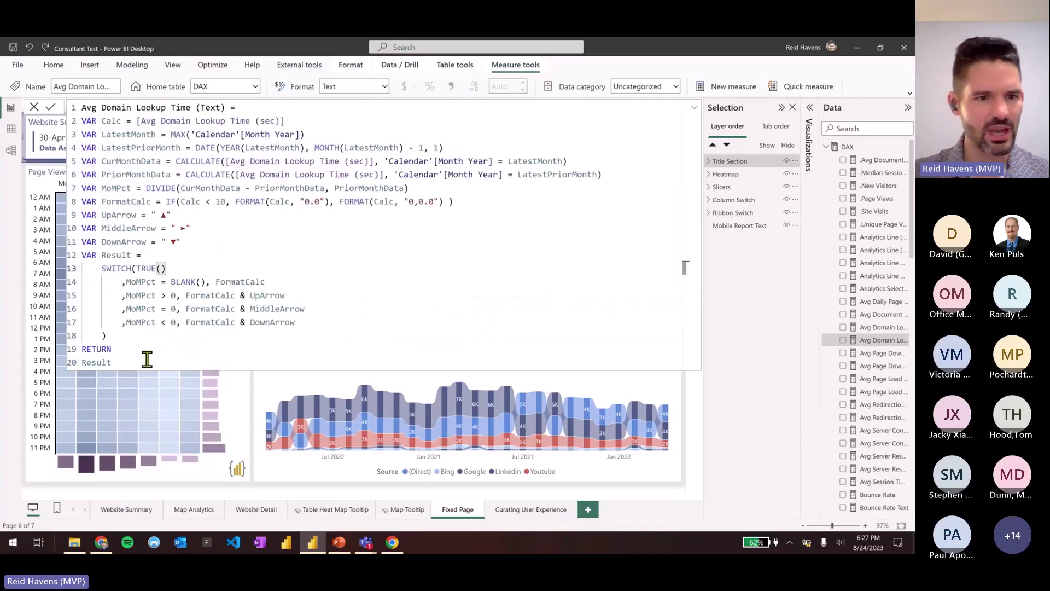
# Add the comment "//Notes go here :)" at the end of the measure's formula, one blank line below Result
pyautogui.press('Down')
pyautogui.press('Down')
pyautogui.press('Down')
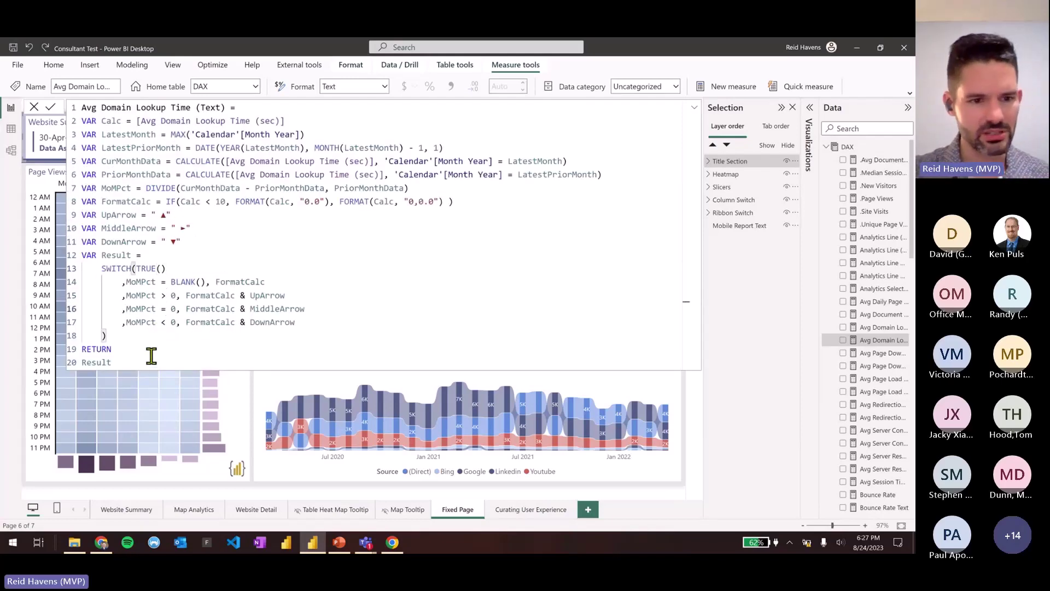
pyautogui.click(151, 357)
pyautogui.hotkey('shift', 'Return')
pyautogui.hotkey('shift', 'Return')
pyautogui.write('//')
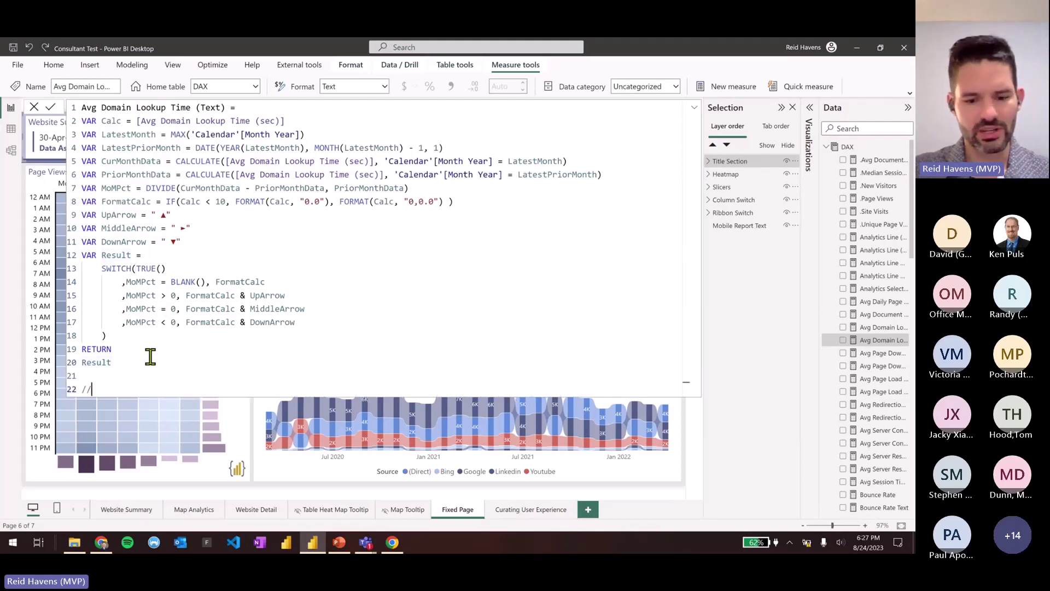
pyautogui.write('Any')
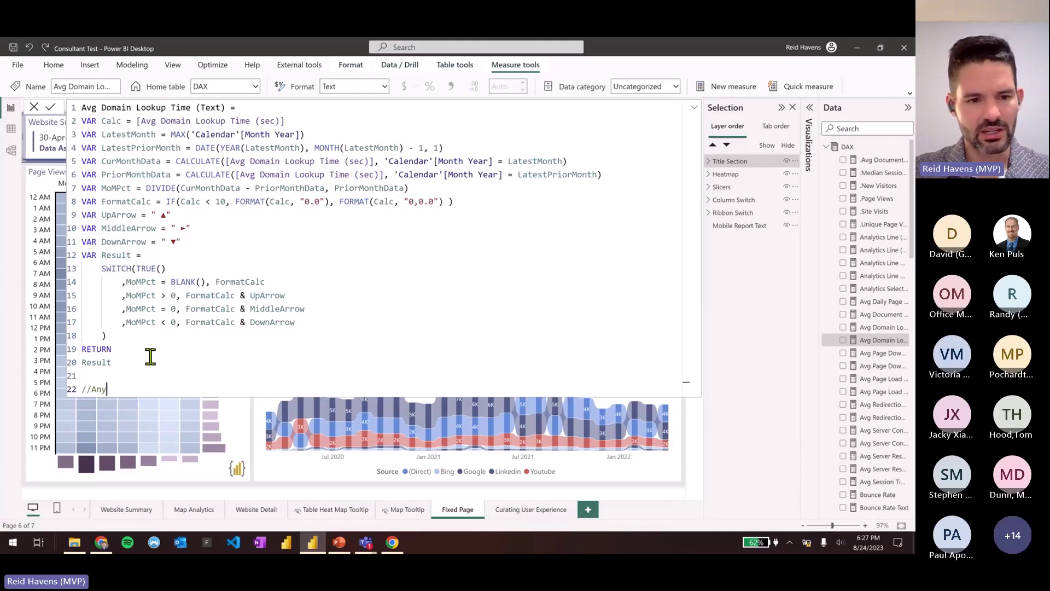
pyautogui.press('BackSpace')
pyautogui.press('BackSpace')
pyautogui.press('BackSpace')
pyautogui.write('Notes g')
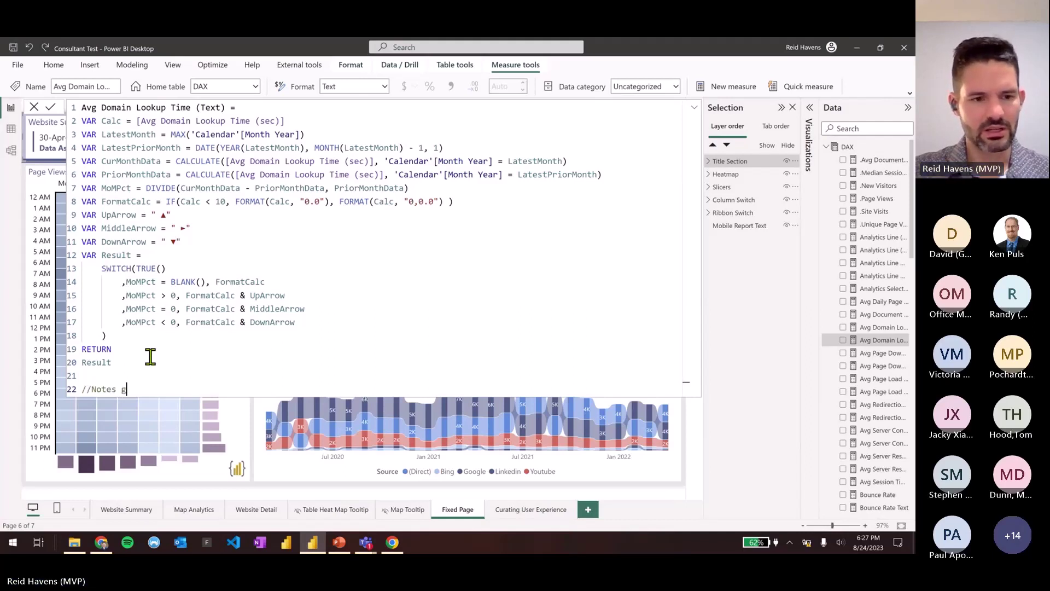
pyautogui.write('o here :)')
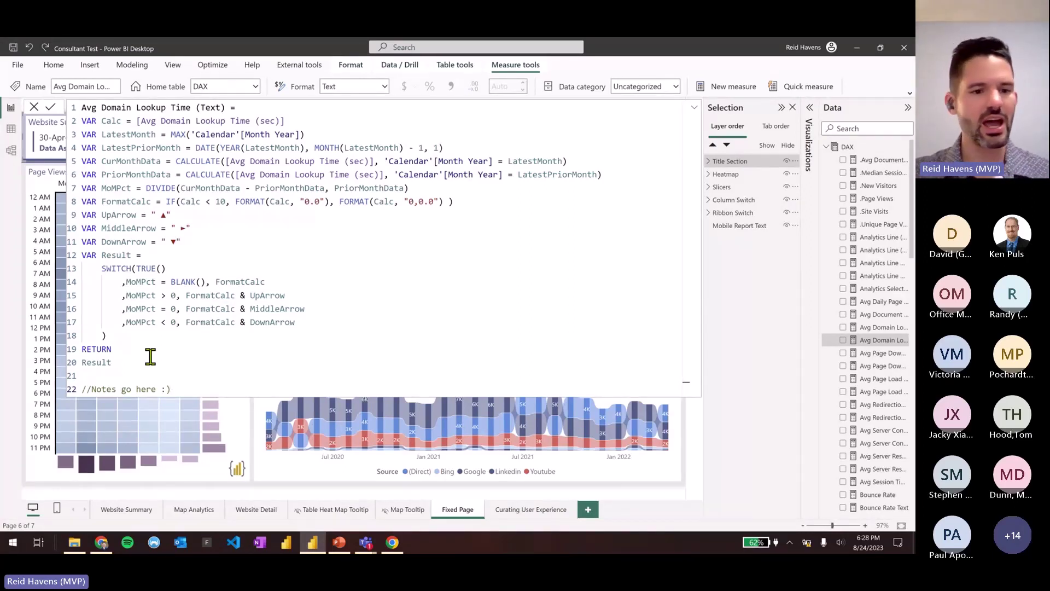
# Insert the comment "//Above measure is doing X" on a new line directly below the FormatCalc variable
pyautogui.press('Up')
pyautogui.press('Up')
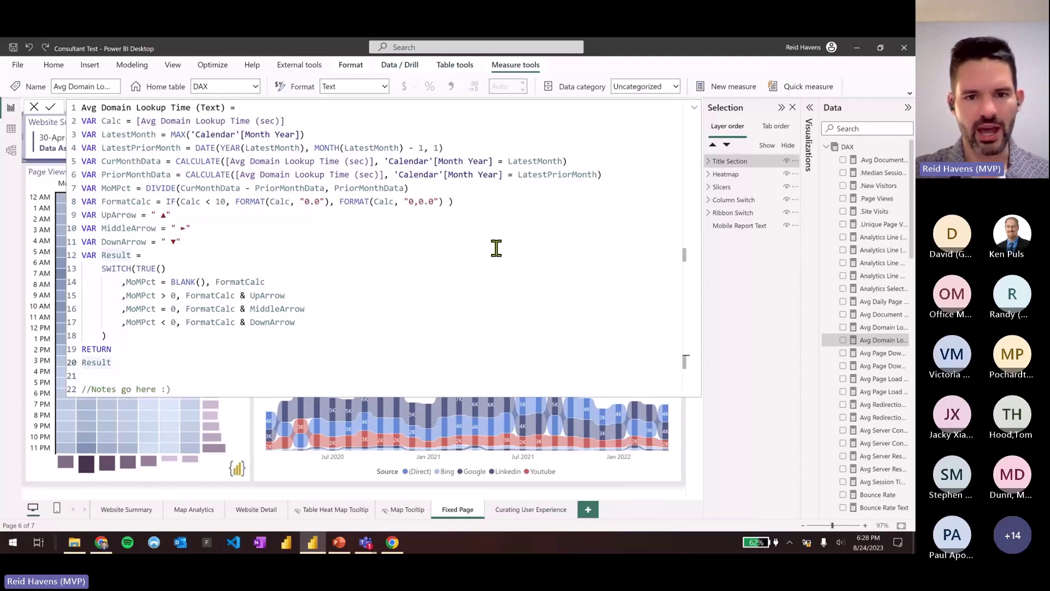
pyautogui.click(487, 210)
pyautogui.press('Up')
pyautogui.press('End')
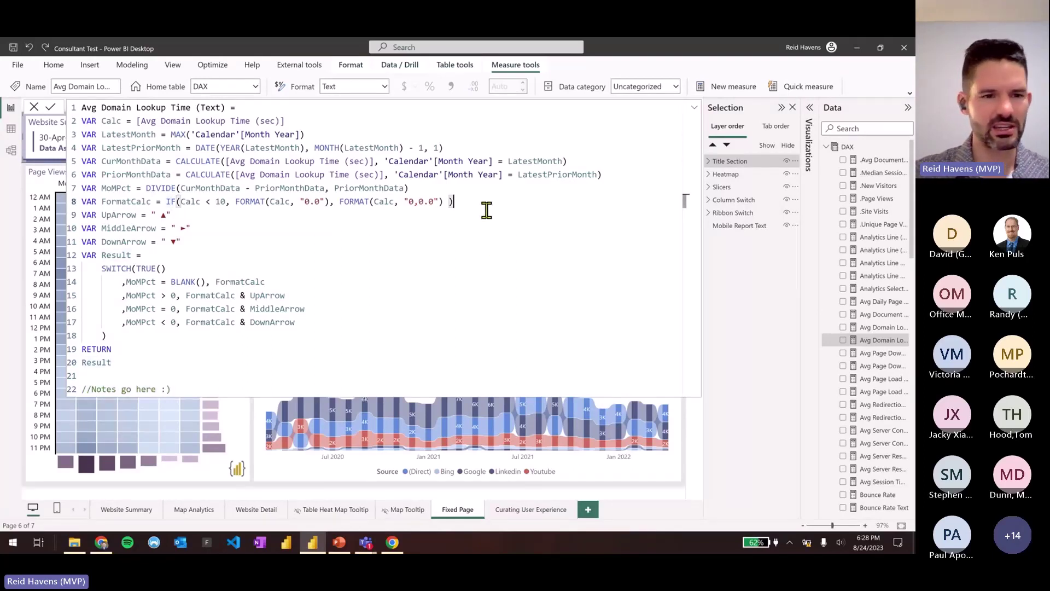
pyautogui.press('Return')
pyautogui.write('//A')
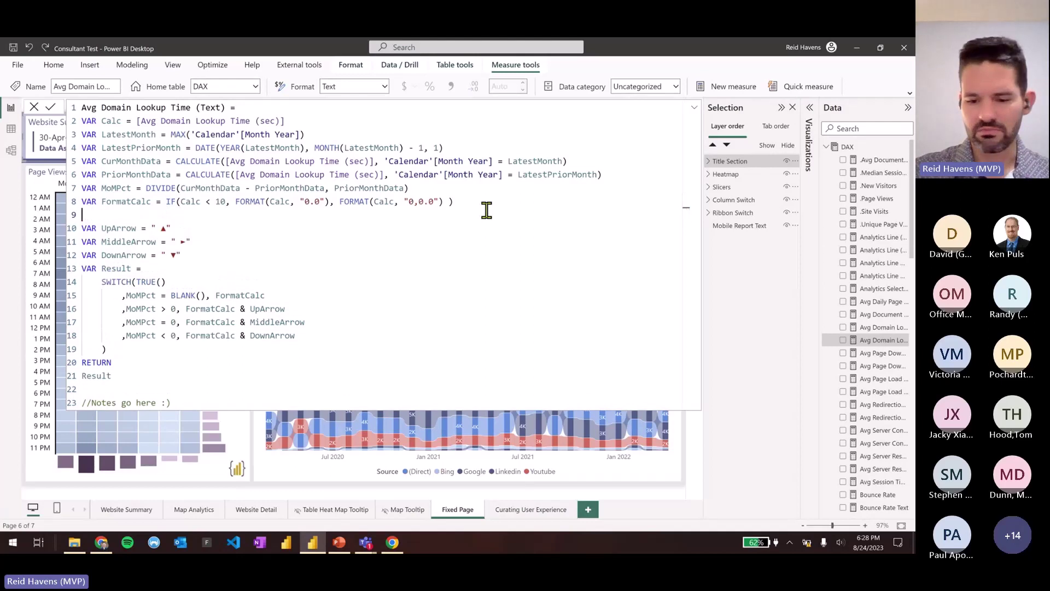
pyautogui.write('bove m')
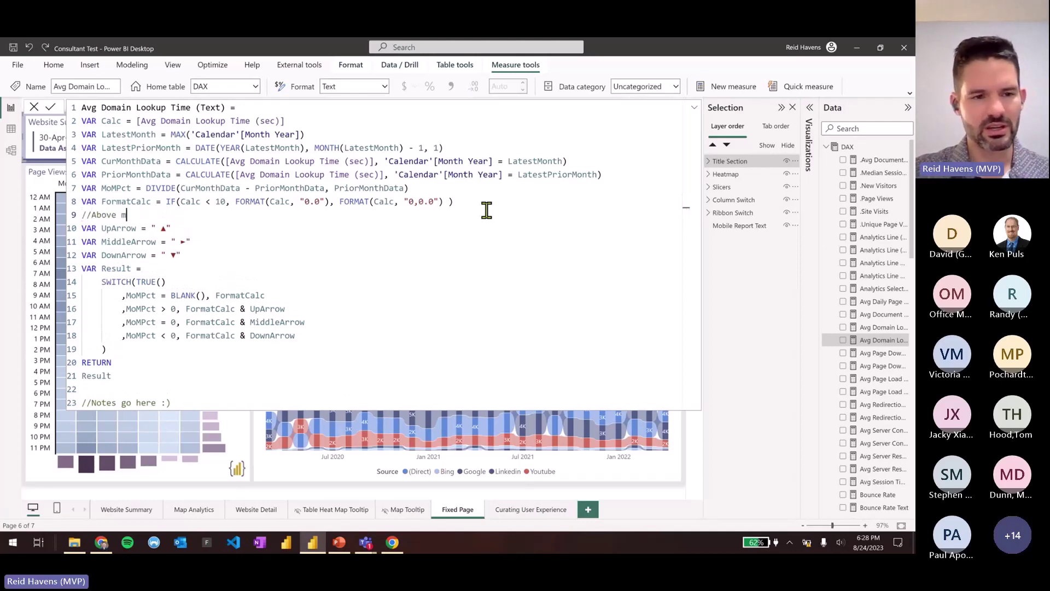
pyautogui.write('easure is doing X')
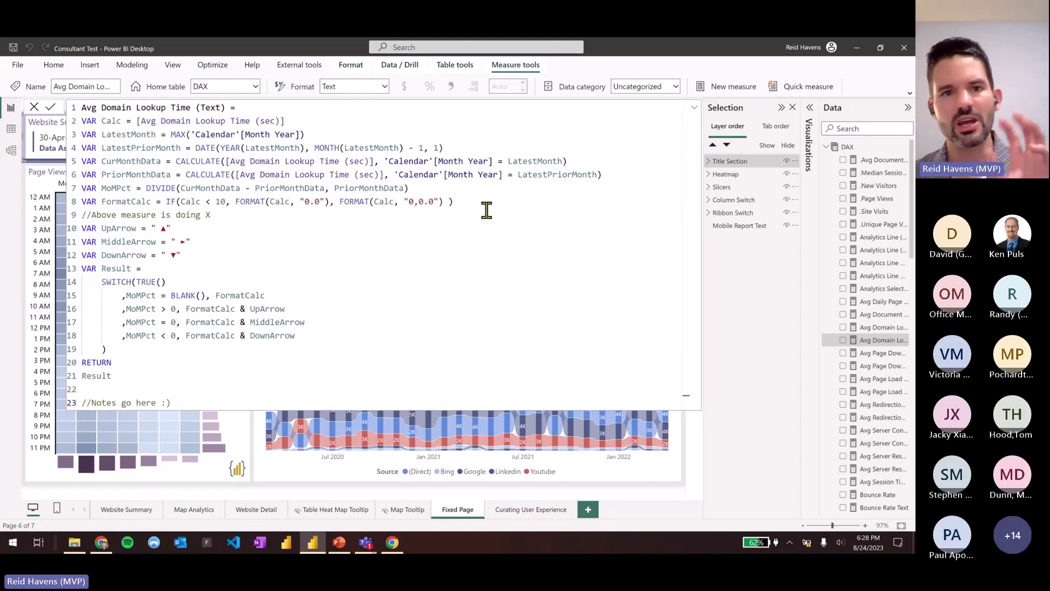
# Switch to the model view and show the properties of the .Median Session Duration measure in the DAX table
pyautogui.click(10, 153)
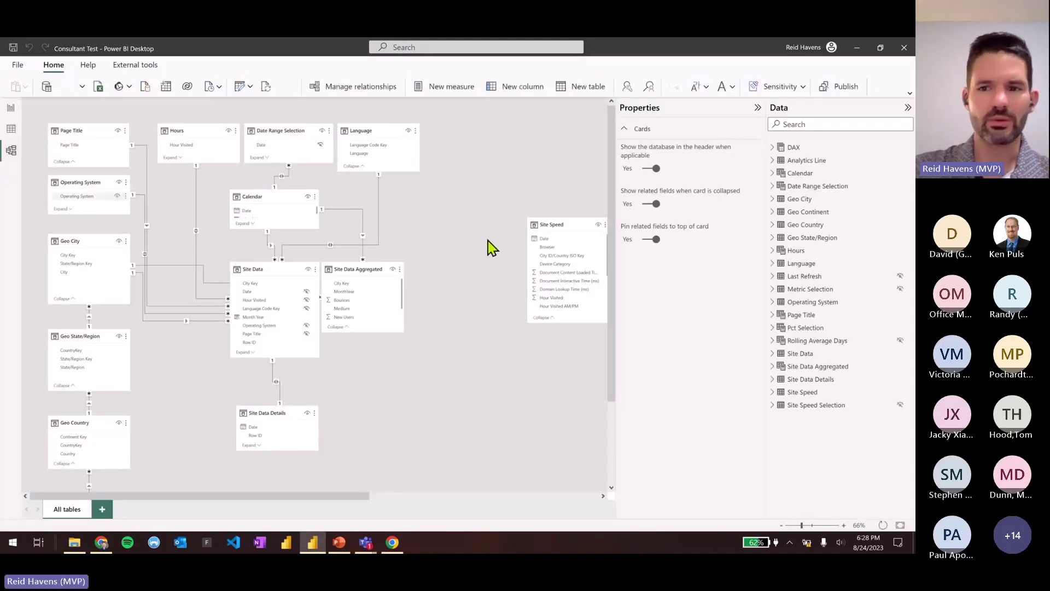
pyautogui.click(774, 147)
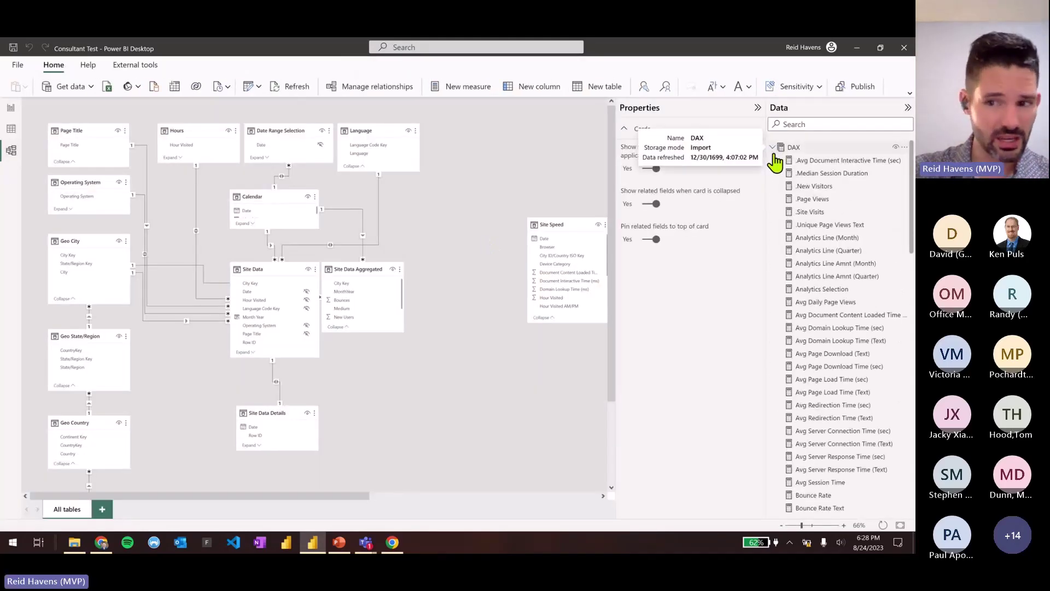
pyautogui.click(809, 173)
# Enter "Notes" followed by the folded-hands emoji as the .Median Session Duration measure's description
pyautogui.click(667, 239)
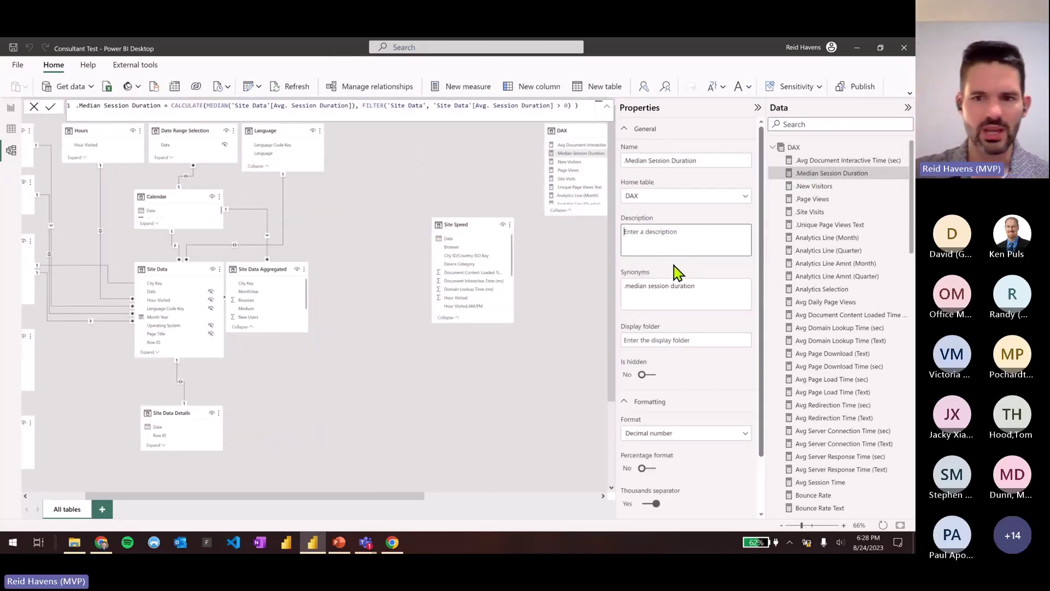
pyautogui.write('Notes')
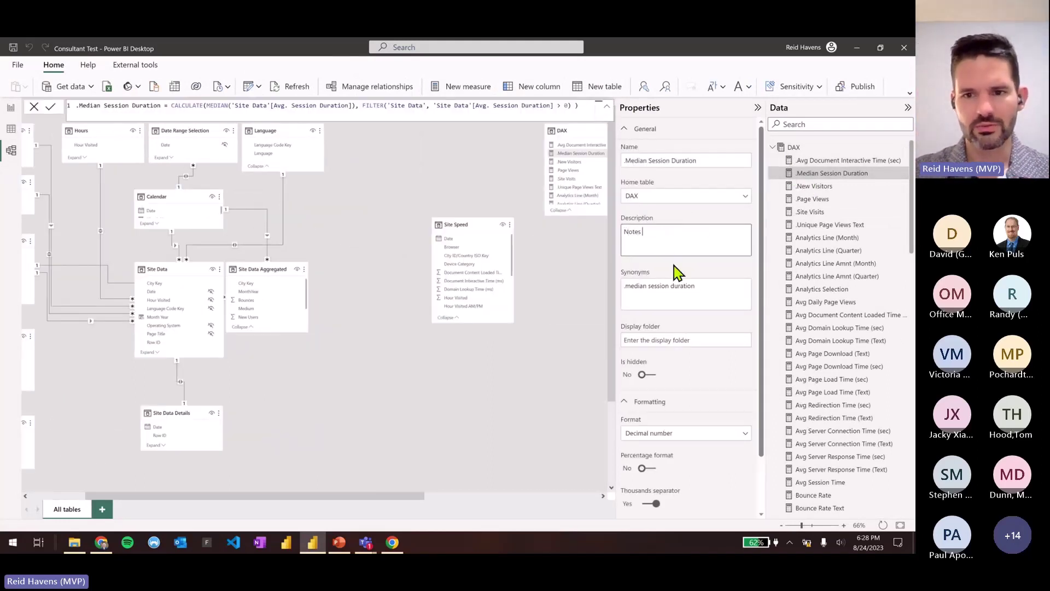
pyautogui.press('super+period')
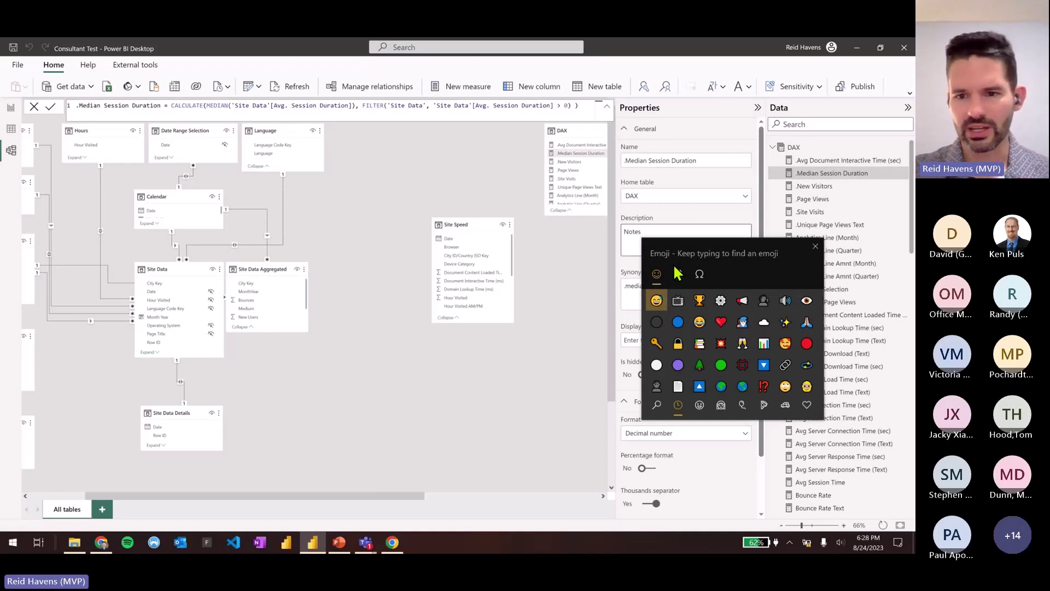
pyautogui.click(807, 323)
pyautogui.click(684, 229)
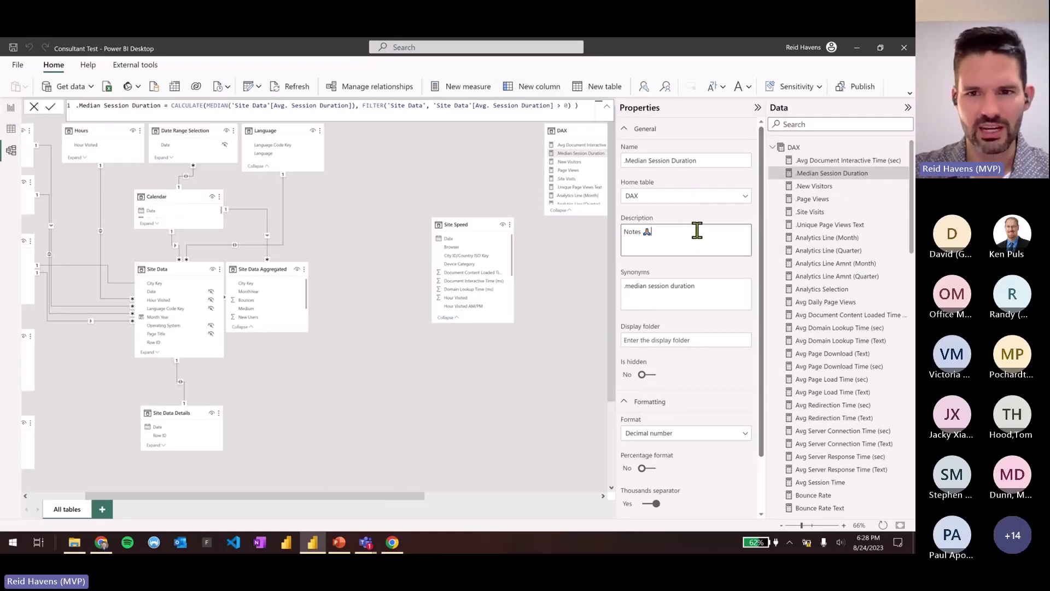
# Return to the report view, browse the Database, Power Platform and Microsoft Fabric (Preview) data connectors, and cancel without connecting
pyautogui.click(11, 108)
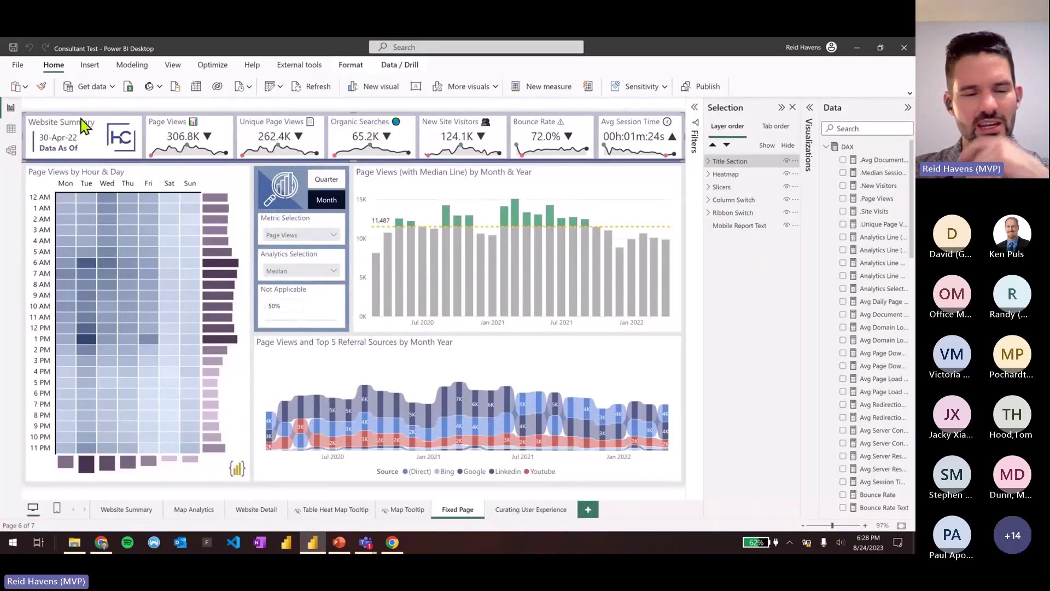
pyautogui.click(85, 87)
pyautogui.click(324, 207)
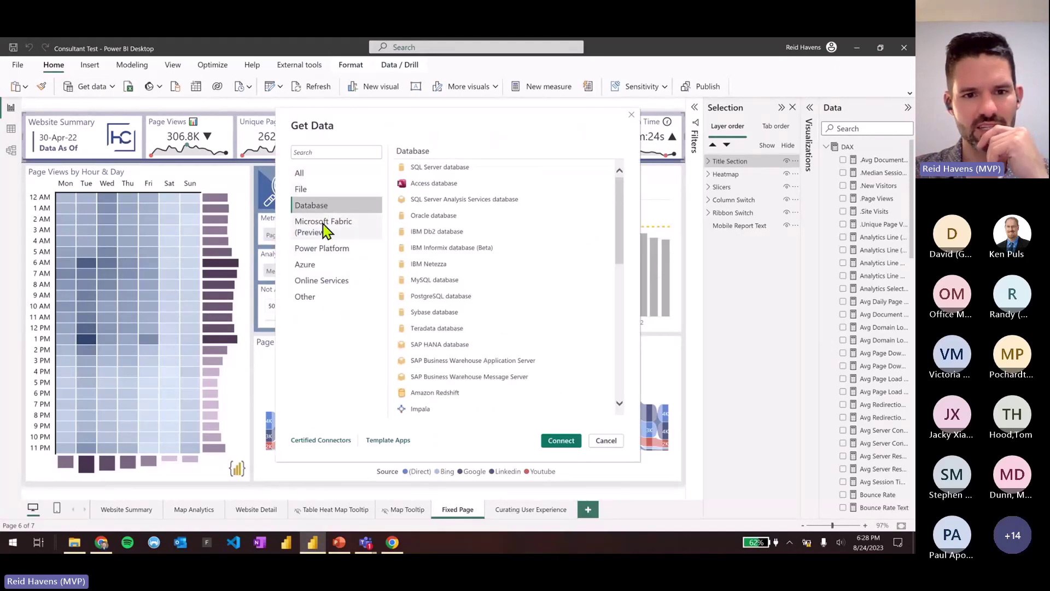
pyautogui.click(321, 248)
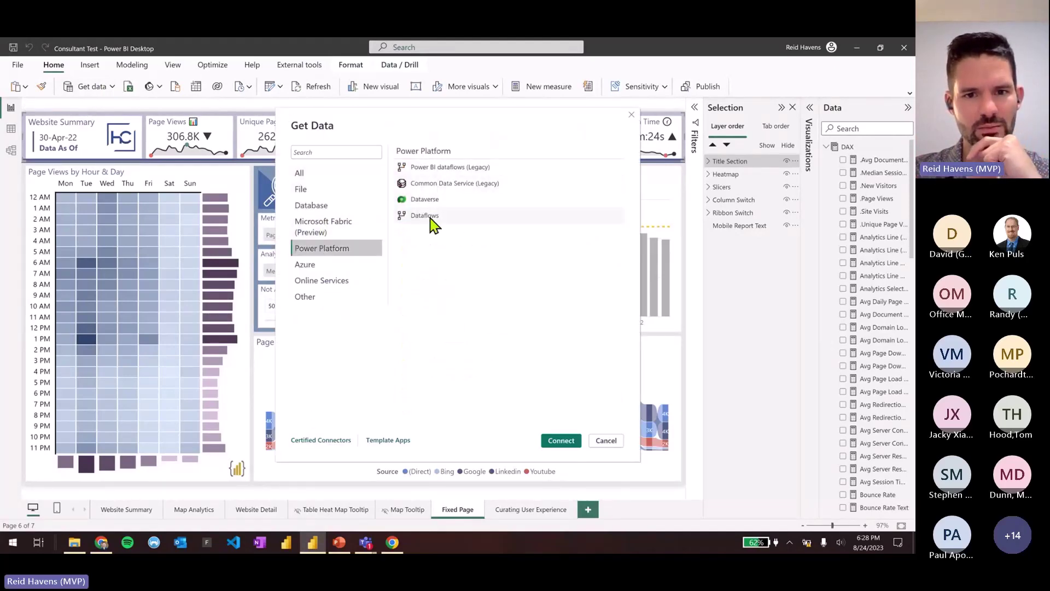
pyautogui.click(342, 232)
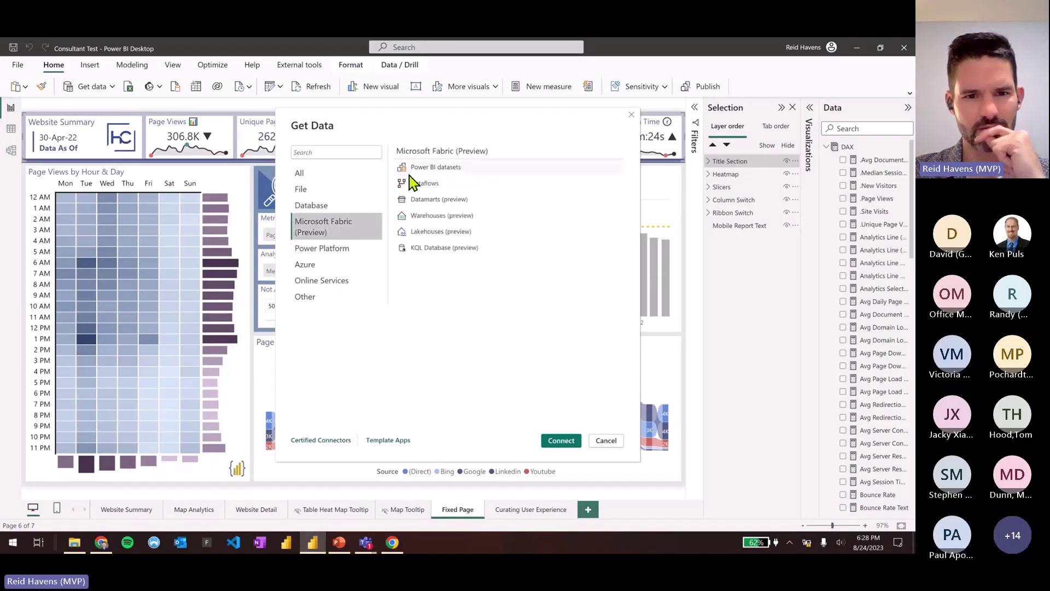
pyautogui.click(412, 169)
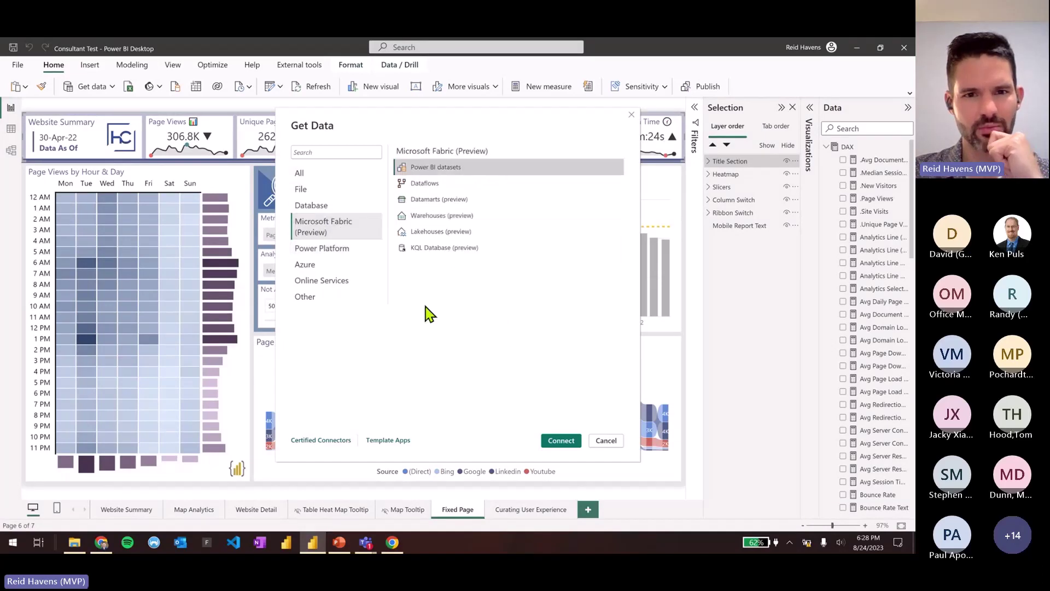
pyautogui.click(606, 441)
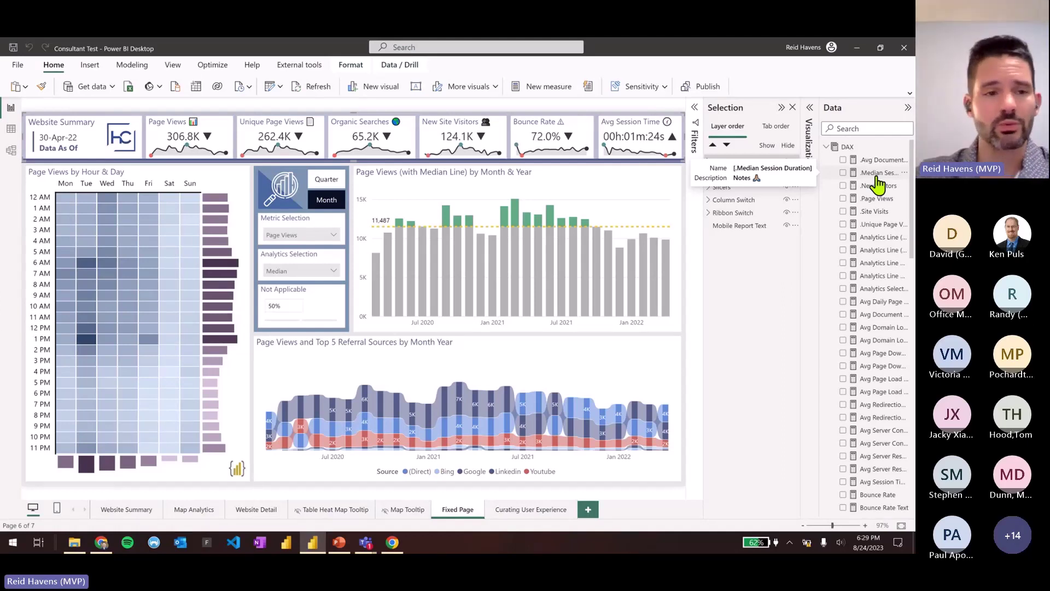
# In the model view, replace the .Median Session Duration measure's description with a copy of its full DAX formula
pyautogui.click(11, 150)
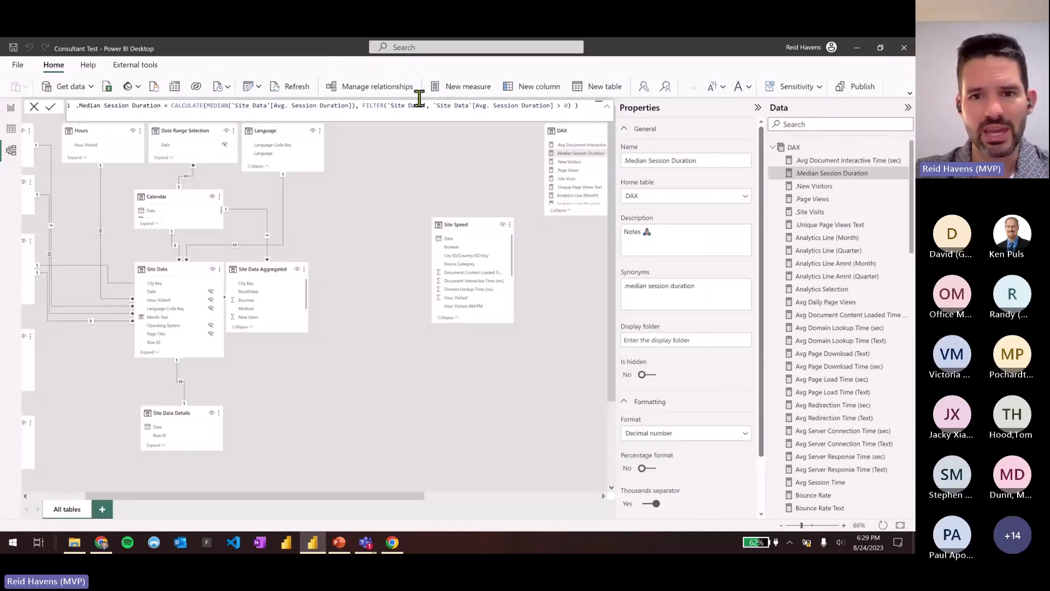
pyautogui.doubleClick(321, 107)
pyautogui.hotkey('ctrl', 'a')
pyautogui.hotkey('ctrl', 'c')
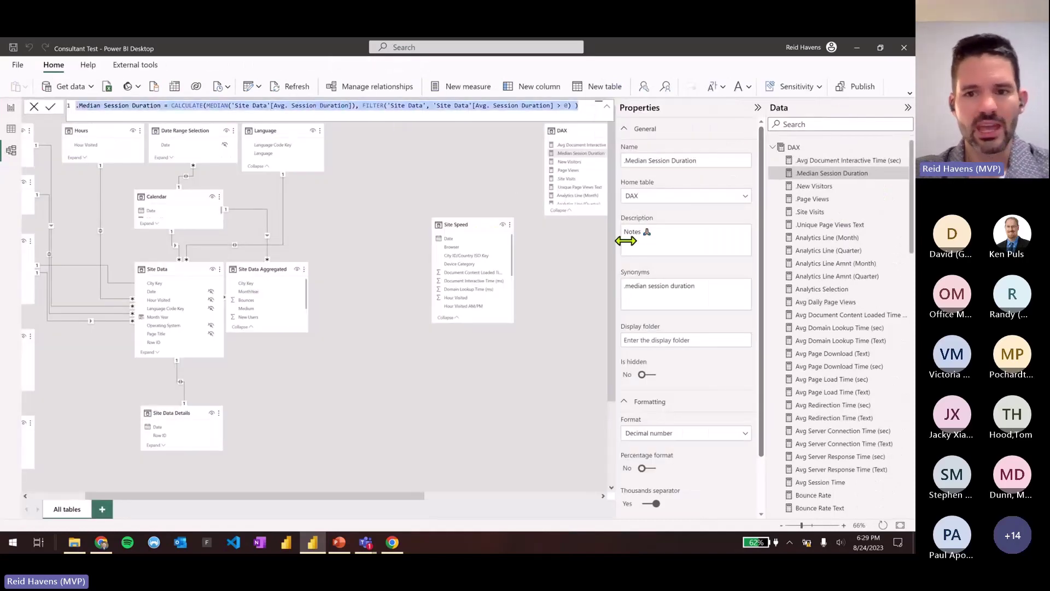
pyautogui.click(687, 237)
pyautogui.hotkey('ctrl', 'a')
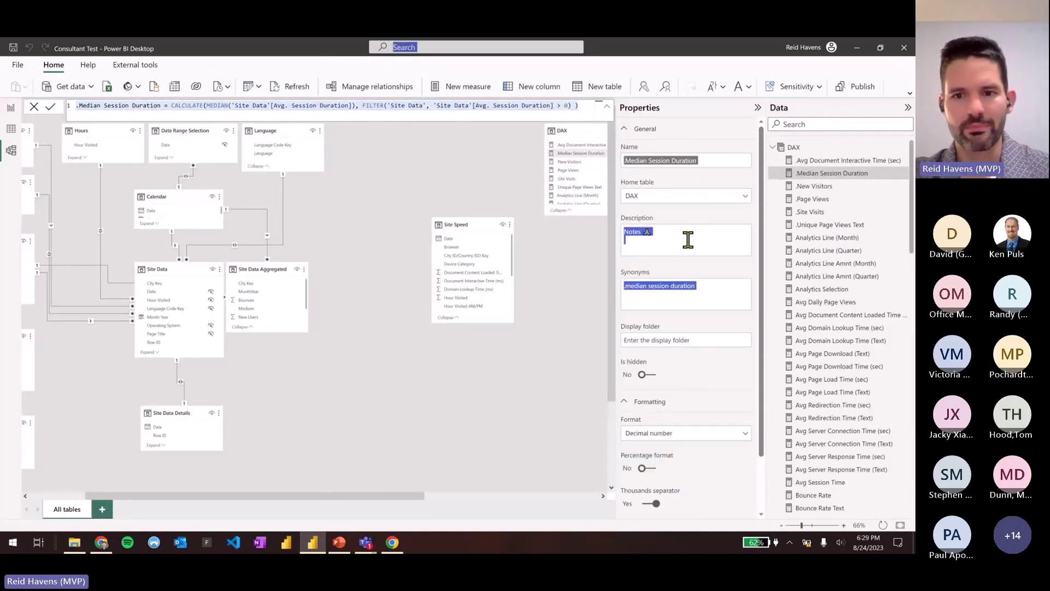
pyautogui.click(687, 236)
pyautogui.hotkey('ctrl', 'a')
pyautogui.hotkey('ctrl', 'v')
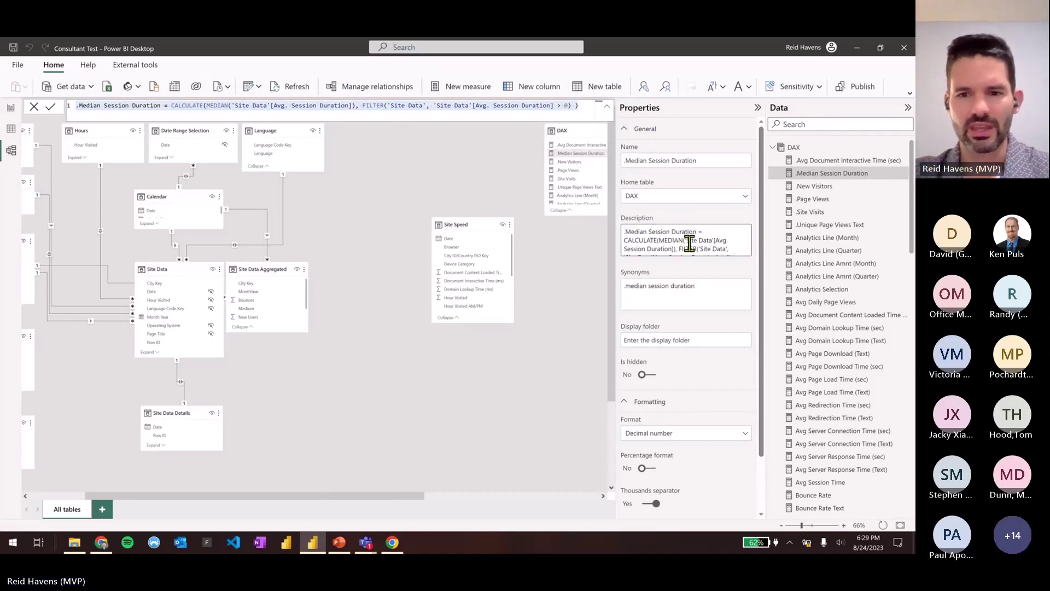
# Undo the last description change of the .Median Session Duration measure and view its description tooltip in the report view
pyautogui.hotkey('ctrl', 'z')
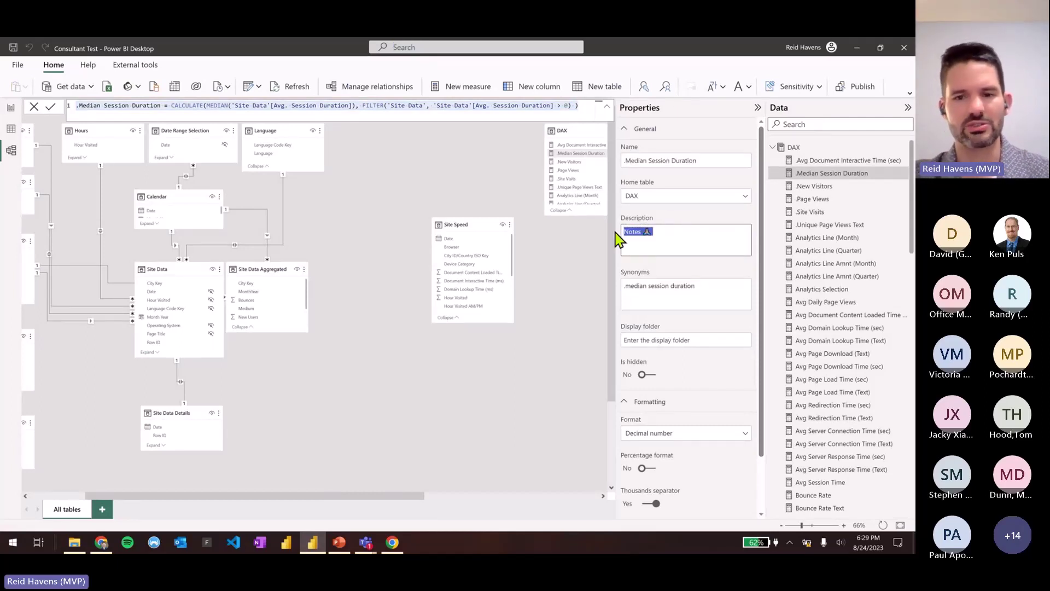
pyautogui.click(10, 108)
pyautogui.moveTo(851, 180)
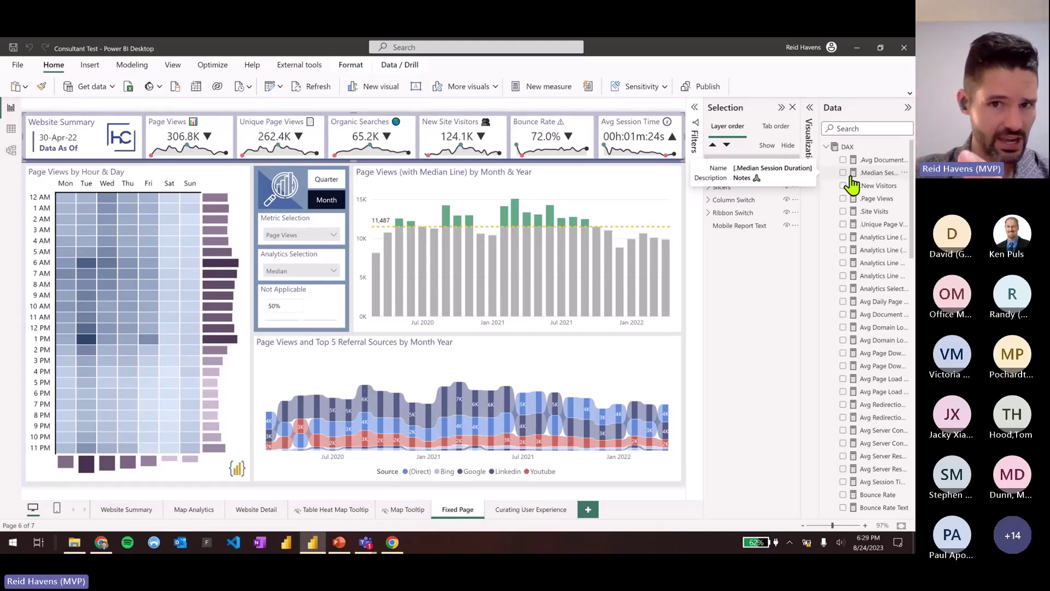
# Open the Power Query Editor and show the report's list of queries
pyautogui.click(270, 86)
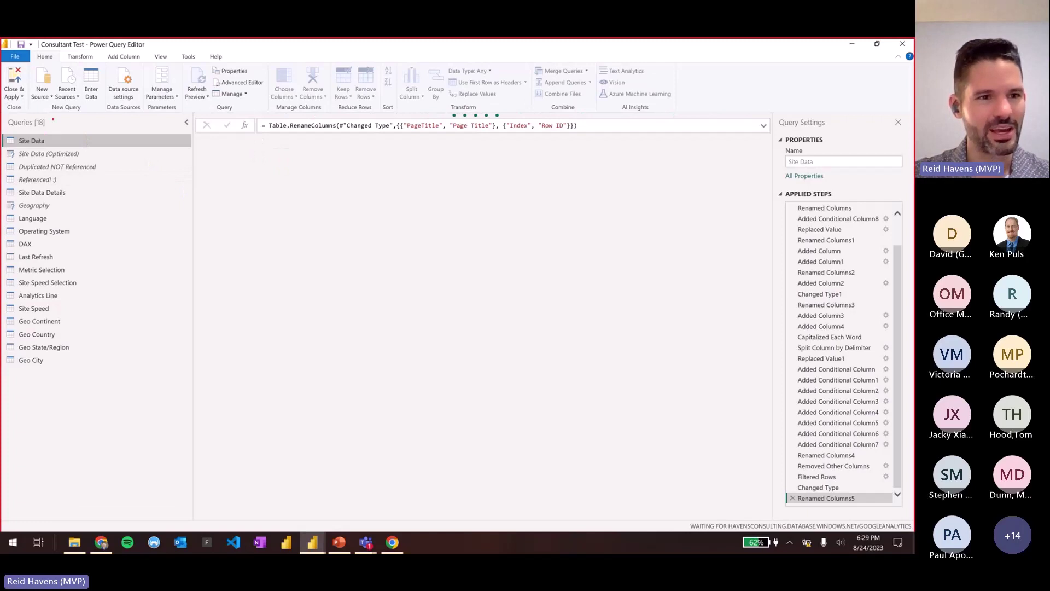
pyautogui.moveTo(53, 119); pyautogui.dragTo(167, 132)
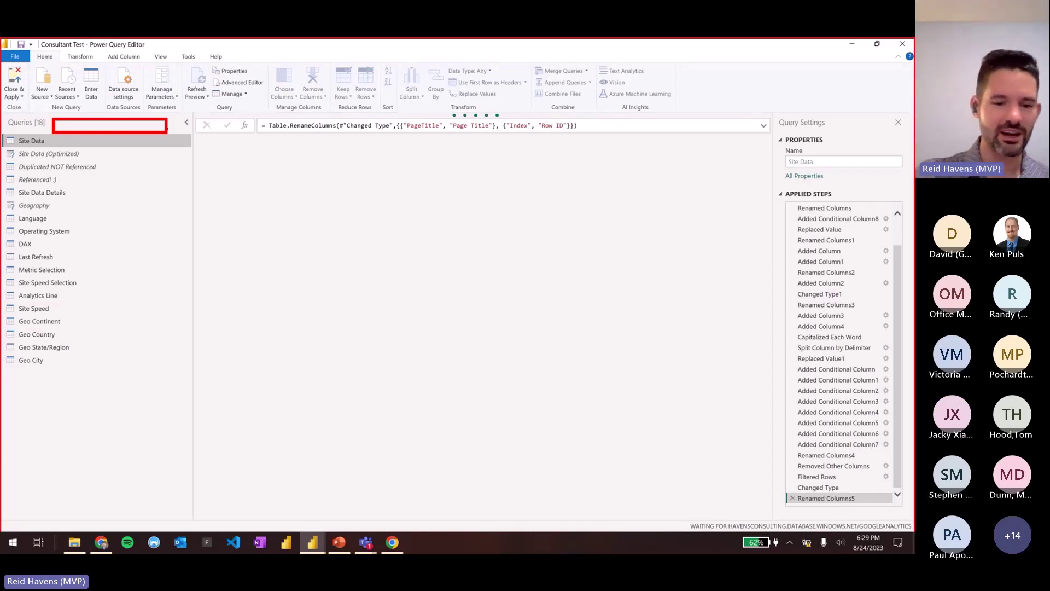
pyautogui.click(852, 43)
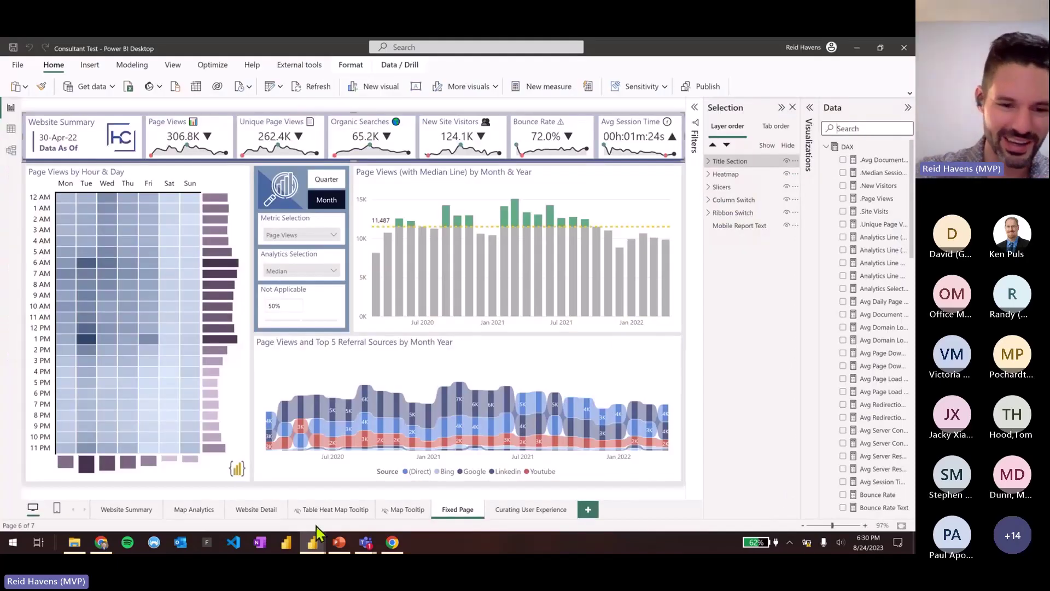
pyautogui.moveTo(319, 536)
pyautogui.click(356, 507)
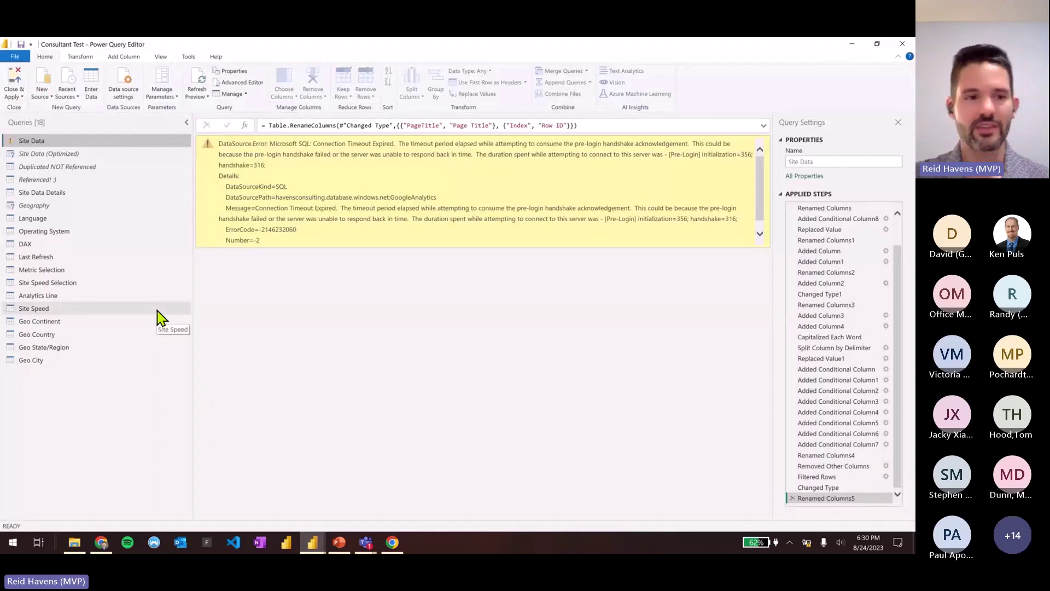
# Move all queries from Language through Geo City into a new group named "Load to Data Model"
pyautogui.click(55, 360)
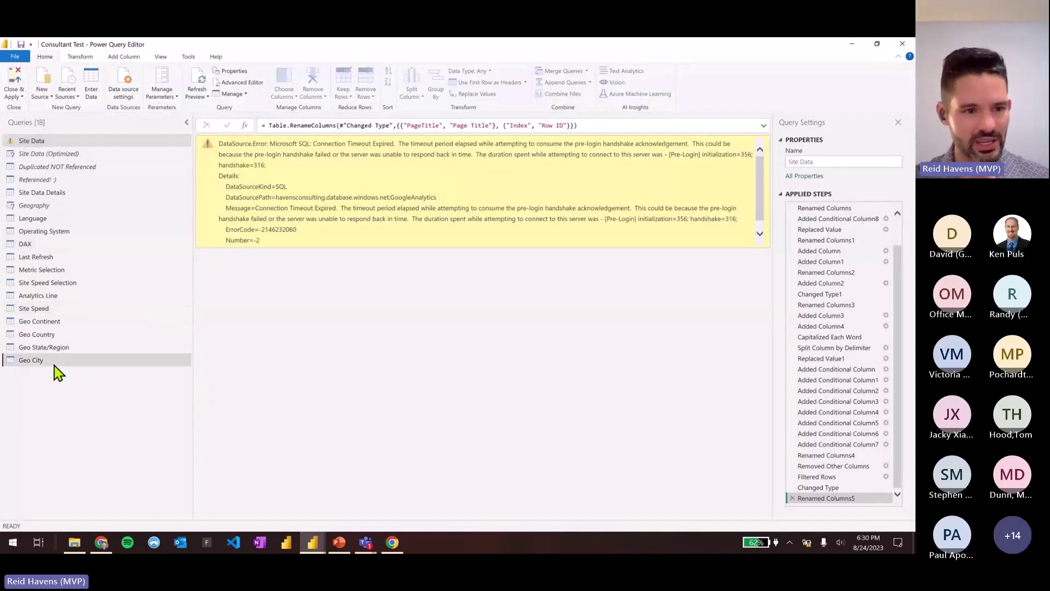
pyautogui.keyDown('shift'); pyautogui.click(41, 283); pyautogui.keyUp('shift')
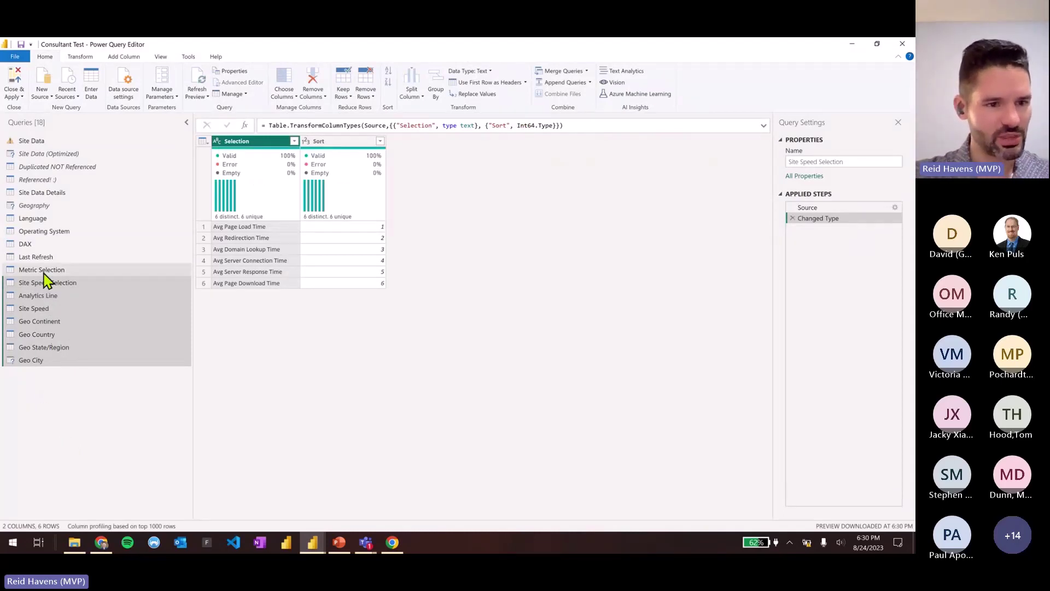
pyautogui.click(43, 227)
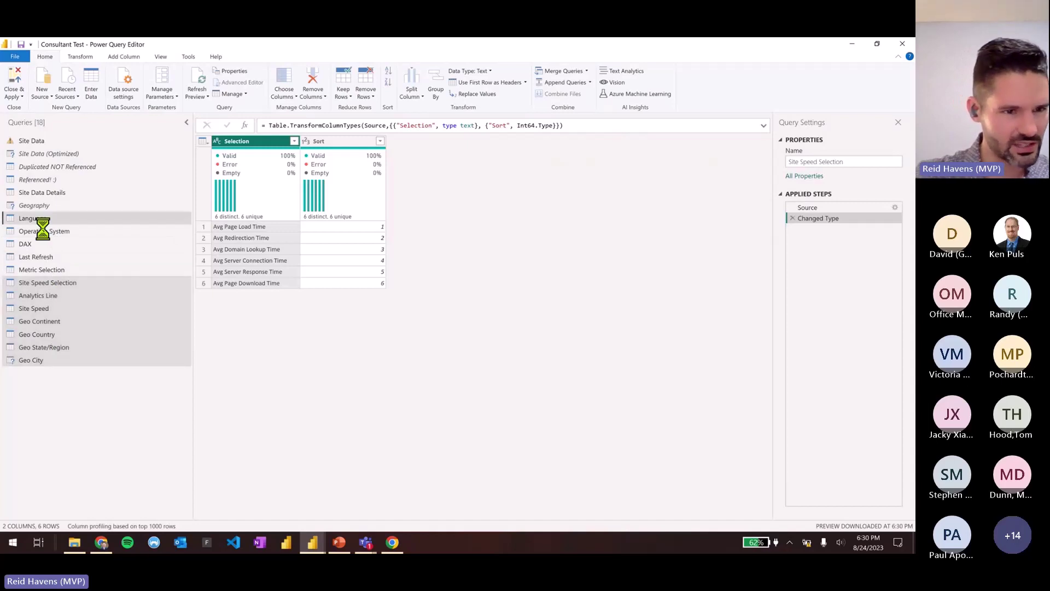
pyautogui.keyDown('shift'); pyautogui.click(39, 360); pyautogui.keyUp('shift')
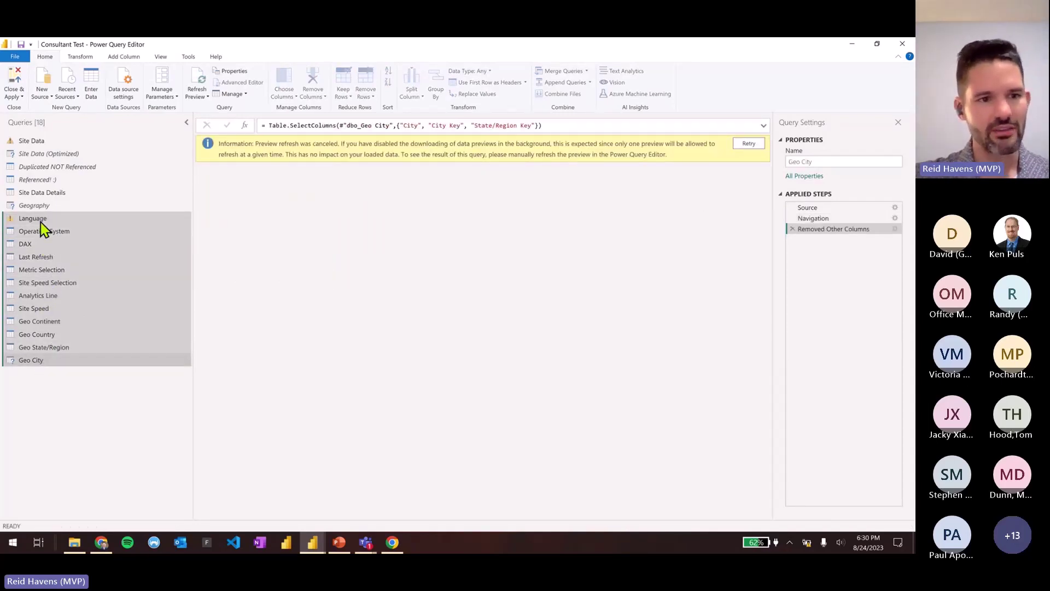
pyautogui.rightClick(45, 286)
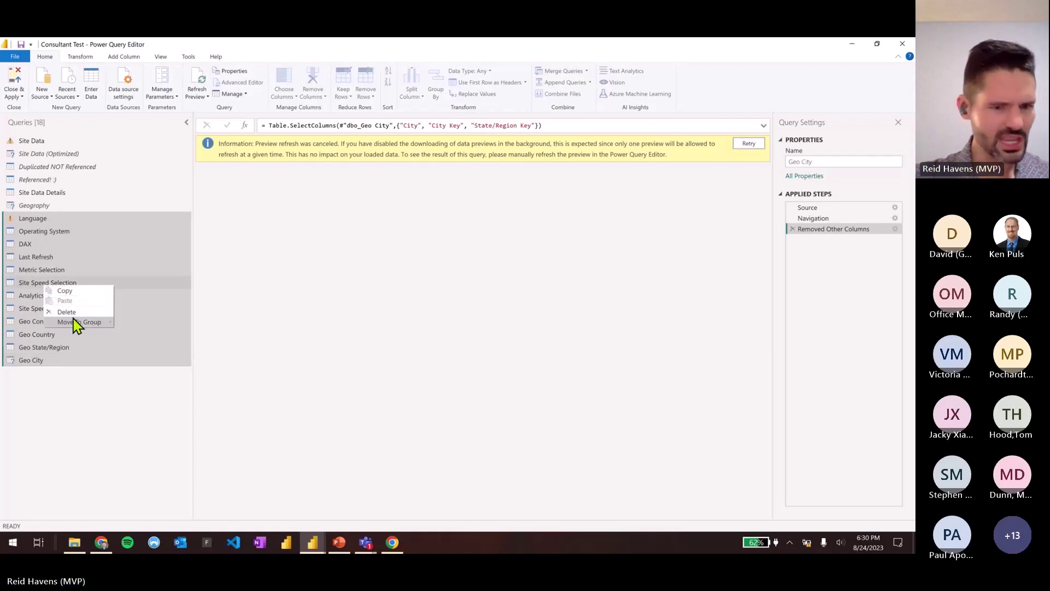
pyautogui.moveTo(80, 327)
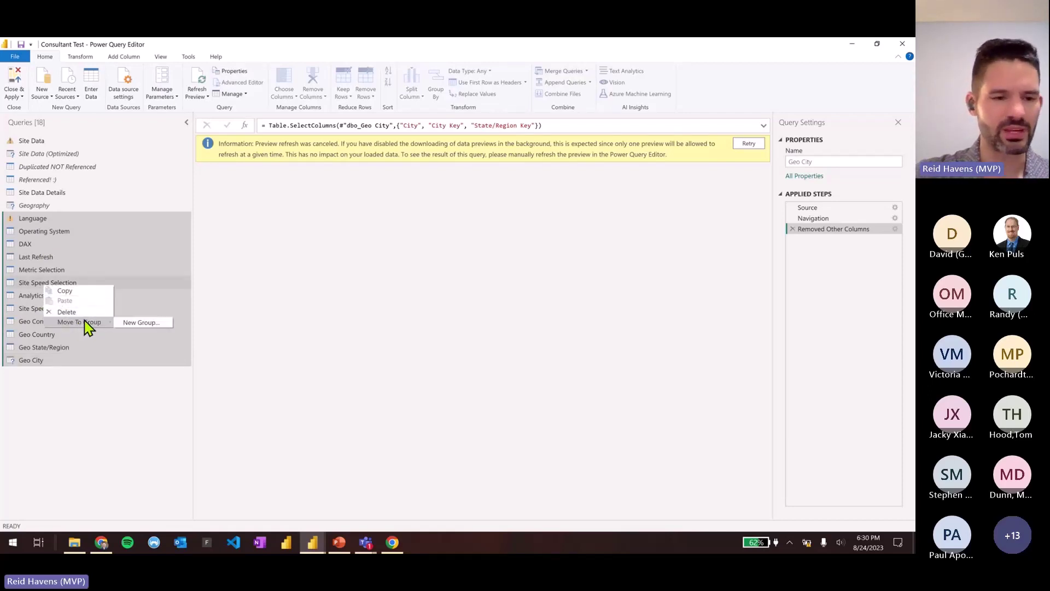
pyautogui.click(129, 322)
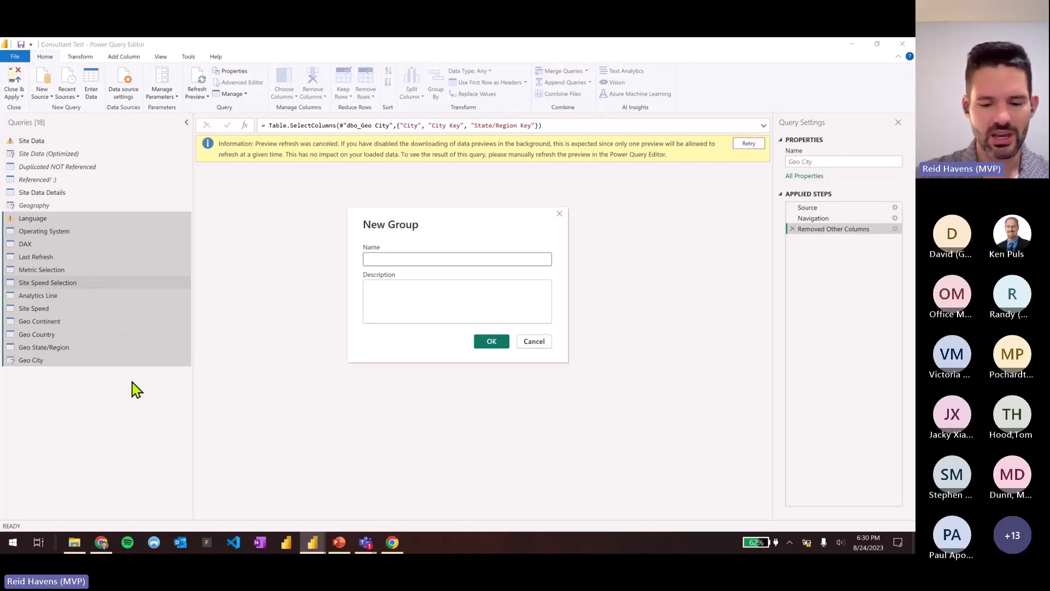
pyautogui.write('Load to Da')
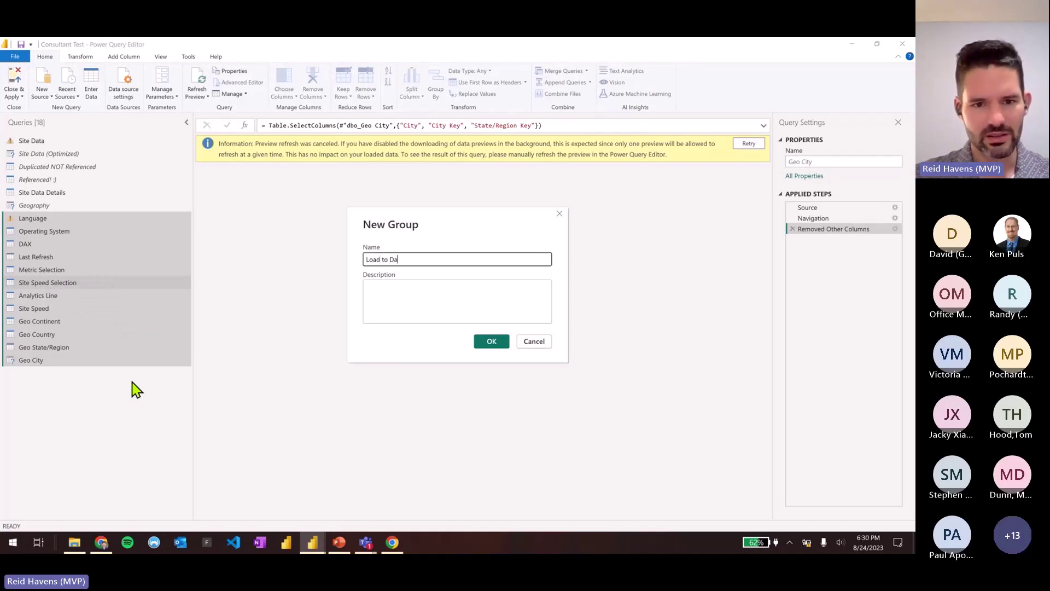
pyautogui.write('ta Model')
pyautogui.press('Return')
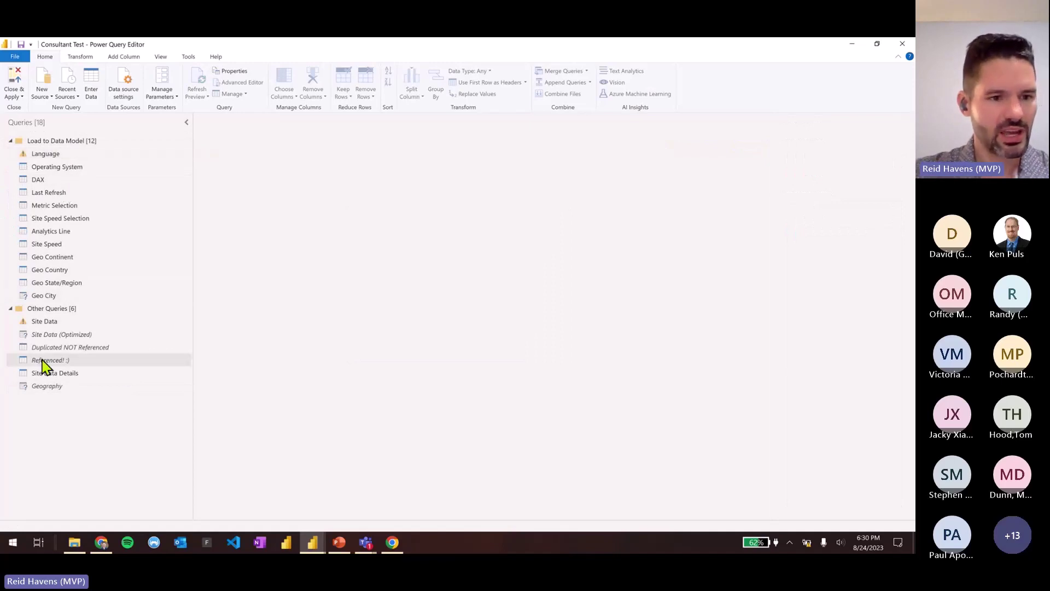
# Move Site Data (Optimized), Duplicated NOT Referenced and Referenced! :) into a new group named "Staging Queries", and add the Geography query to it
pyautogui.click(88, 344)
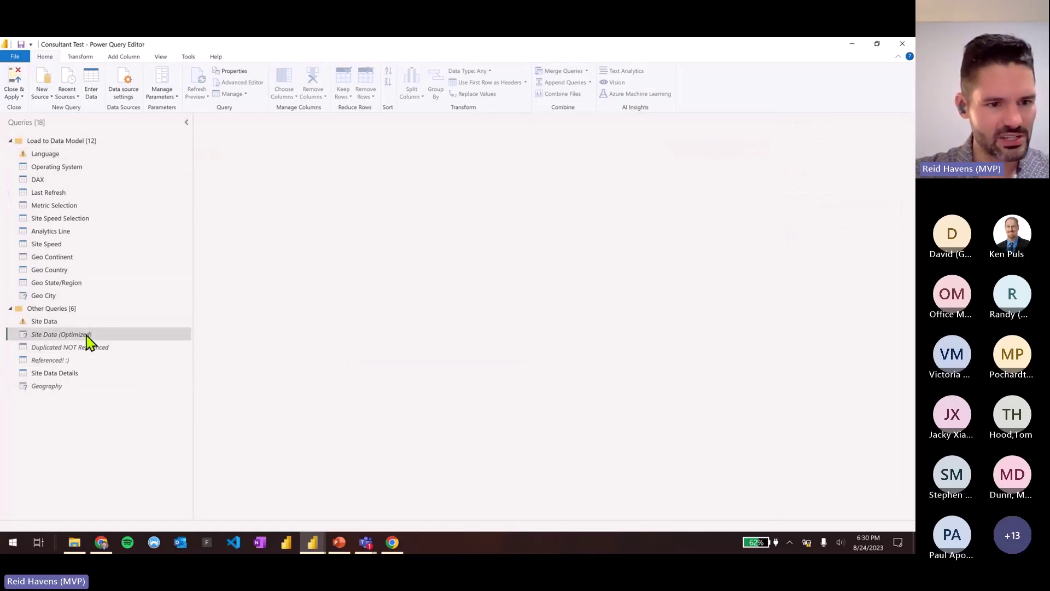
pyautogui.keyDown('ctrl'); pyautogui.click(75, 361); pyautogui.keyUp('ctrl')
pyautogui.click(55, 348)
pyautogui.keyDown('ctrl'); pyautogui.click(57, 335); pyautogui.keyUp('ctrl')
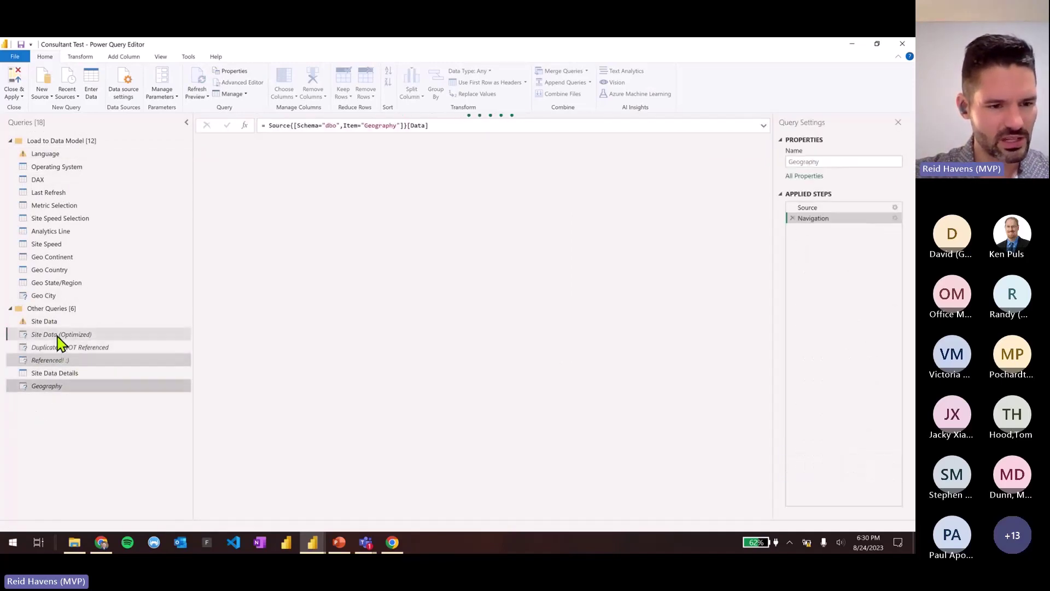
pyautogui.keyDown('ctrl'); pyautogui.click(55, 361); pyautogui.keyUp('ctrl')
pyautogui.rightClick(56, 344)
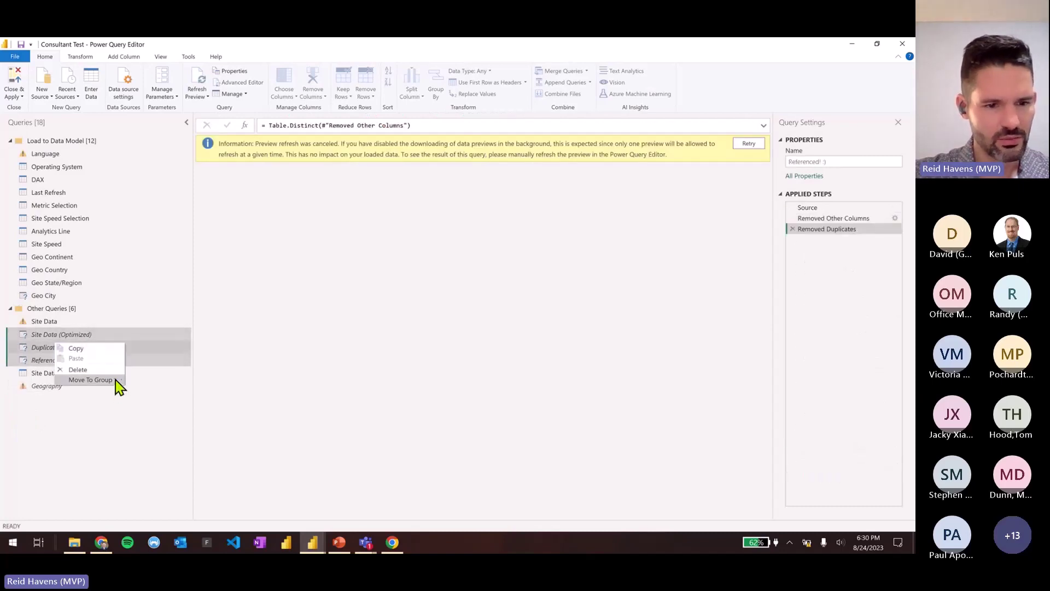
pyautogui.click(173, 392)
pyautogui.write('Stagin')
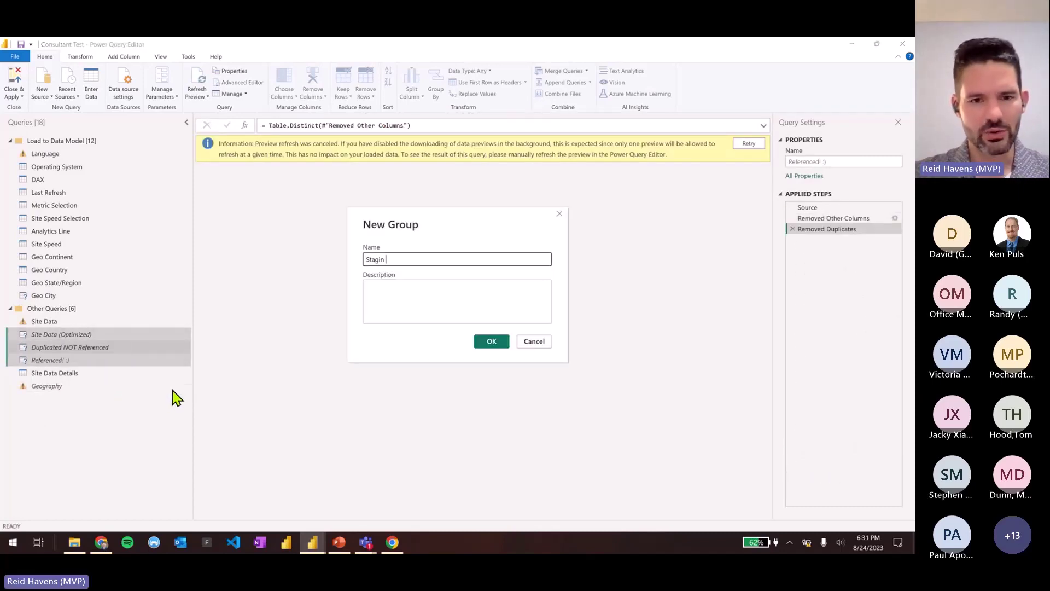
pyautogui.write('g Queries')
pyautogui.press('Return')
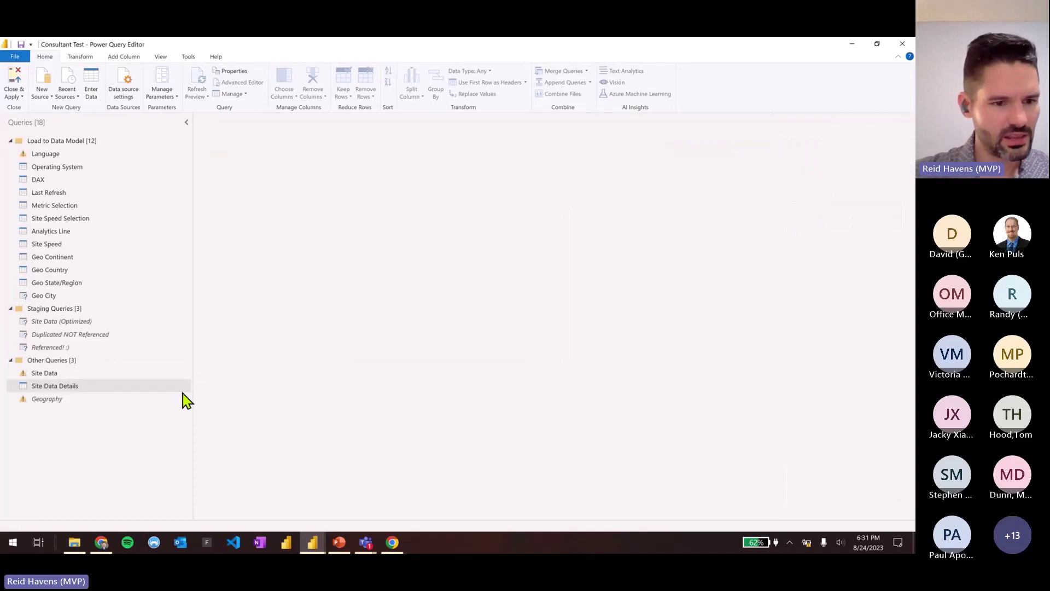
pyautogui.moveTo(47, 399); pyautogui.dragTo(64, 320)
# Move the Site Data query into a new group named "Data Source" and add Site Data Details to it
pyautogui.click(55, 386)
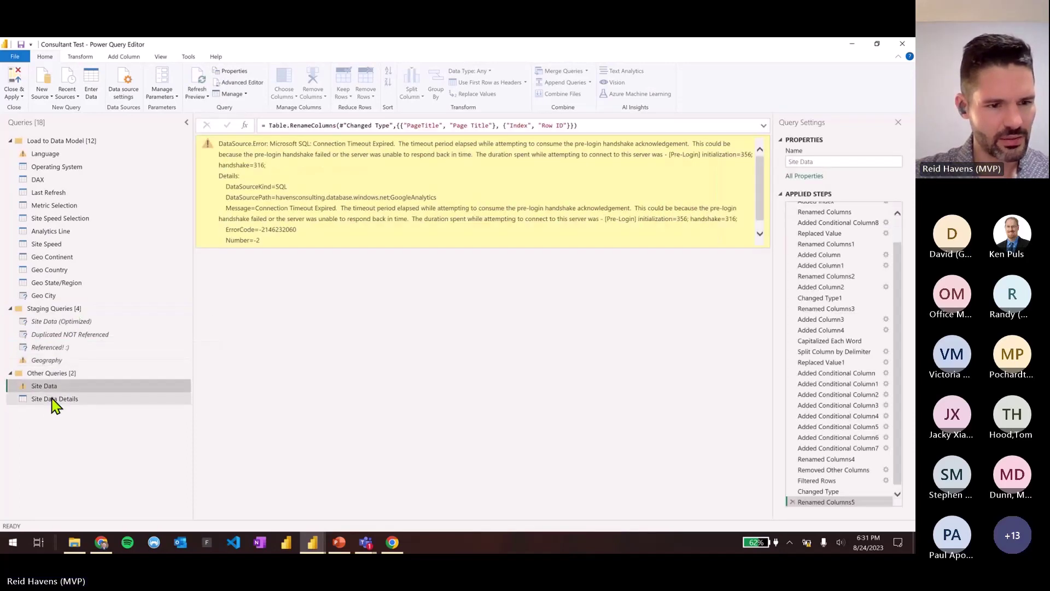
pyautogui.rightClick(55, 385)
pyautogui.moveTo(93, 464)
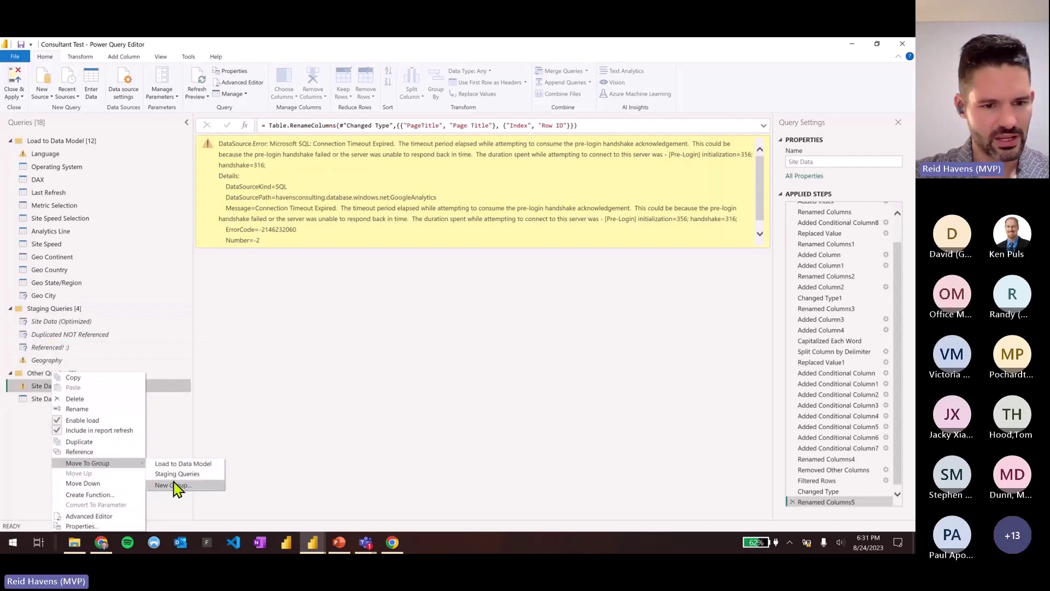
pyautogui.click(172, 484)
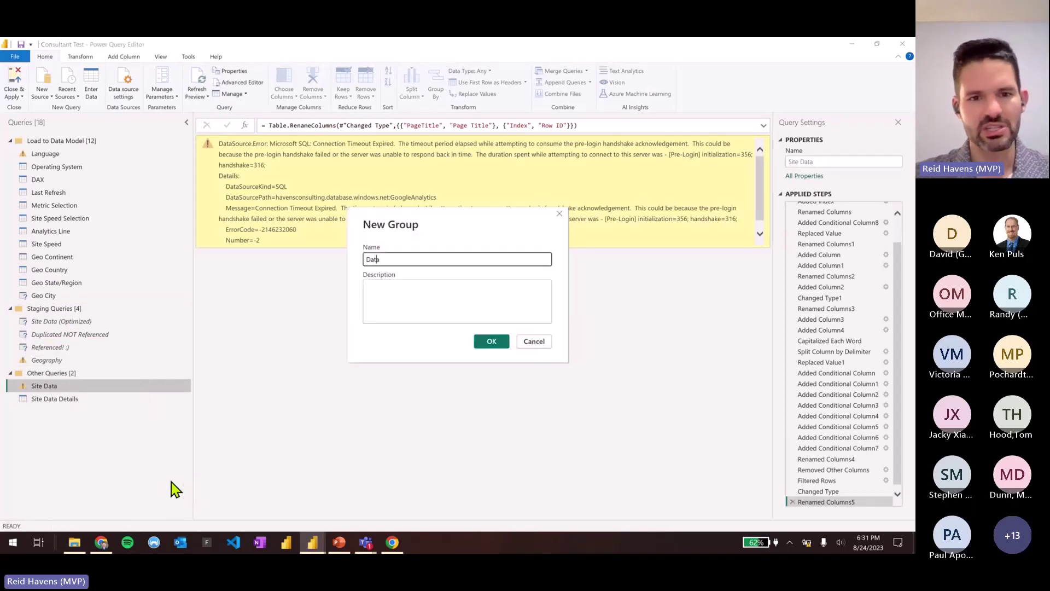
pyautogui.write('Data Source')
pyautogui.press('Return')
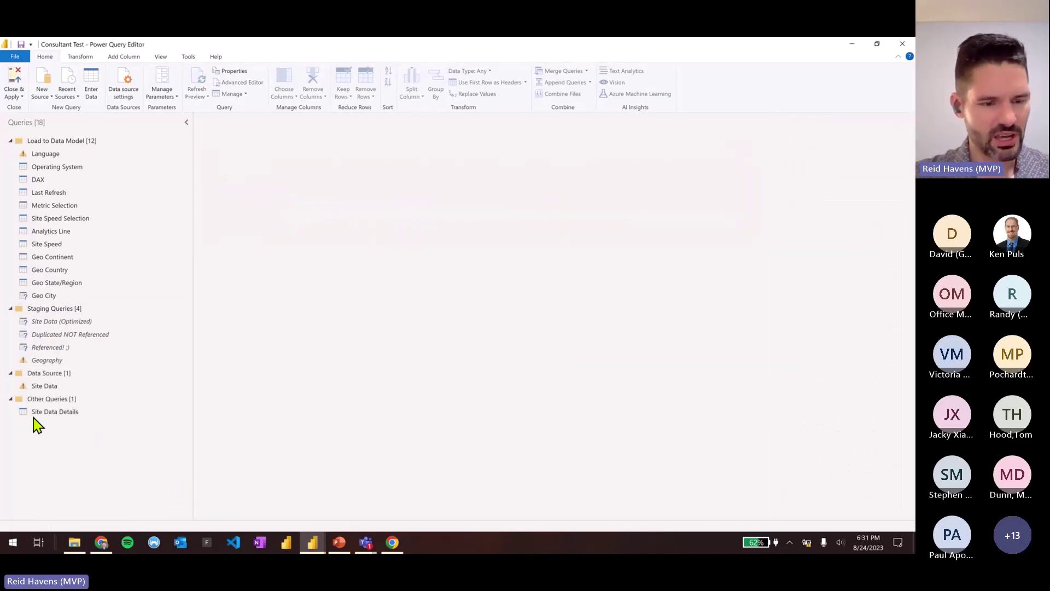
pyautogui.moveTo(35, 413); pyautogui.dragTo(33, 378)
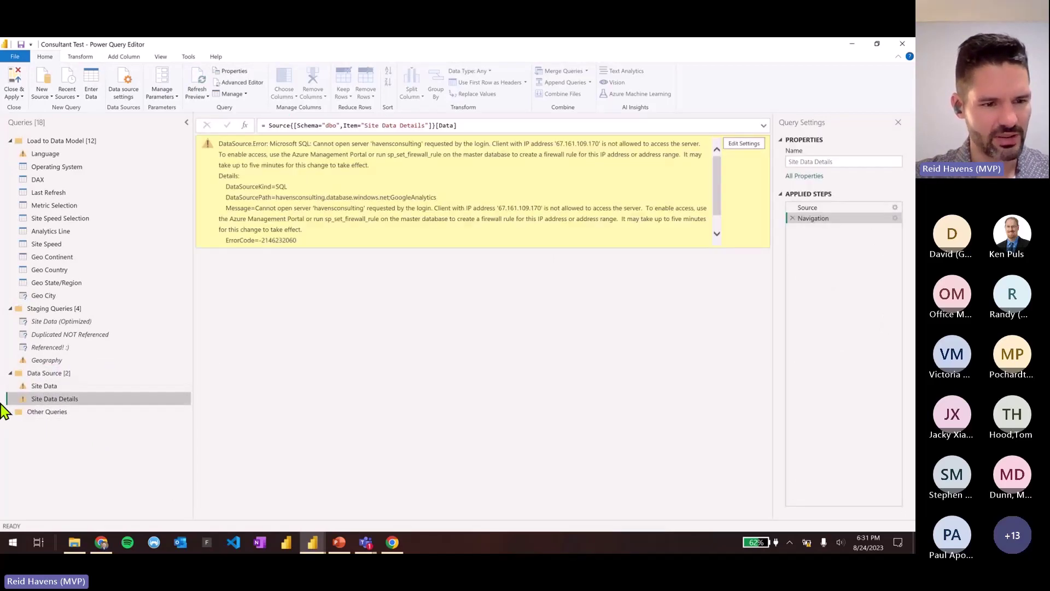
# Collapse the Data Source, Staging Queries and Load to Data Model query groups
pyautogui.click(11, 373)
pyautogui.click(10, 308)
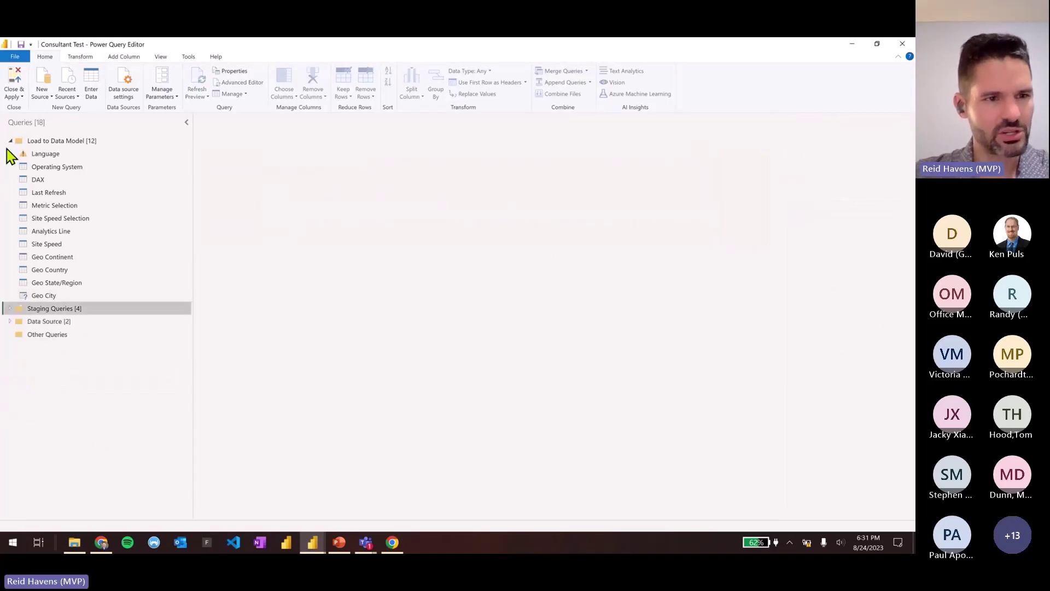
pyautogui.click(10, 141)
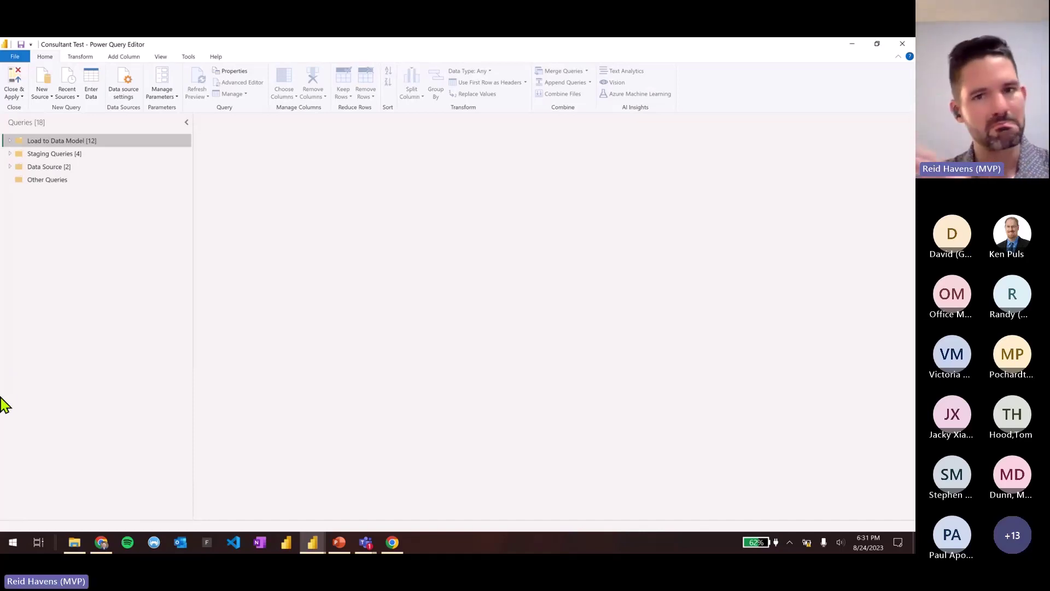
# Close the Power Query Editor with its changes applied, and cancel the data load
pyautogui.click(21, 79)
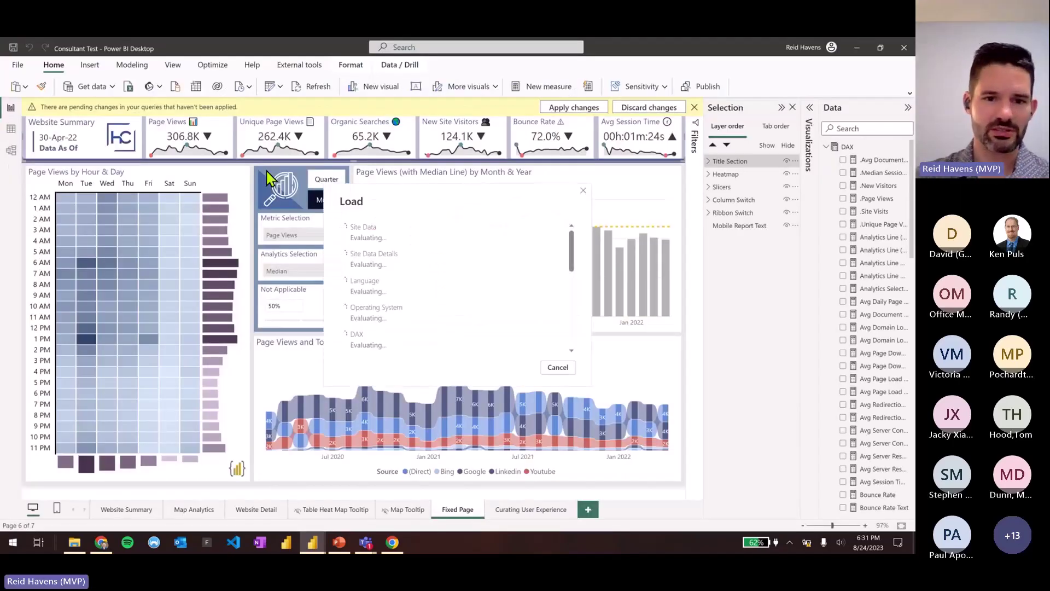
pyautogui.click(557, 365)
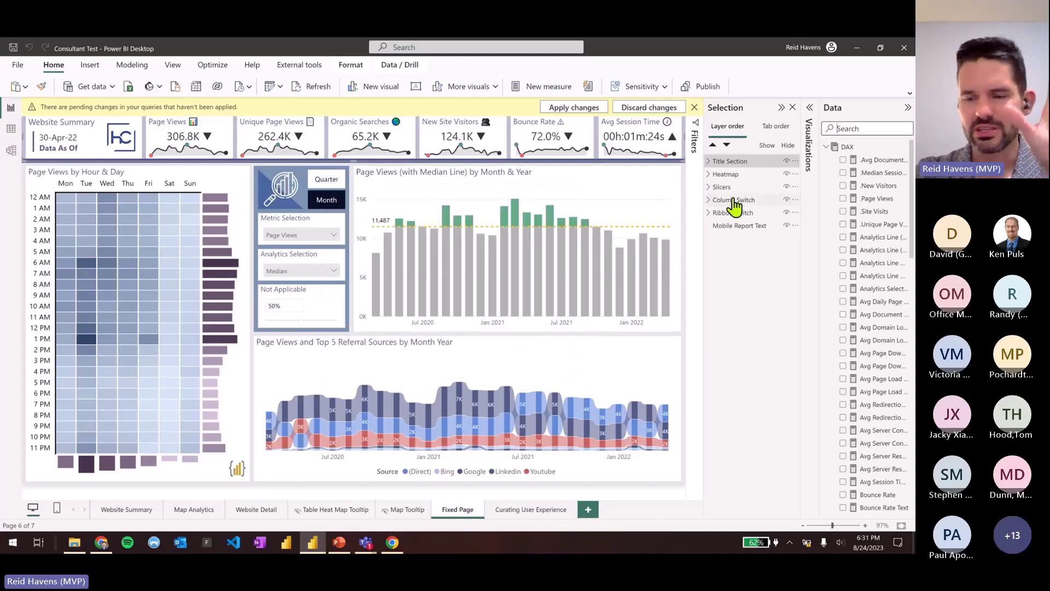
# Collapse the DAX table, expand all of the model's tables at once and browse down to the Site Speed fields
pyautogui.click(830, 147)
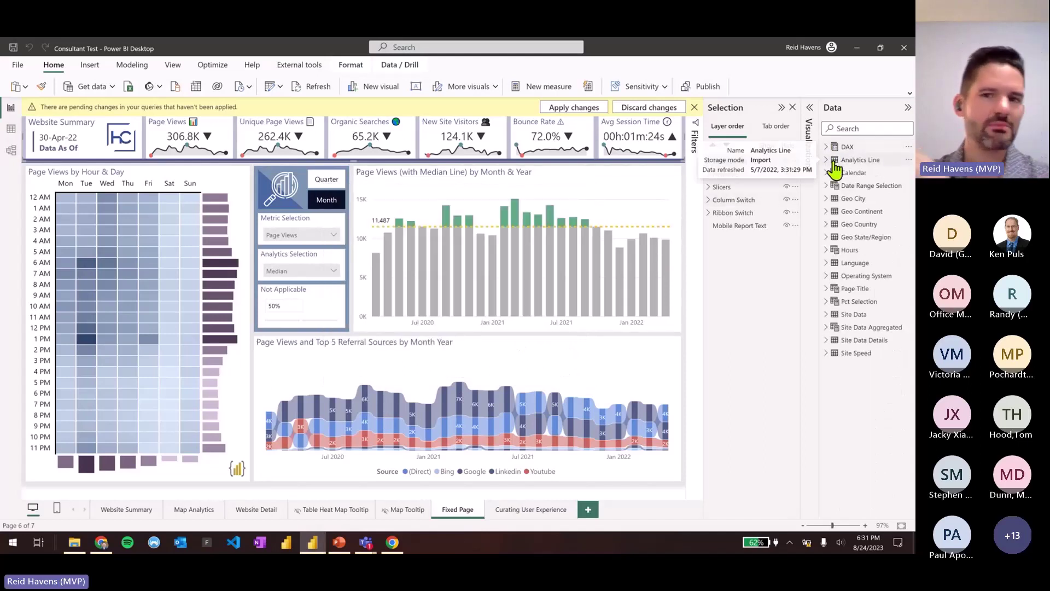
pyautogui.click(906, 108)
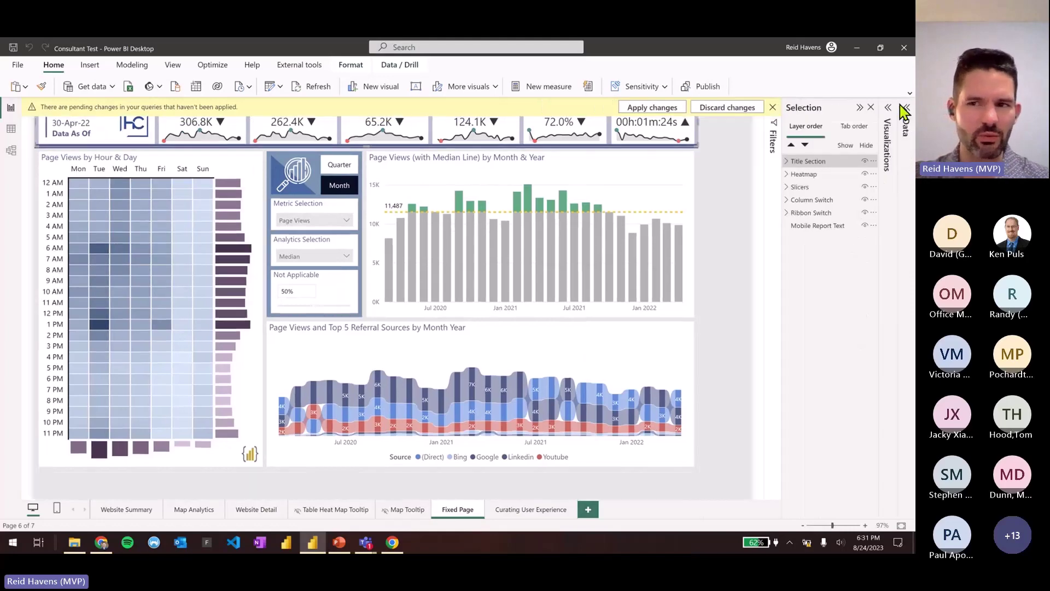
pyautogui.click(904, 107)
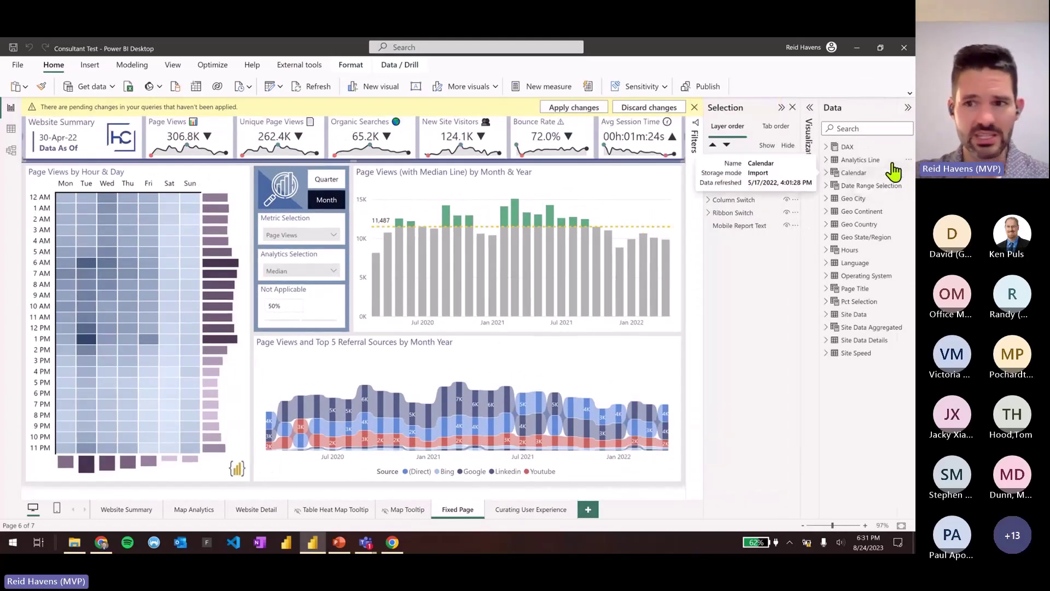
pyautogui.rightClick(851, 165)
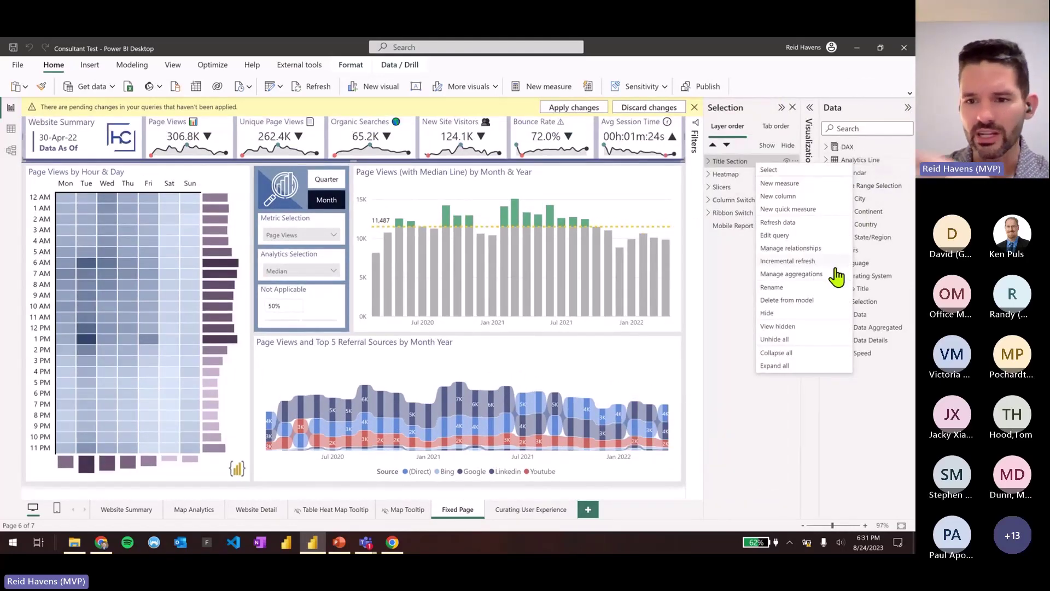
pyautogui.click(796, 367)
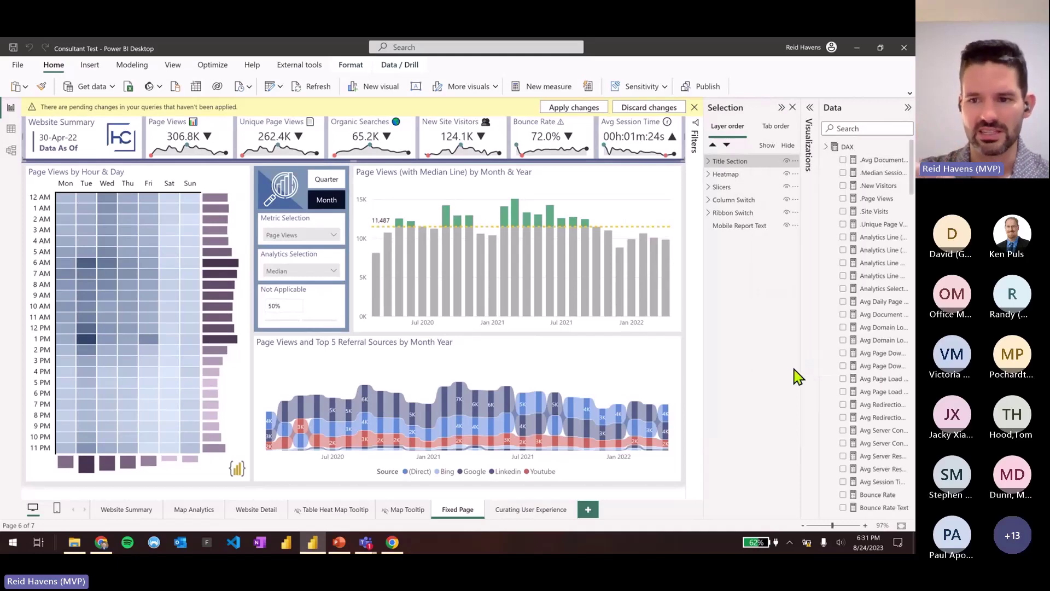
pyautogui.scroll(-10, 862, 284)
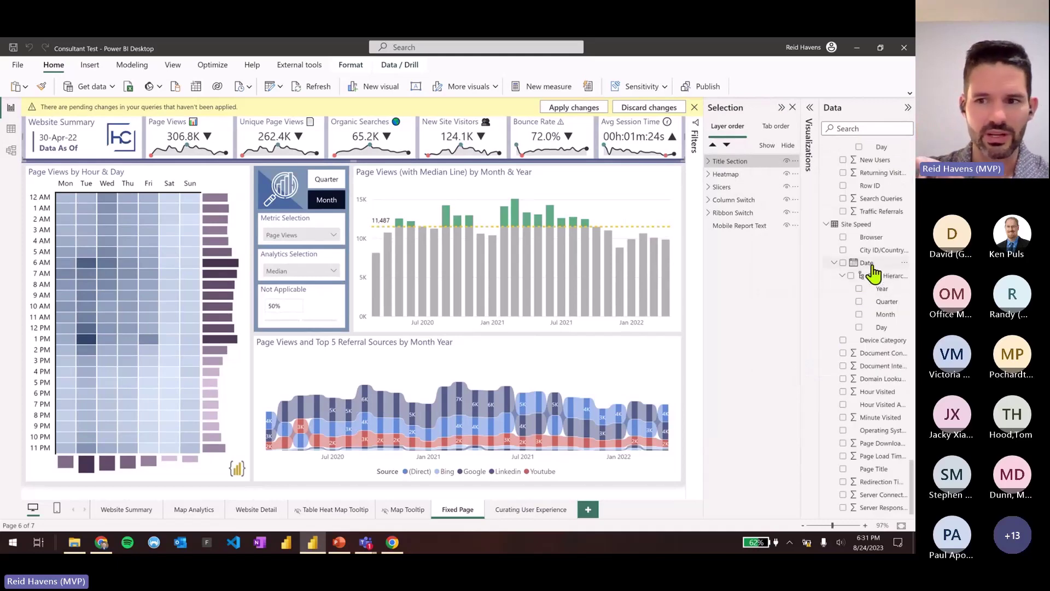
# Collapse all of the model's tables in the field list and reopen the Power Query Editor
pyautogui.rightClick(874, 272)
pyautogui.click(830, 250)
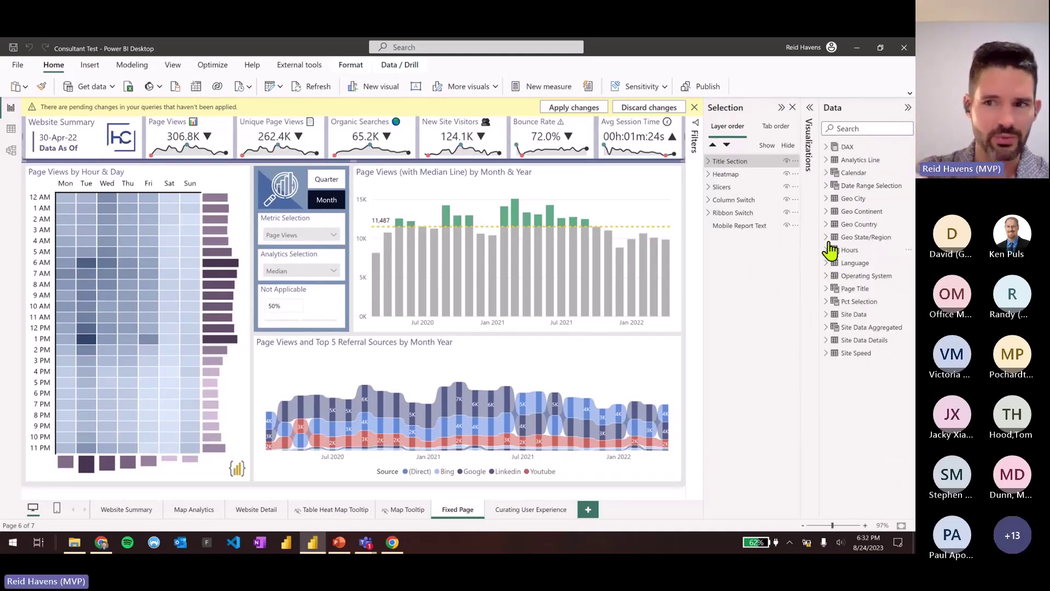
pyautogui.click(270, 92)
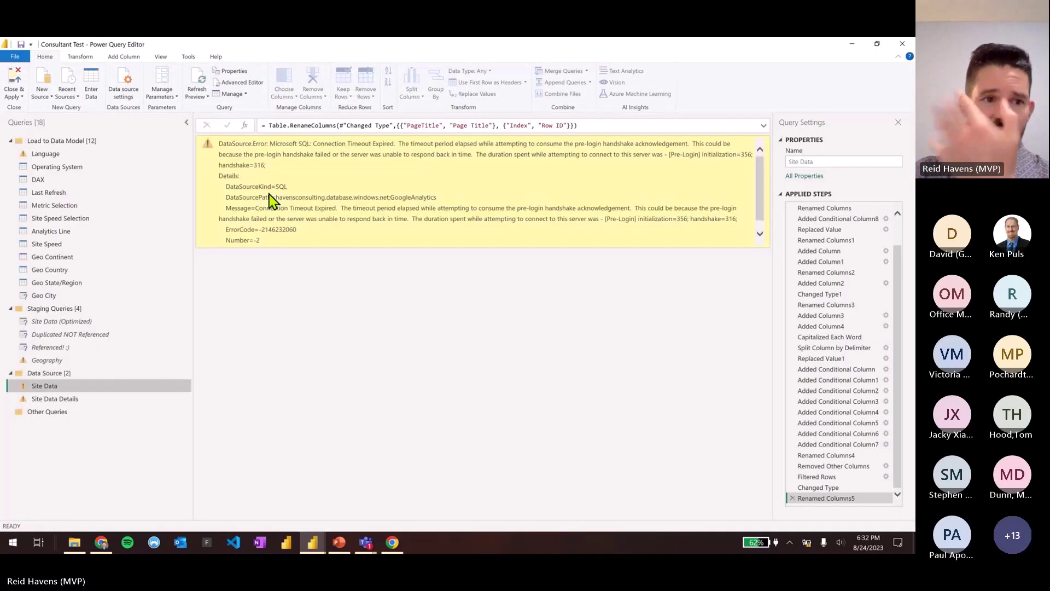
# Select the Load to Data Model query group, frame its queries with a temporary red rectangle and clear the markup
pyautogui.click(77, 141)
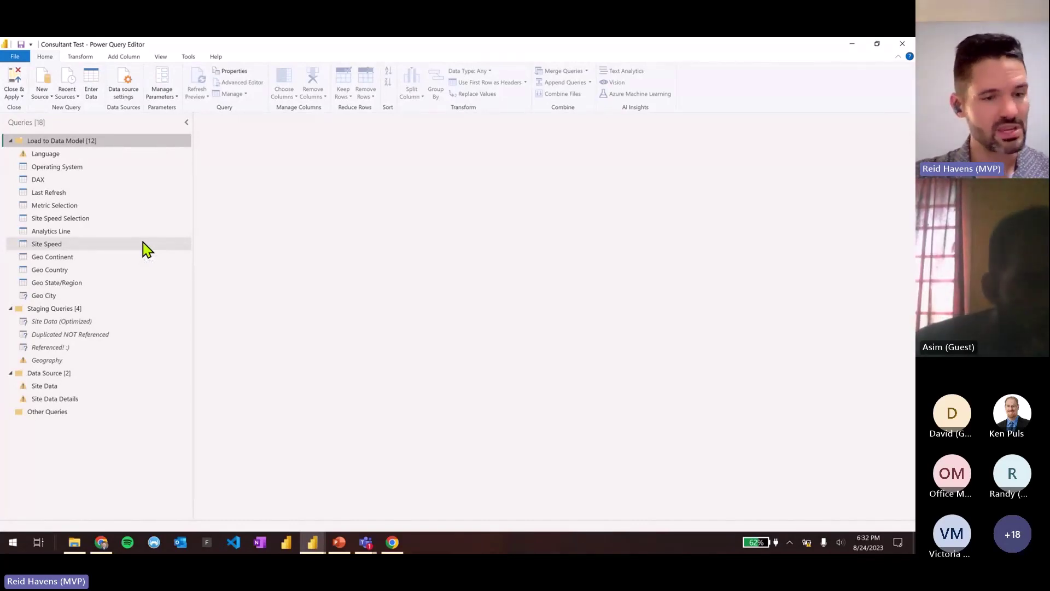
pyautogui.moveTo(10, 133); pyautogui.dragTo(146, 298)
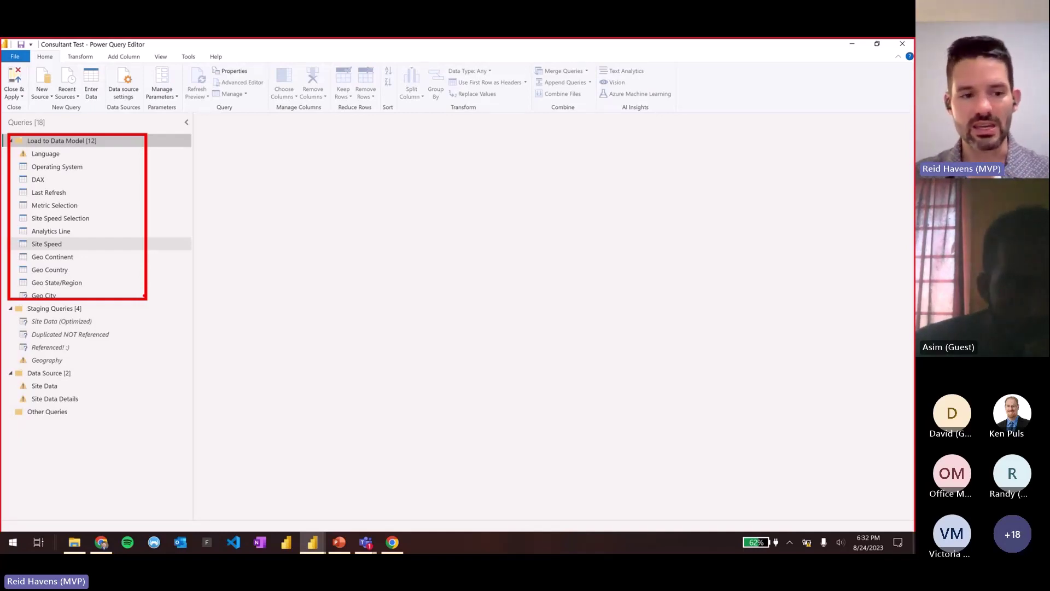
pyautogui.press('Escape')
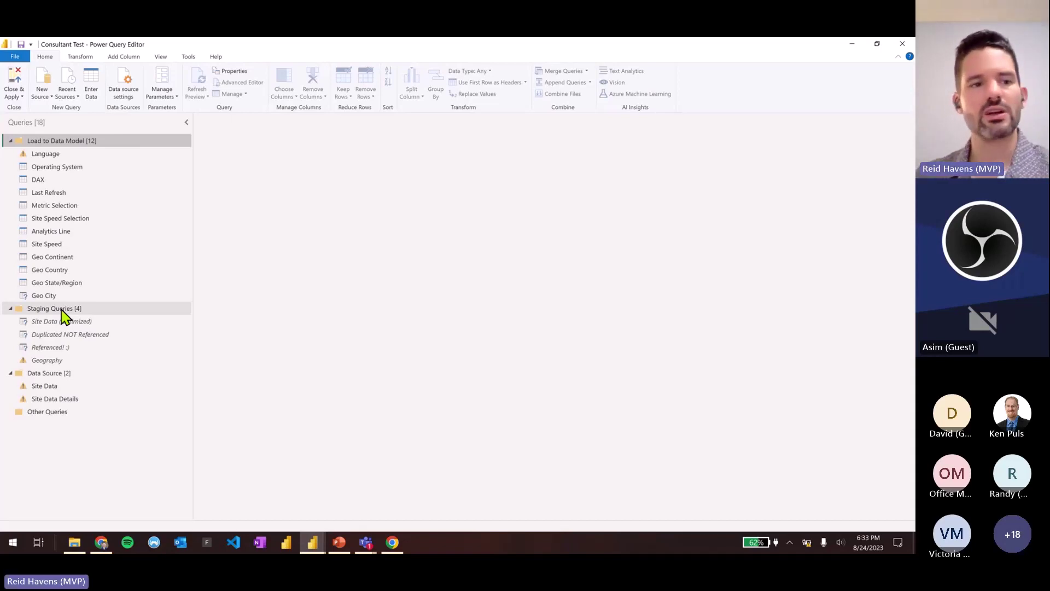
# Rename the Renamed Columns step of the Last Refresh query to "Complex Confusing Step"
pyautogui.click(63, 197)
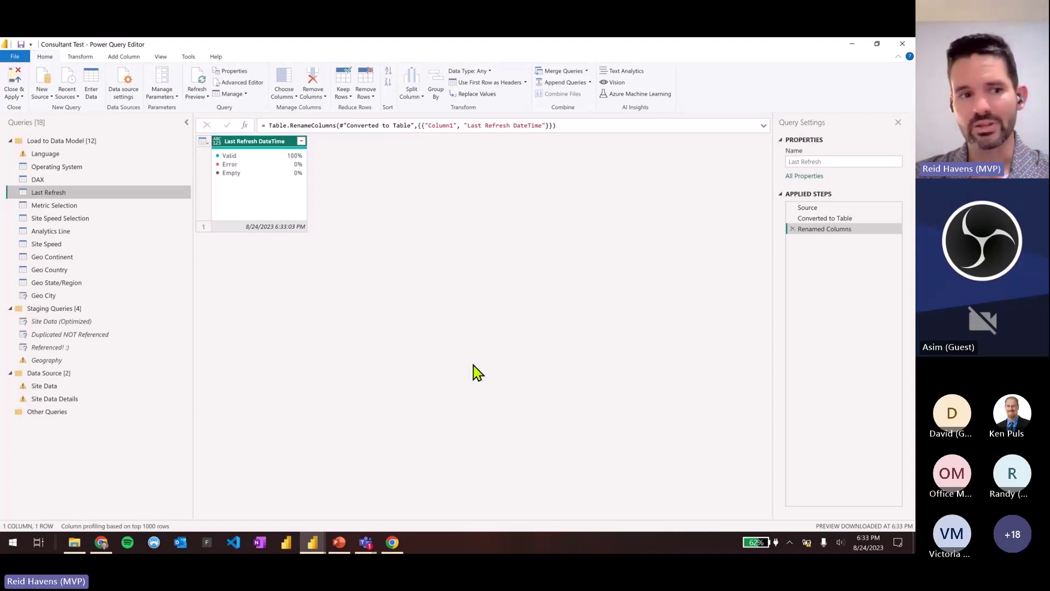
pyautogui.rightClick(810, 238)
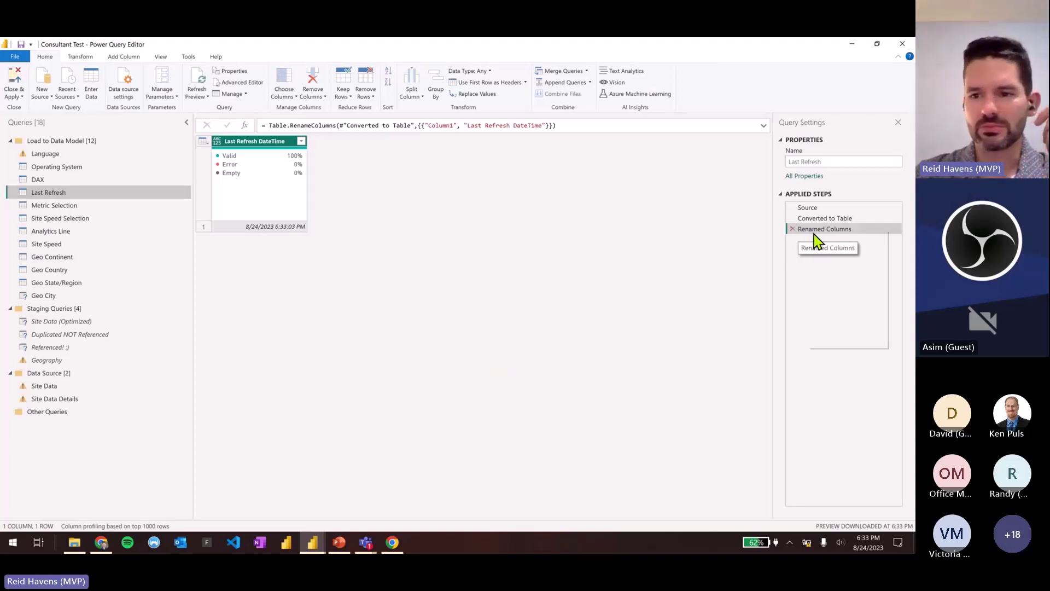
pyautogui.click(851, 253)
pyautogui.write('Comp')
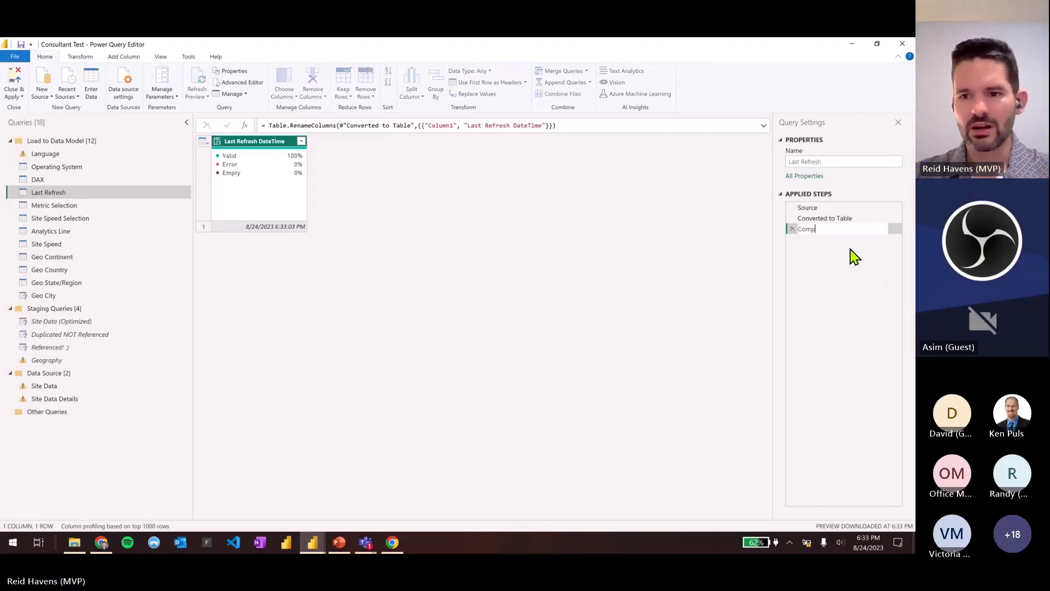
pyautogui.write('lex Confu')
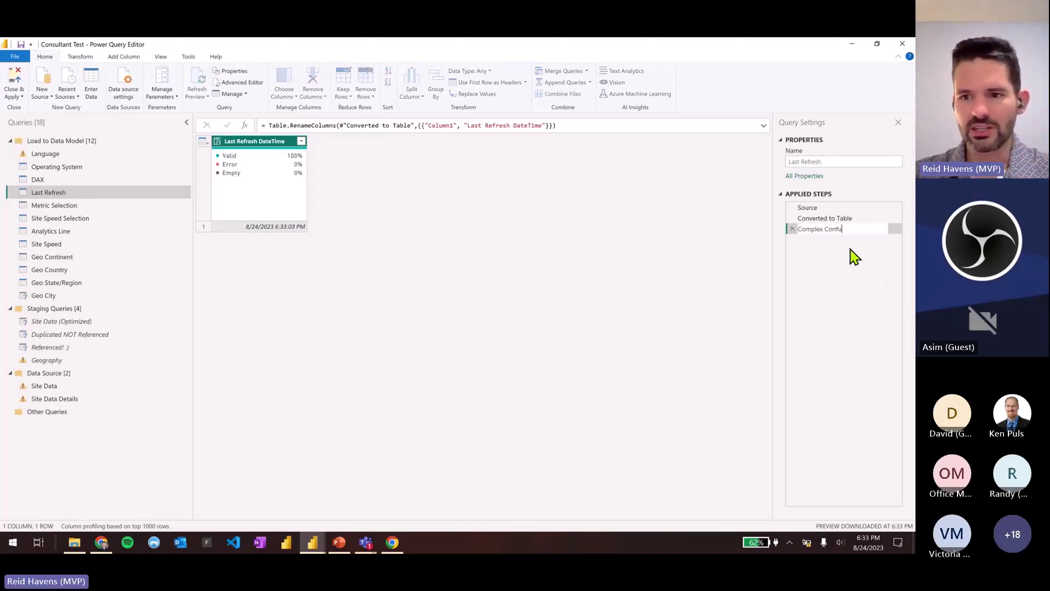
pyautogui.write('sing Step')
pyautogui.press('Return')
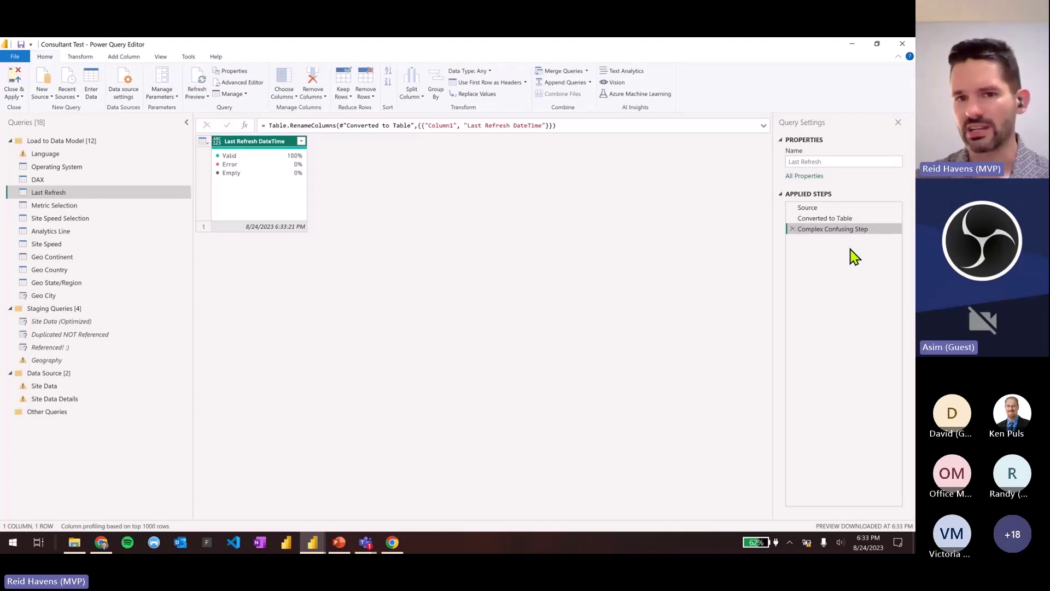
# Add the description "Explination on why I did this step" to the Complex Confusing Step and view its tooltip
pyautogui.rightClick(833, 230)
pyautogui.click(855, 341)
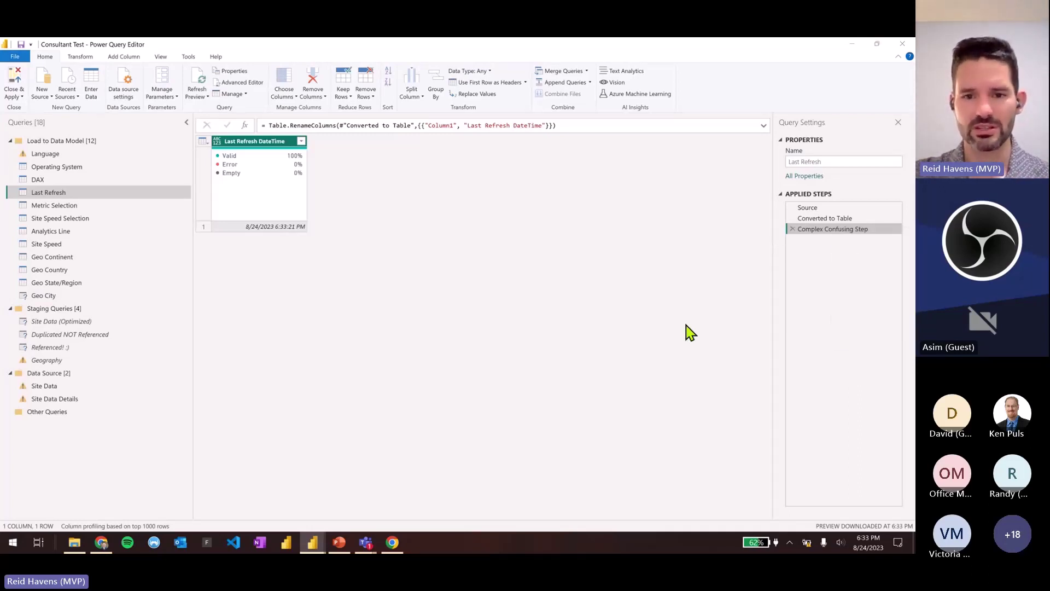
pyautogui.write('Exp')
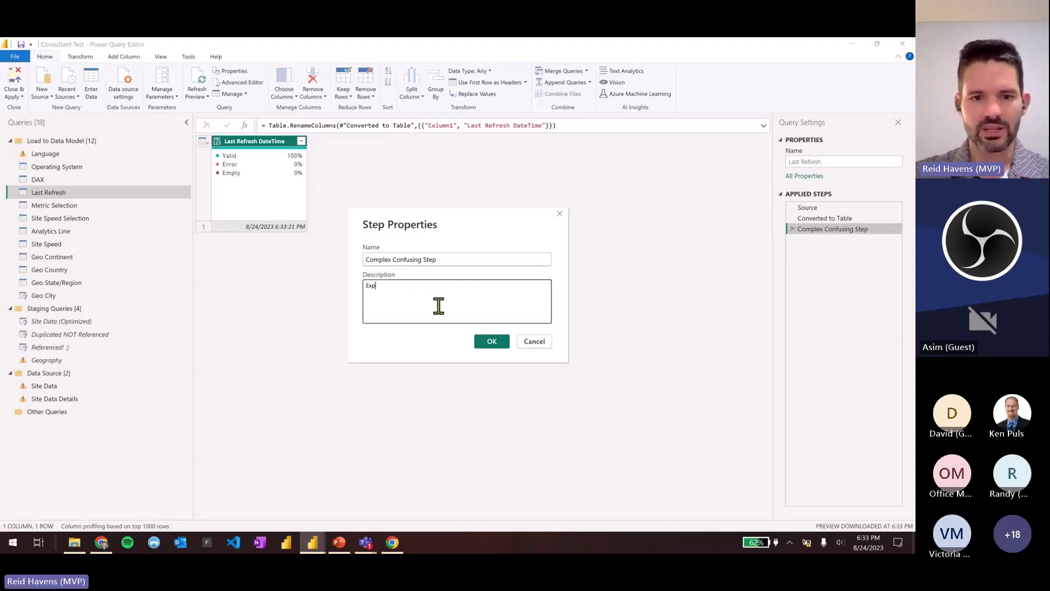
pyautogui.write('lination on')
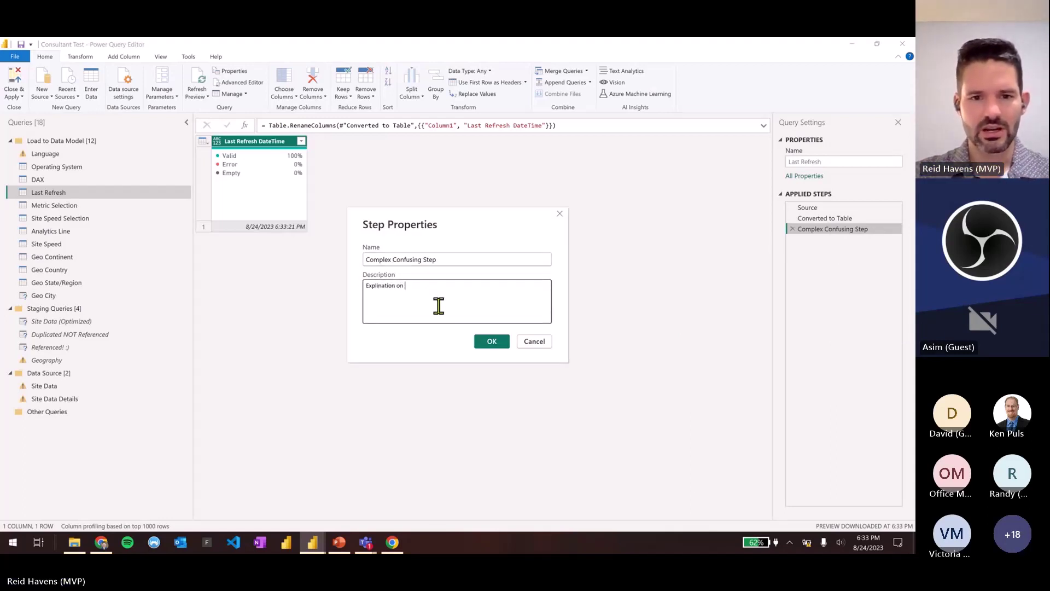
pyautogui.write(' why I did this step')
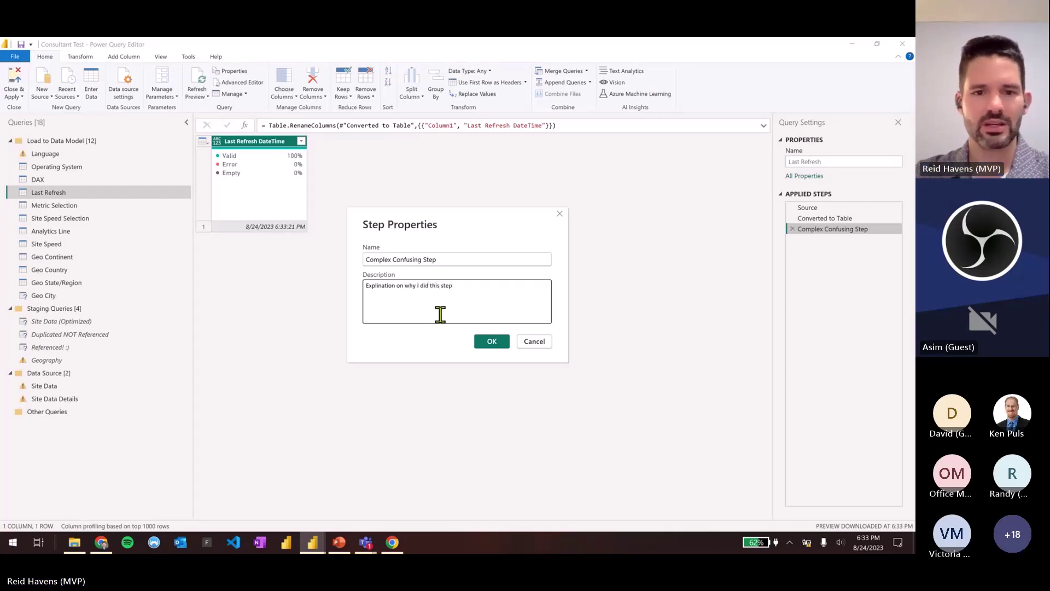
pyautogui.click(490, 340)
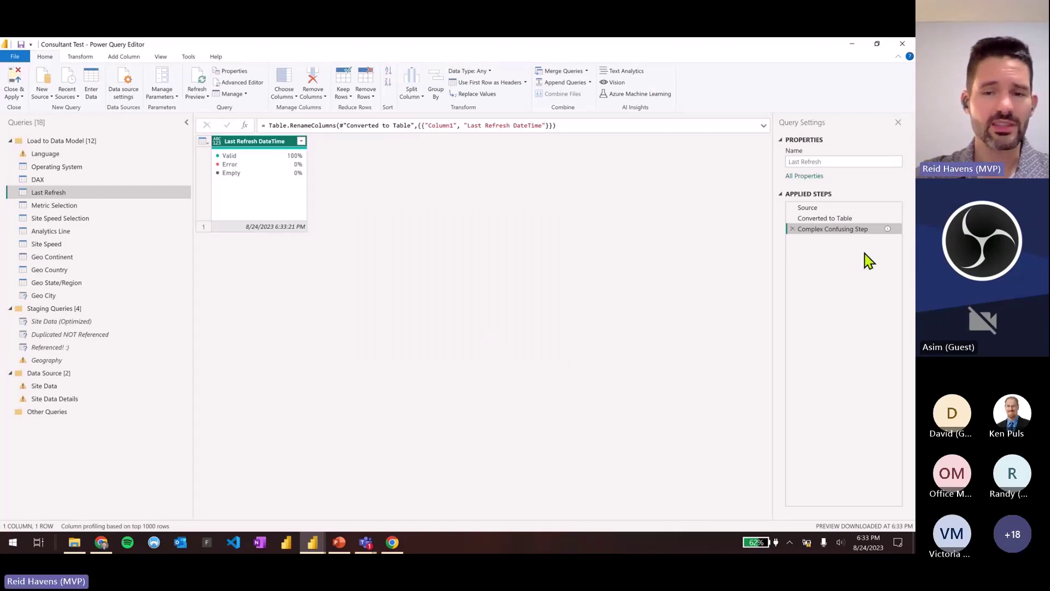
pyautogui.moveTo(878, 229)
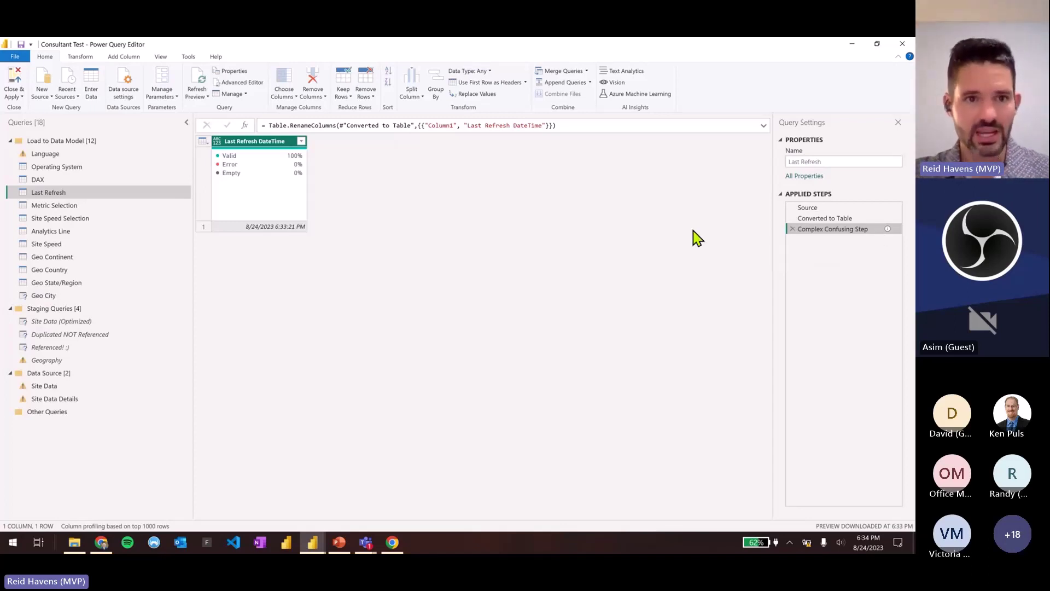
# Insert the comment "//Notes" above the Converted to Table line in the Last Refresh query's M code and apply it
pyautogui.click(238, 82)
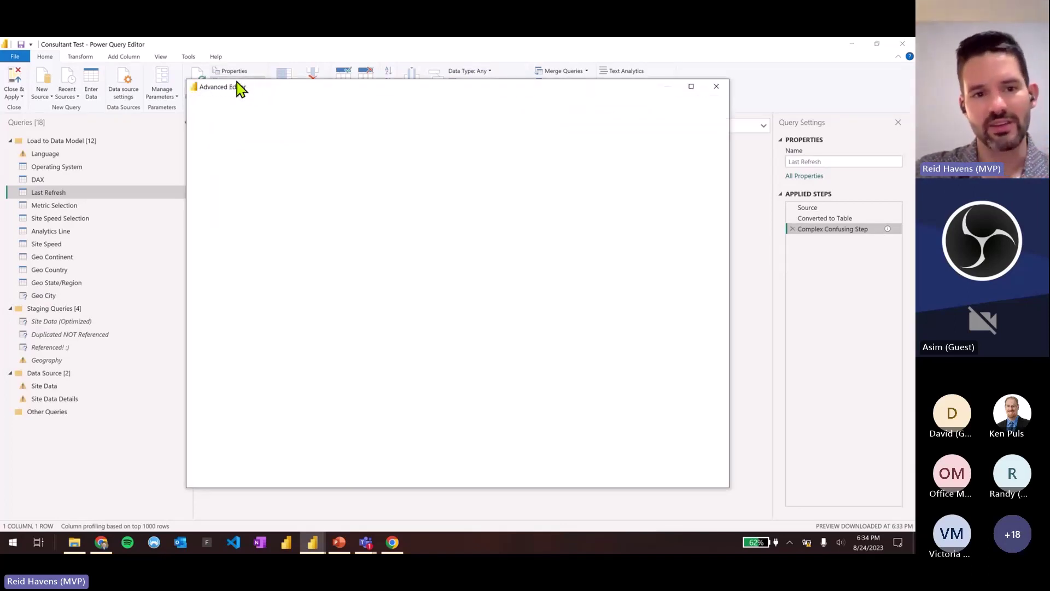
pyautogui.moveTo(226, 166); pyautogui.dragTo(359, 167)
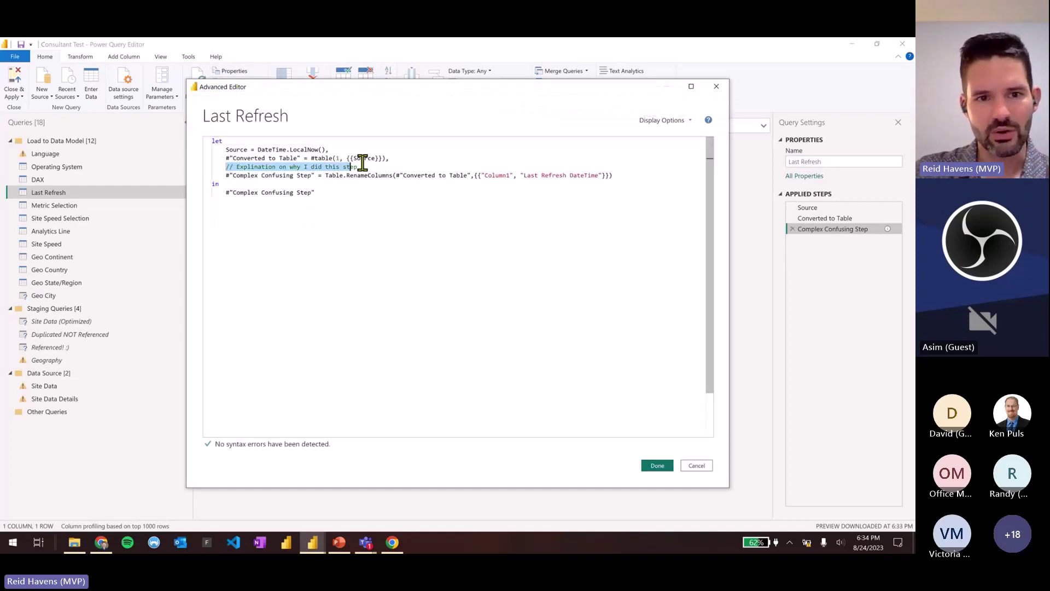
pyautogui.click(646, 175)
pyautogui.click(389, 150)
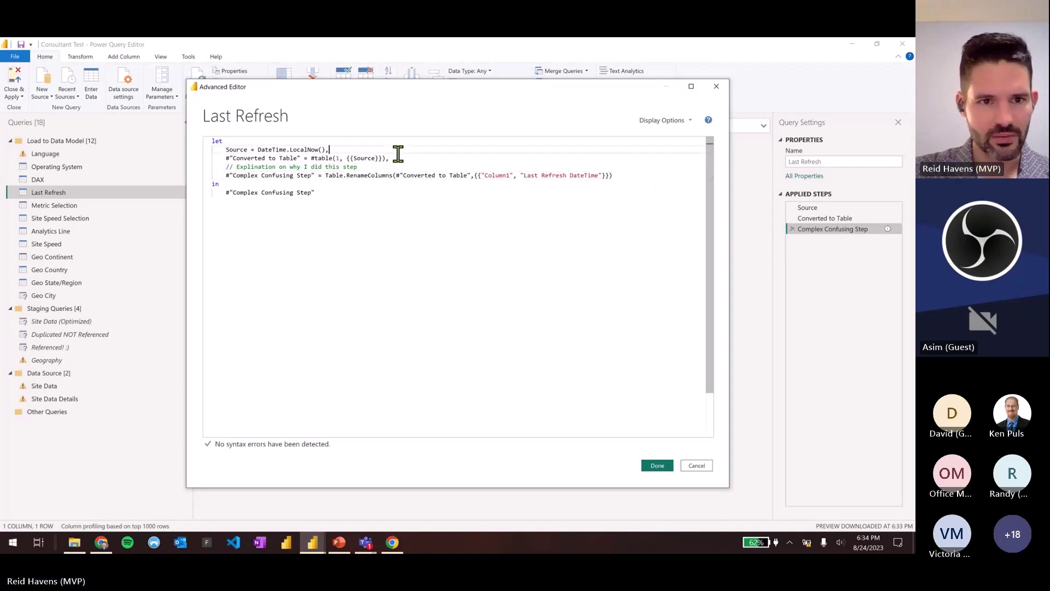
pyautogui.press('Return')
pyautogui.write('//Notes')
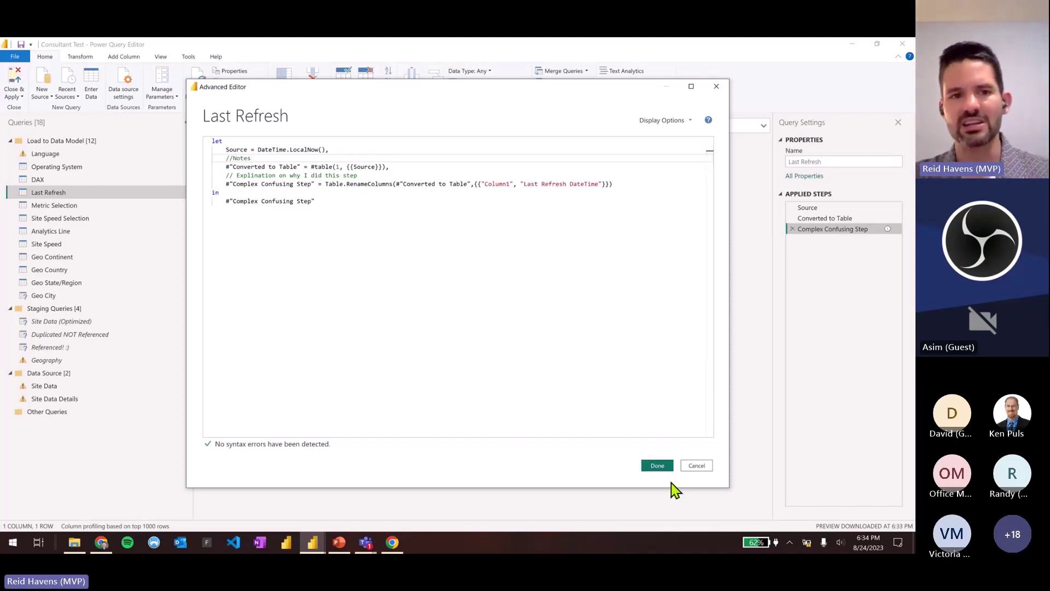
pyautogui.click(665, 468)
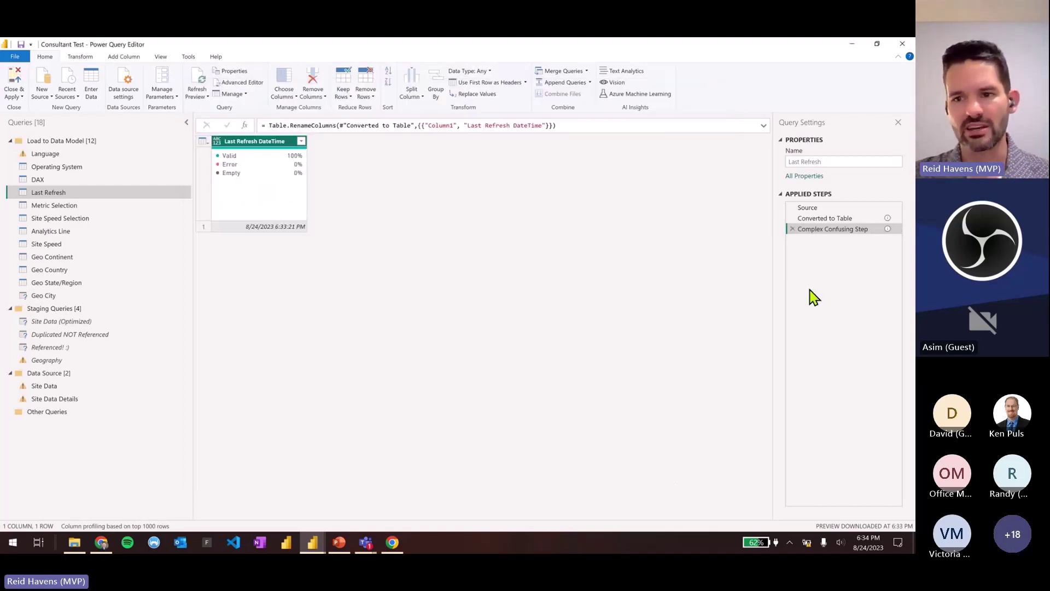
# Check the descriptions of the Converted to Table and Complex Confusing Step steps, viewing Converted to Table's properties without changing them
pyautogui.click(844, 219)
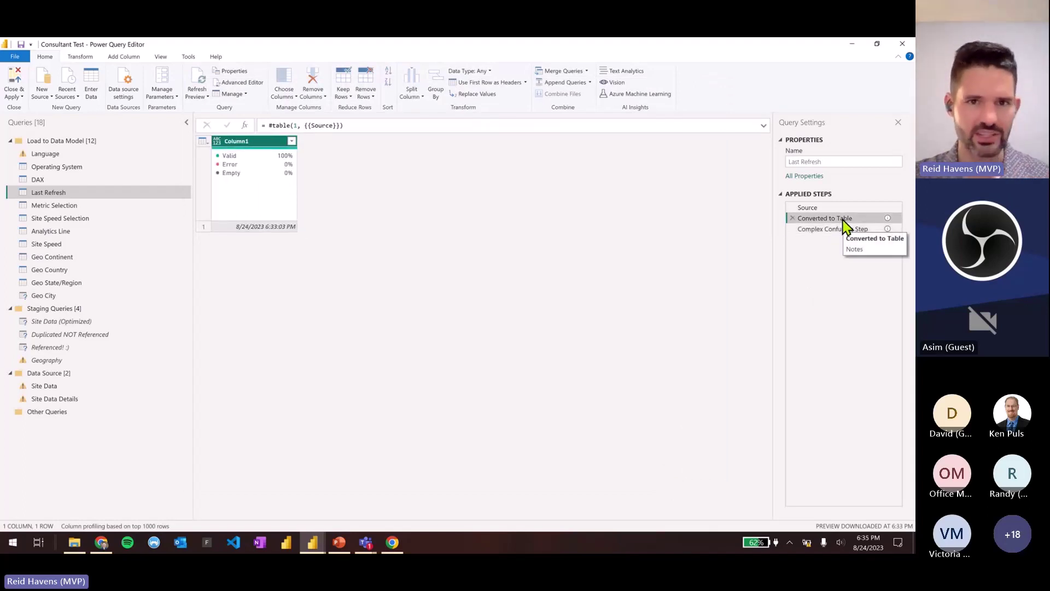
pyautogui.moveTo(832, 232)
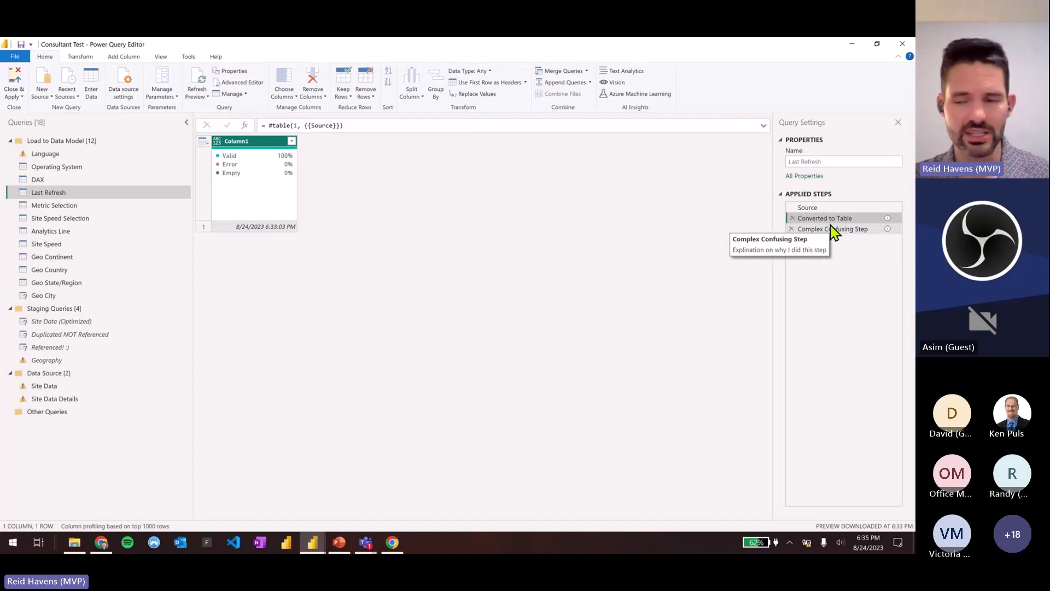
pyautogui.rightClick(825, 220)
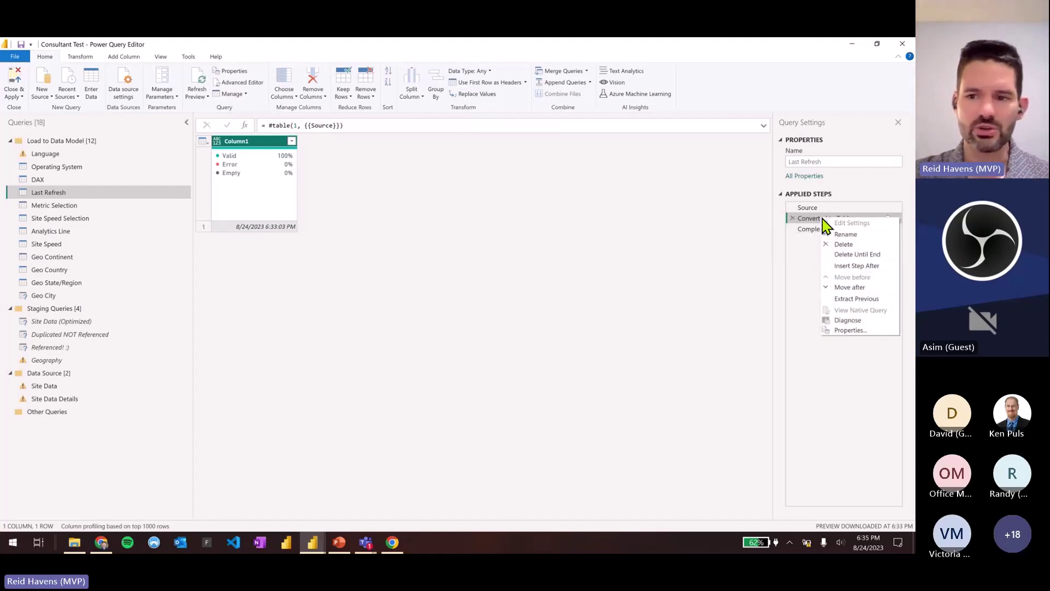
pyautogui.click(843, 330)
pyautogui.press('Tab')
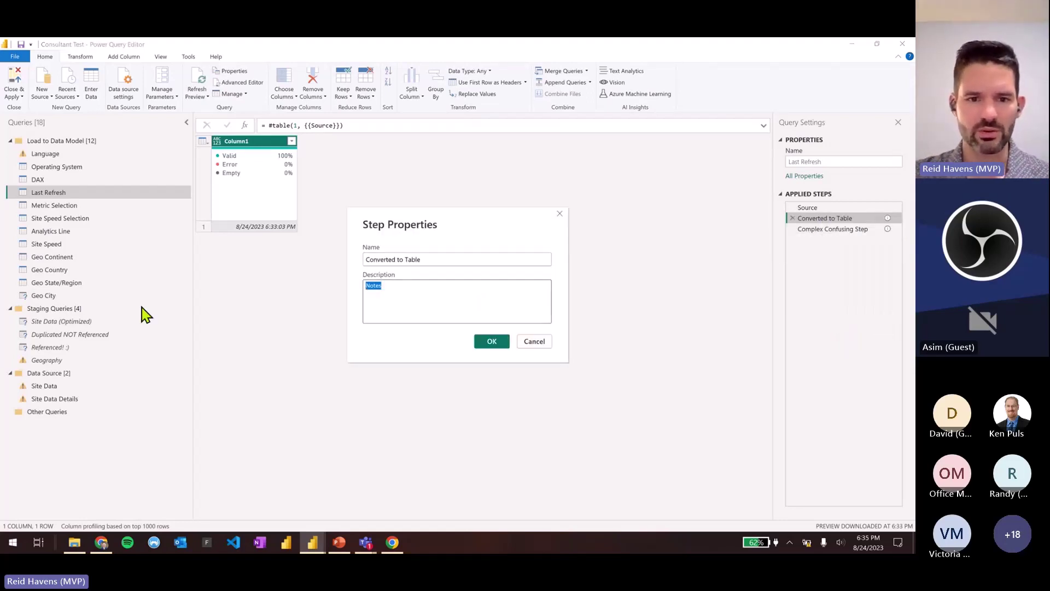
pyautogui.click(523, 345)
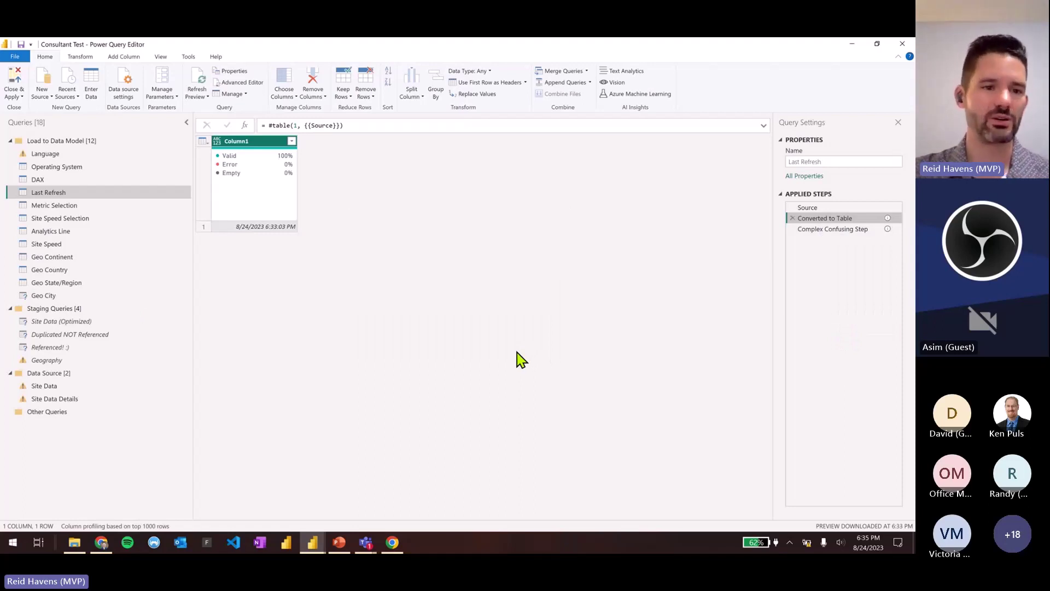
pyautogui.rightClick(81, 195)
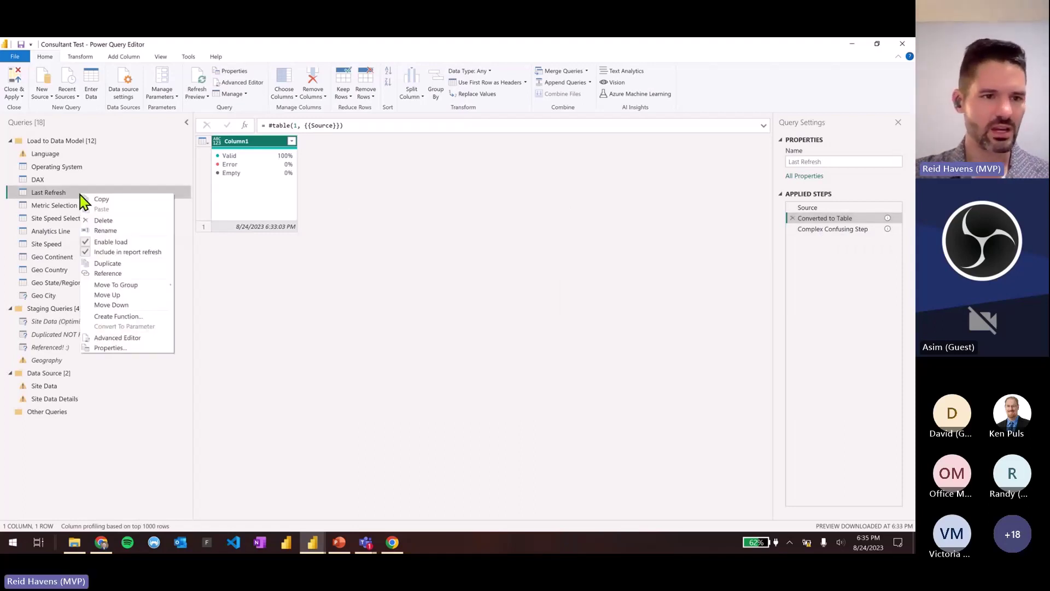
pyautogui.click(100, 342)
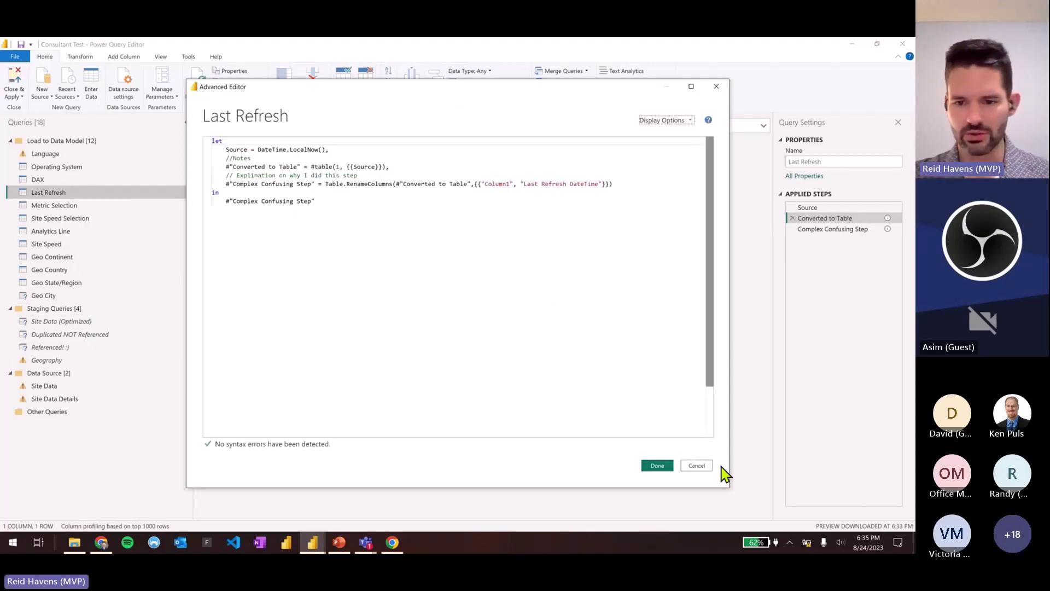
pyautogui.click(696, 465)
# Enter "QUERY NOTES" followed by two identical emojis and a heart emoji as the Last Refresh query's description
pyautogui.rightClick(34, 193)
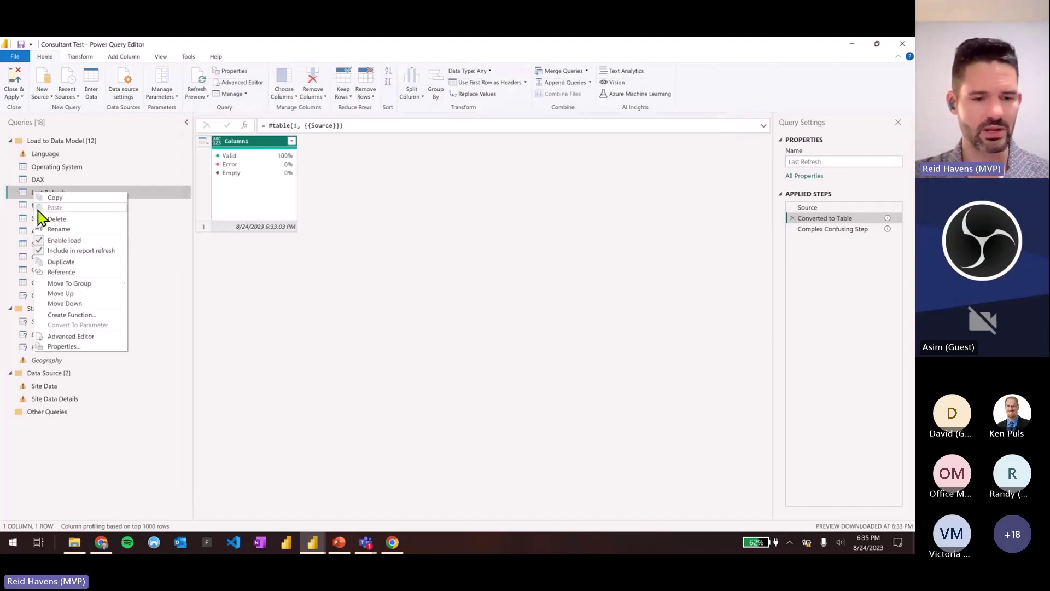
pyautogui.click(75, 348)
pyautogui.click(420, 298)
pyautogui.write('Q')
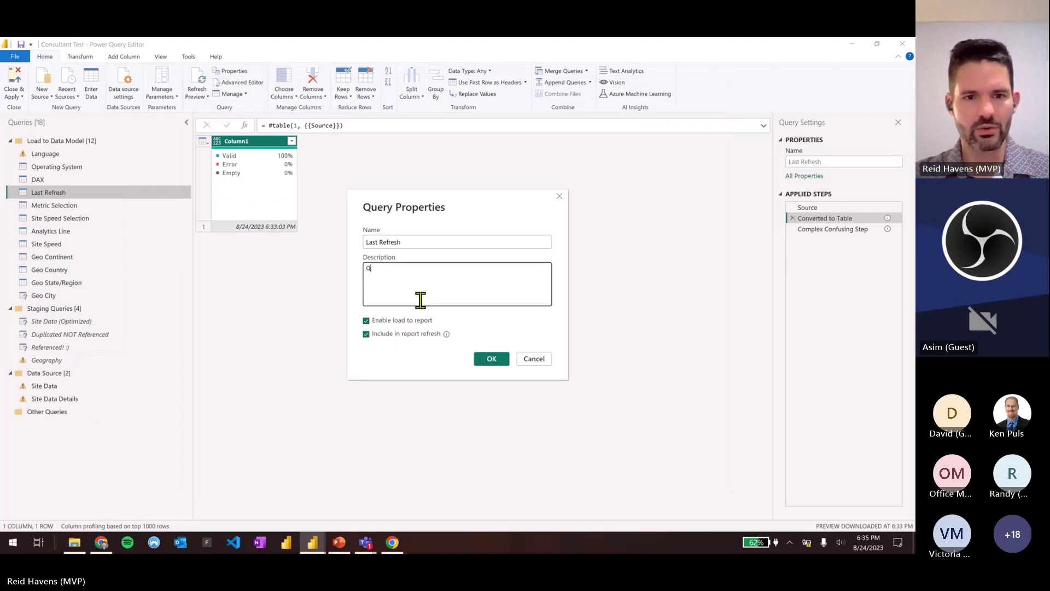
pyautogui.write('UERY NOTES')
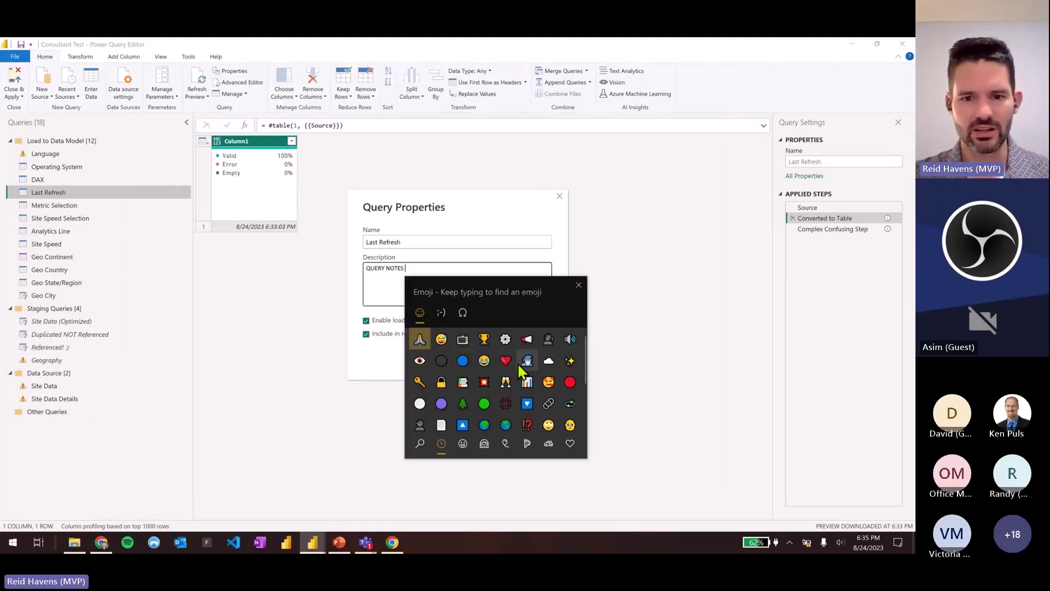
pyautogui.click(518, 363)
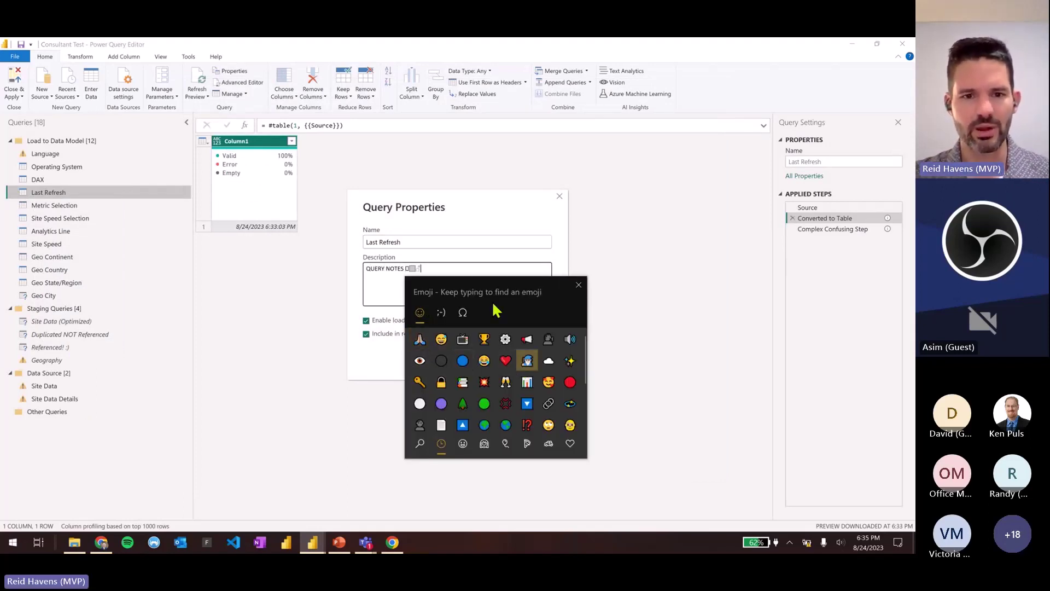
pyautogui.click(528, 360)
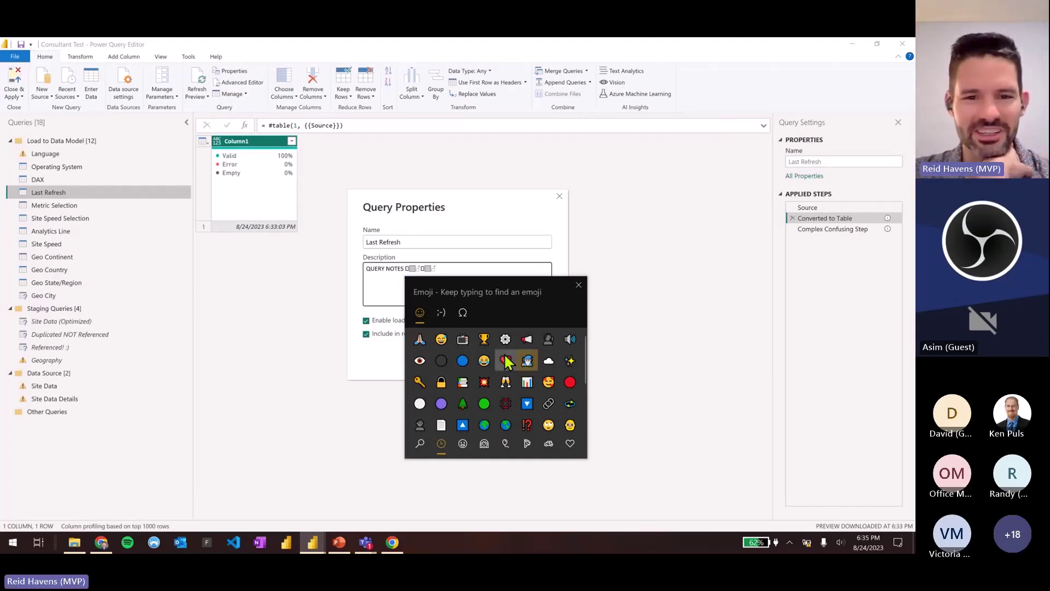
pyautogui.click(505, 360)
# Remove the two identical emojis before the heart from the Last Refresh query's description, apply it, and check the query's tooltip
pyautogui.click(438, 268)
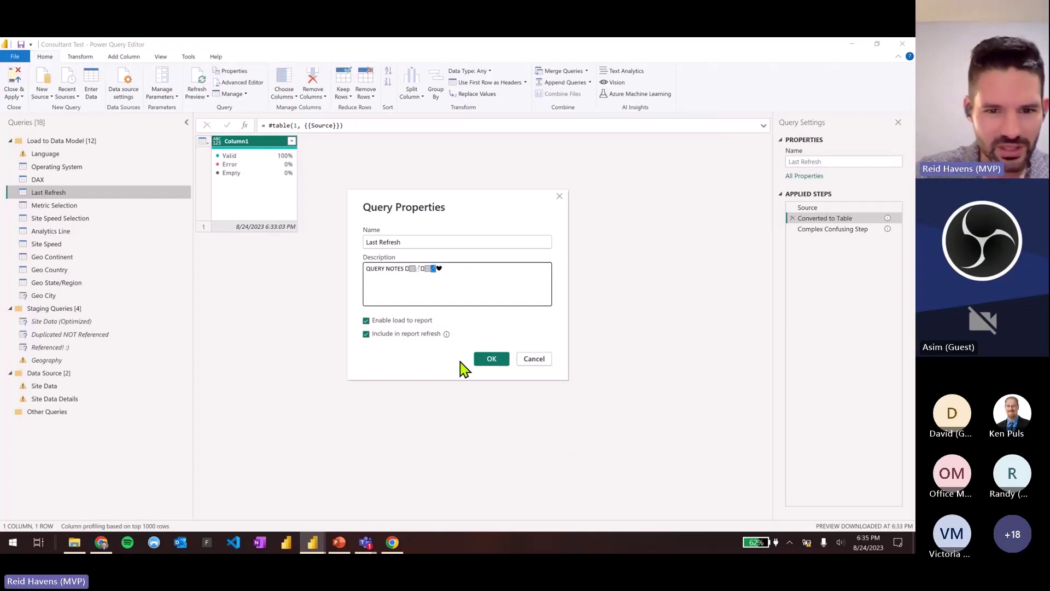
pyautogui.press('BackSpace')
pyautogui.press('BackSpace')
pyautogui.press('BackSpace')
pyautogui.press('BackSpace')
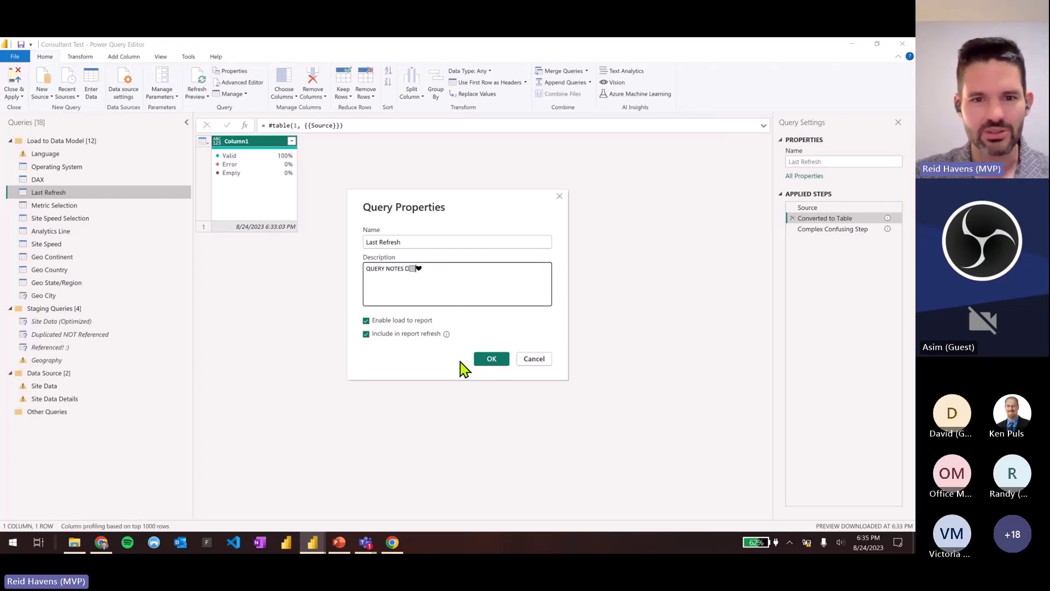
pyautogui.press('BackSpace')
pyautogui.press('BackSpace')
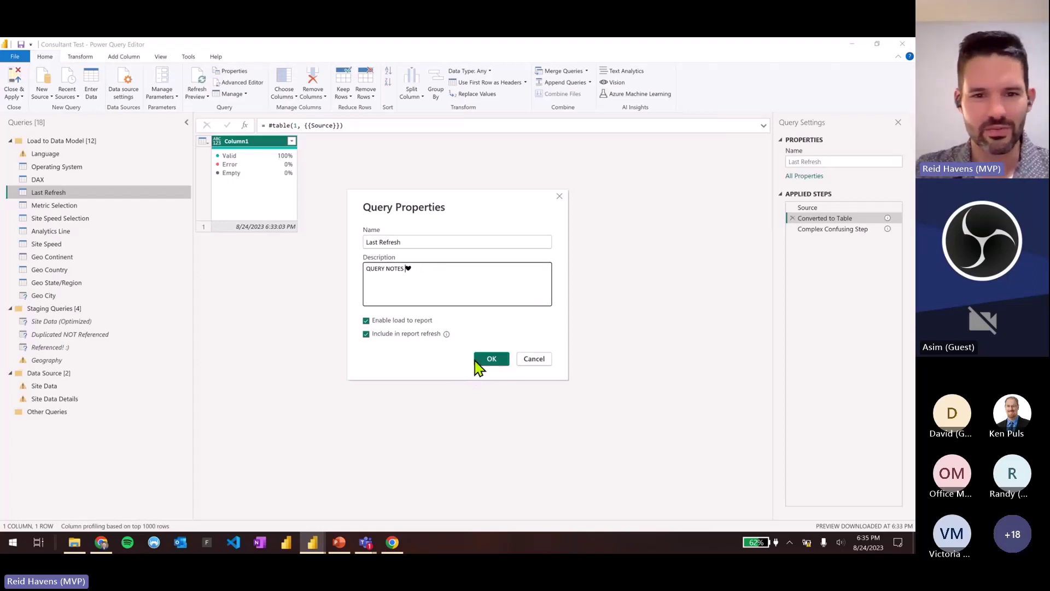
pyautogui.click(502, 360)
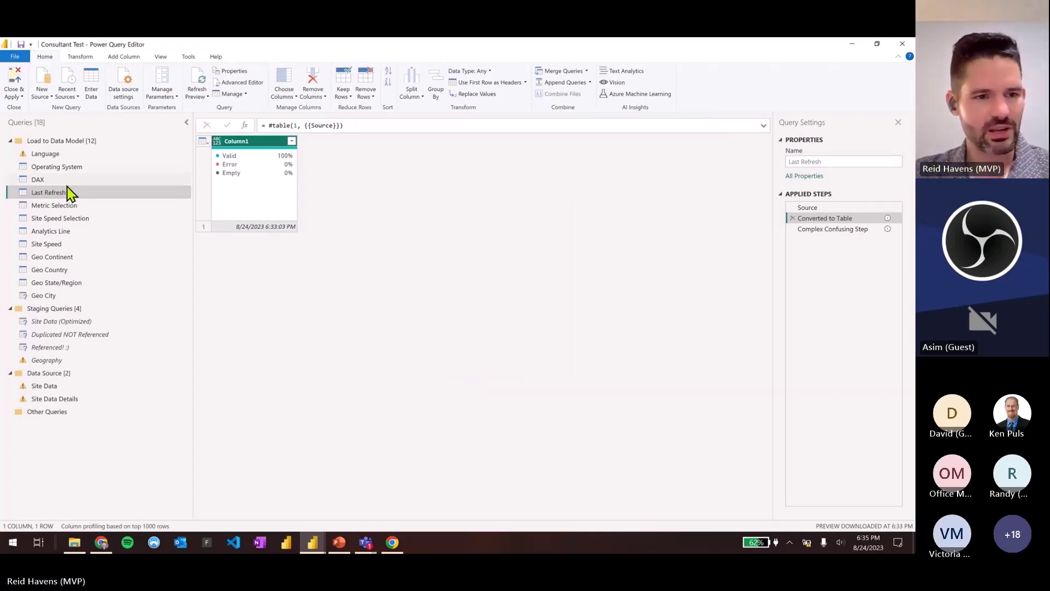
pyautogui.moveTo(62, 194)
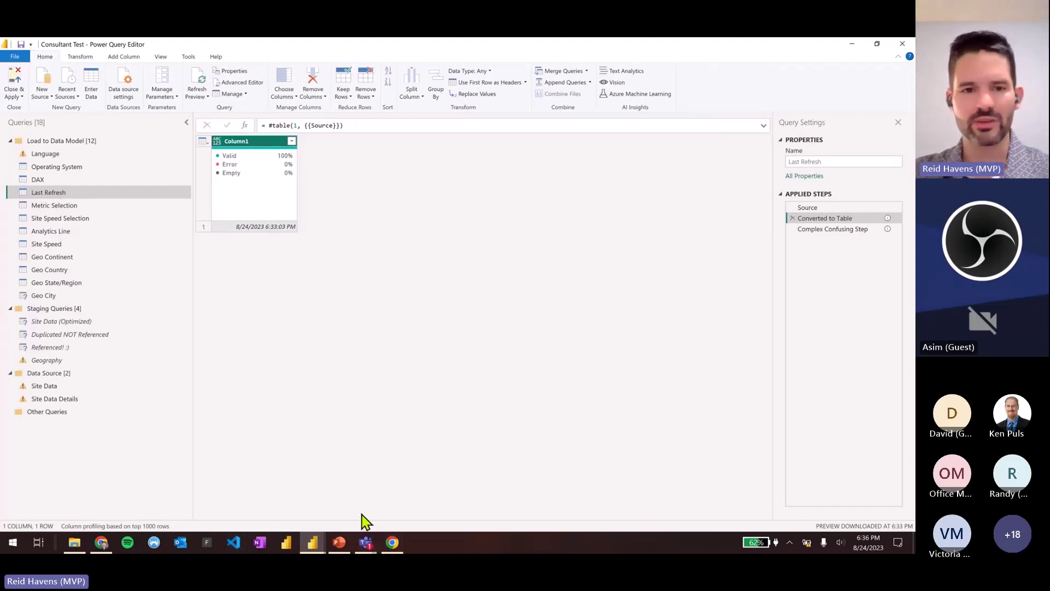
# Switch to the Teams meeting chat to read the newest messages, and return to the Power Query Editor
pyautogui.click(372, 545)
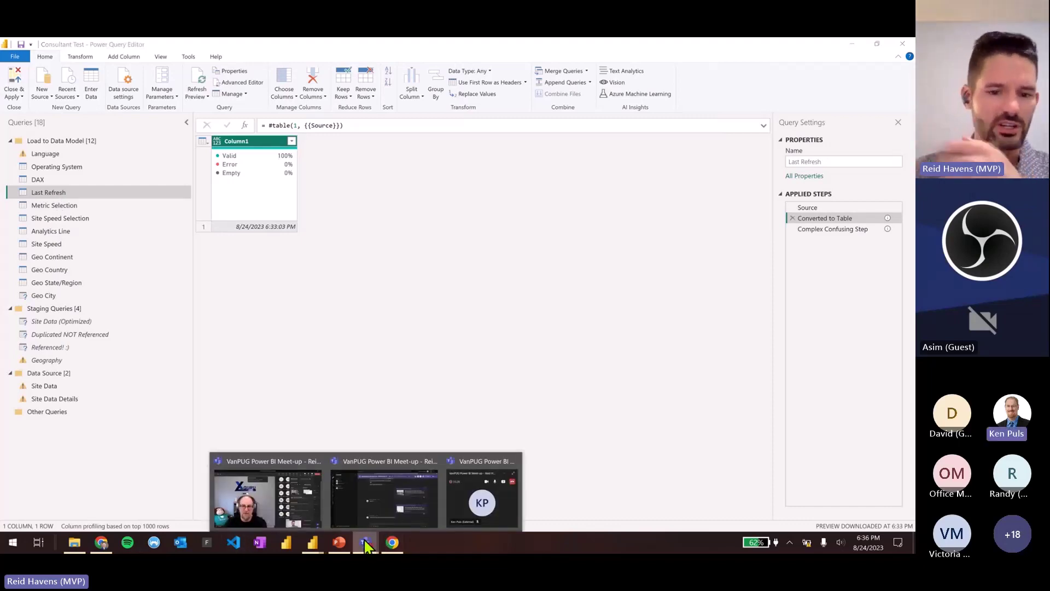
pyautogui.click(374, 510)
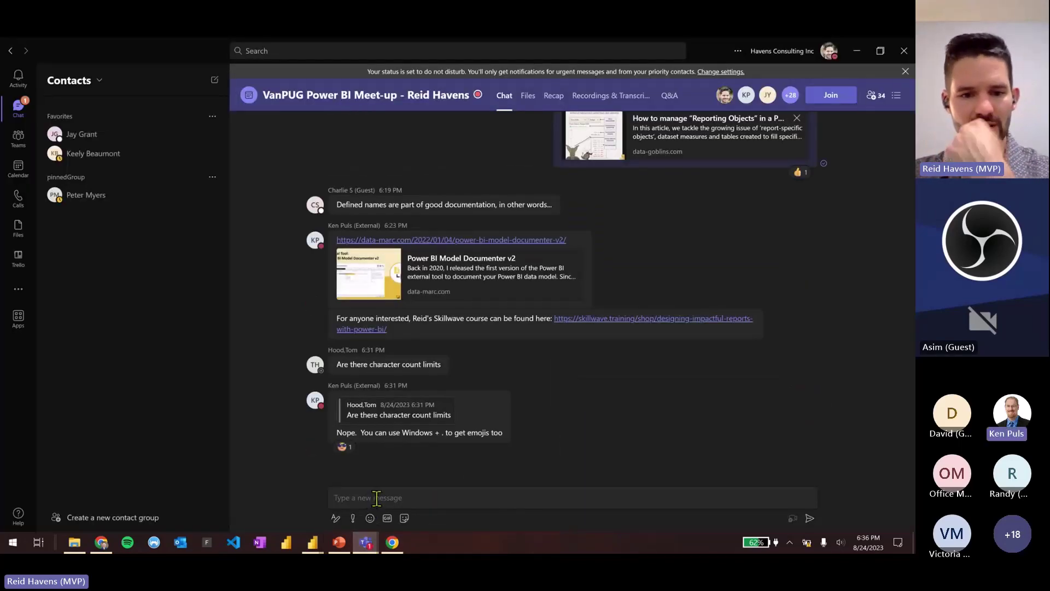
pyautogui.click(377, 498)
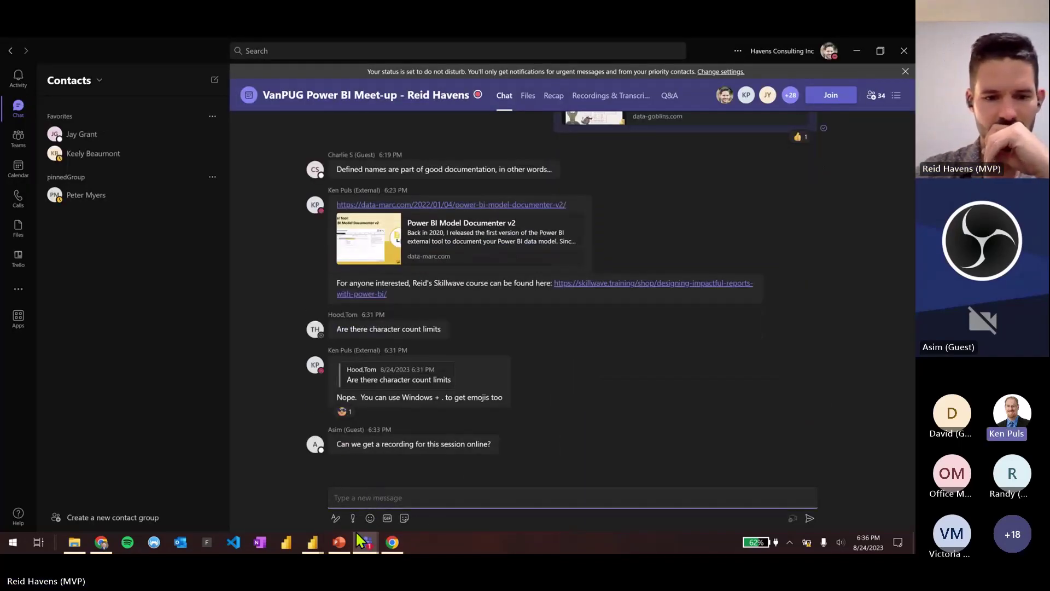
pyautogui.click(312, 542)
pyautogui.click(382, 512)
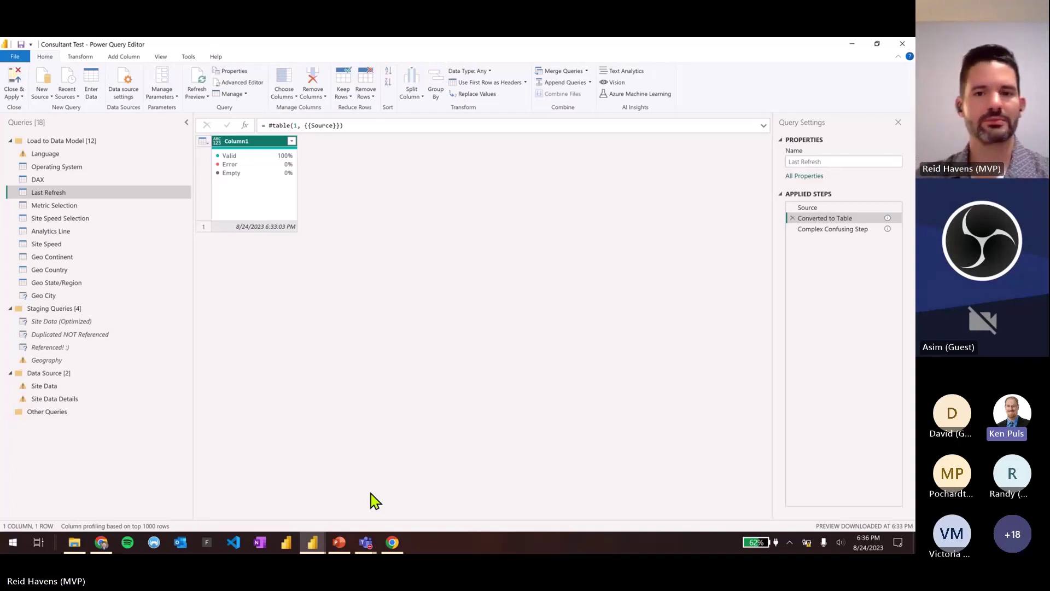
# Draft a conditional column for Last Refresh that outputs "1a" if Column1 equals "a", else "a"
pyautogui.click(586, 71)
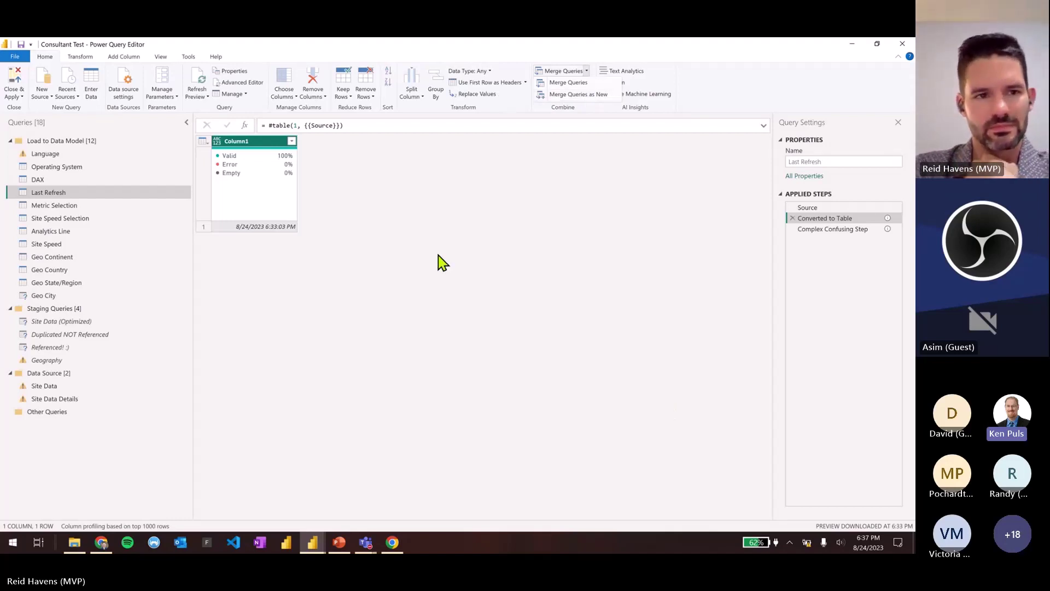
pyautogui.click(126, 57)
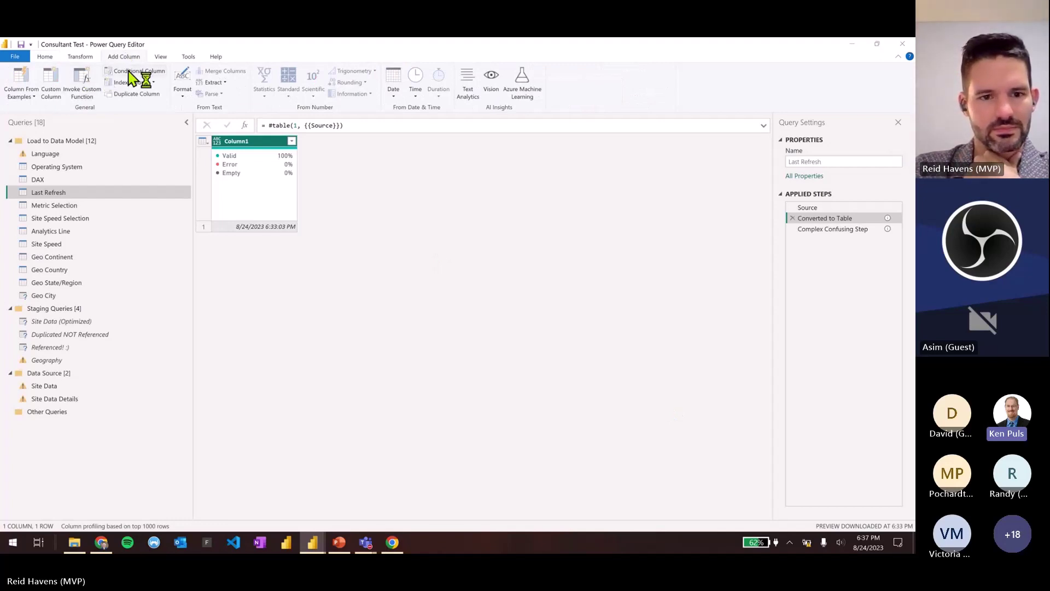
pyautogui.click(139, 71)
pyautogui.click(559, 314)
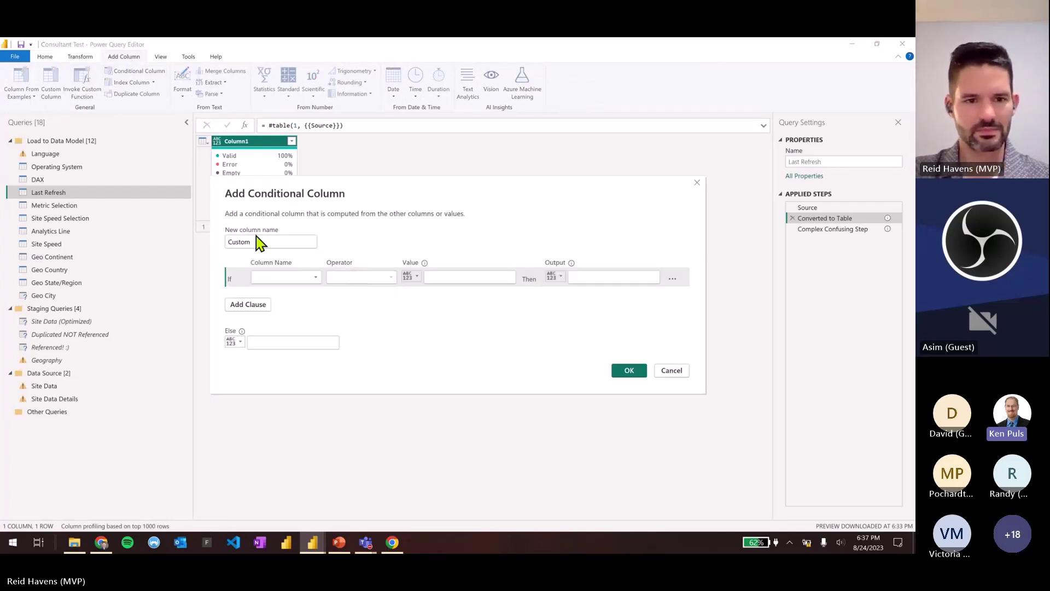
pyautogui.click(286, 279)
pyautogui.click(286, 292)
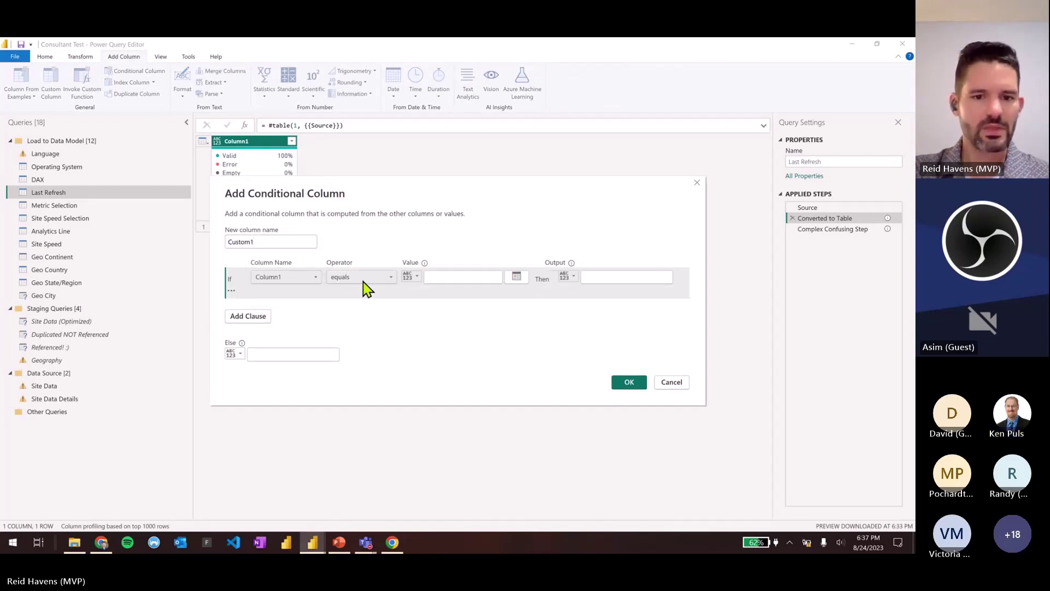
pyautogui.click(478, 281)
pyautogui.write('1')
pyautogui.click(618, 277)
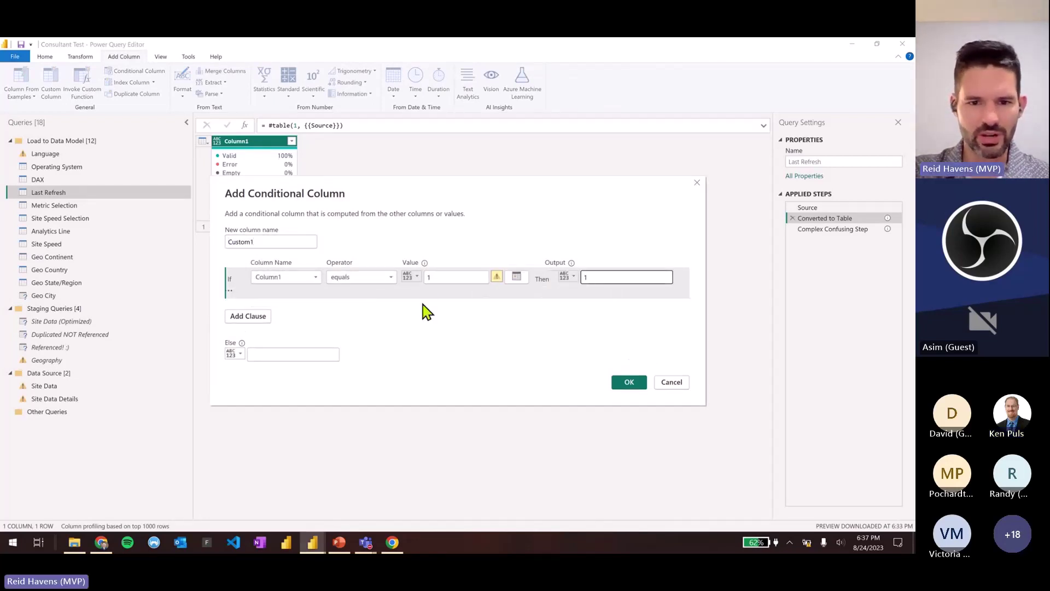
pyautogui.write('1')
pyautogui.click(452, 277)
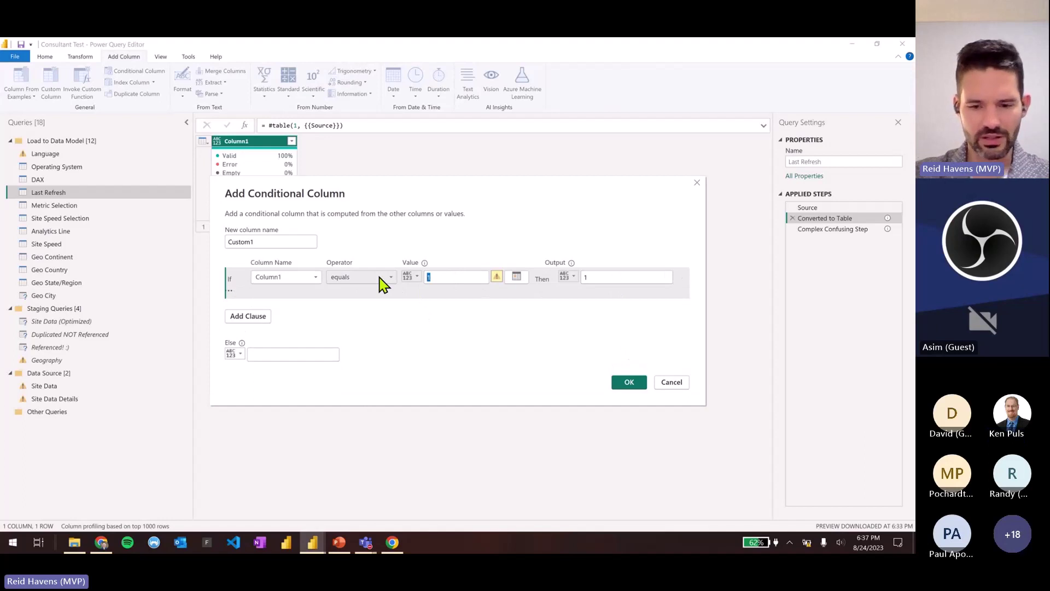
pyautogui.press('BackSpace')
pyautogui.write('a')
pyautogui.click(627, 277)
pyautogui.write('a')
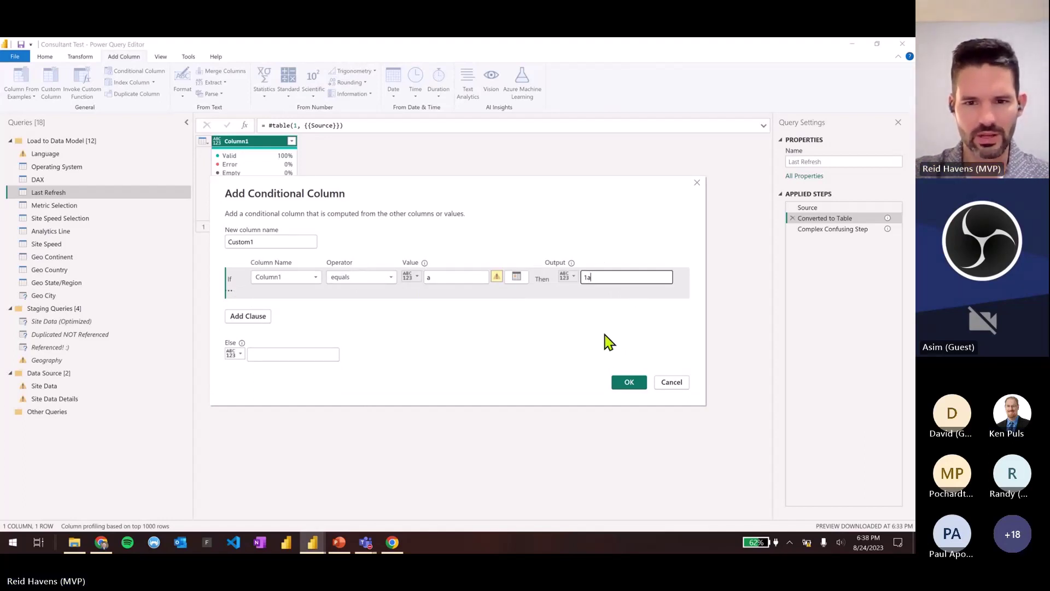
pyautogui.click(286, 355)
pyautogui.write('a')
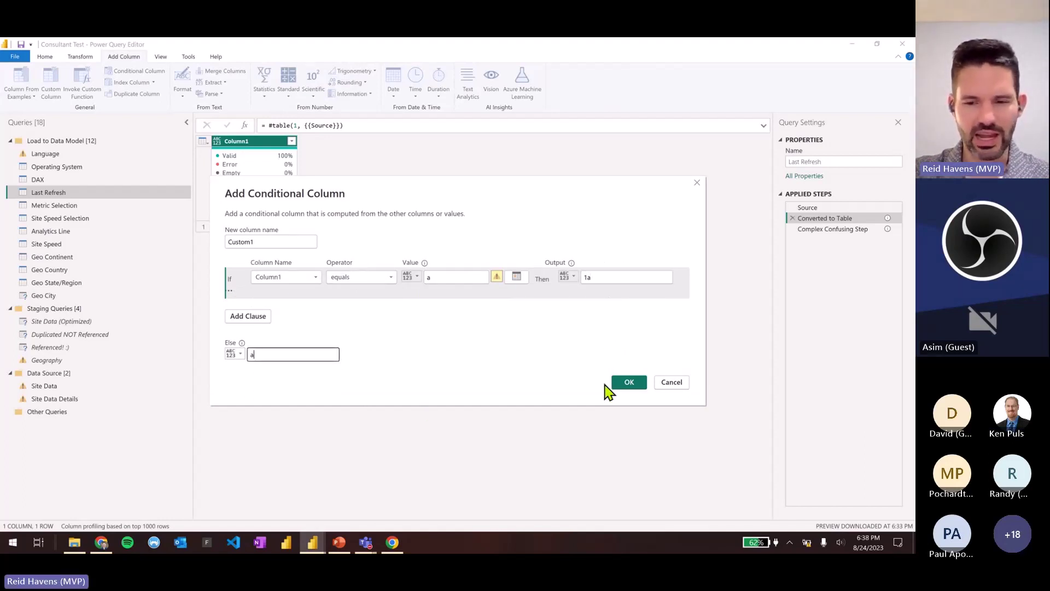
# Review the operator and column choices of the conditional clause, and discard the conditional column
pyautogui.click(370, 285)
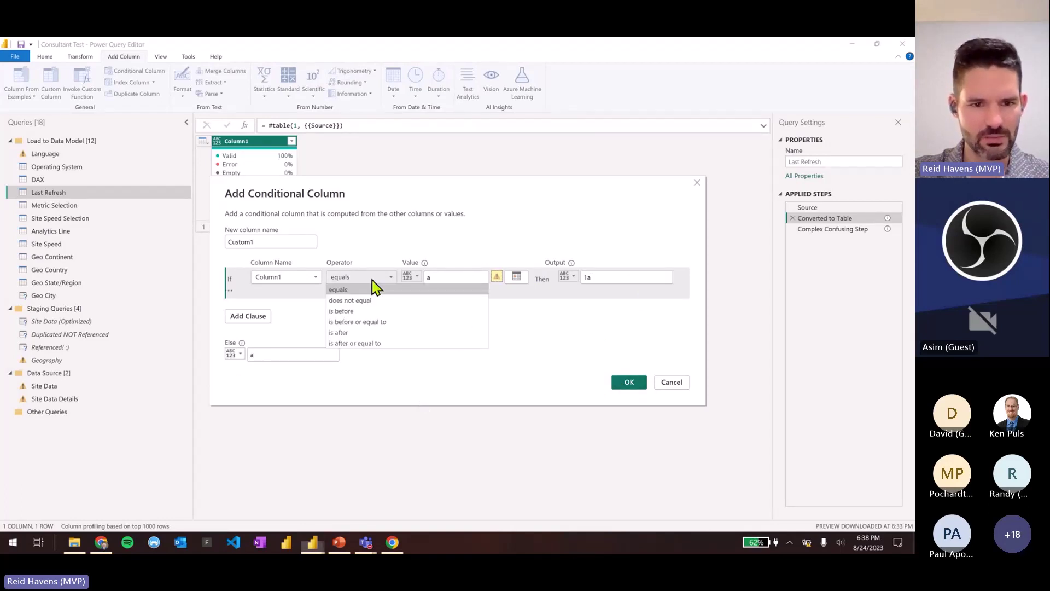
pyautogui.click(301, 282)
pyautogui.click(356, 285)
pyautogui.click(304, 284)
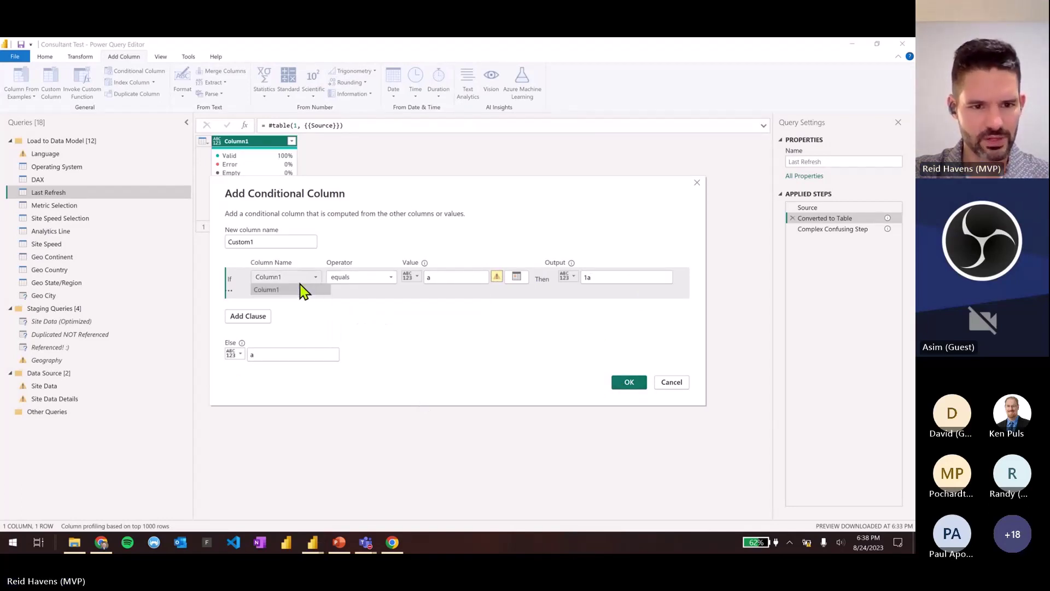
pyautogui.click(301, 288)
pyautogui.moveTo(275, 195); pyautogui.dragTo(302, 151)
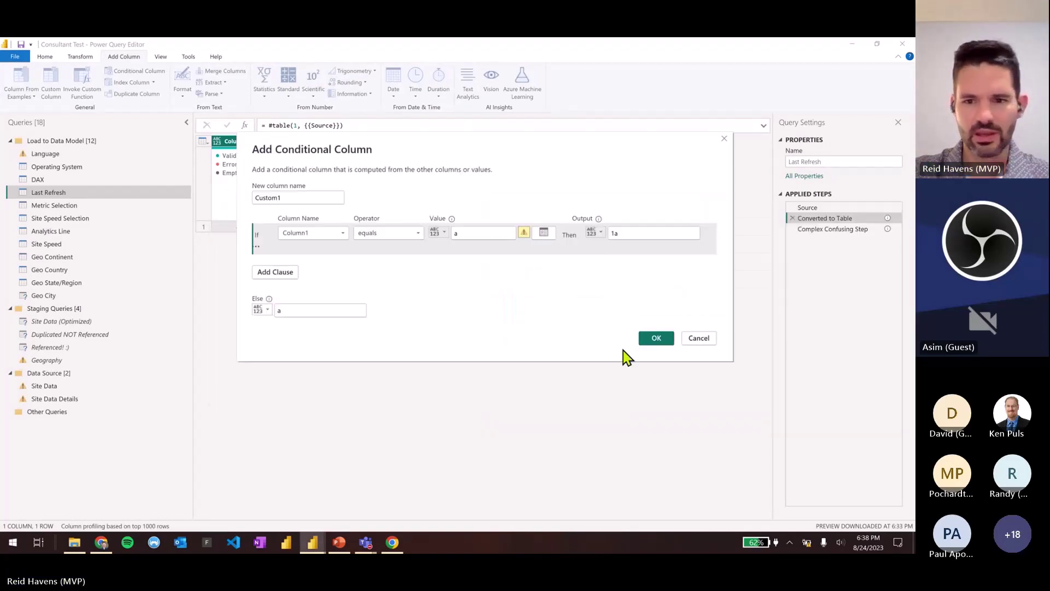
pyautogui.click(698, 339)
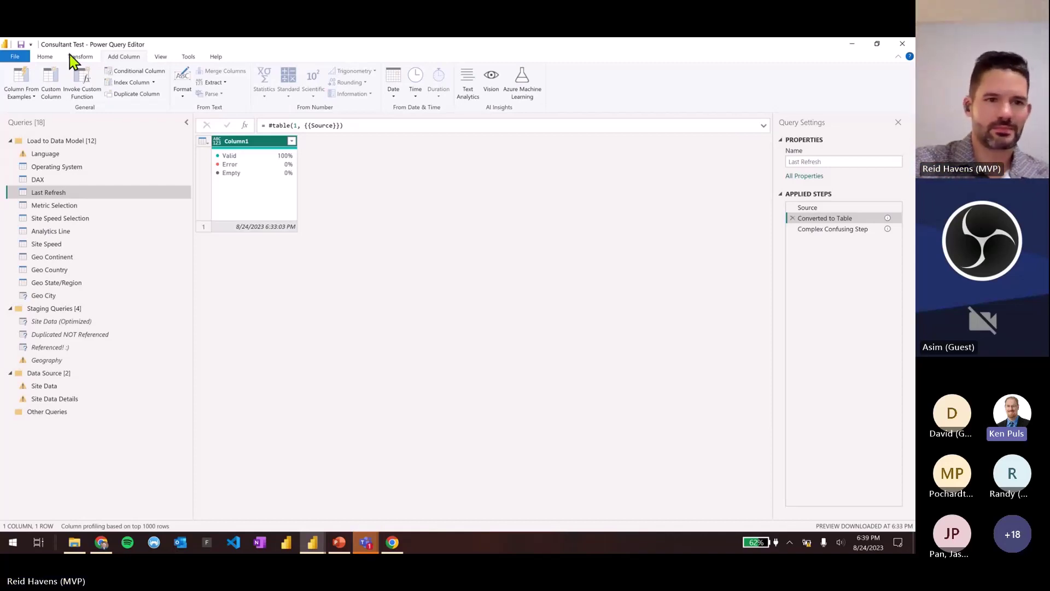
# Create a reference of the Last Refresh query and view the Merge options for the new query without merging
pyautogui.click(15, 57)
pyautogui.click(170, 46)
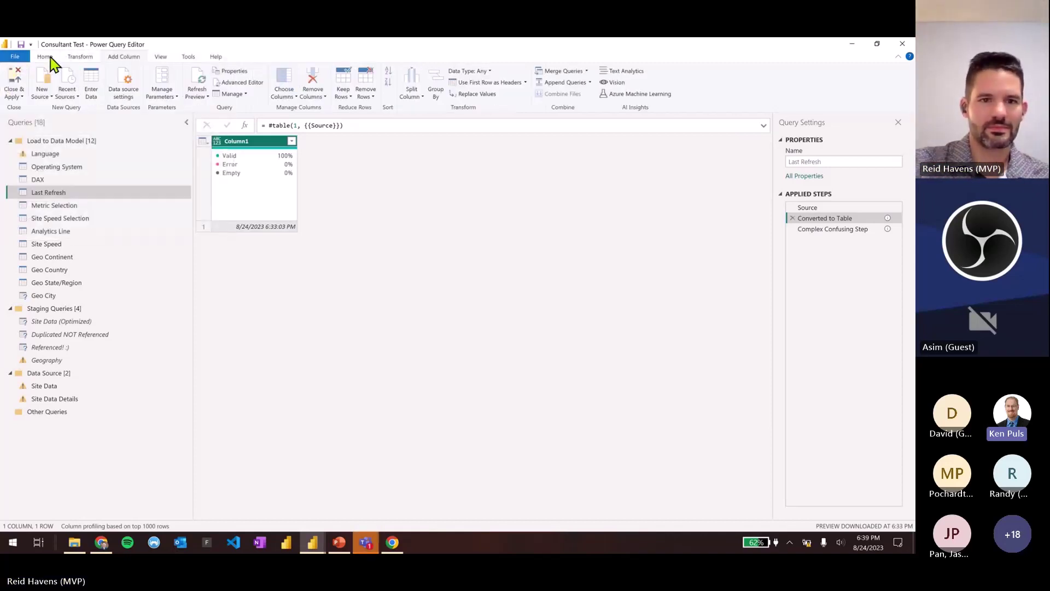
pyautogui.click(586, 70)
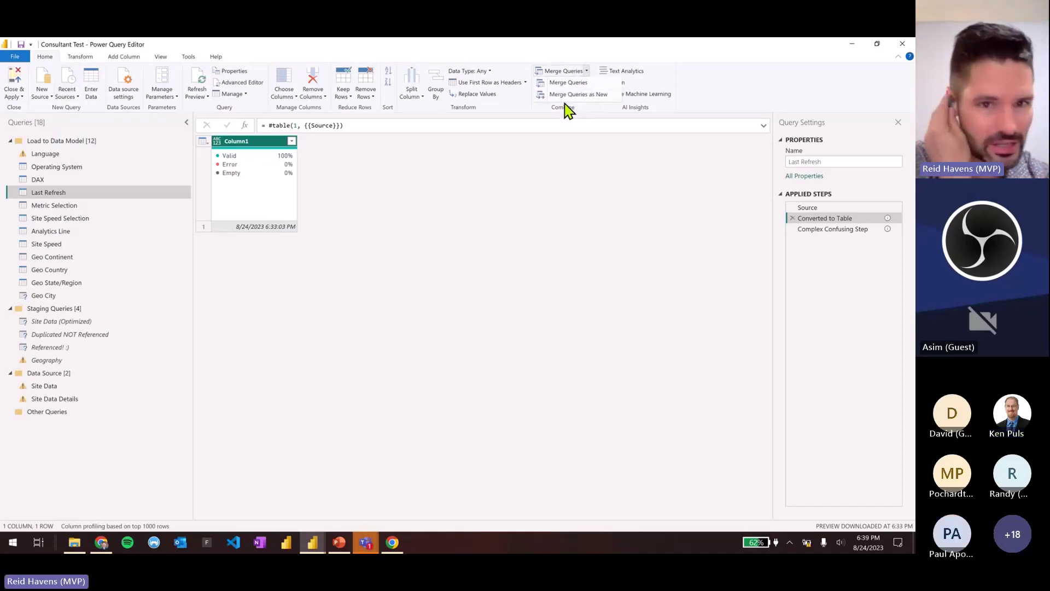
pyautogui.click(73, 198)
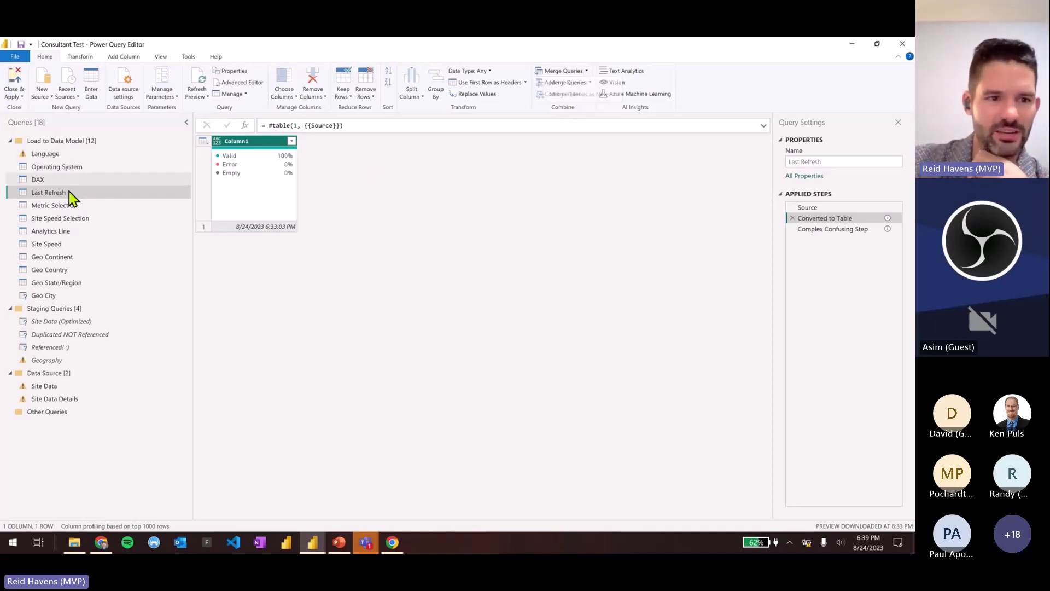
pyautogui.click(586, 70)
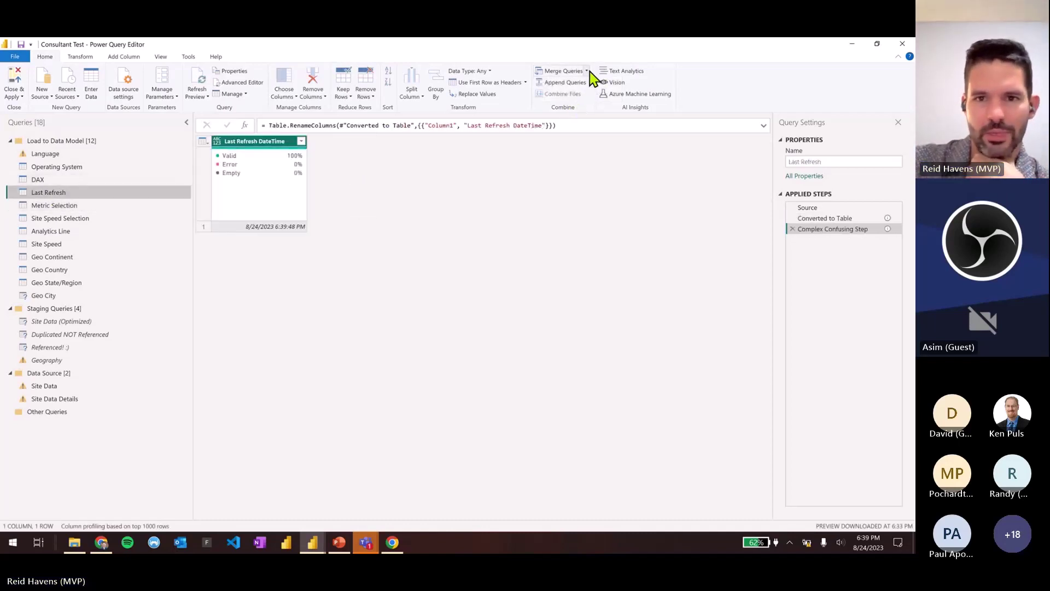
pyautogui.press('Escape')
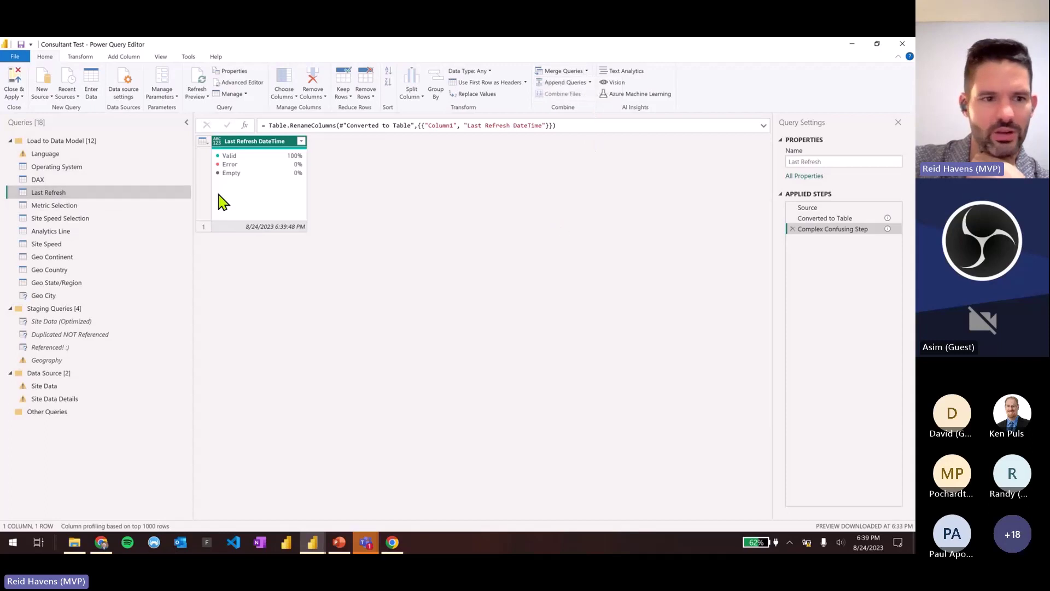
pyautogui.rightClick(80, 192)
pyautogui.click(110, 265)
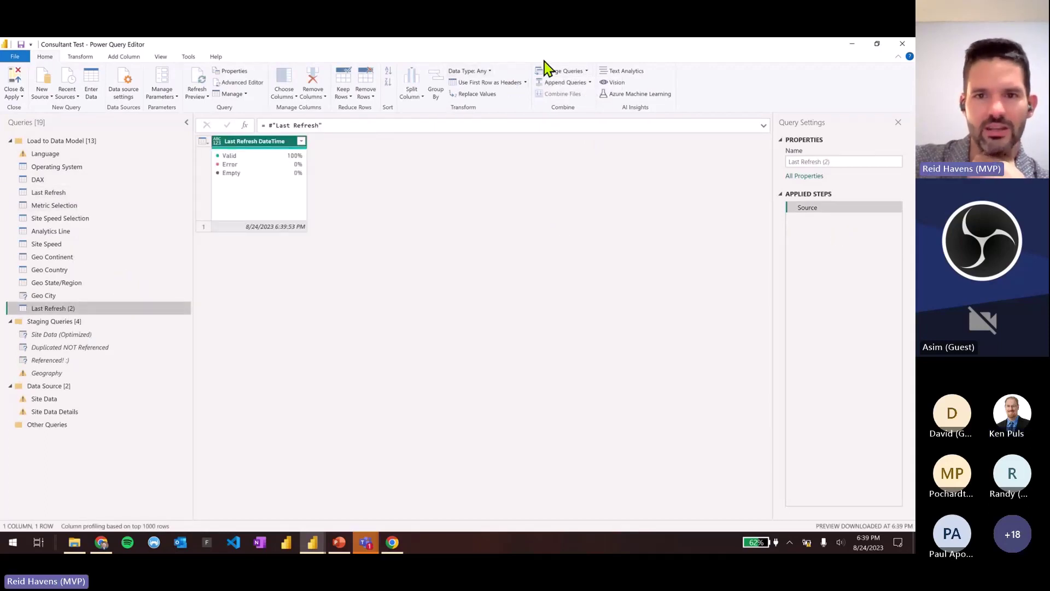
pyautogui.click(563, 71)
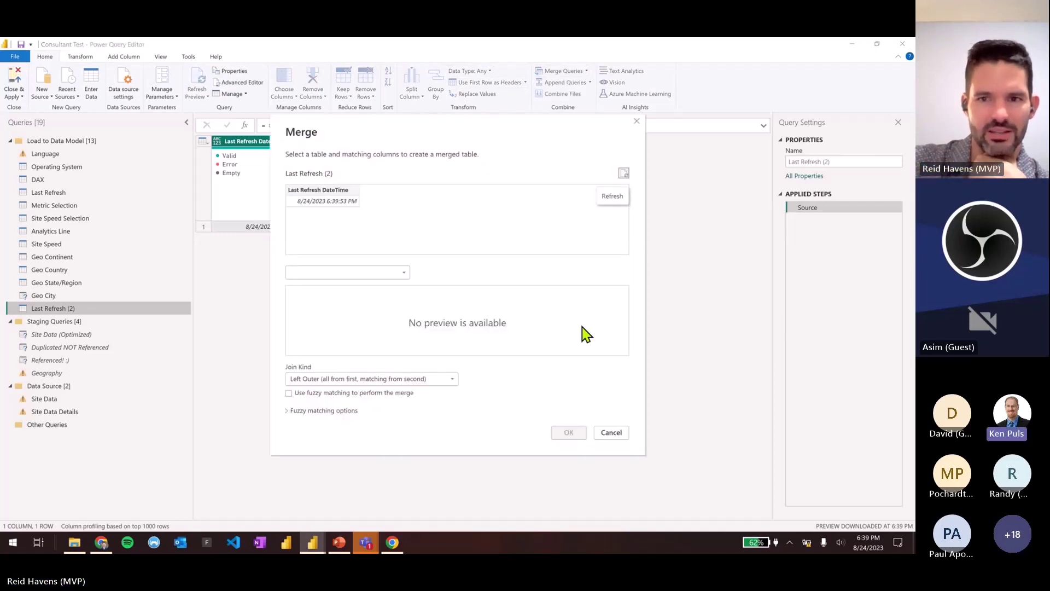
pyautogui.click(611, 432)
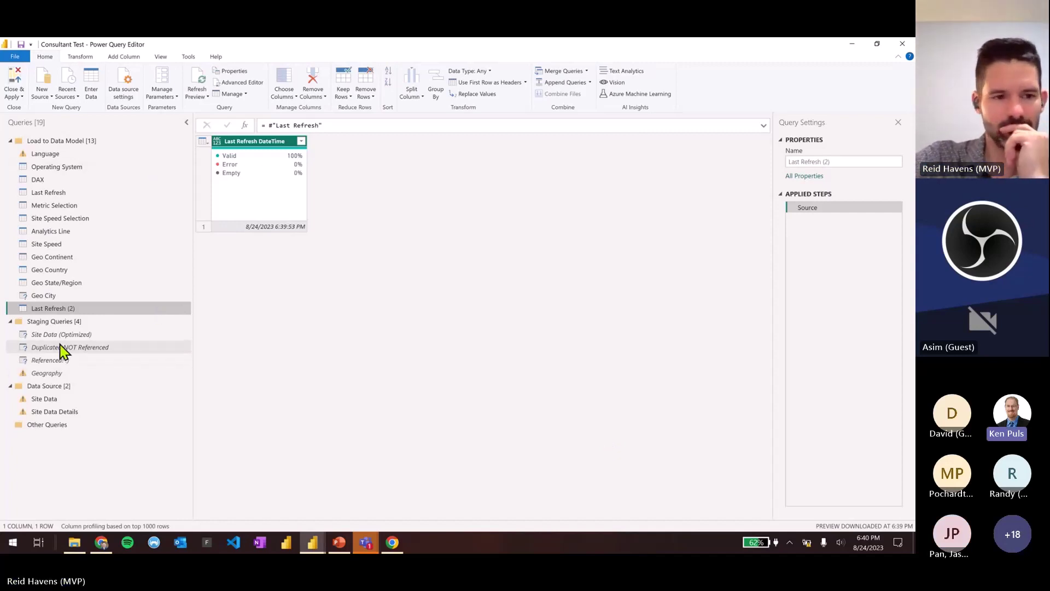
# Add the description "asdfasdfasdf" to the Source step of the Last Refresh (2) query and view its tooltip
pyautogui.rightClick(62, 311)
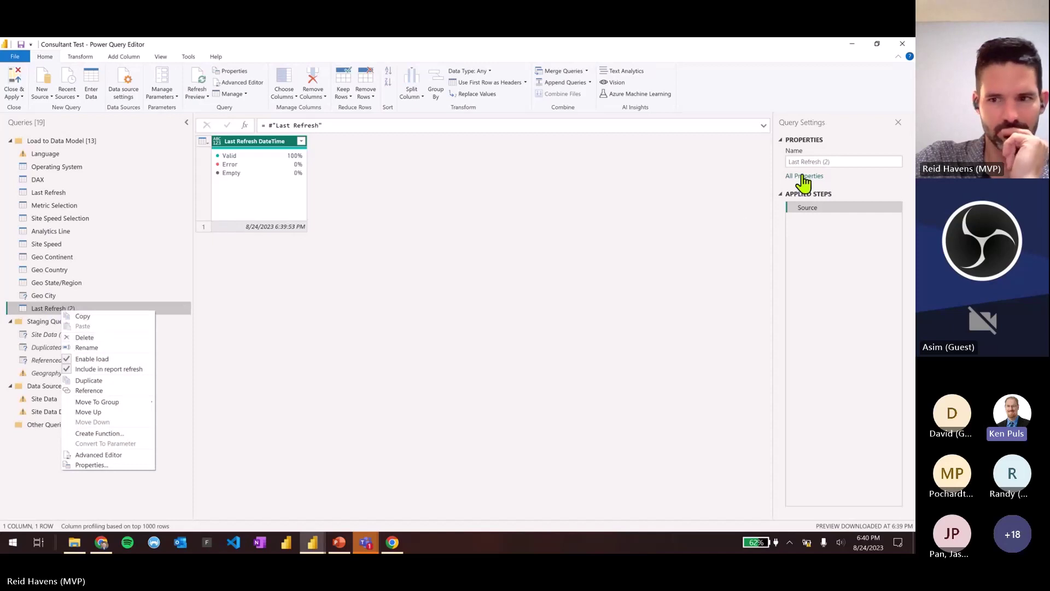
pyautogui.rightClick(813, 208)
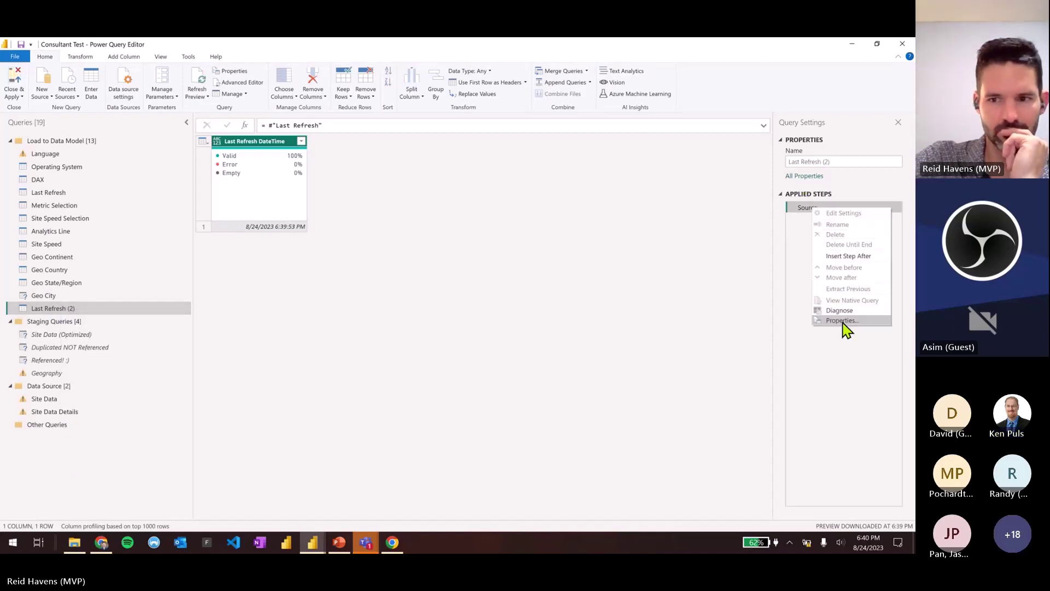
pyautogui.click(843, 321)
pyautogui.click(428, 307)
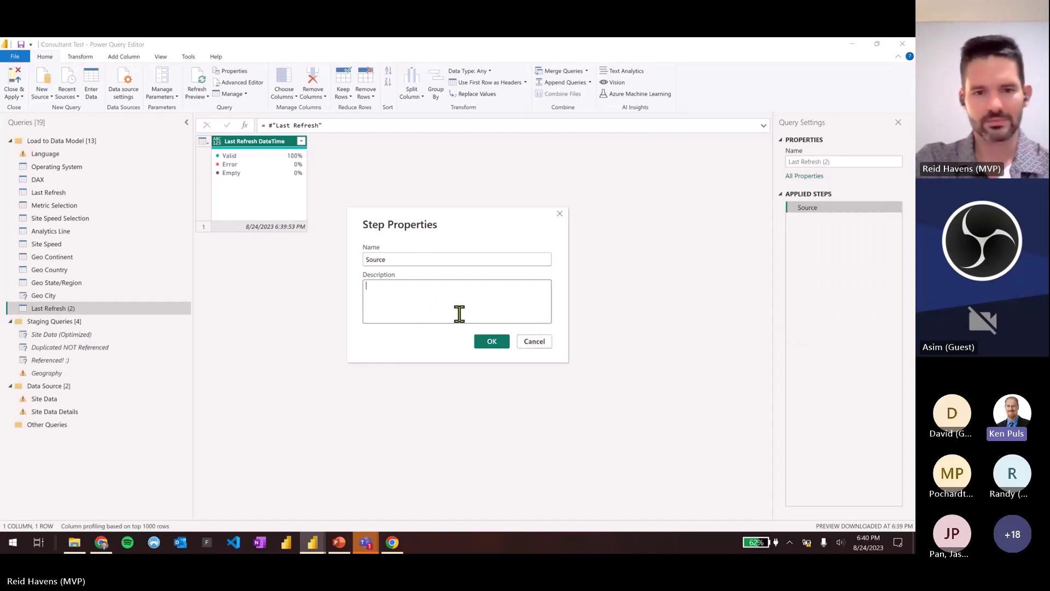
pyautogui.write('asdfasdfasdf')
pyautogui.click(488, 342)
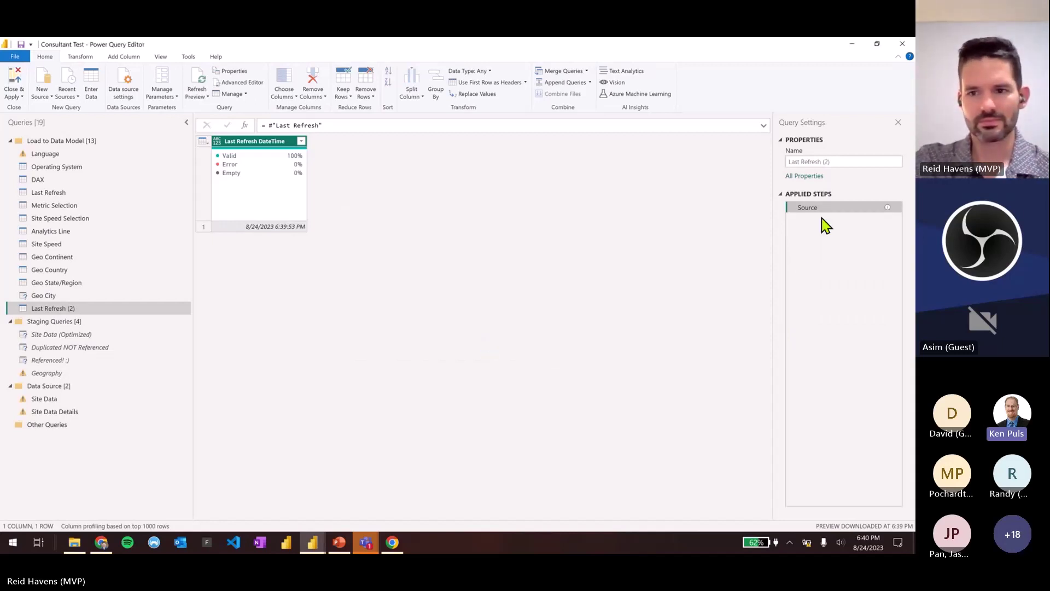
pyautogui.moveTo(888, 209)
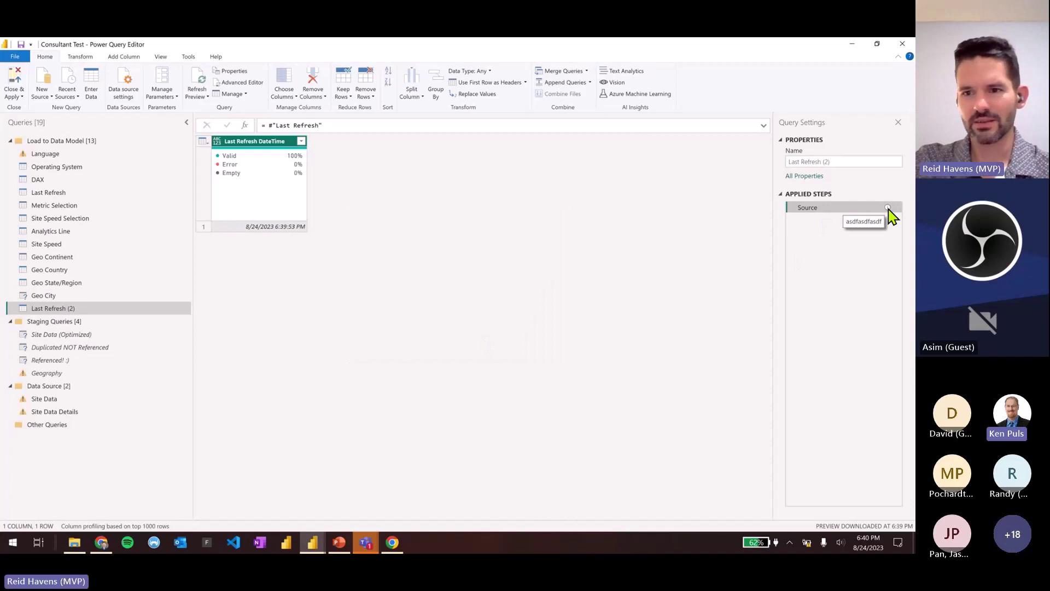
pyautogui.rightClick(805, 206)
pyautogui.click(706, 298)
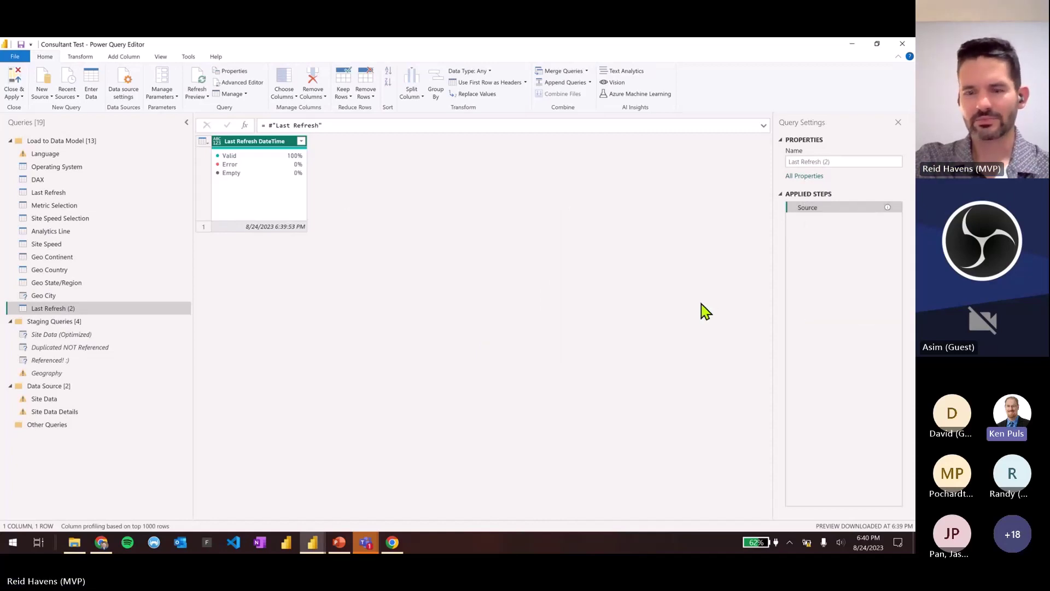
# Delete the Last Refresh (2) query from the Load to Data Model group
pyautogui.rightClick(79, 308)
pyautogui.press('Escape')
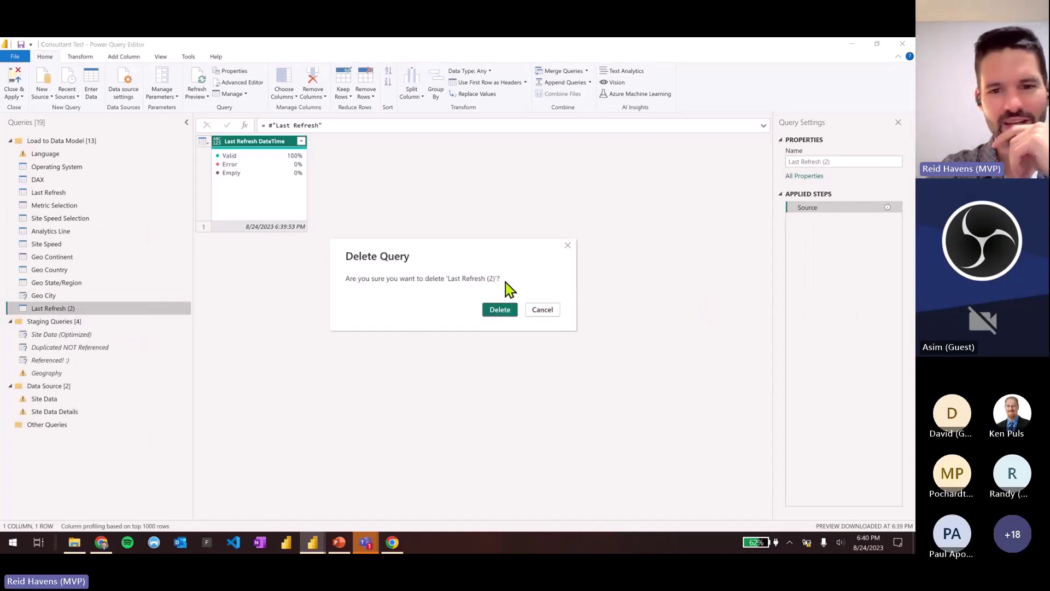
pyautogui.click(501, 305)
# View the step properties of the Changed Type step in the Metric Selection query and close them without changes
pyautogui.click(59, 192)
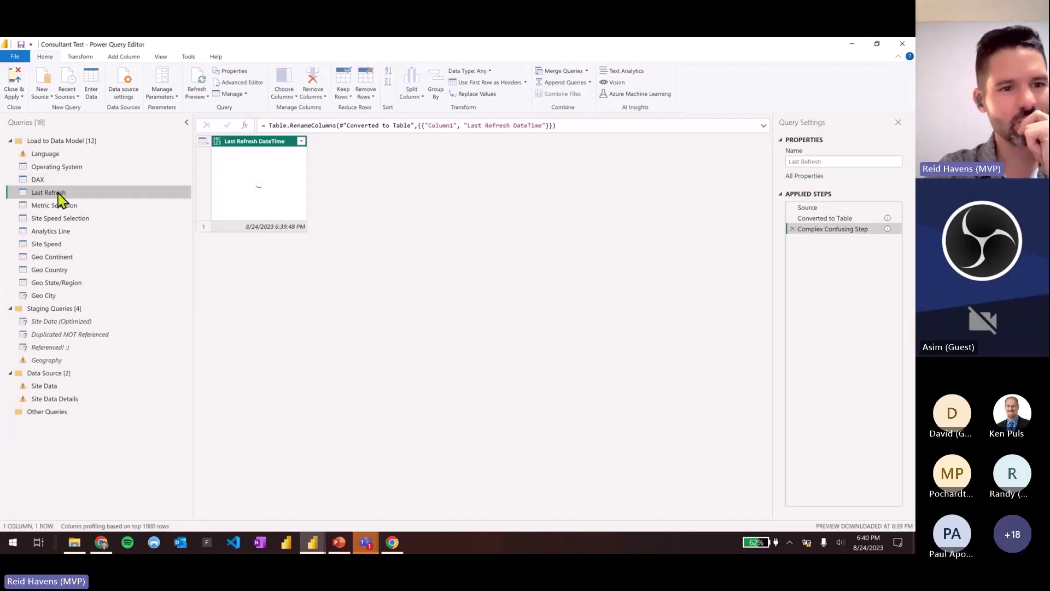
pyautogui.click(53, 323)
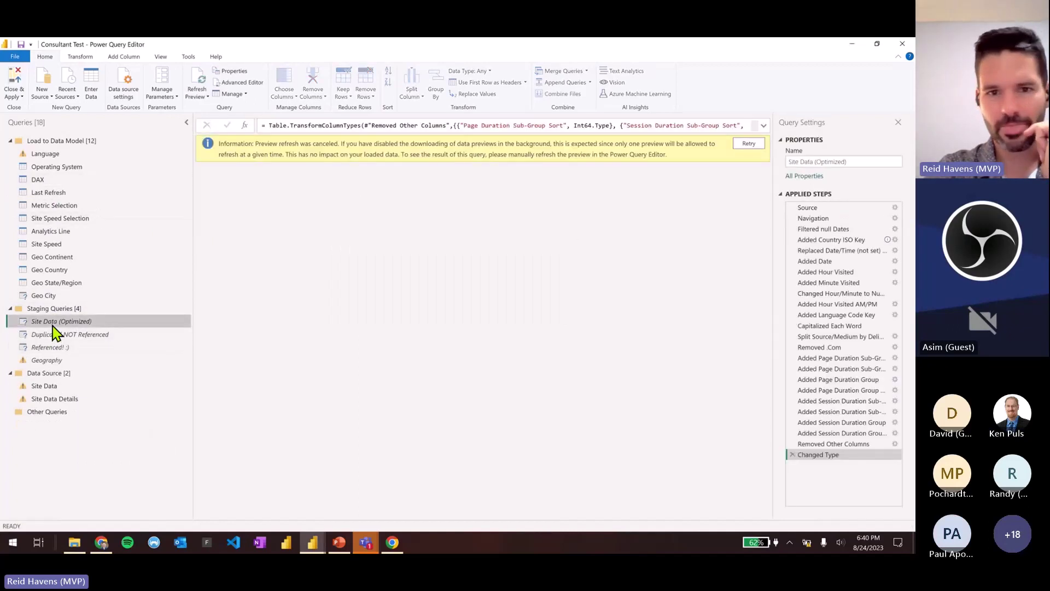
pyautogui.click(74, 206)
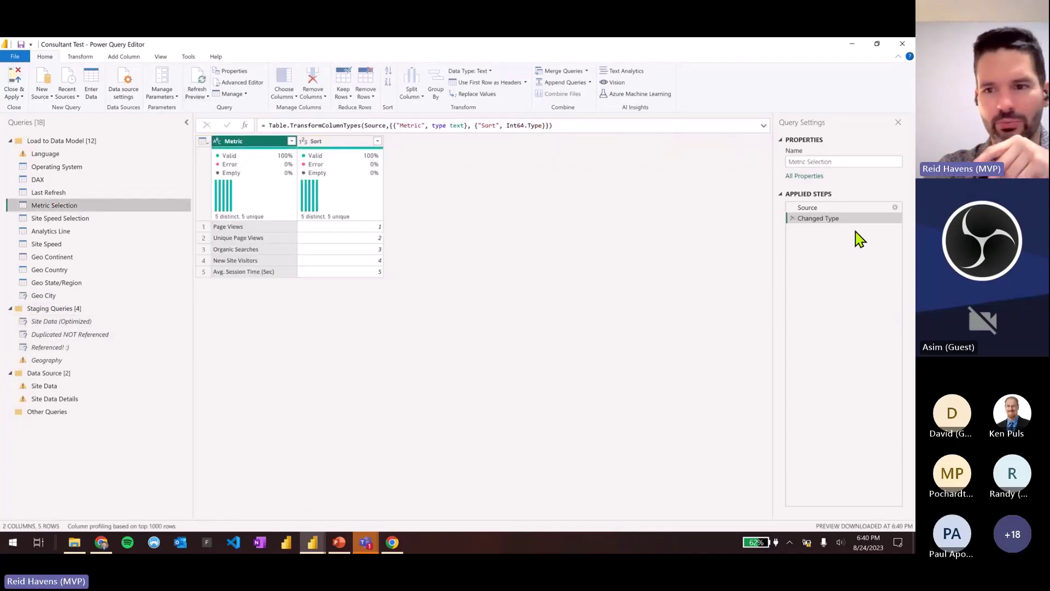
pyautogui.rightClick(836, 219)
pyautogui.rightClick(802, 221)
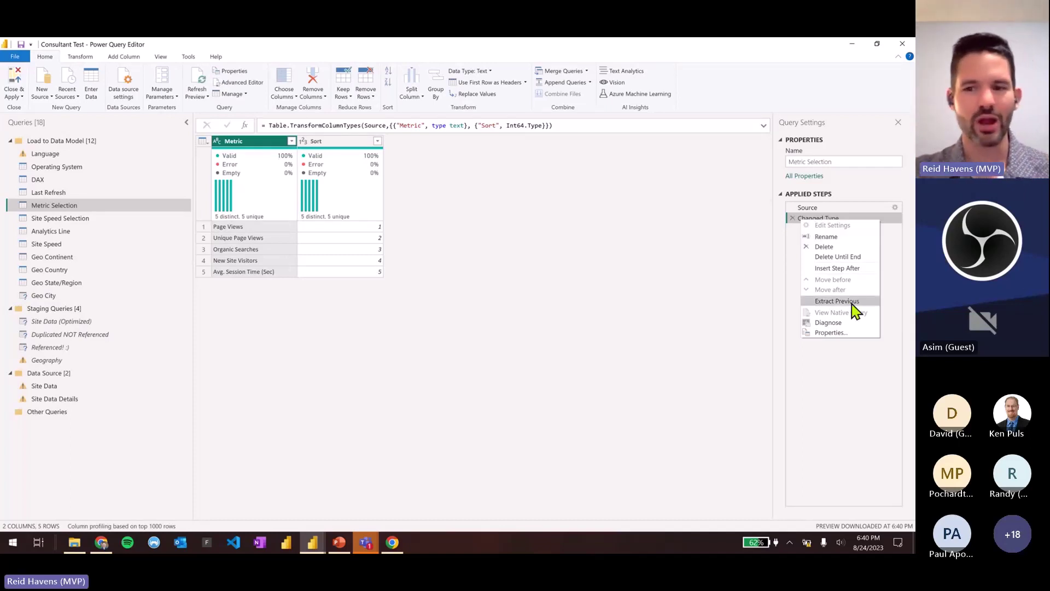
pyautogui.click(843, 332)
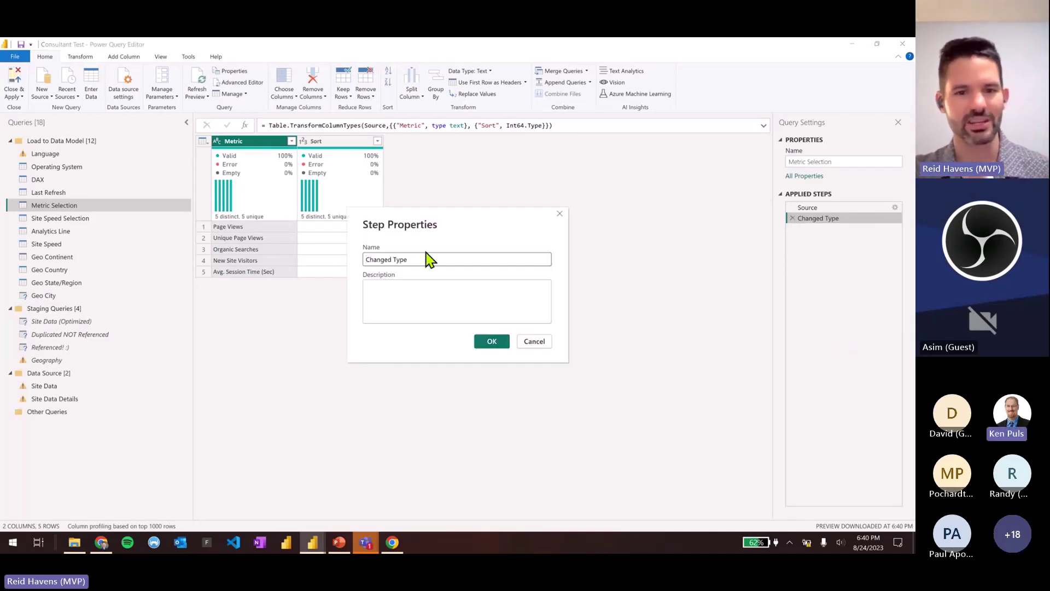
pyautogui.moveTo(429, 258); pyautogui.dragTo(335, 265)
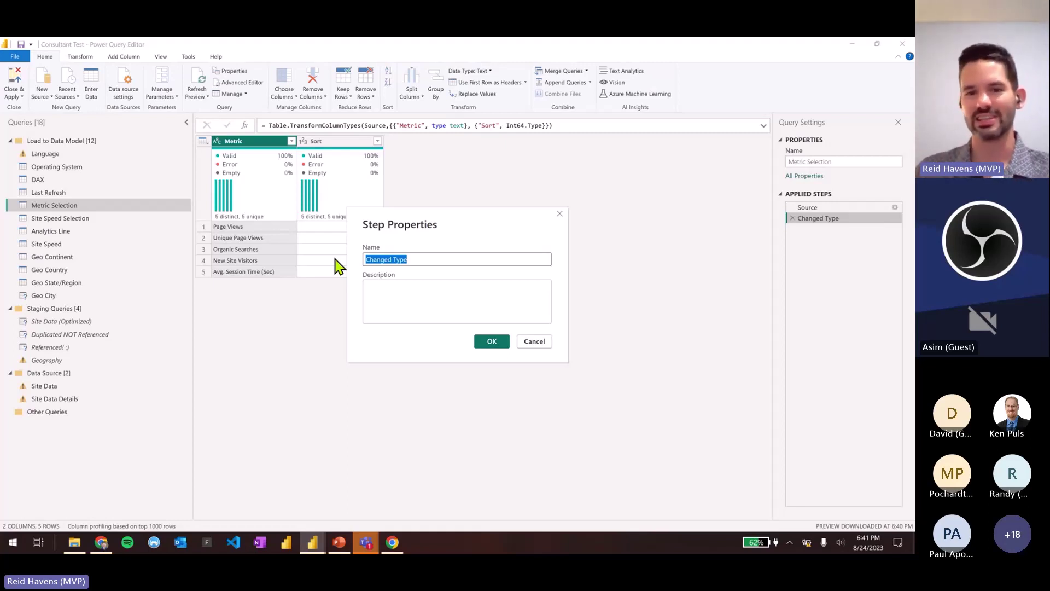
pyautogui.click(534, 340)
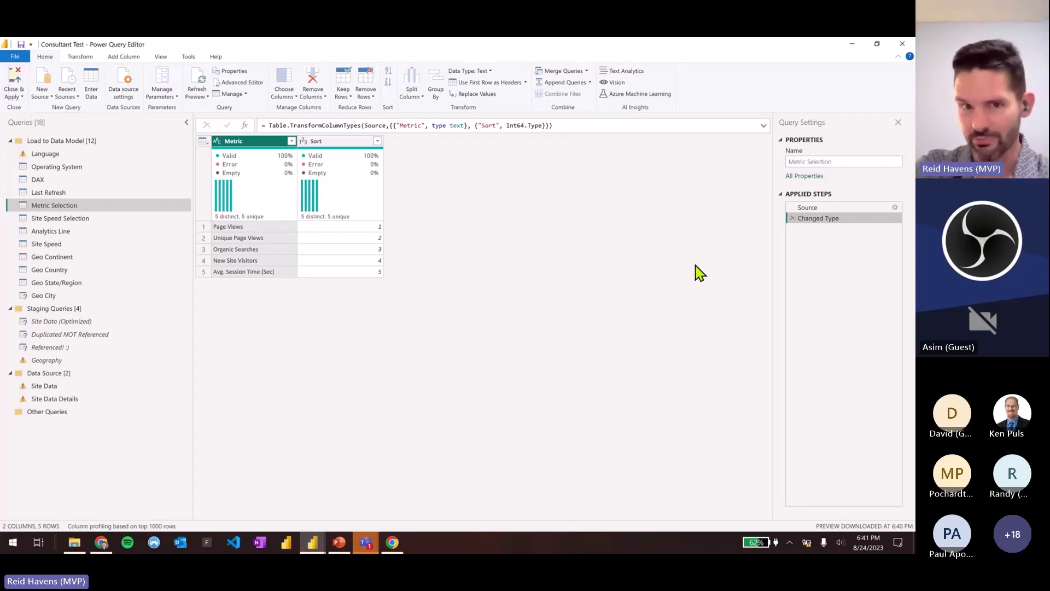
# Rename the Changed Type step of the Metric Selection query as "Changed Type2" through its step properties
pyautogui.rightClick(826, 219)
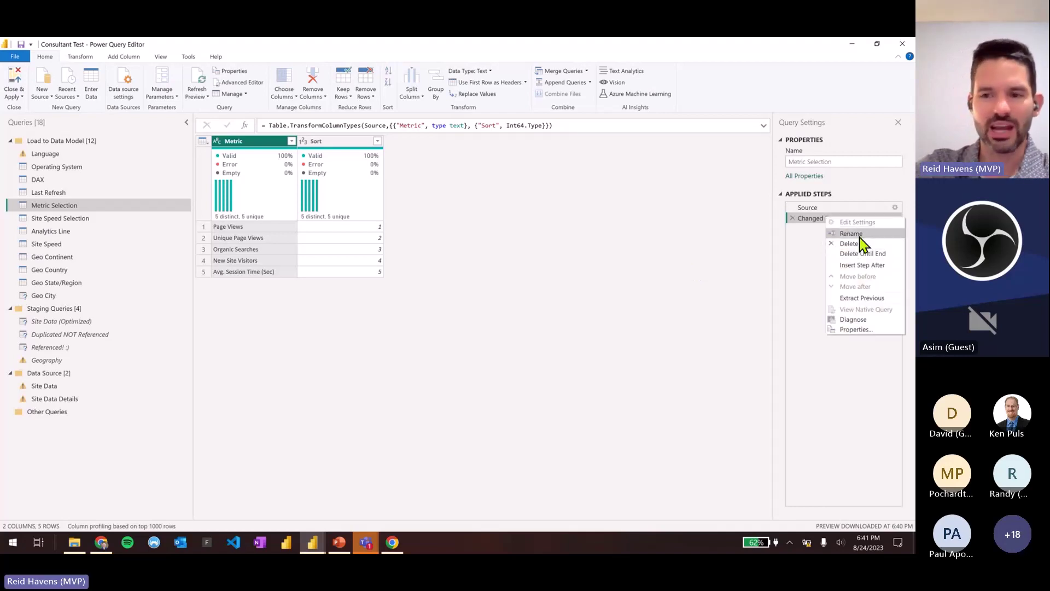
pyautogui.click(849, 330)
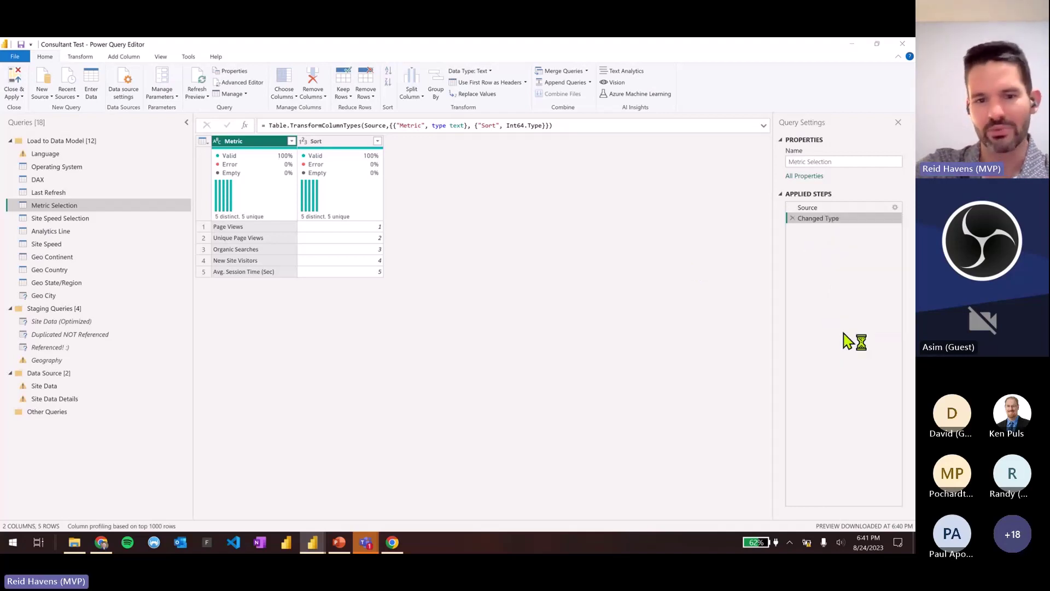
pyautogui.moveTo(469, 265); pyautogui.dragTo(298, 309)
pyautogui.write('Changed Sort')
pyautogui.press('Return')
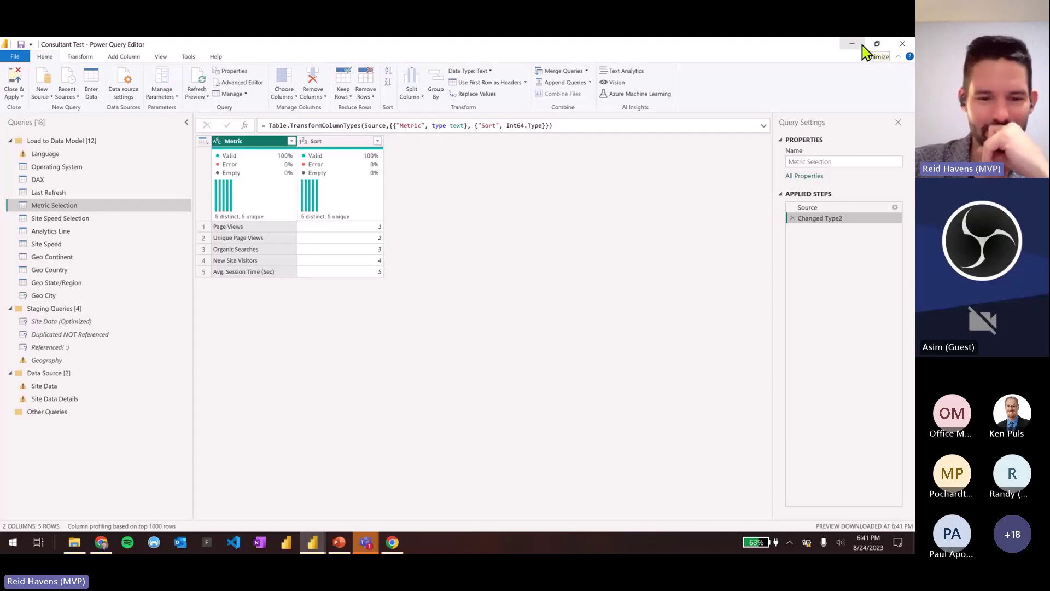
# Switch to Microsoft Teams to read the latest questions in the meet-up chat, and return to the Power Query Editor
pyautogui.moveTo(366, 542)
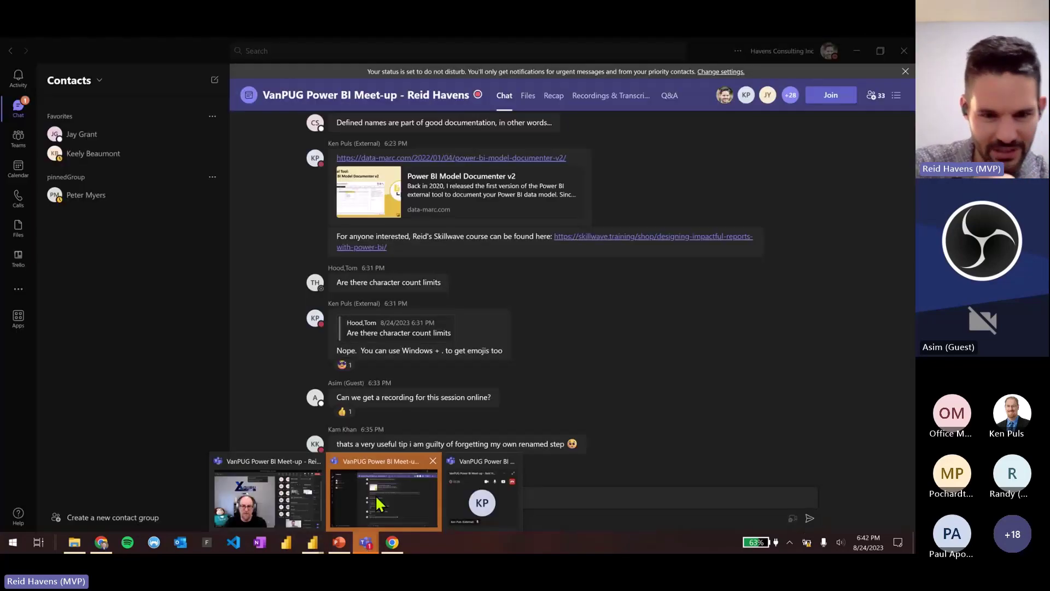
pyautogui.click(377, 502)
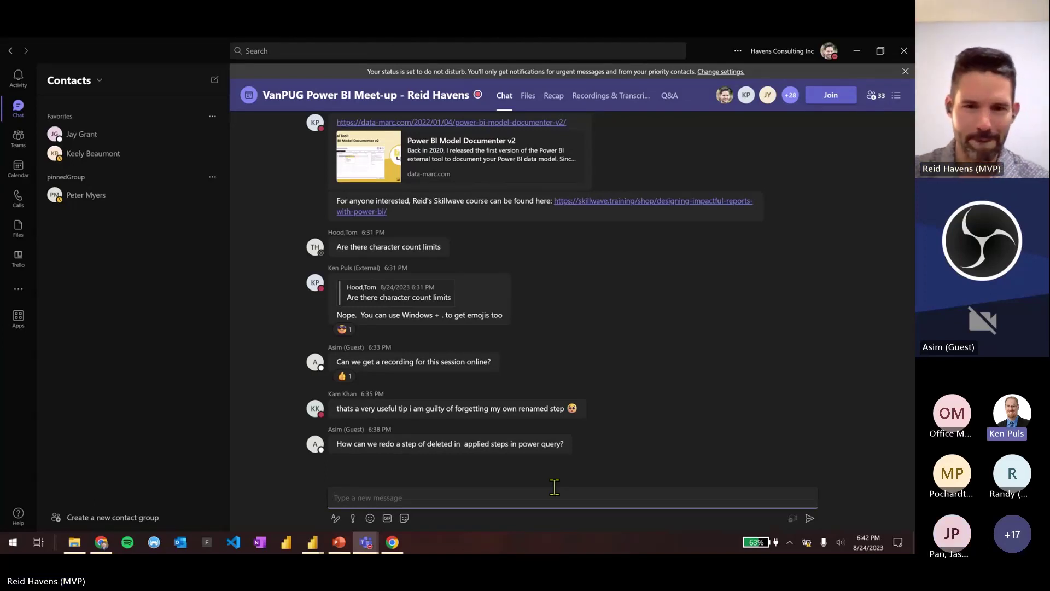
pyautogui.click(848, 61)
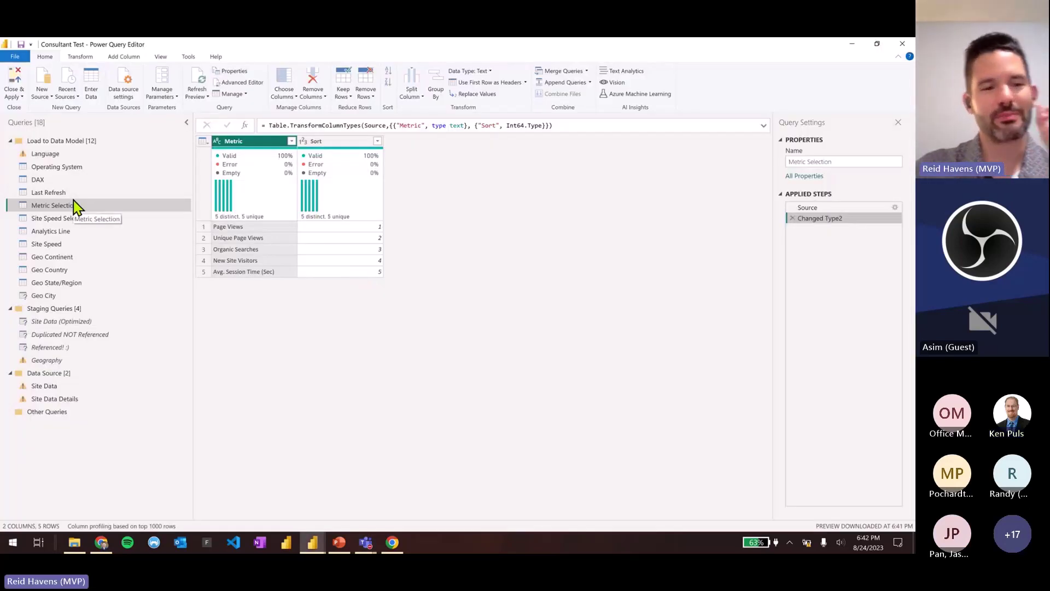
# Duplicate the Site Speed Selection query
pyautogui.click(87, 219)
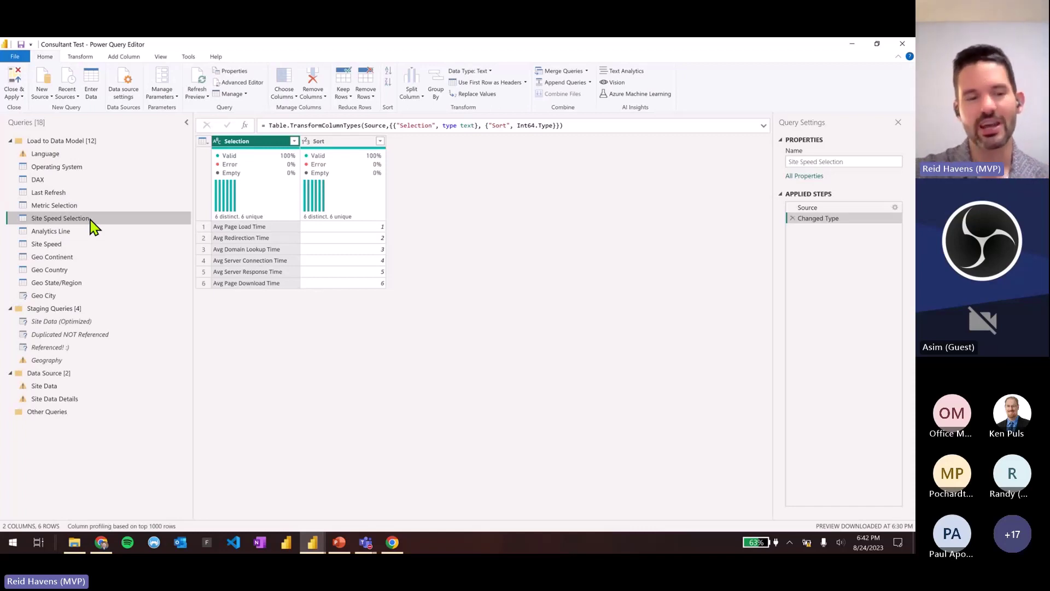
pyautogui.rightClick(94, 225)
pyautogui.click(114, 294)
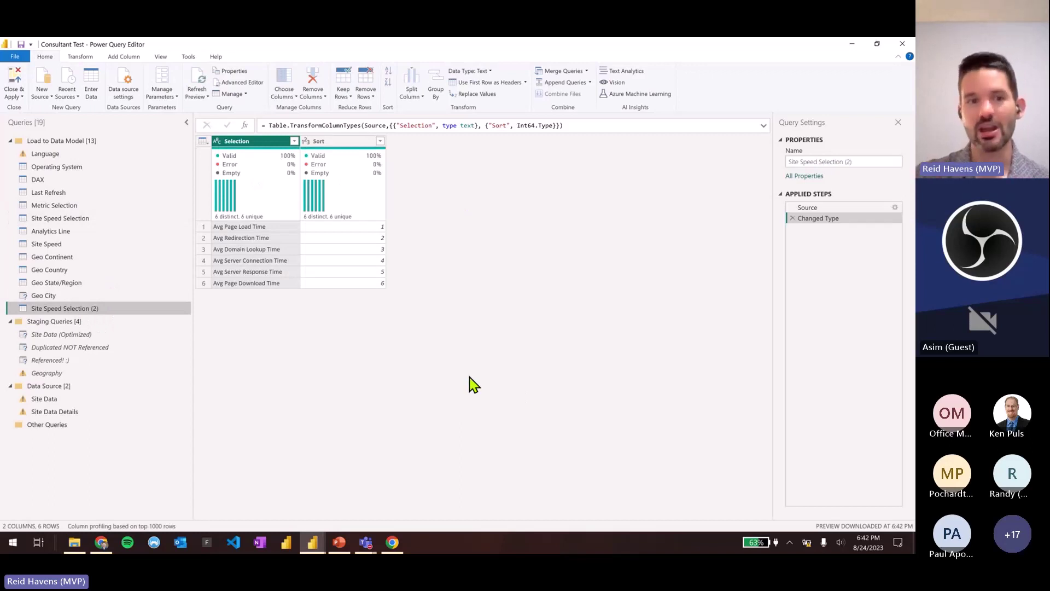
# Compare the M code of the duplicated and original Site Speed Selection queries in the Advanced Editor, and reselect the duplicate
pyautogui.click(251, 84)
pyautogui.click(664, 464)
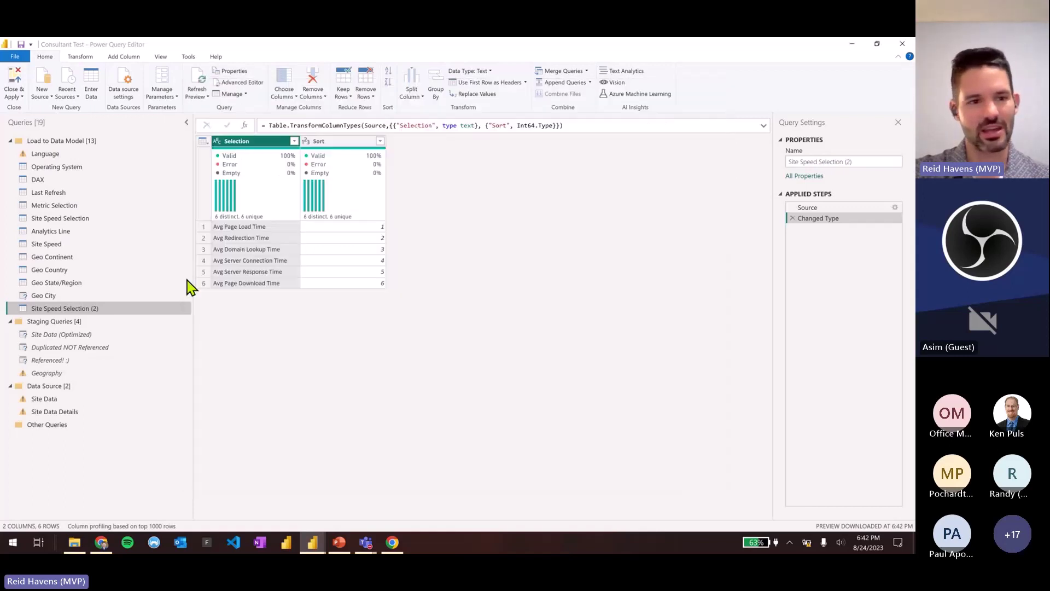
pyautogui.click(82, 219)
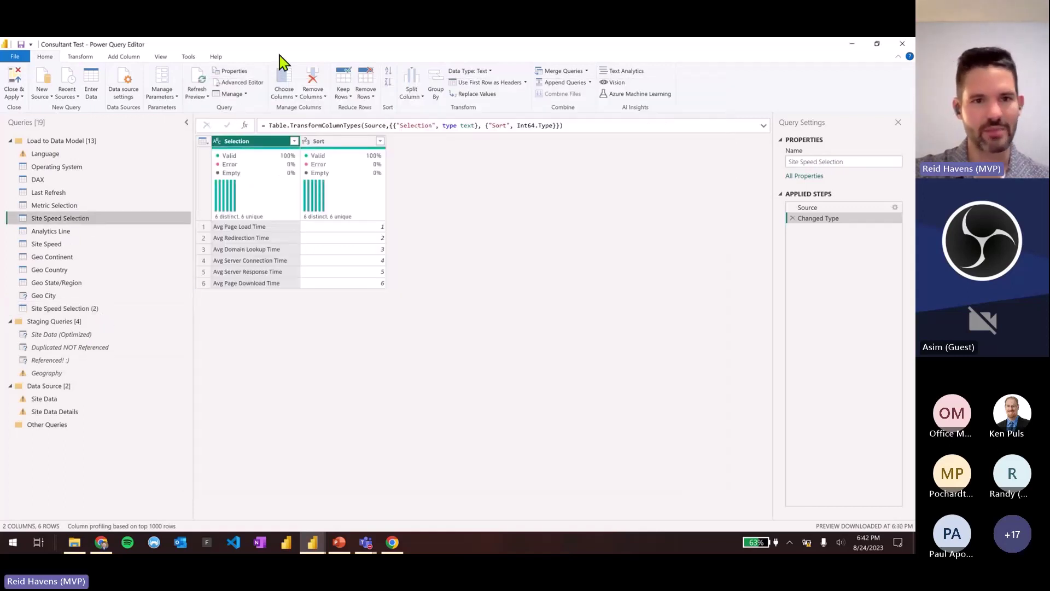
pyautogui.click(241, 84)
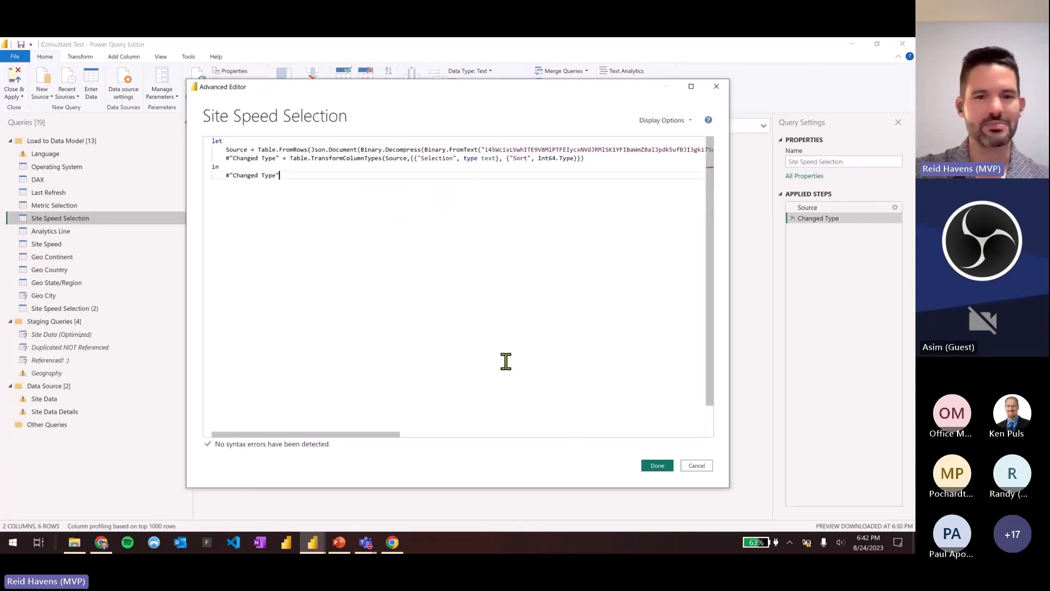
pyautogui.click(695, 466)
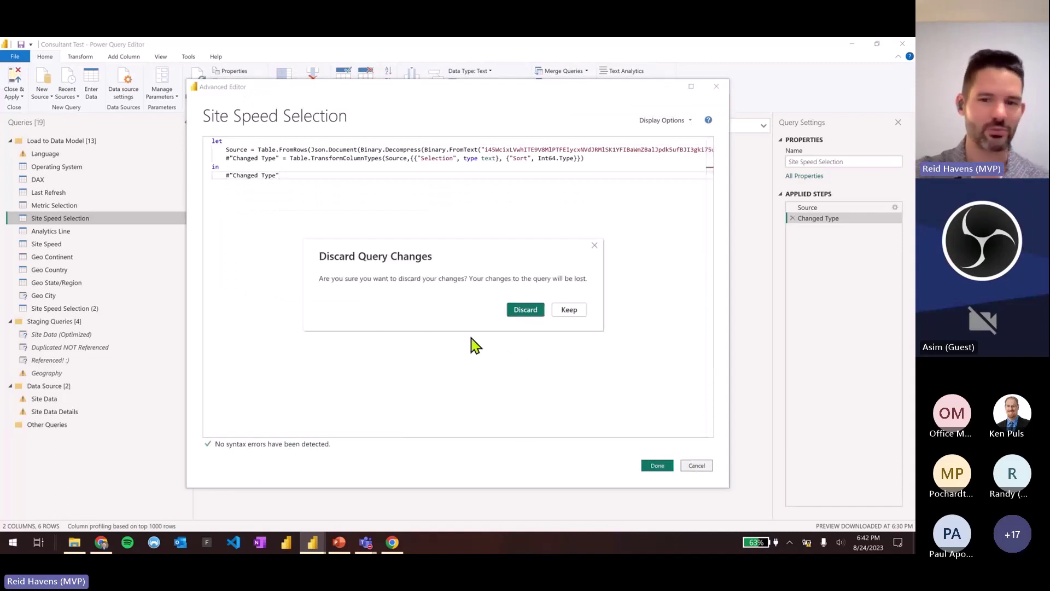
pyautogui.click(523, 313)
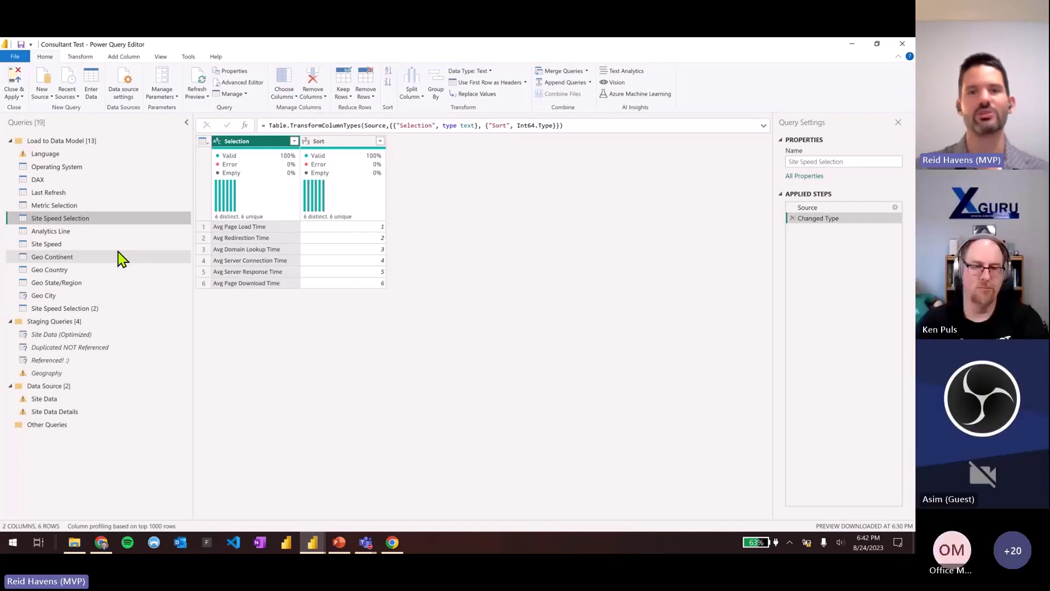
pyautogui.click(112, 309)
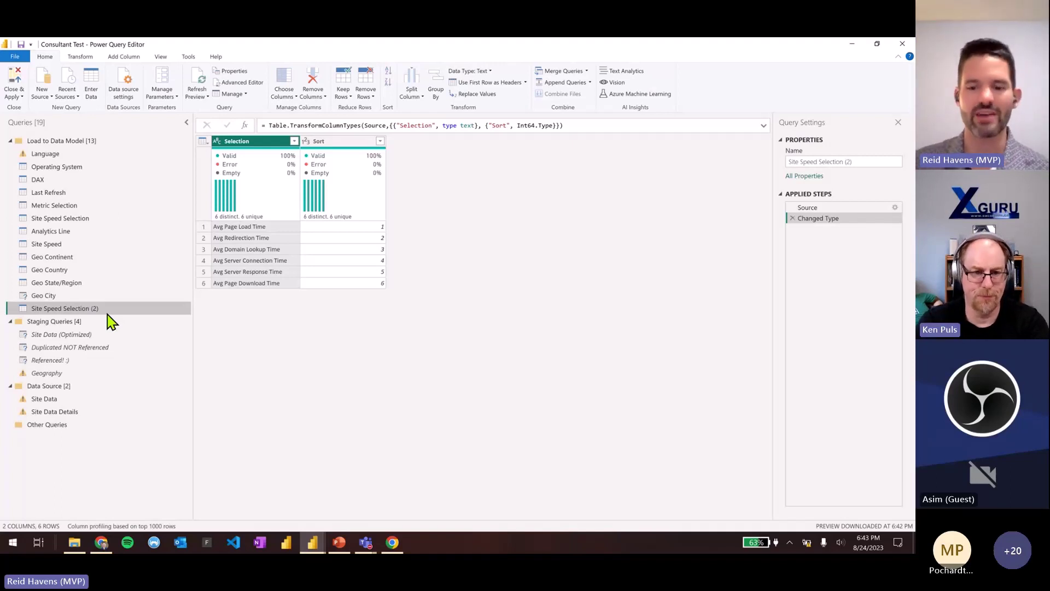
# Switch to PowerPoint and start the slide show from slide 14 with the resource links and discount code
pyautogui.click(339, 543)
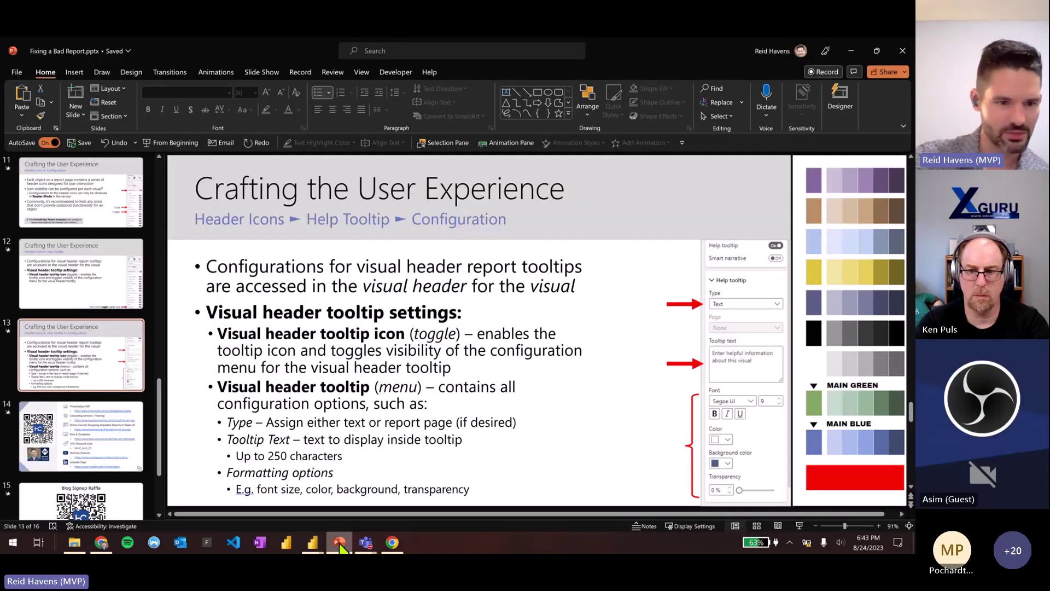
pyautogui.scroll(-2, 63, 345)
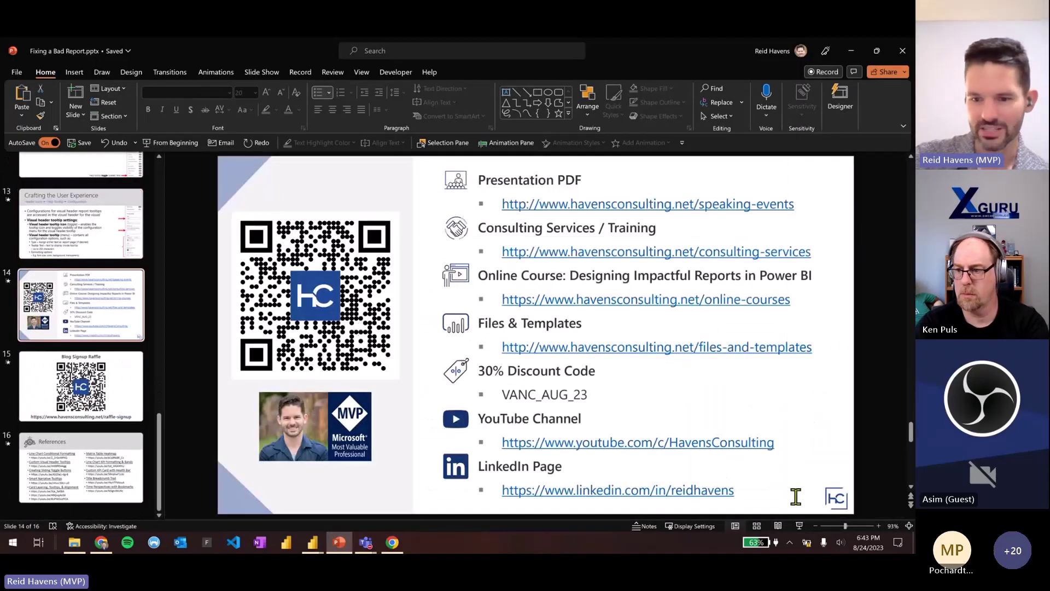
pyautogui.click(799, 526)
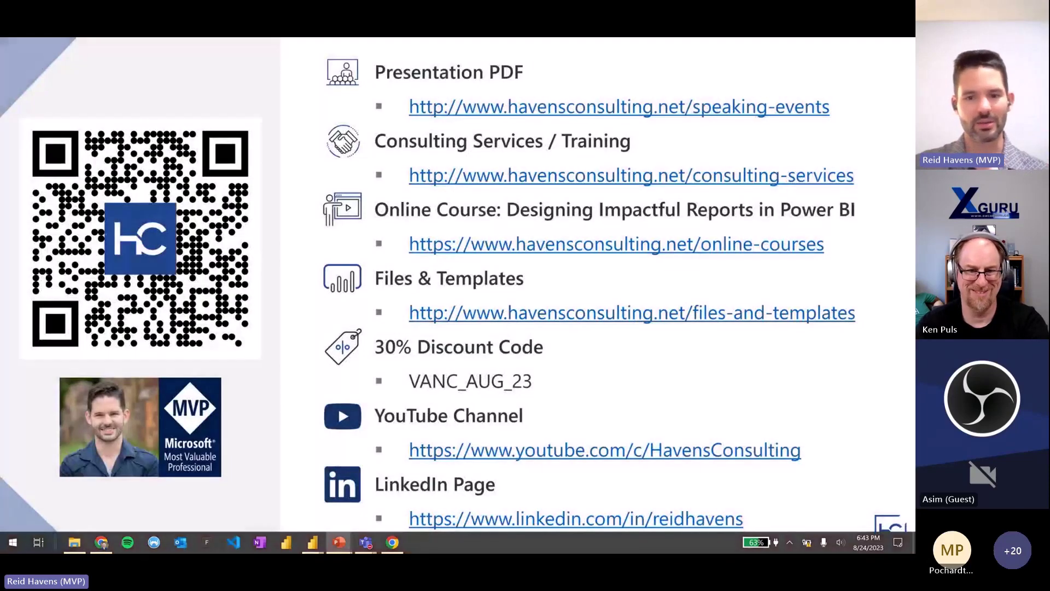